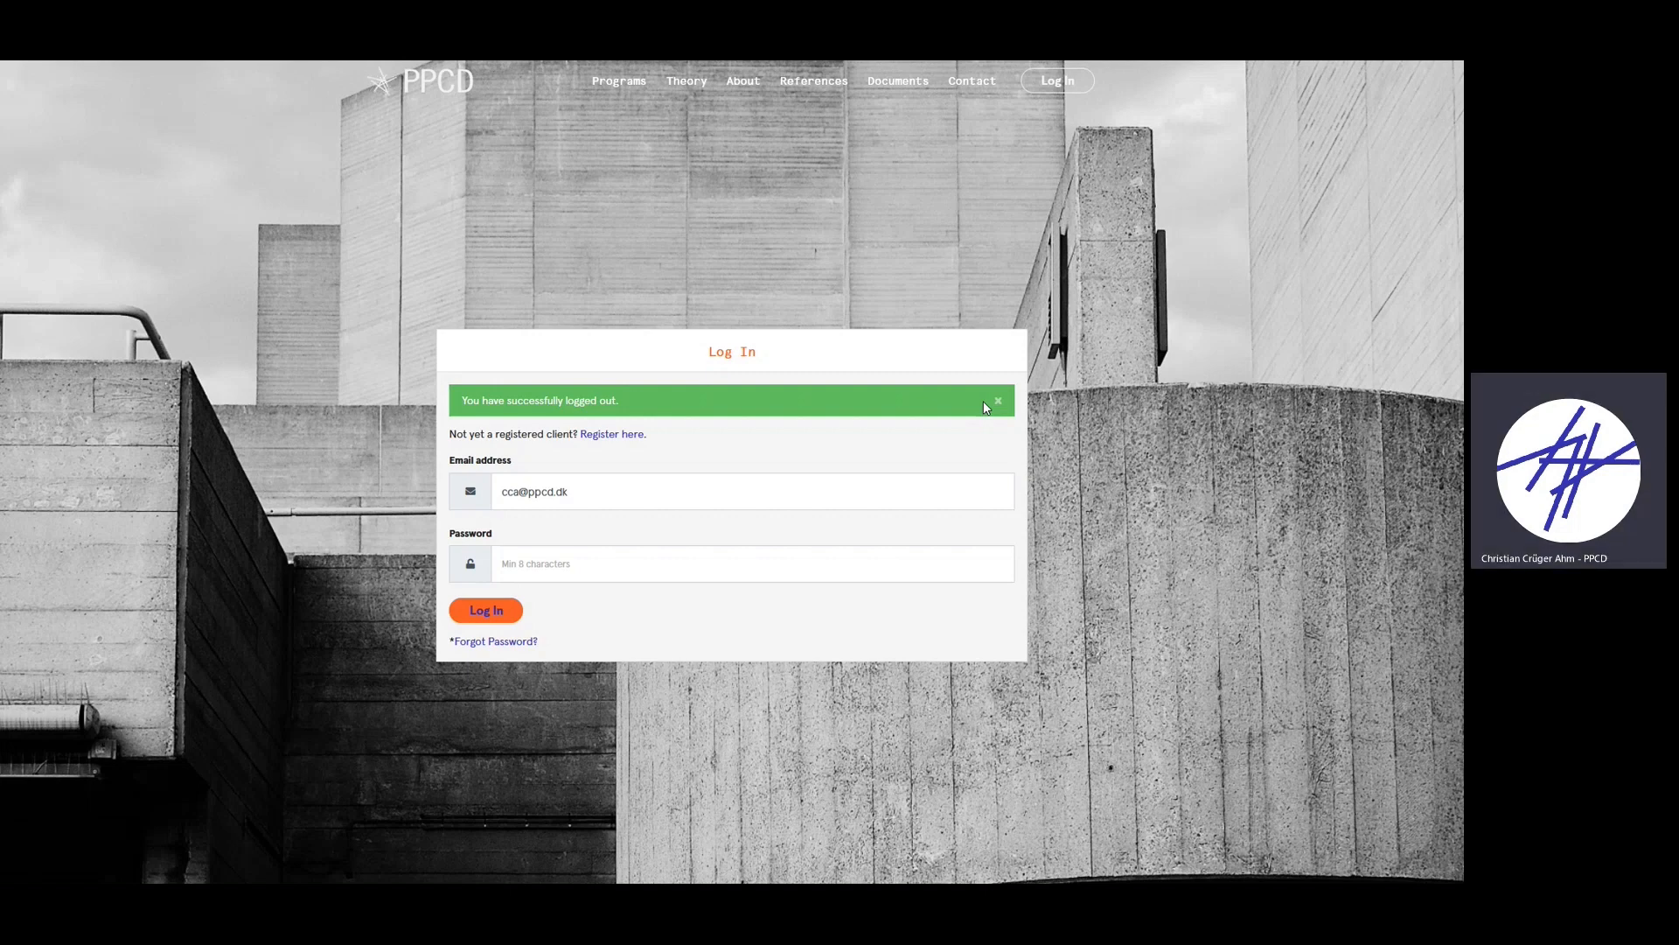
- Log back into PPCD with the account password to reach the calculations overview
click(525, 560)
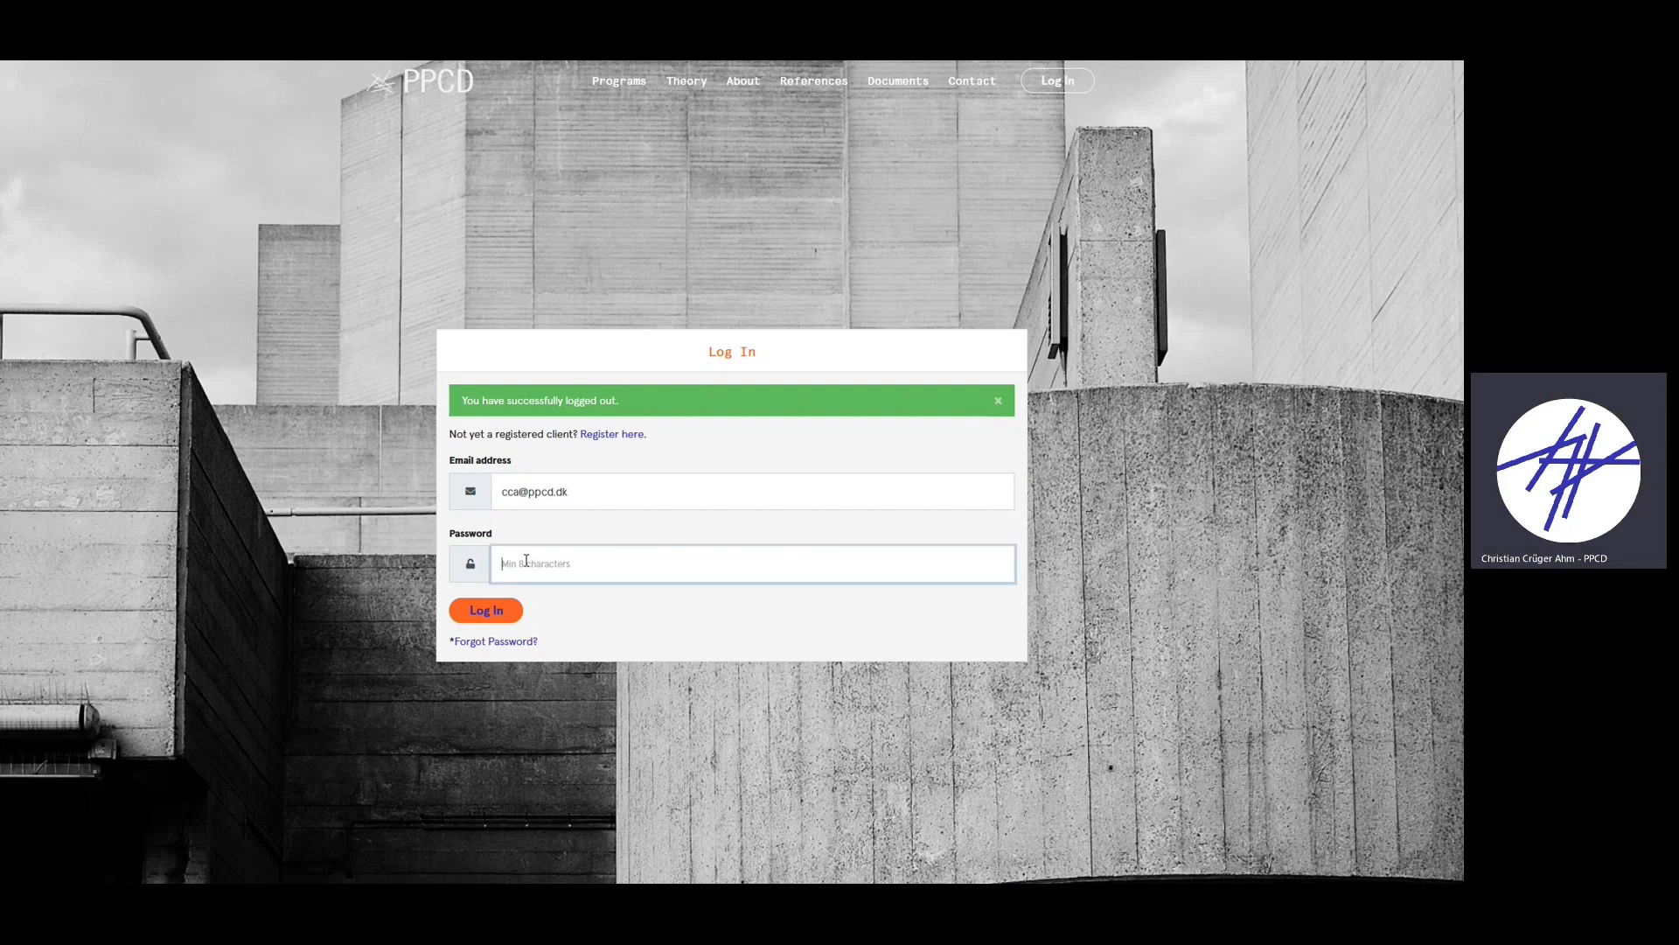
text(•••••••)
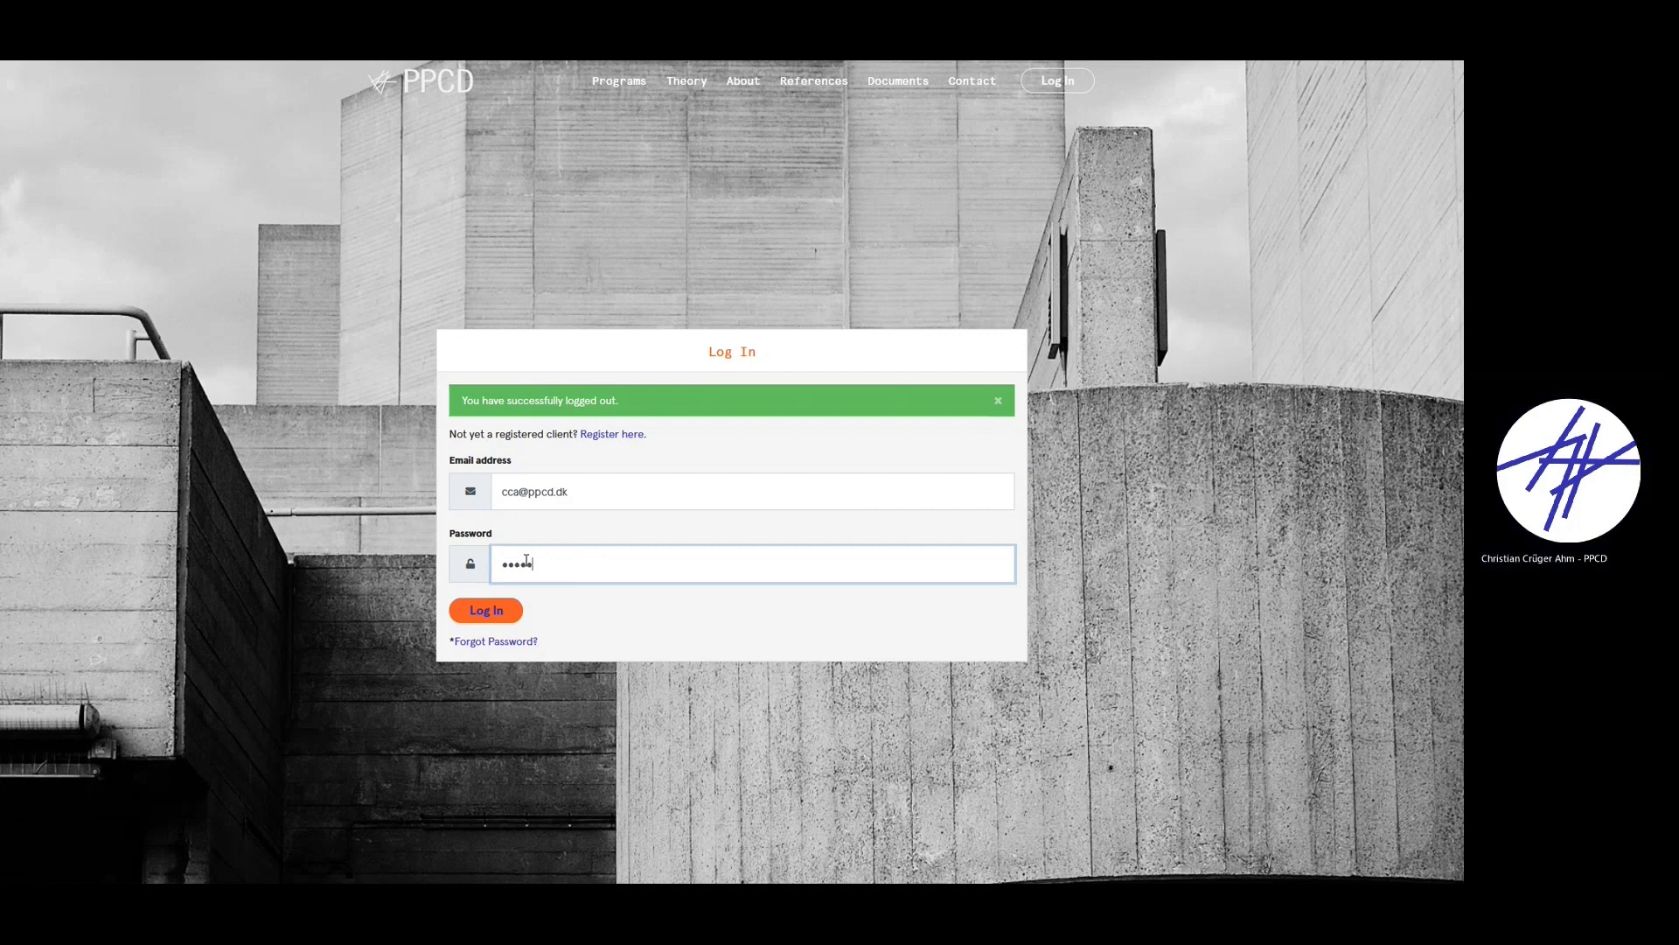
key(Return)
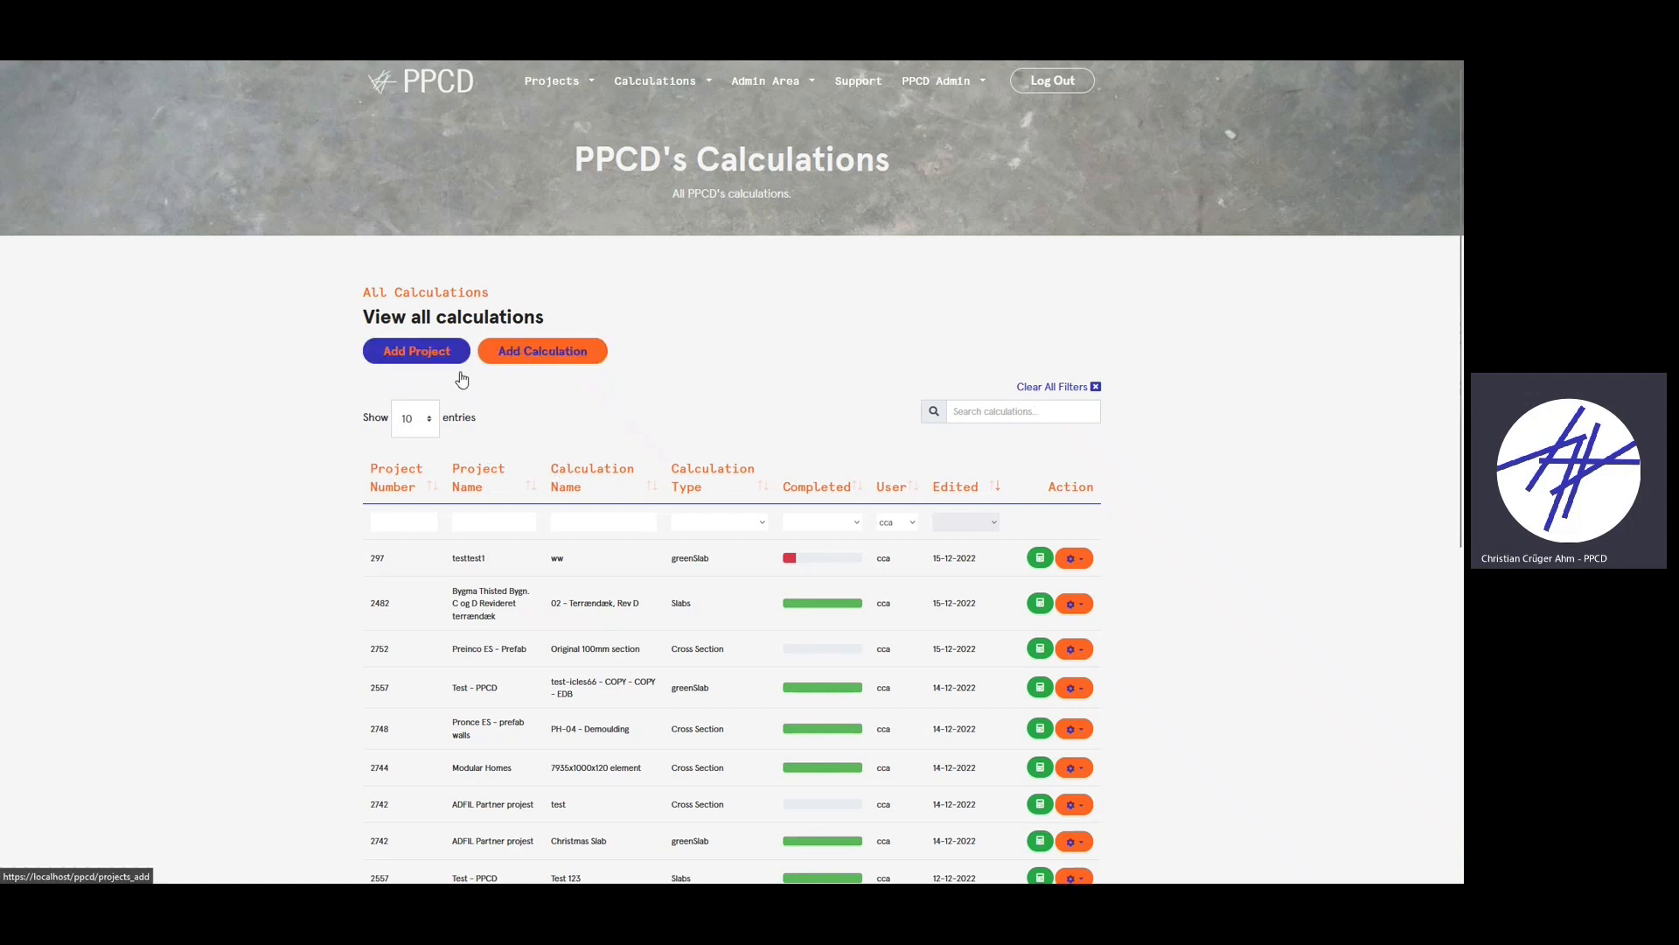
- Create project 'test project 12' with project number 'test 10101' and proceed to adding a calculation
click(433, 352)
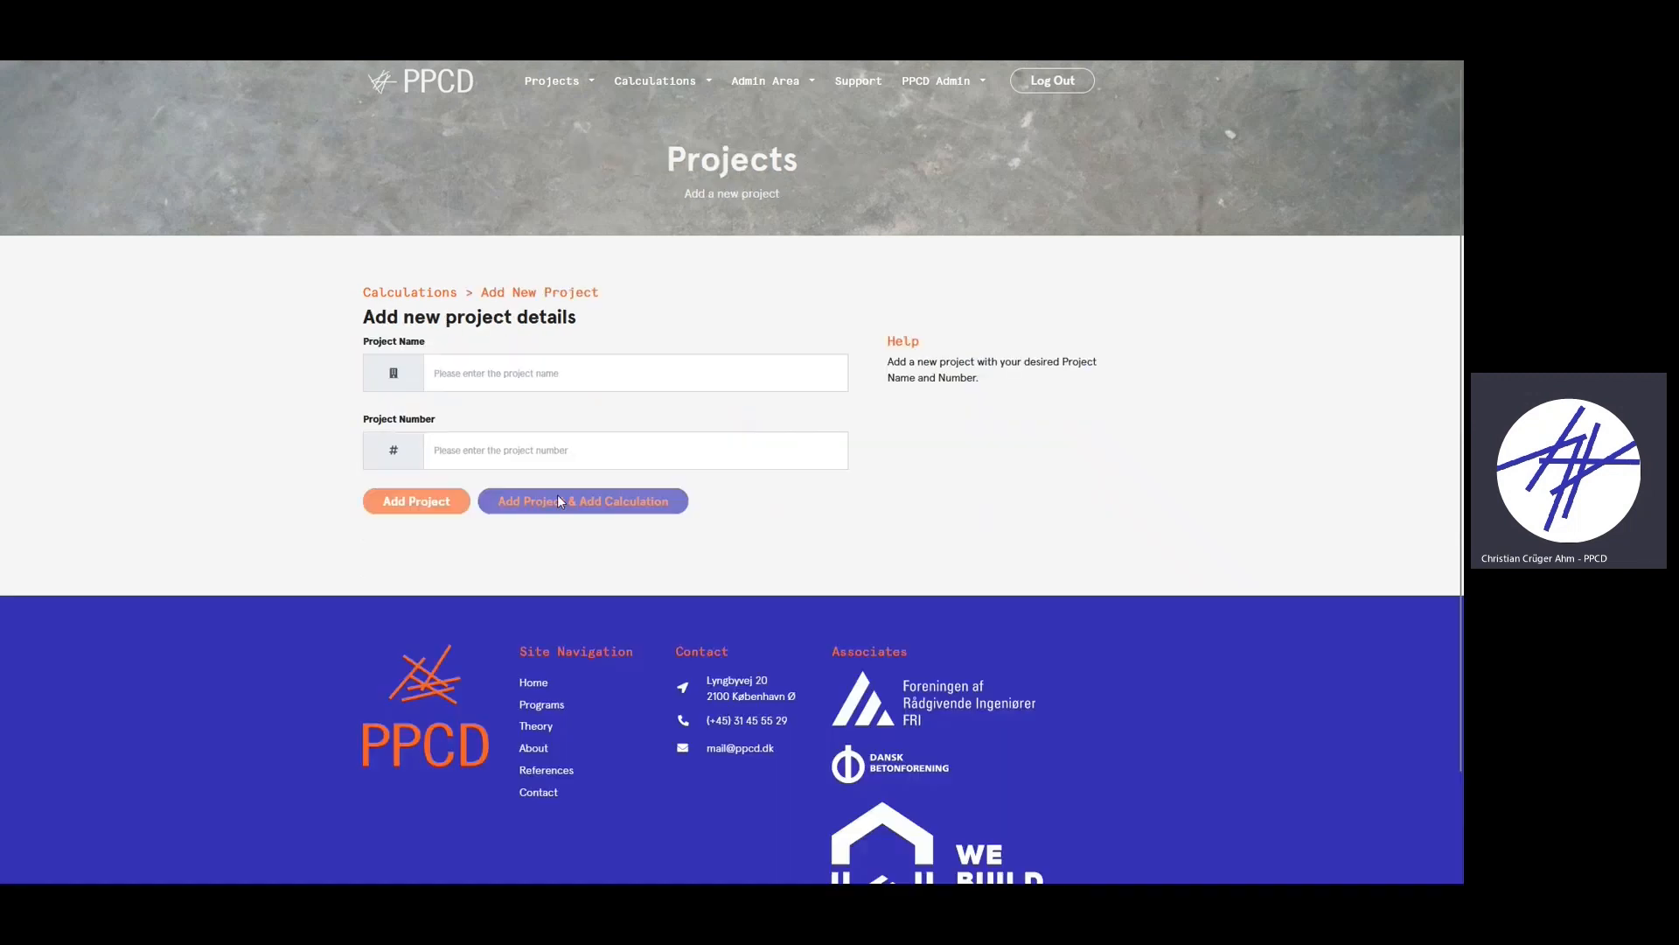
click(566, 384)
text(test p)
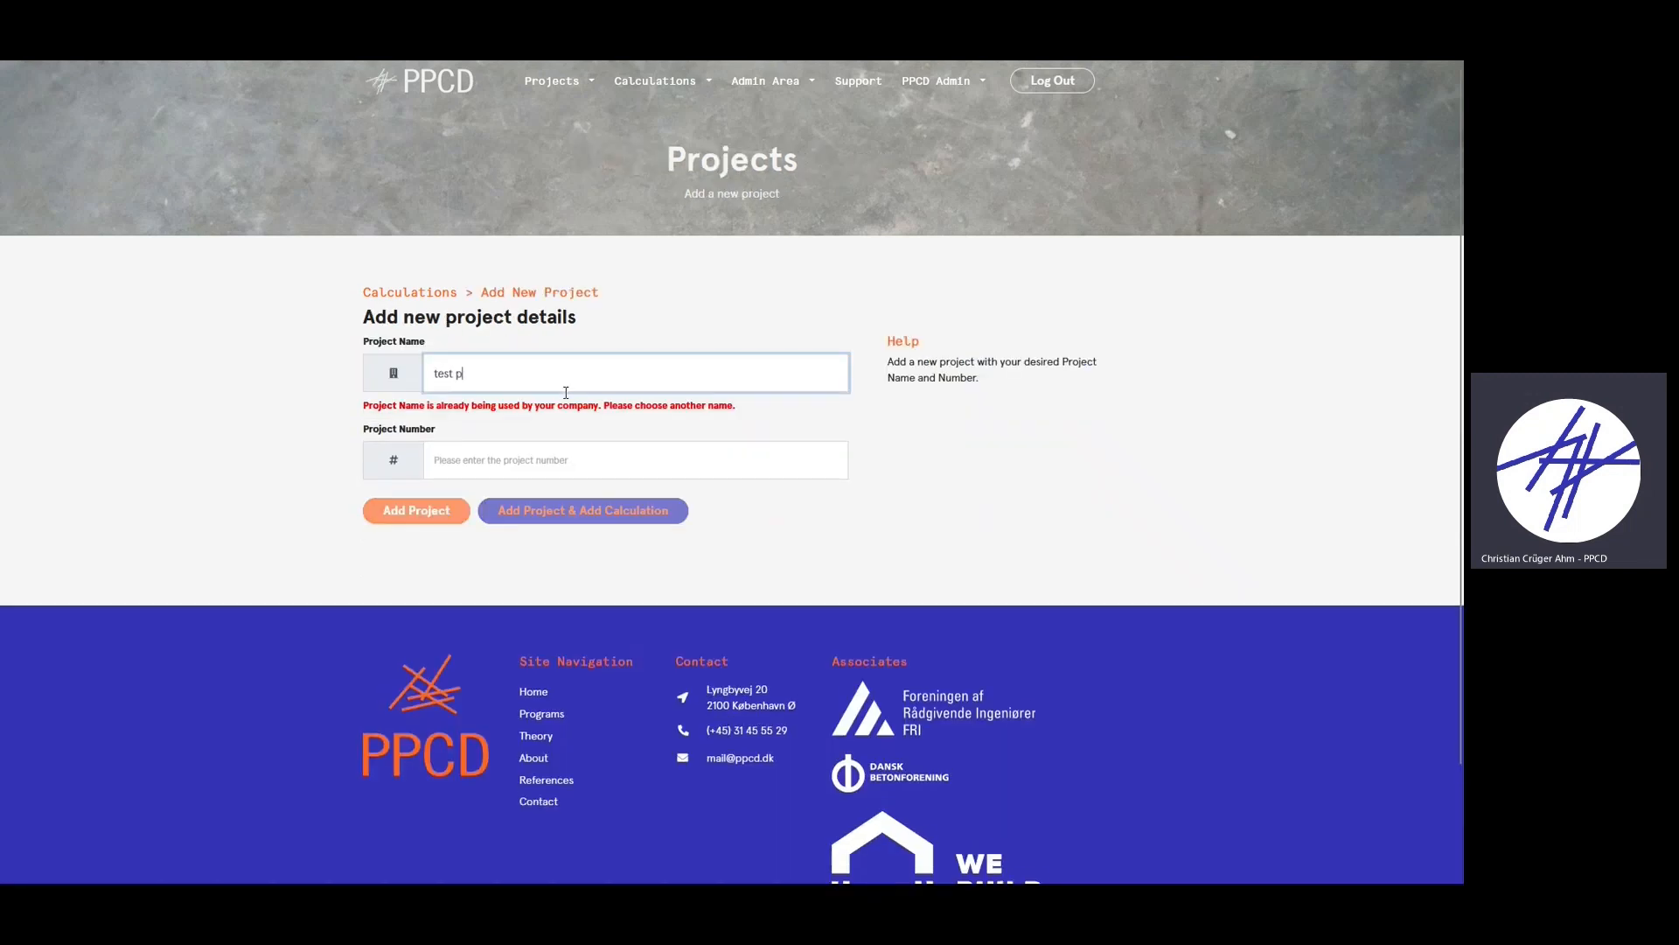
text(roject 12)
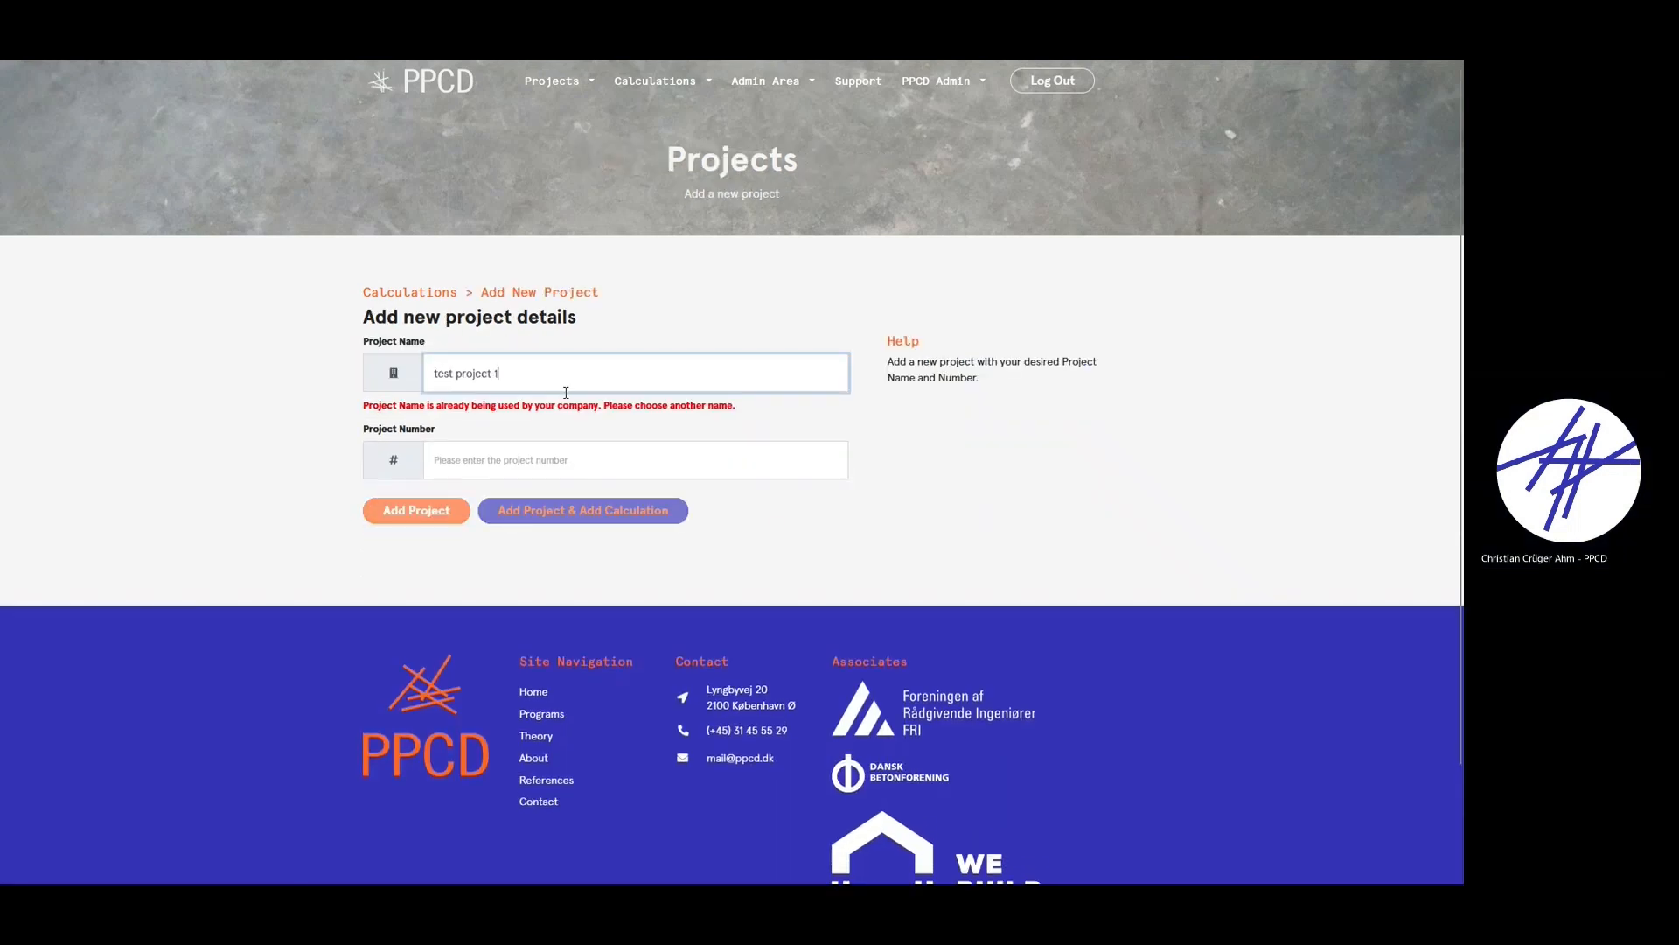
click(583, 442)
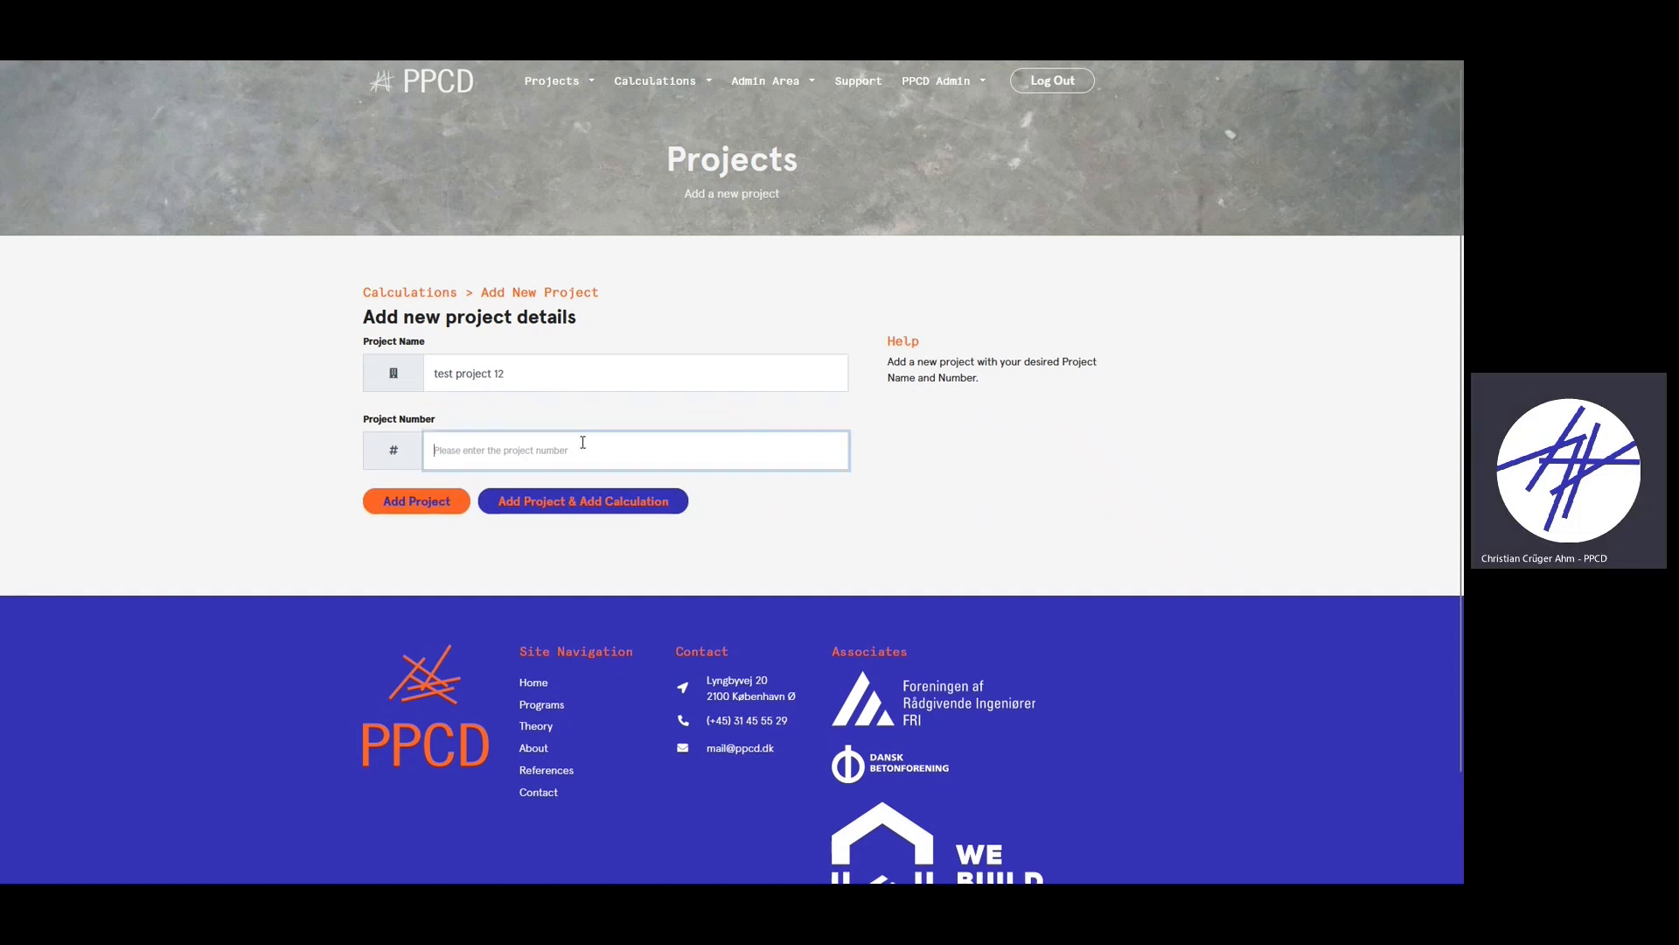
text(test)
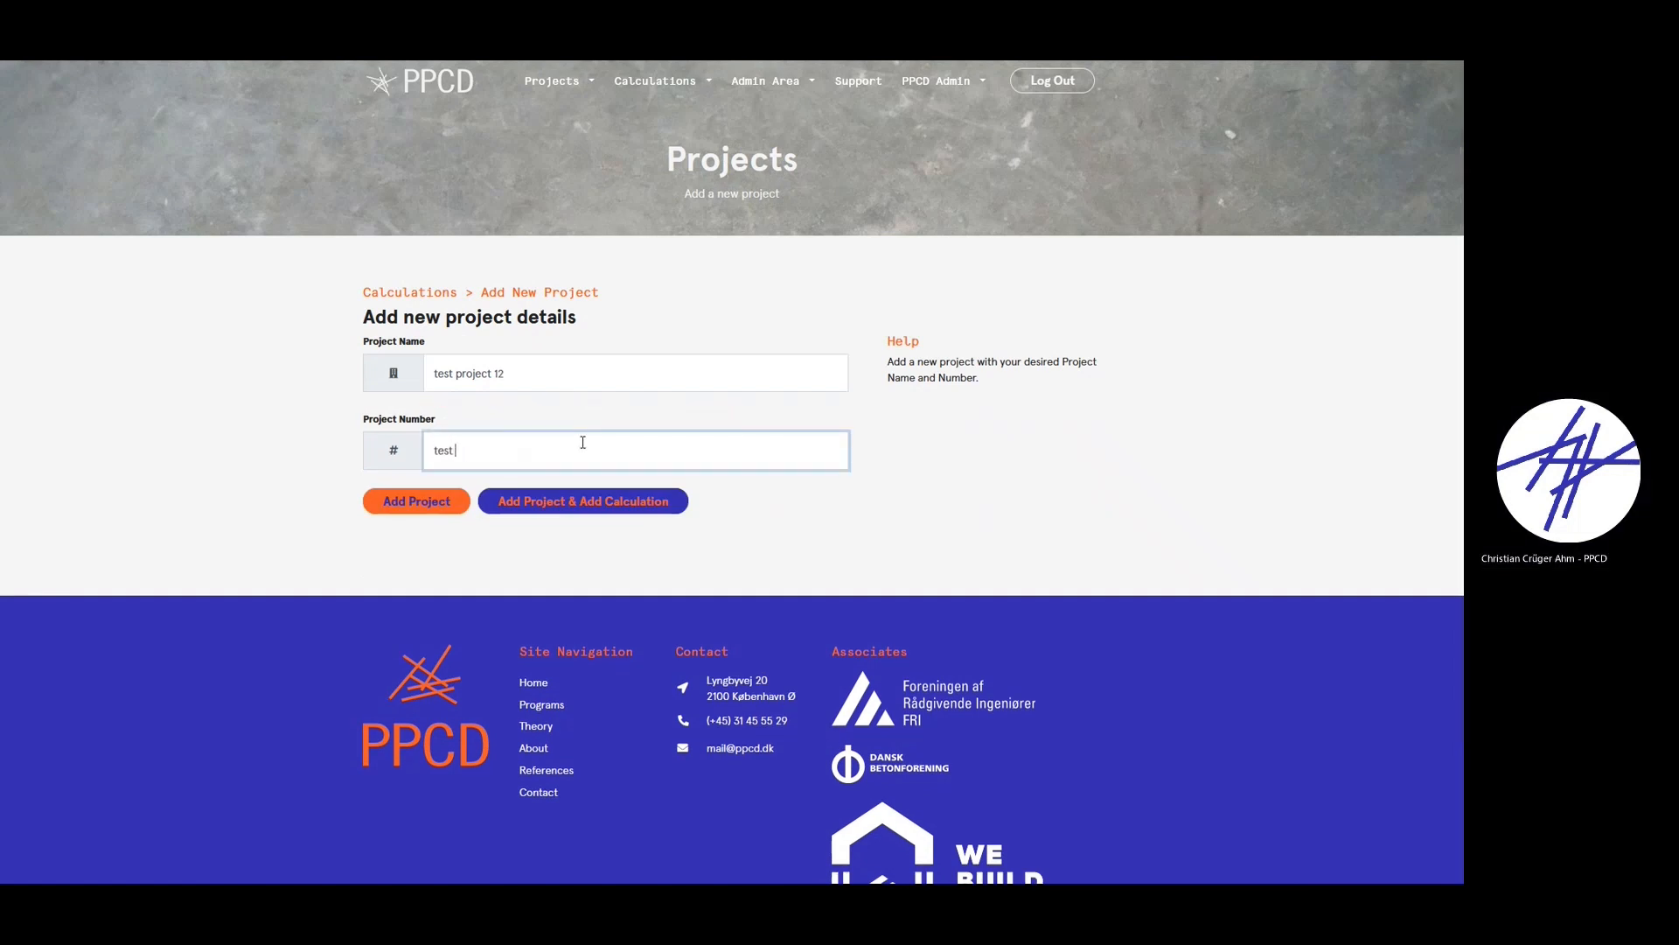
text( 10101)
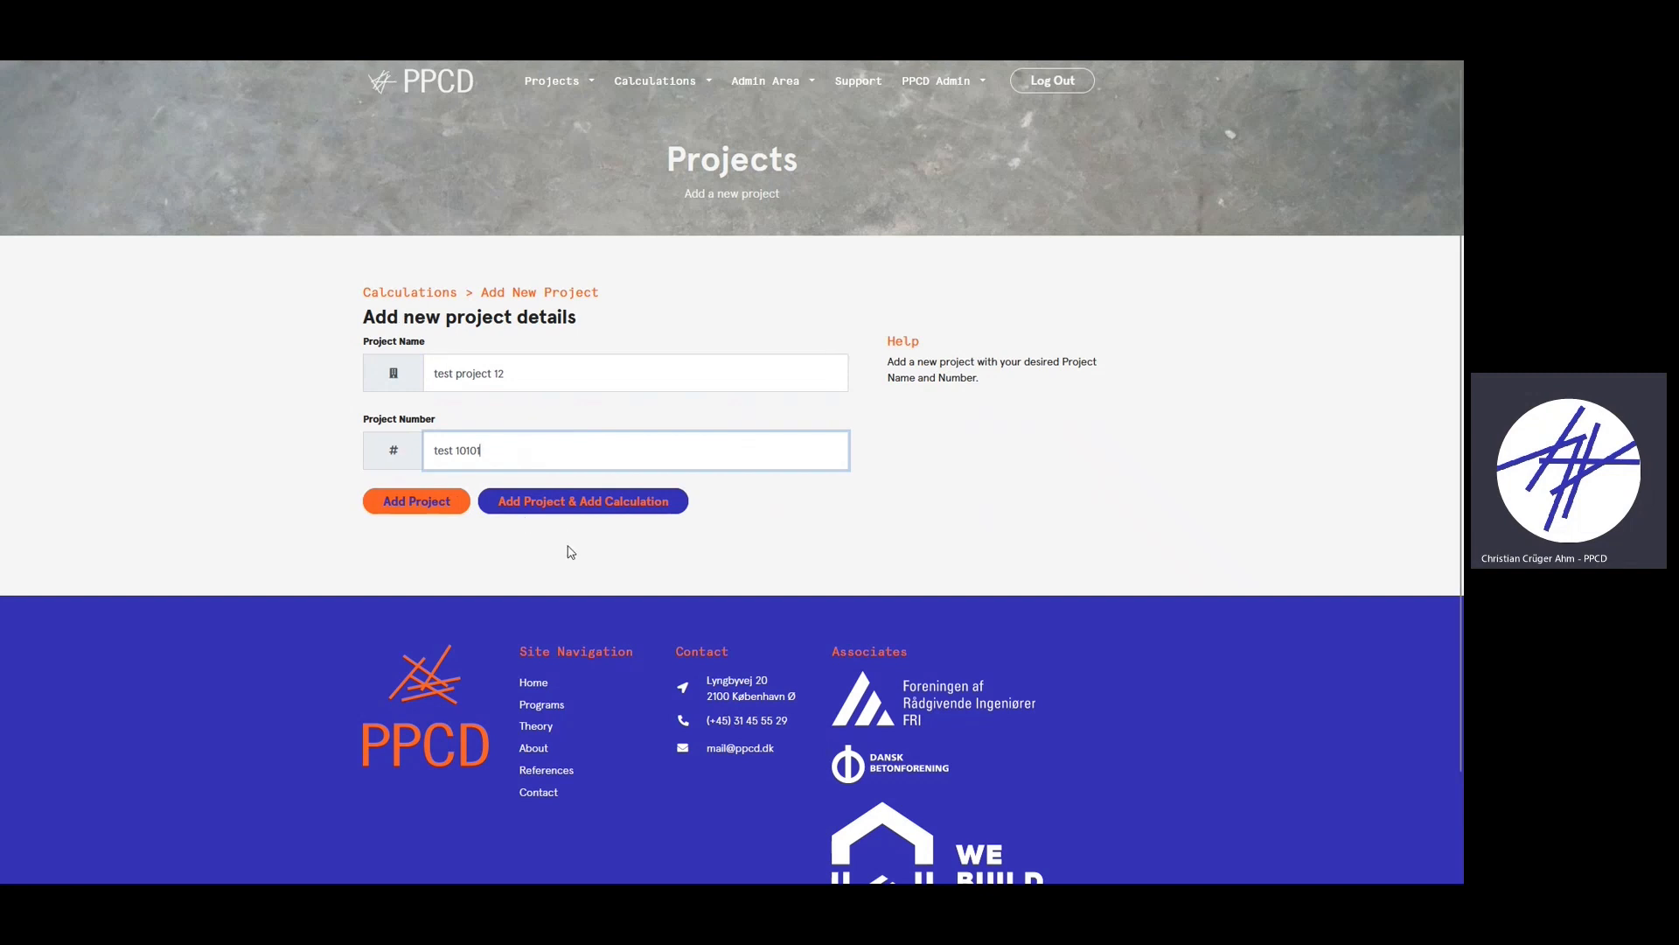
click(624, 515)
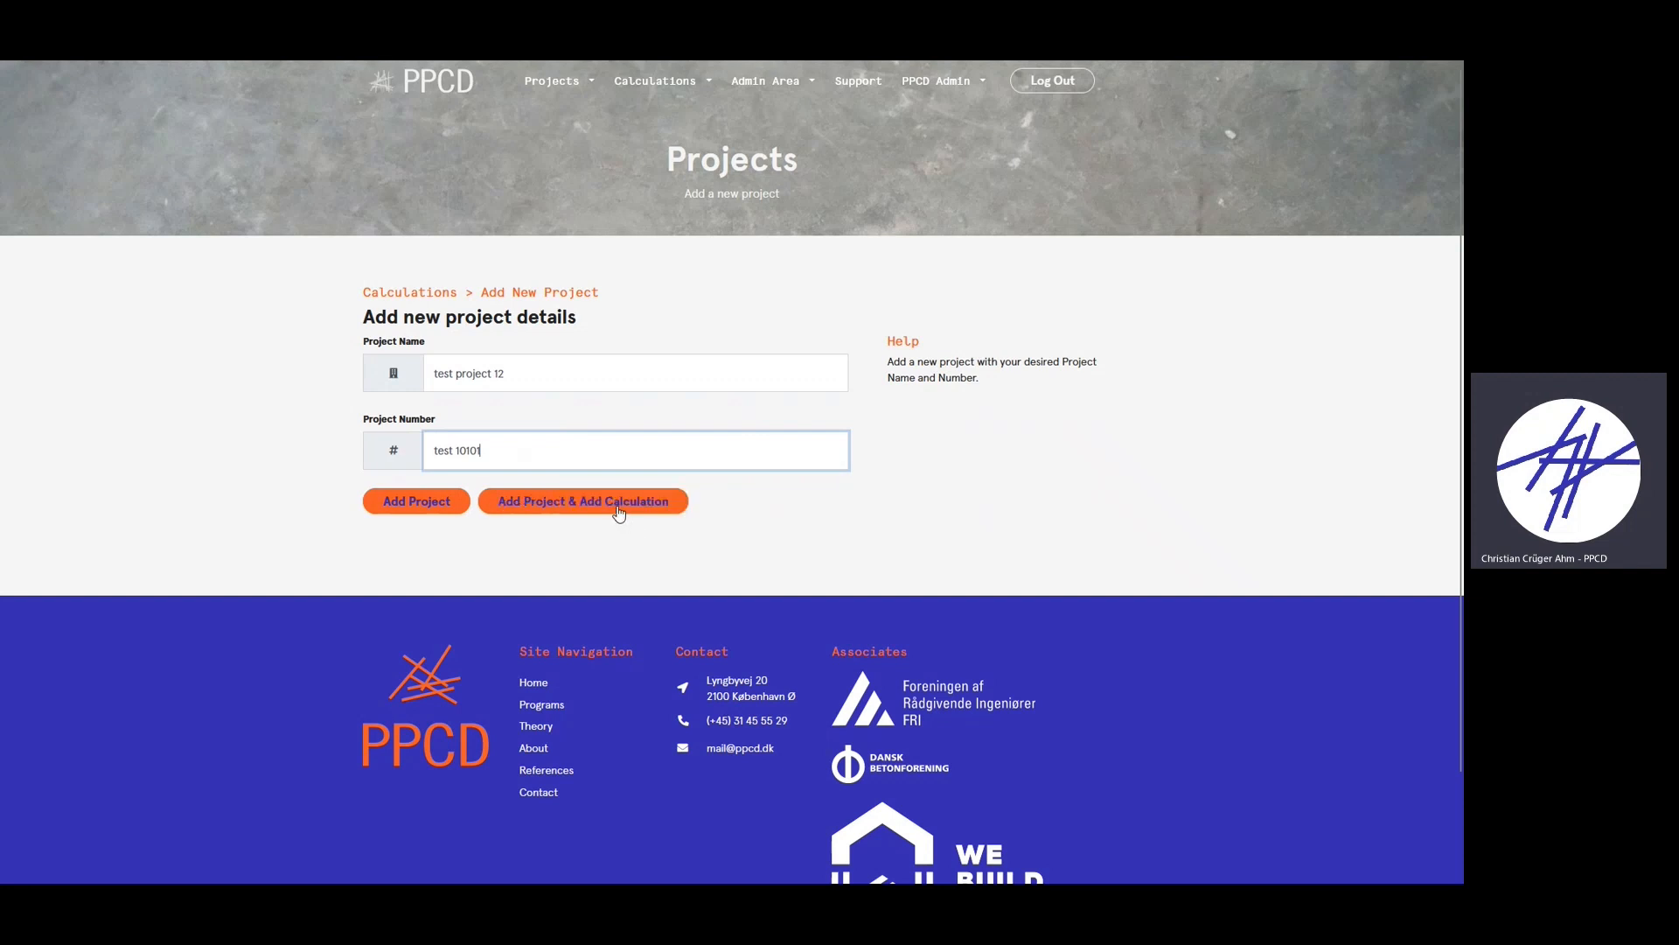
click(619, 513)
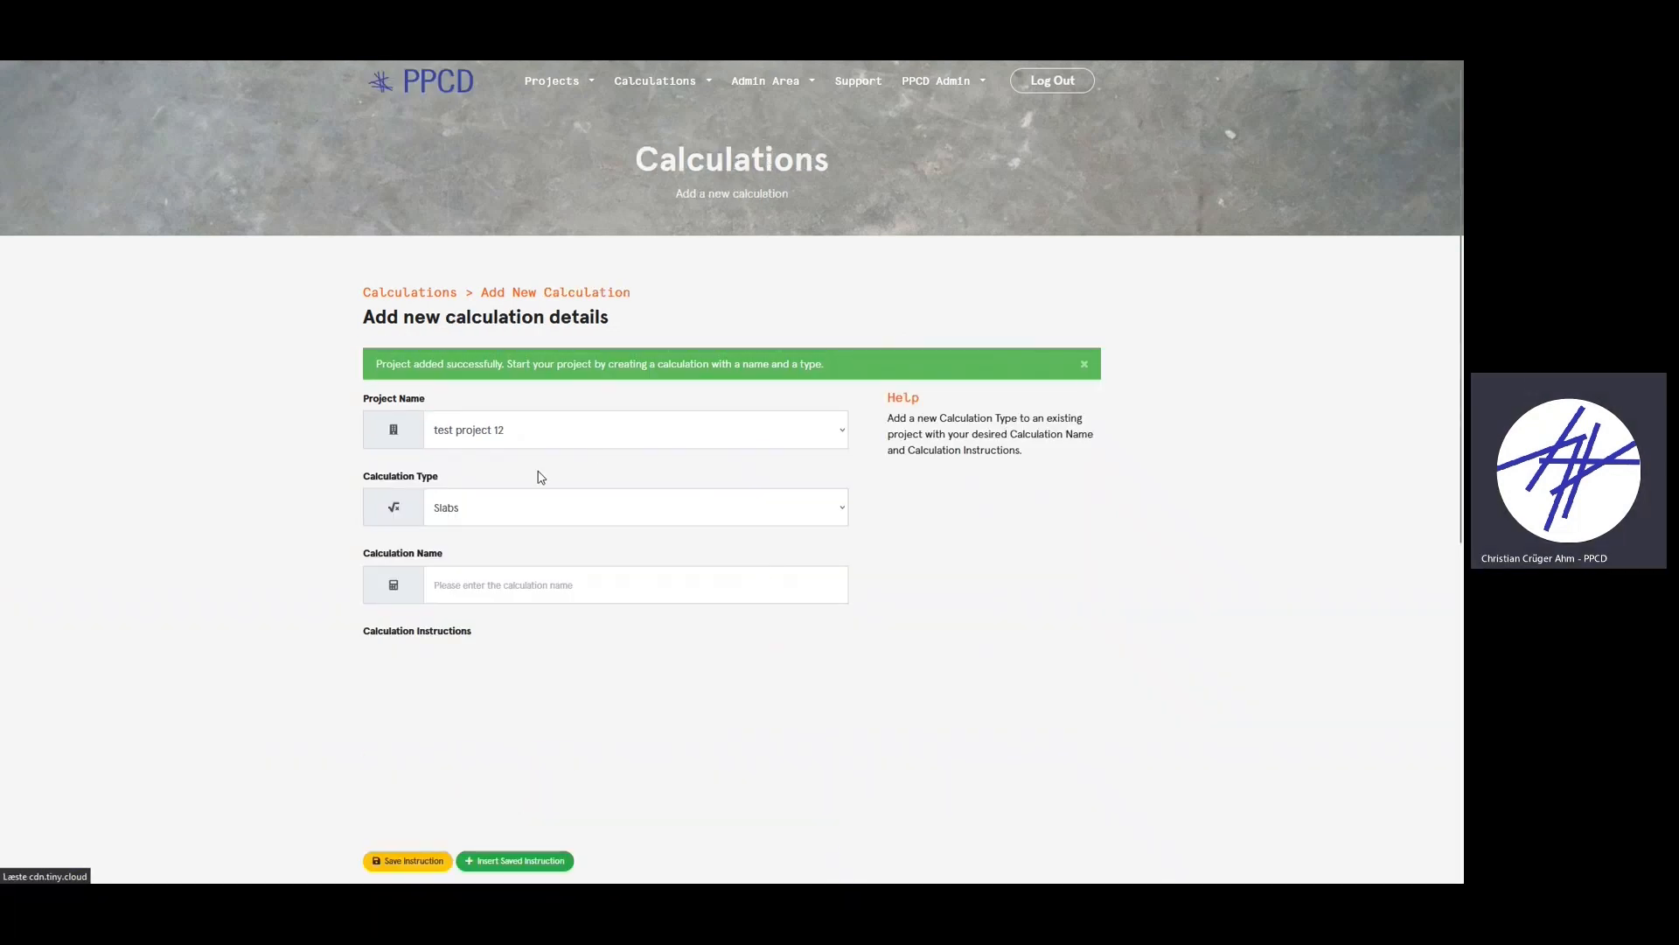
- Add a greenSlab calculation named 'test slab' and open its value-entry page
scroll(394, 490, down, 1)
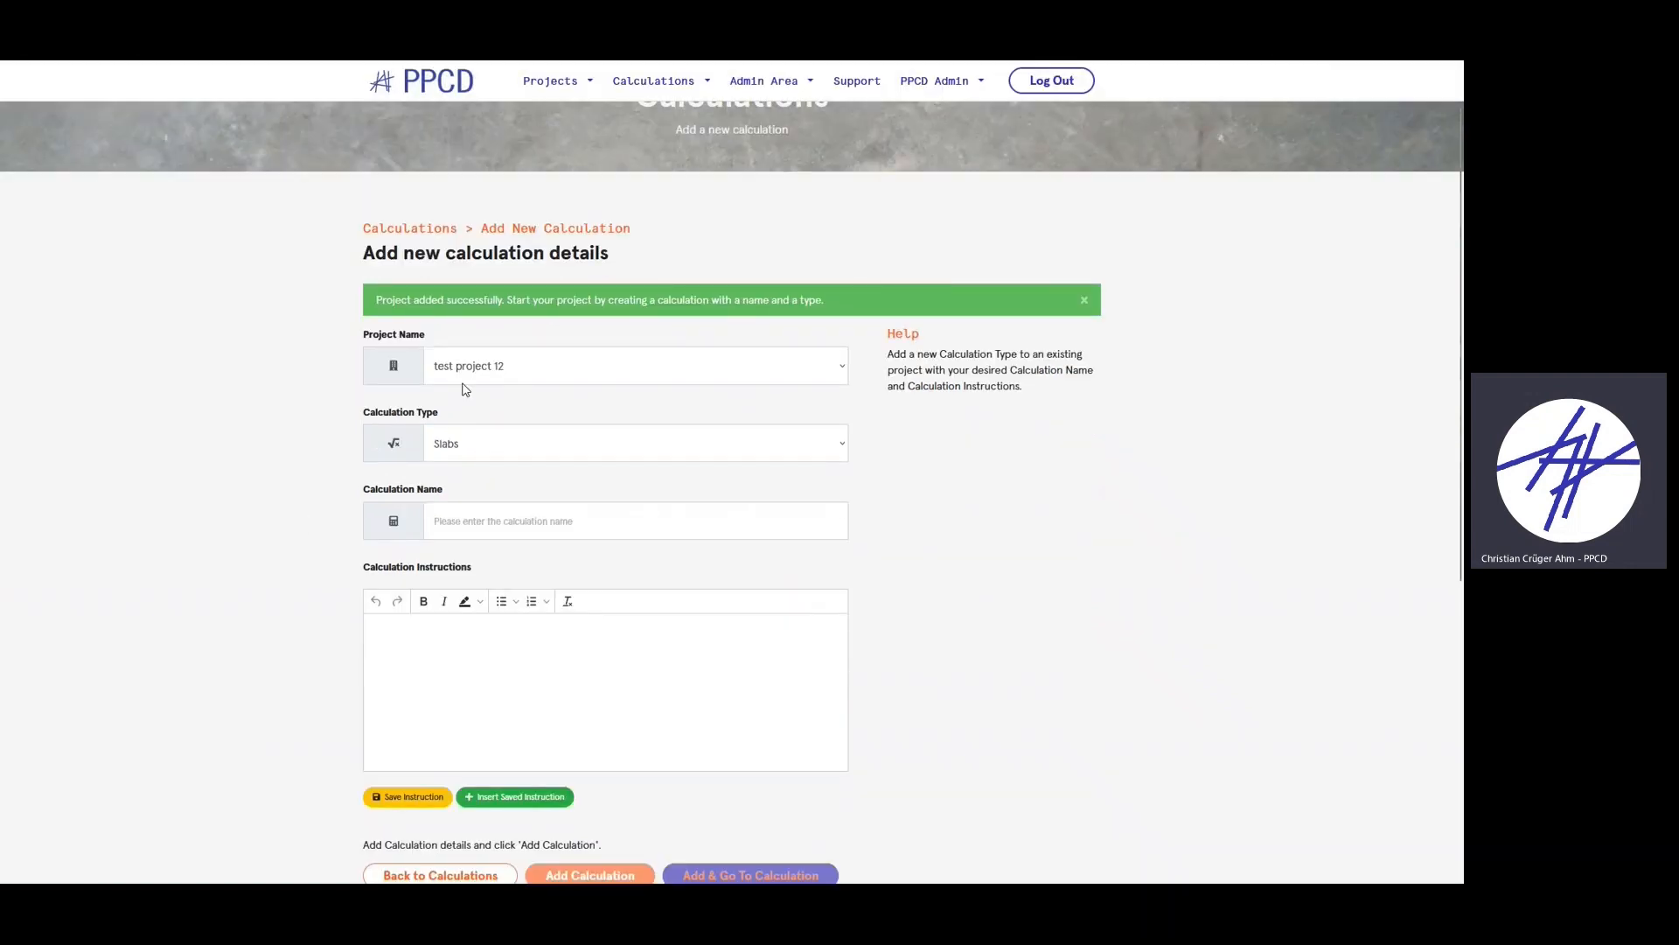
click(447, 458)
click(447, 490)
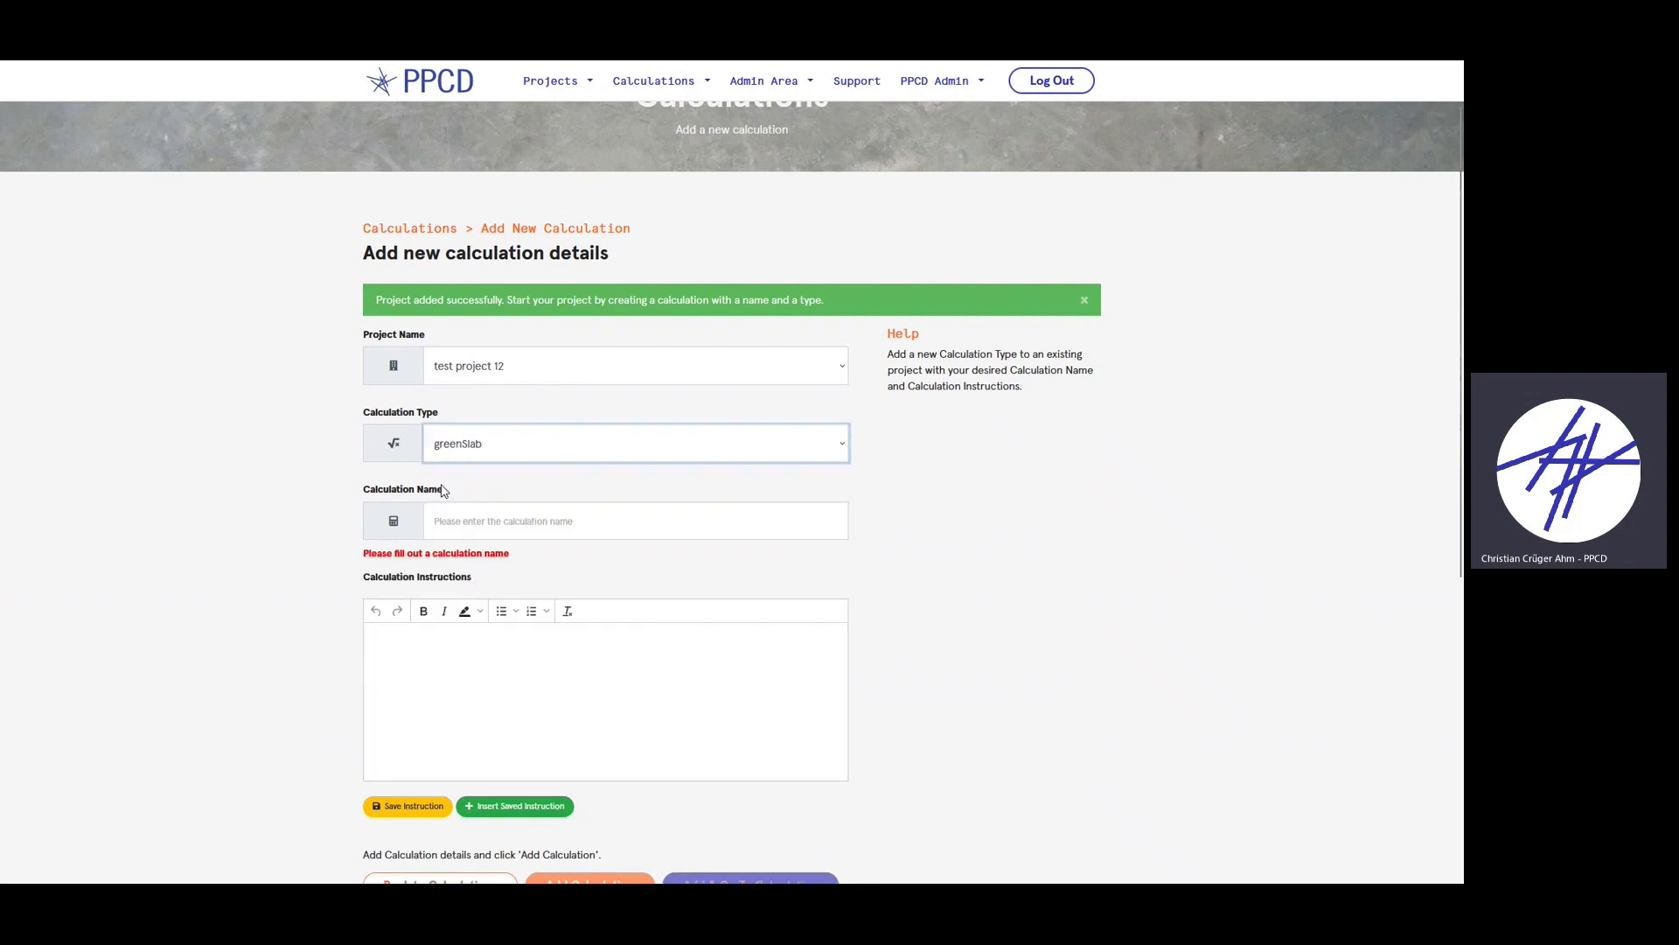
click(564, 528)
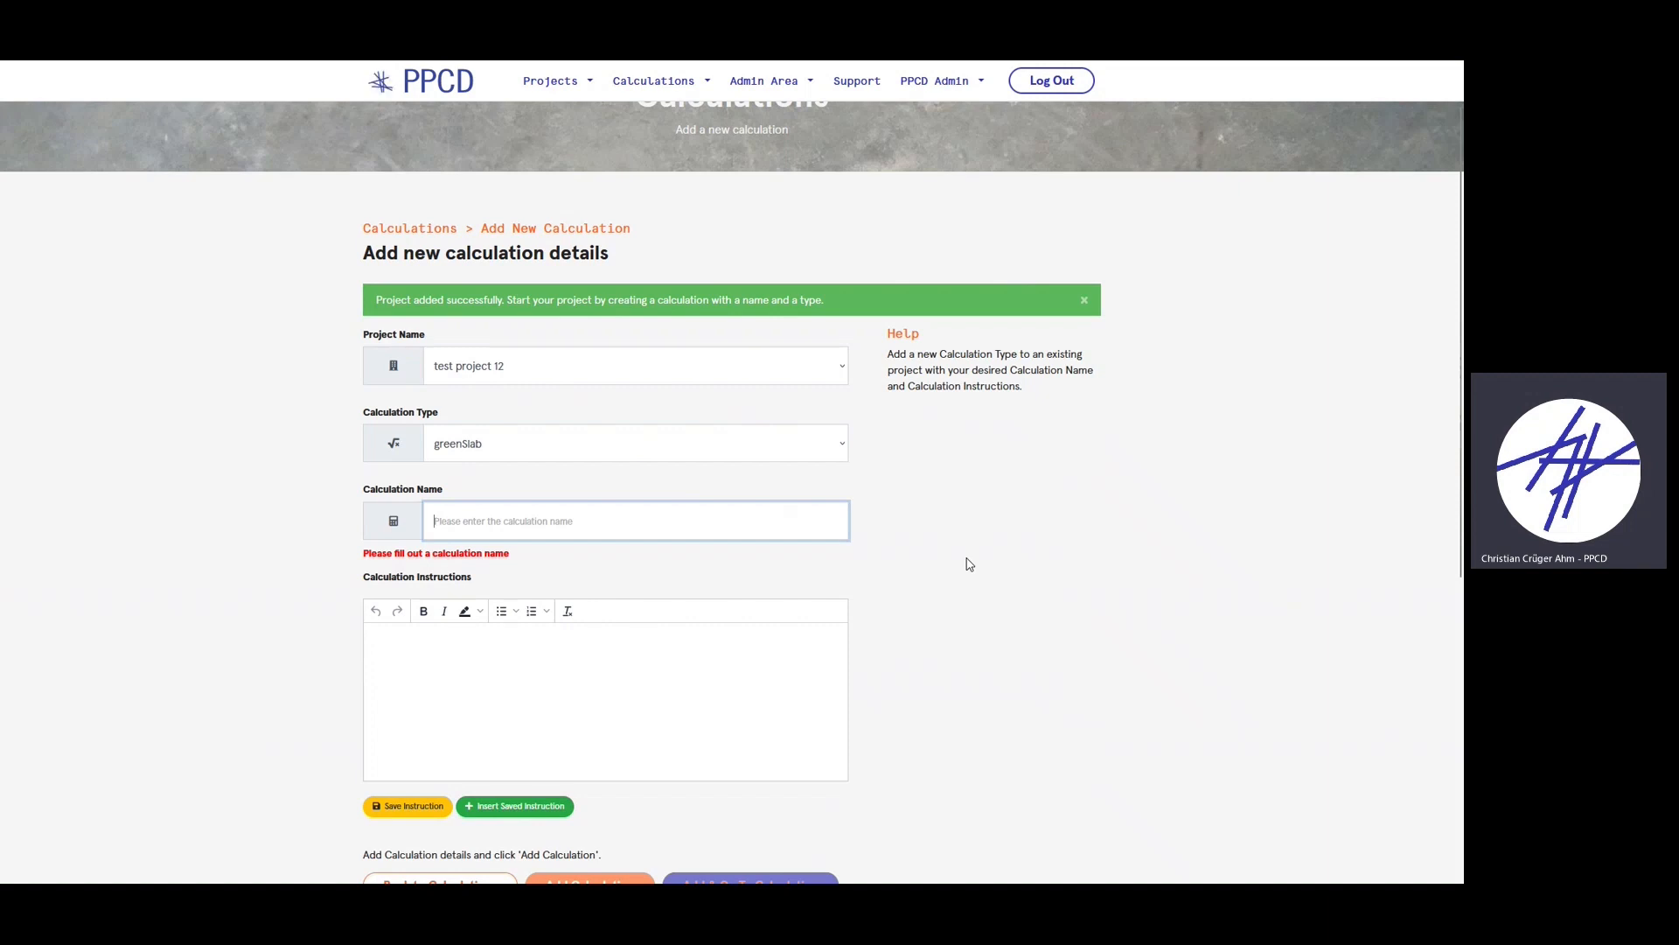
text(test slab)
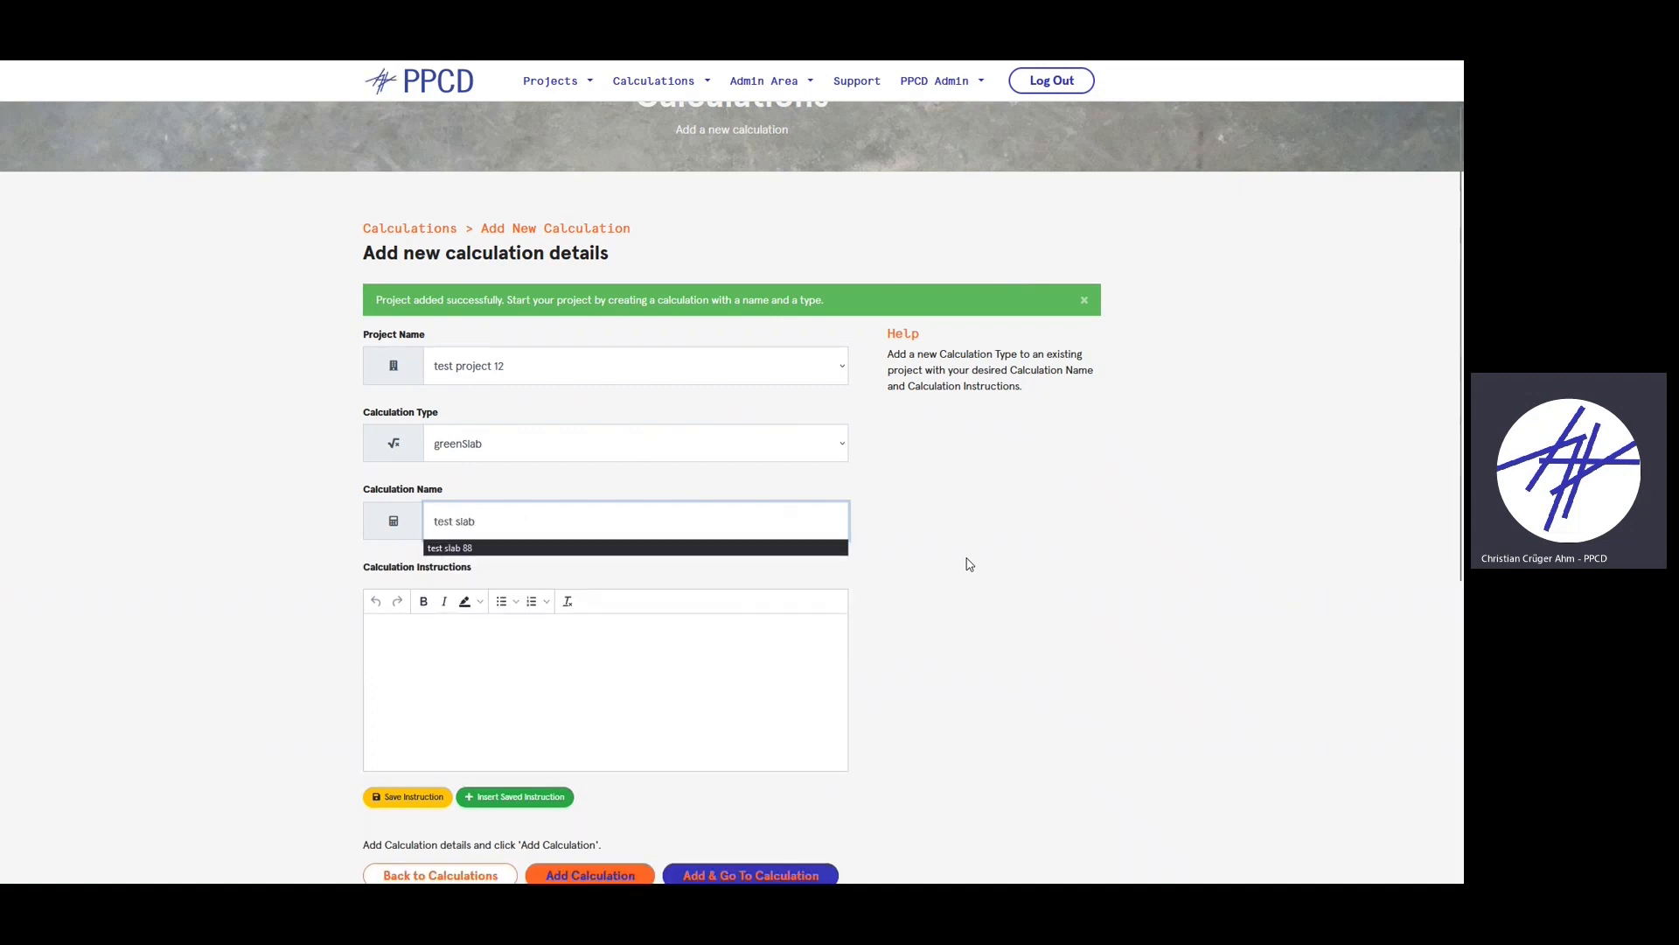
click(767, 651)
scroll(1110, 529, down, 1)
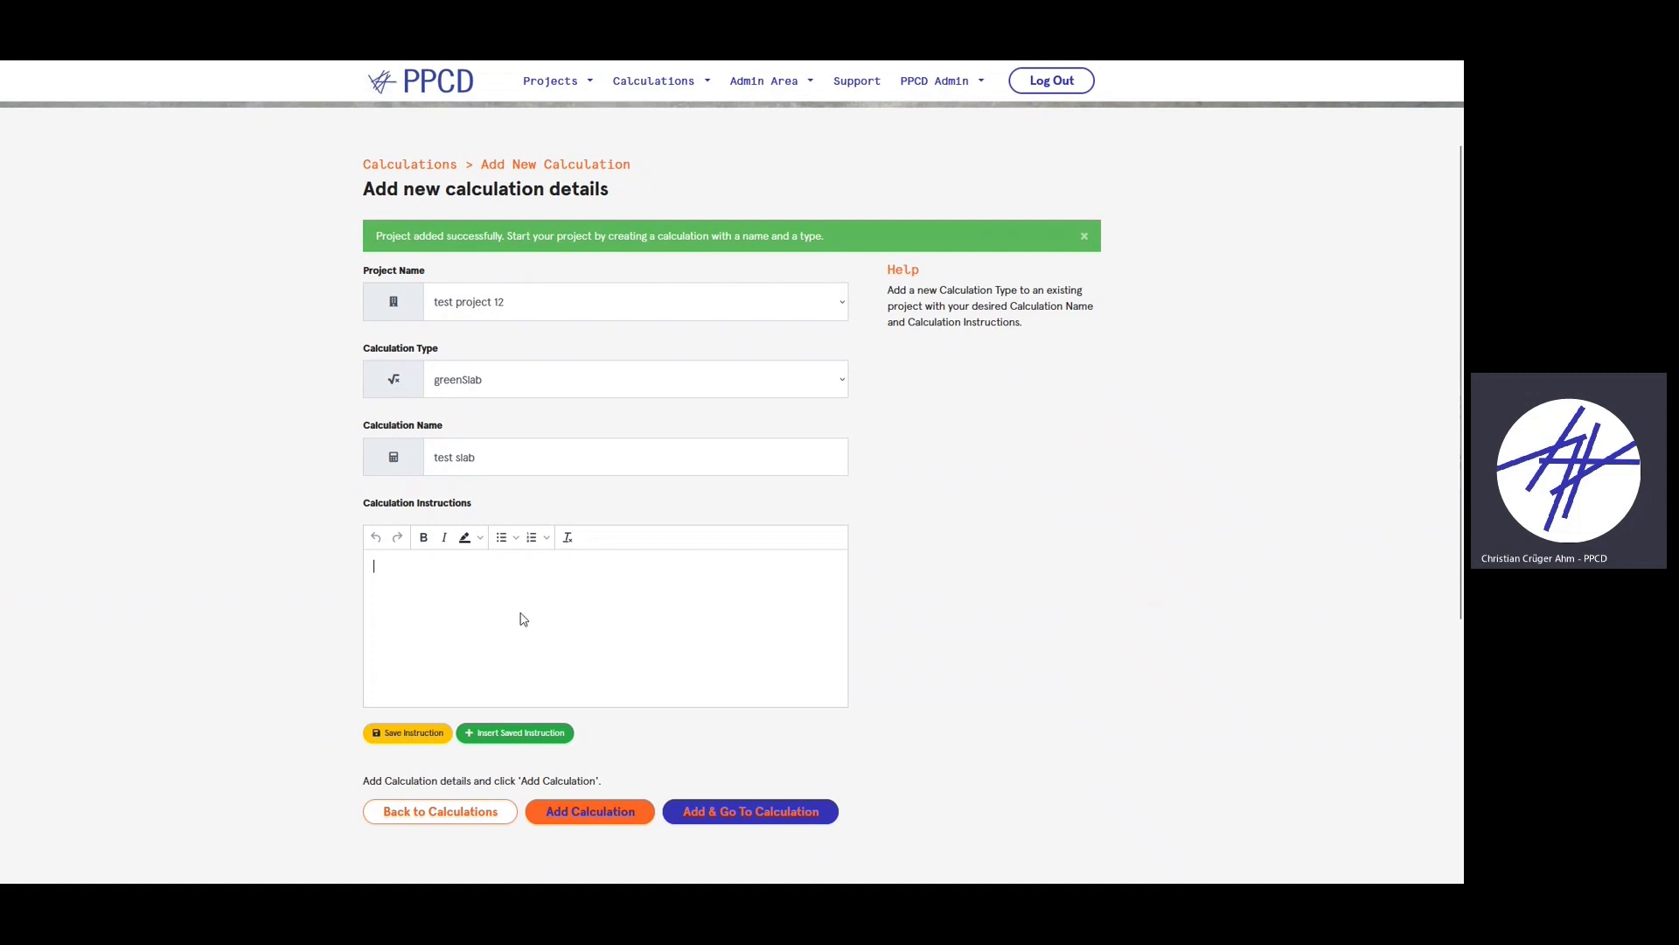
click(749, 813)
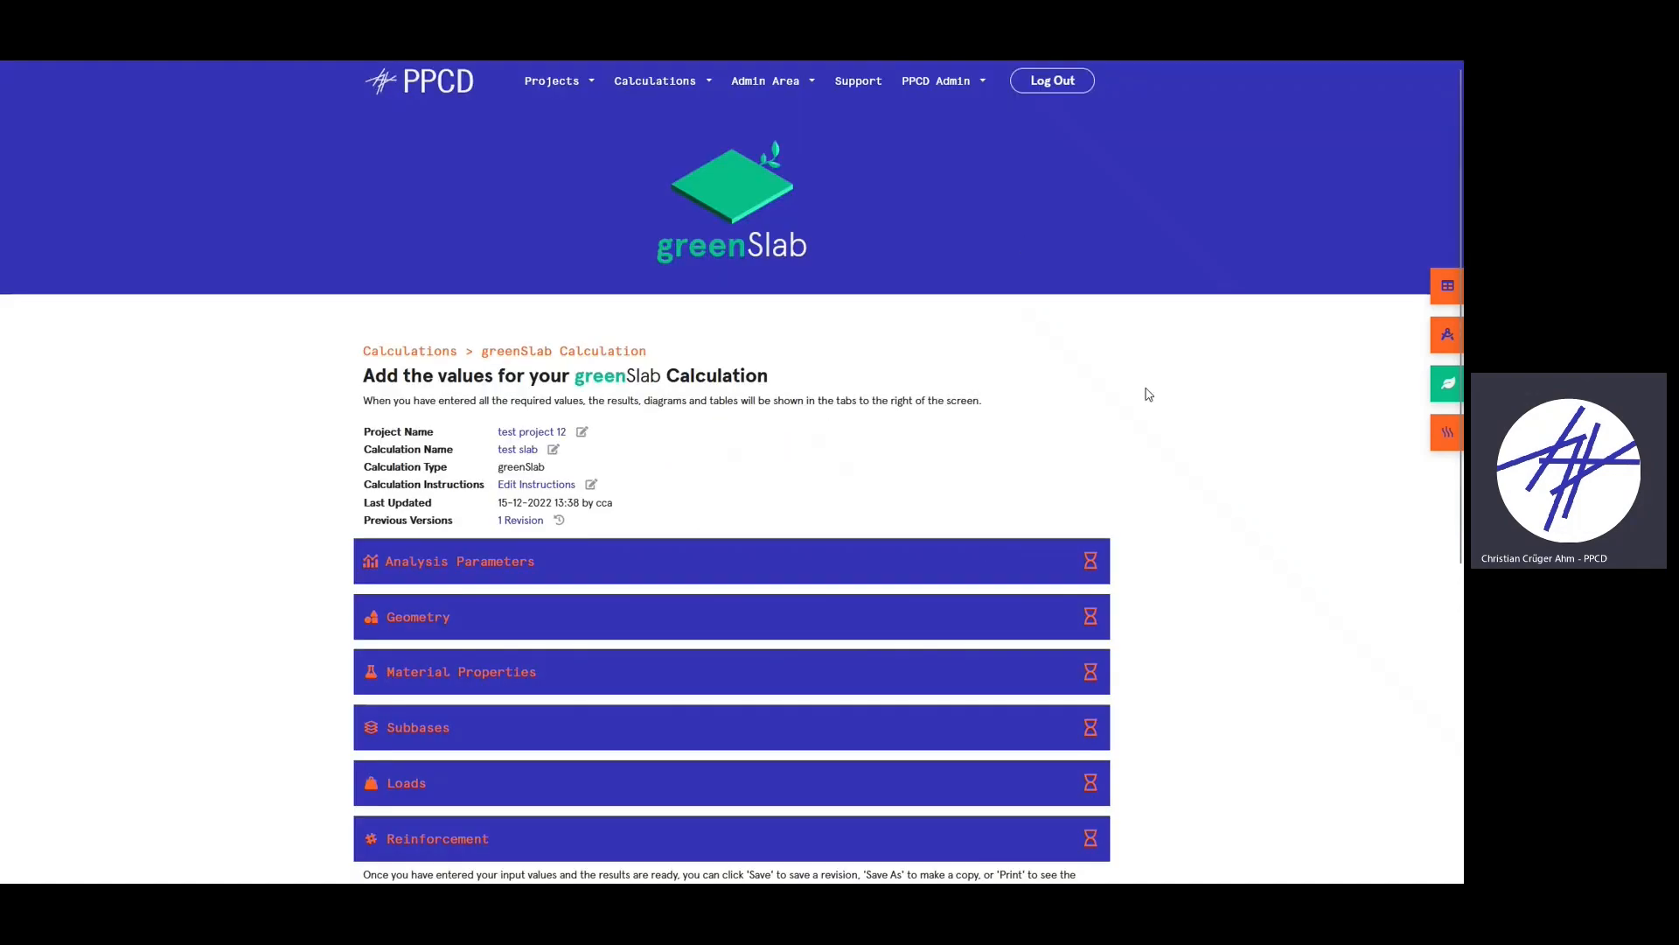
- Expand Analysis Parameters to reveal the Analysis Method, National Annex and Crack Limit fields
scroll(1097, 532, down, 1)
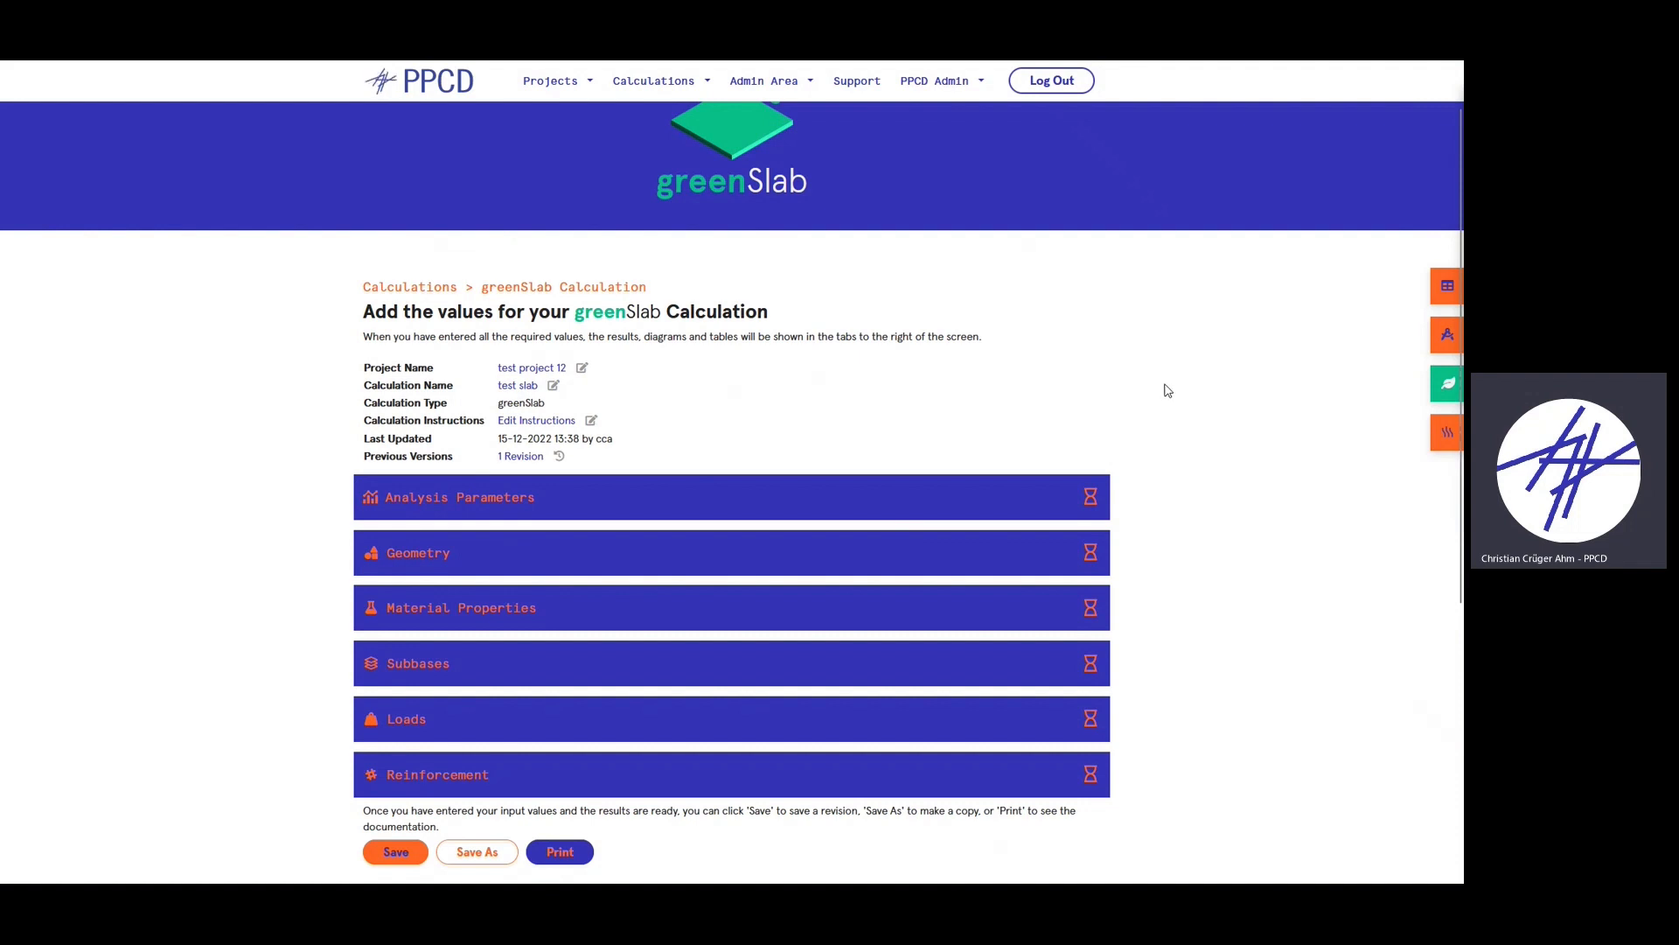
click(599, 509)
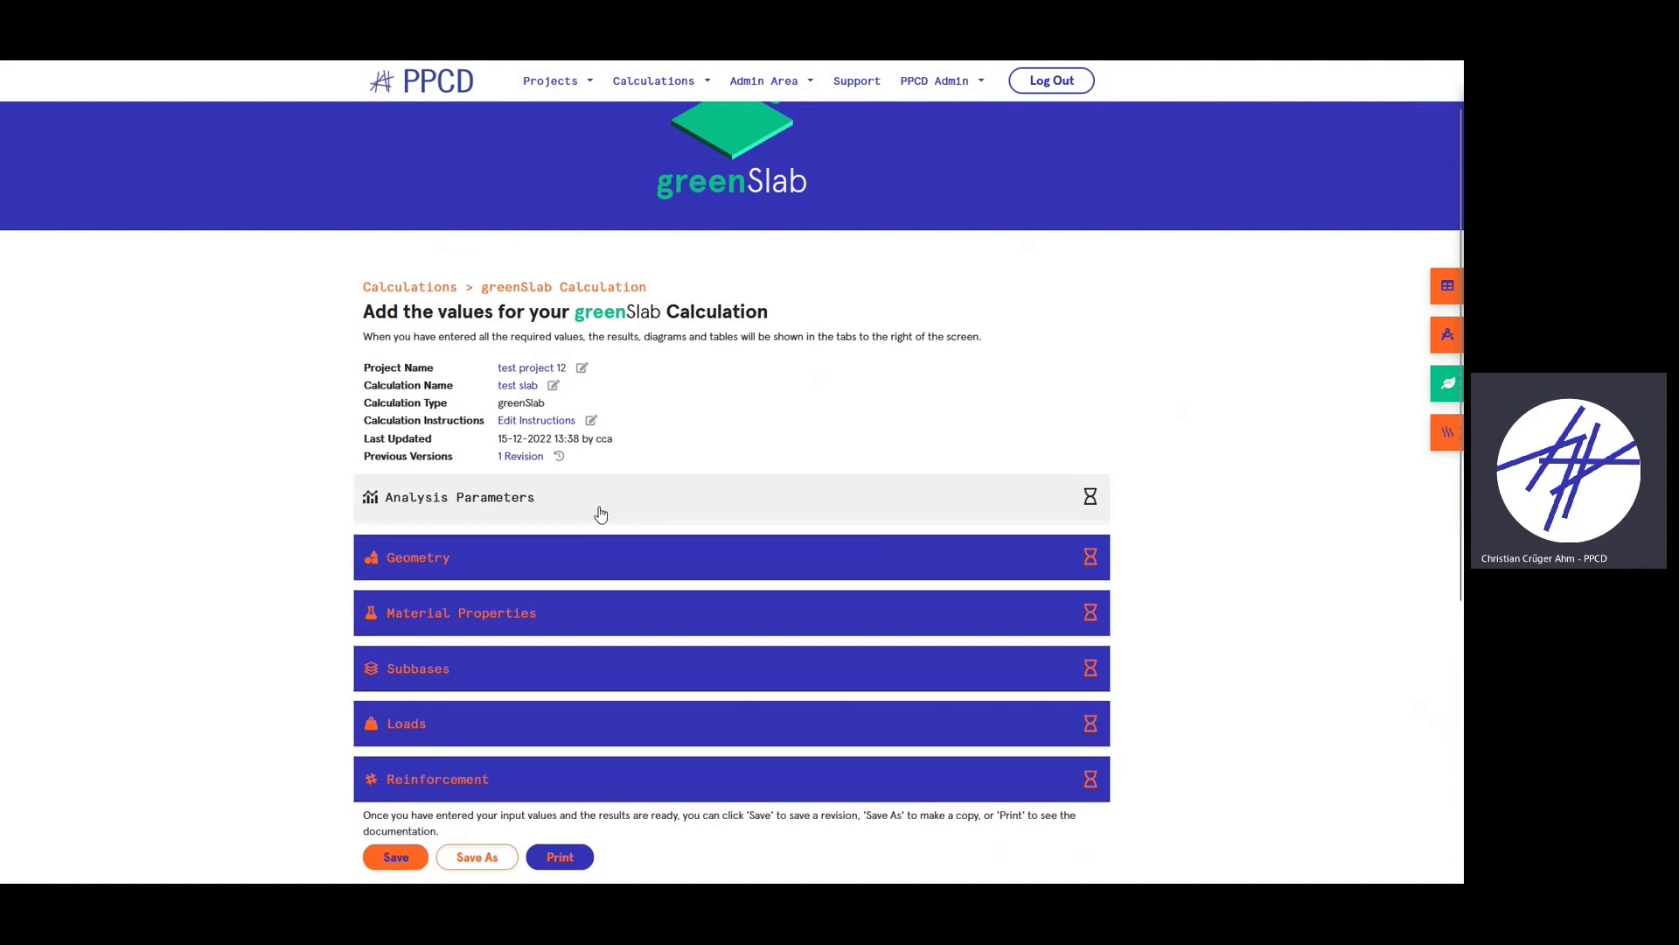
scroll(581, 481, down, 1)
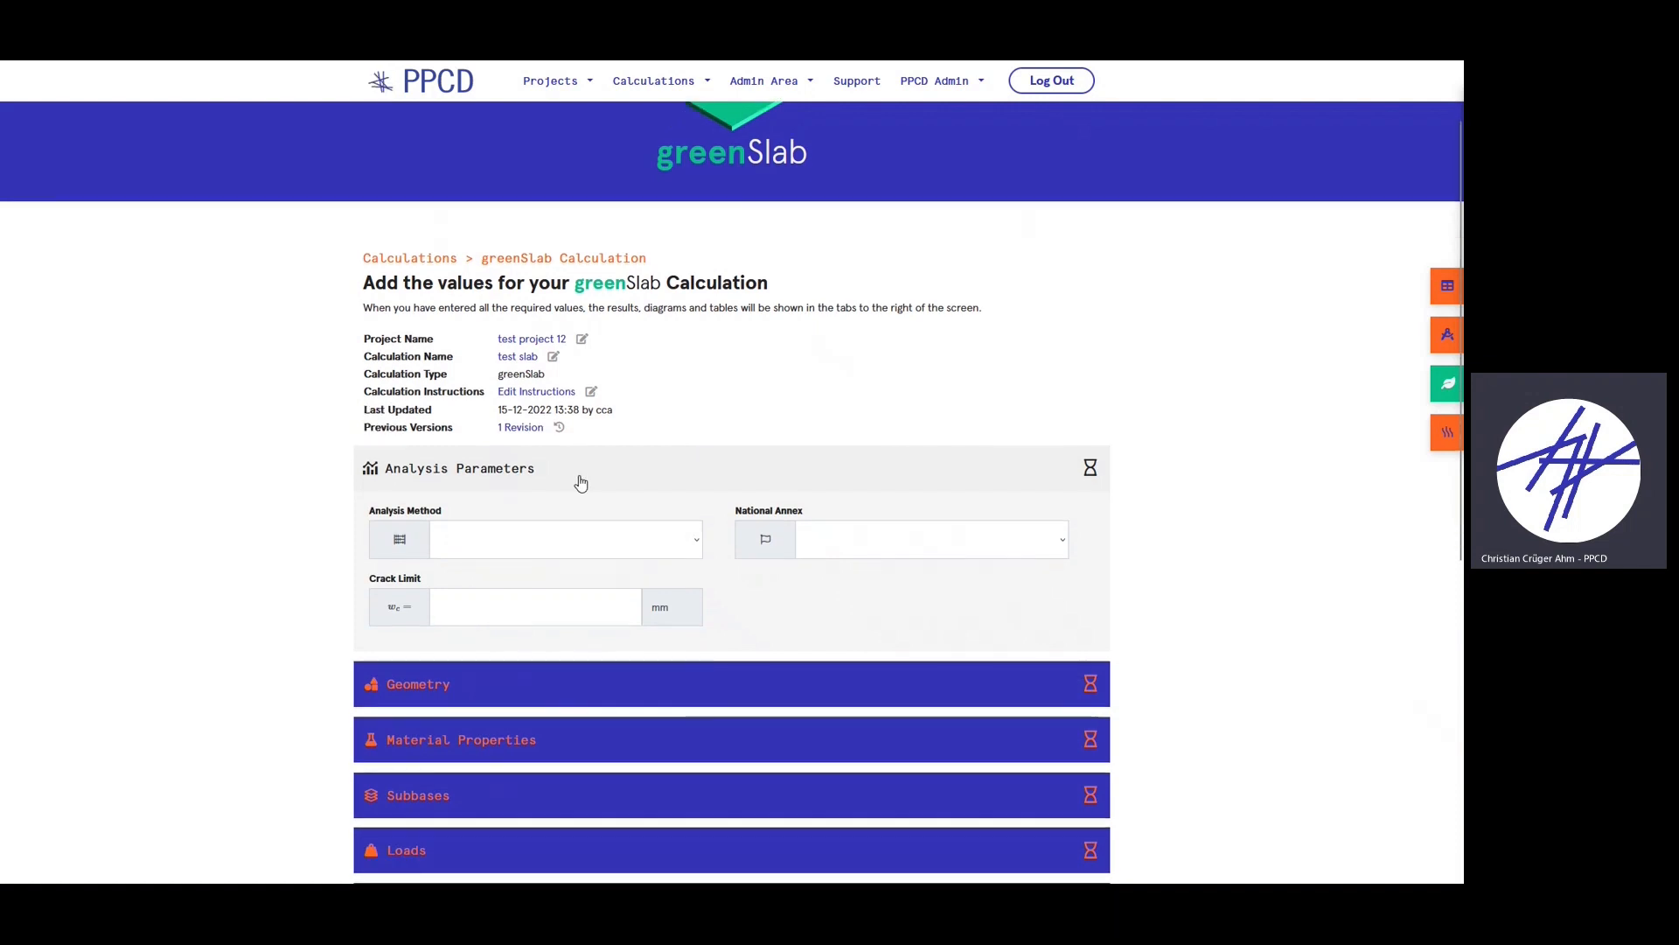
scroll(663, 506, up, 1)
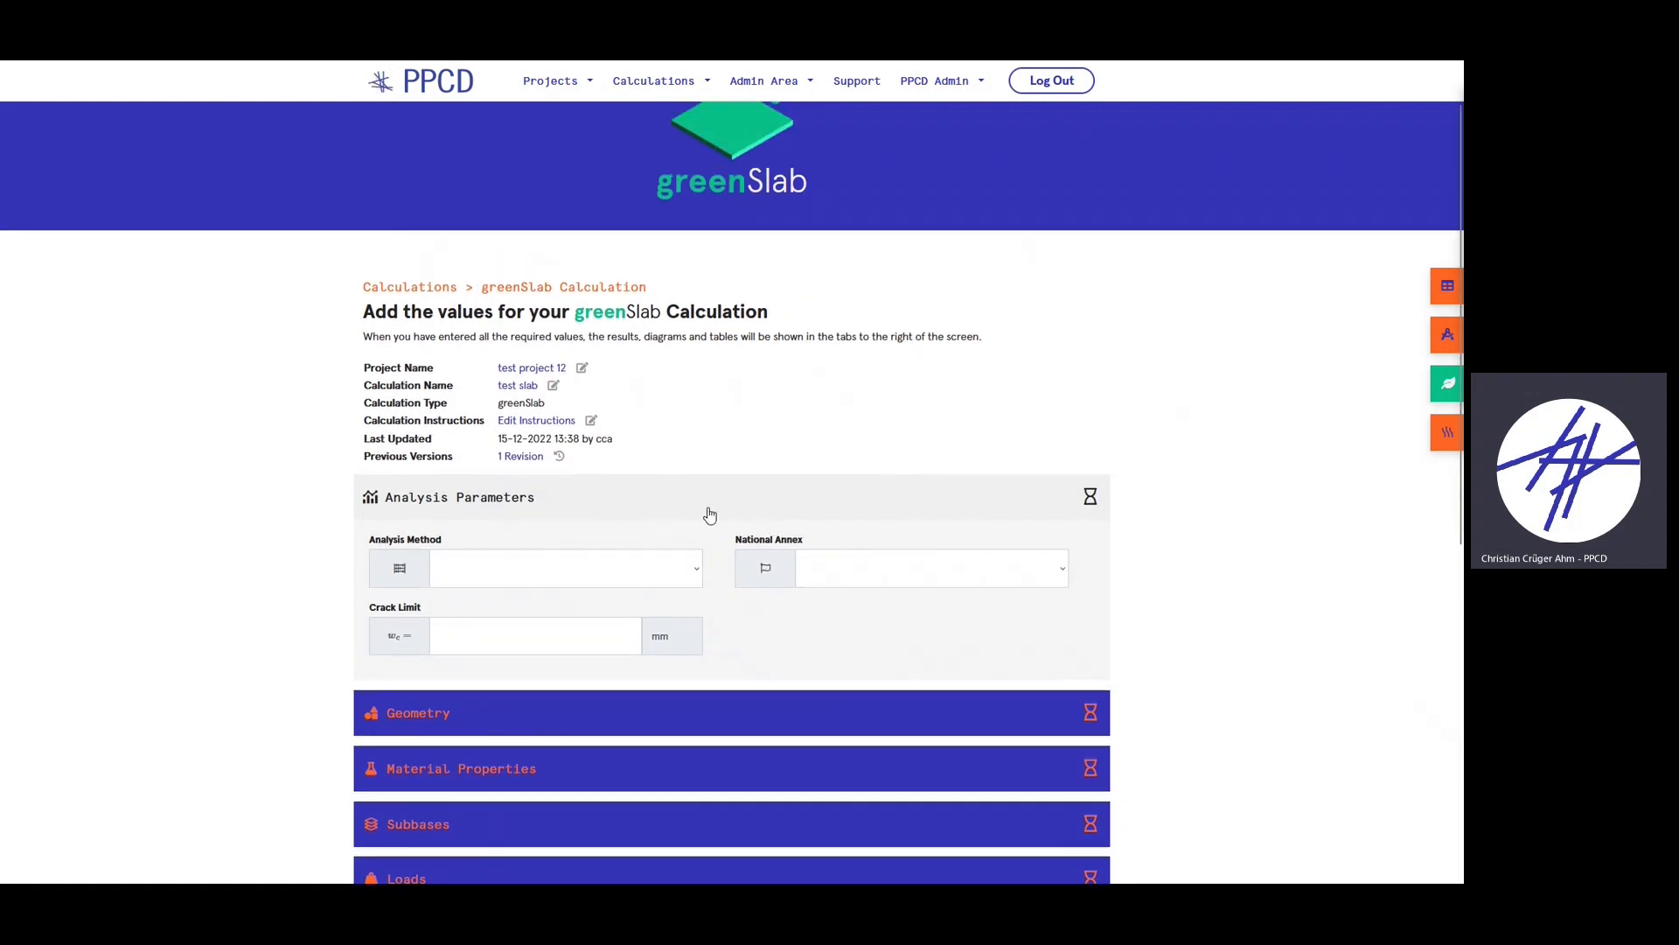
scroll(744, 525, down, 2)
scroll(967, 618, up, 1)
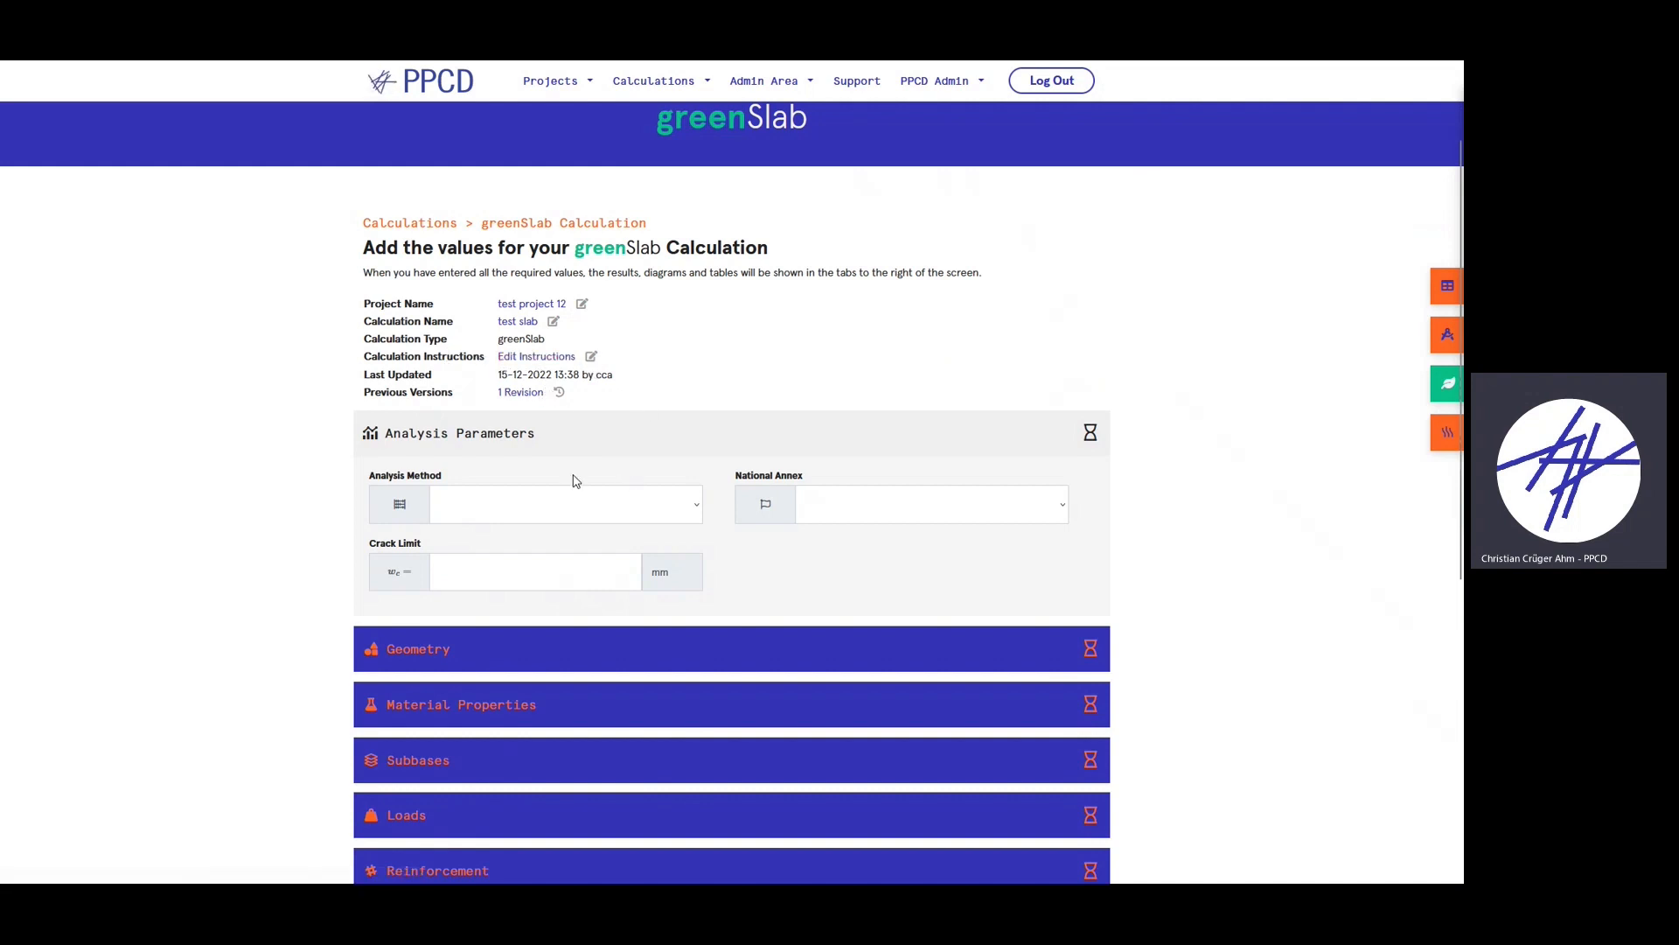
scroll(560, 506, down, 2)
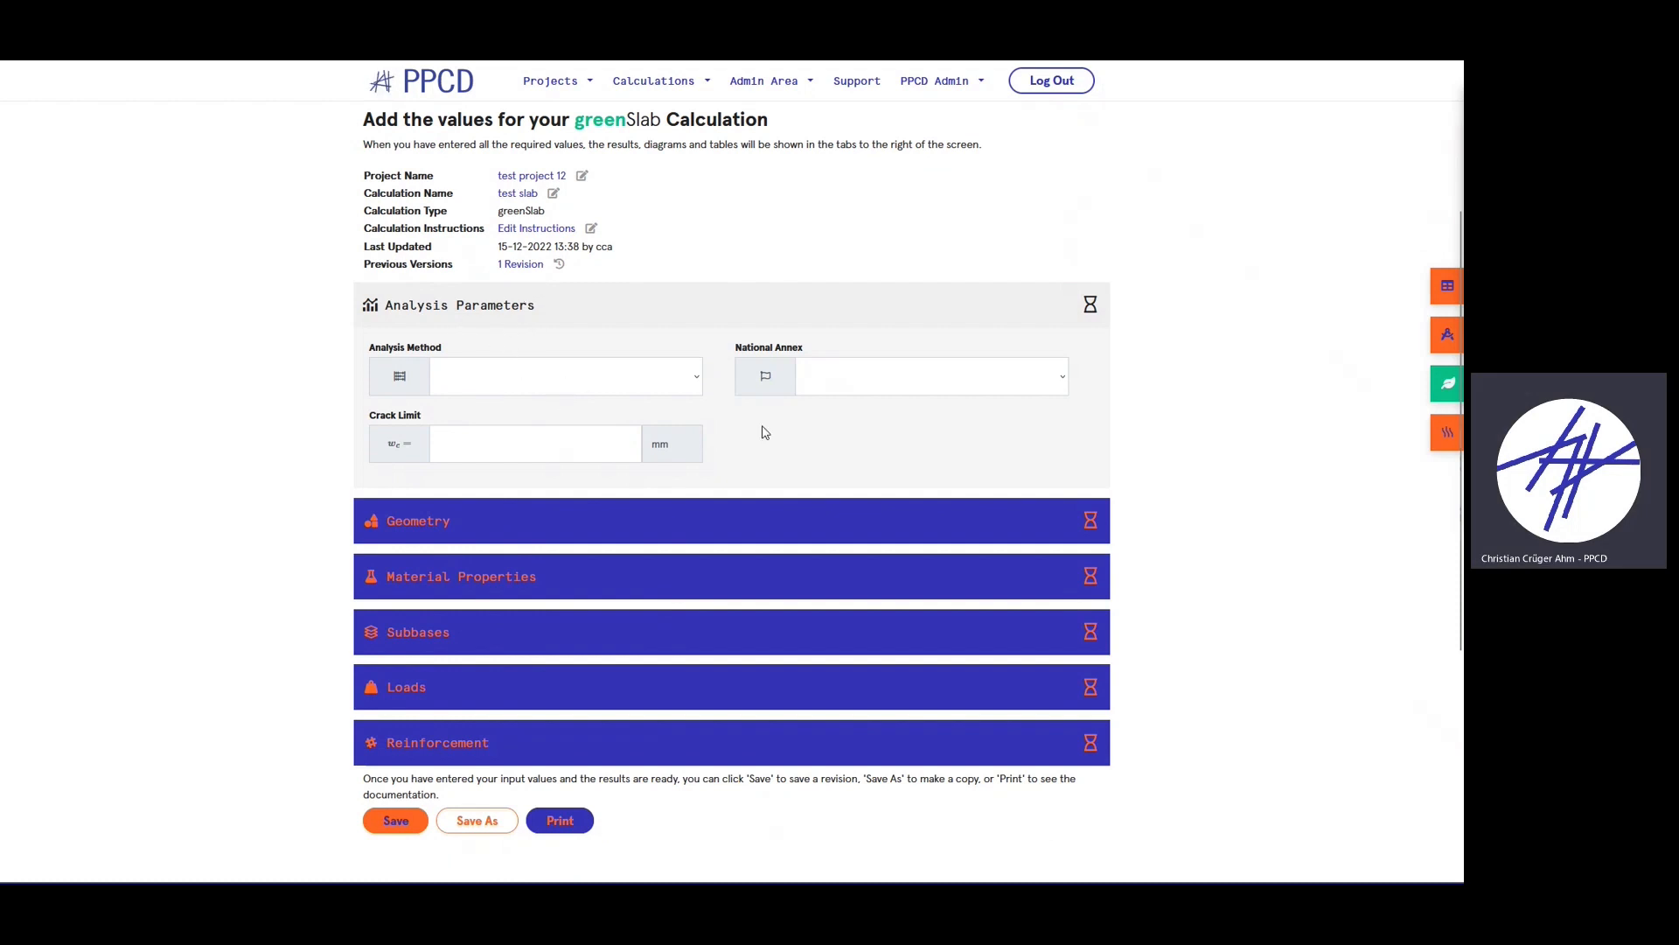
click(690, 390)
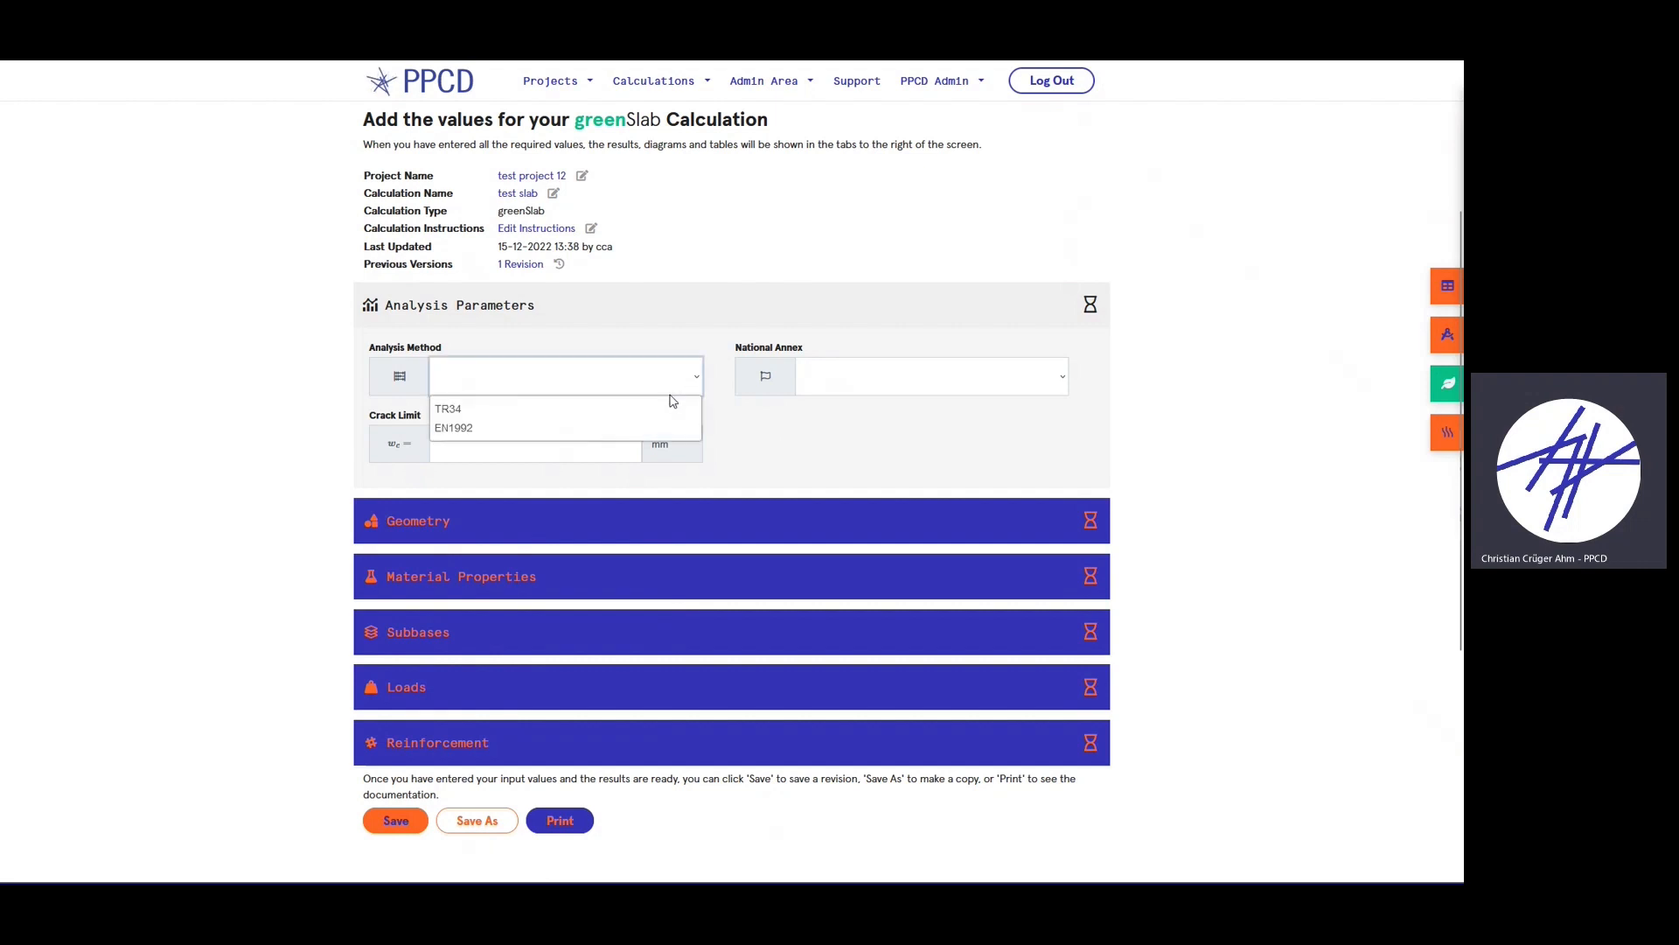
- Settle the analysis method on EN1992 after trying TR34
click(482, 409)
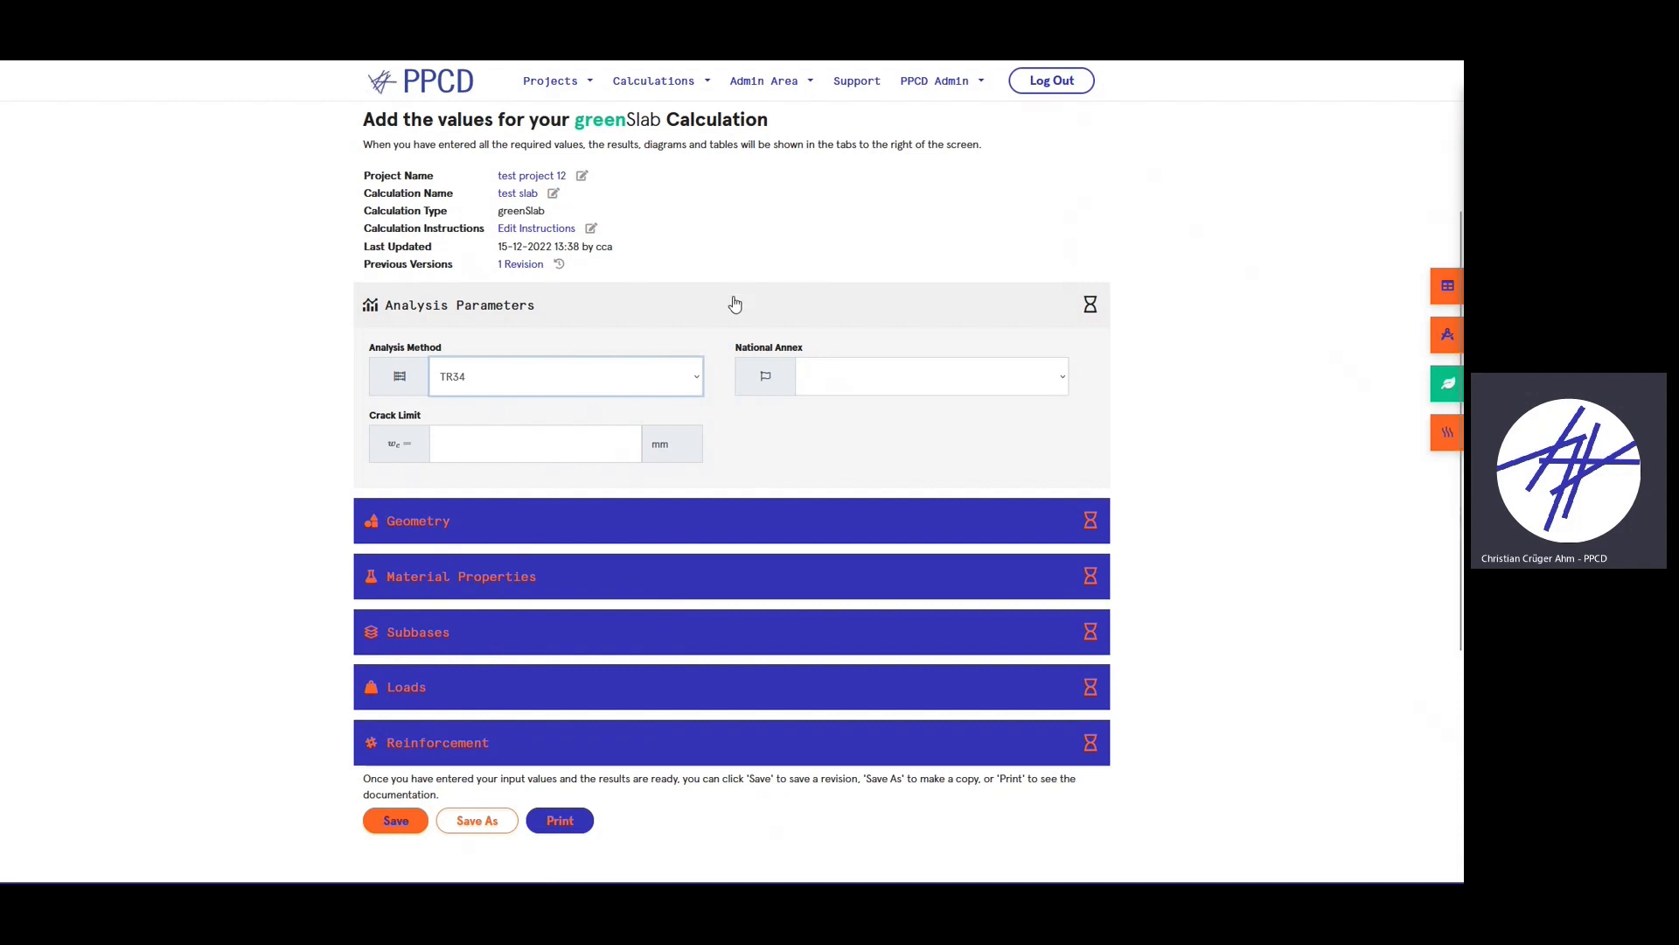
click(644, 383)
click(558, 429)
click(641, 385)
click(600, 409)
click(617, 386)
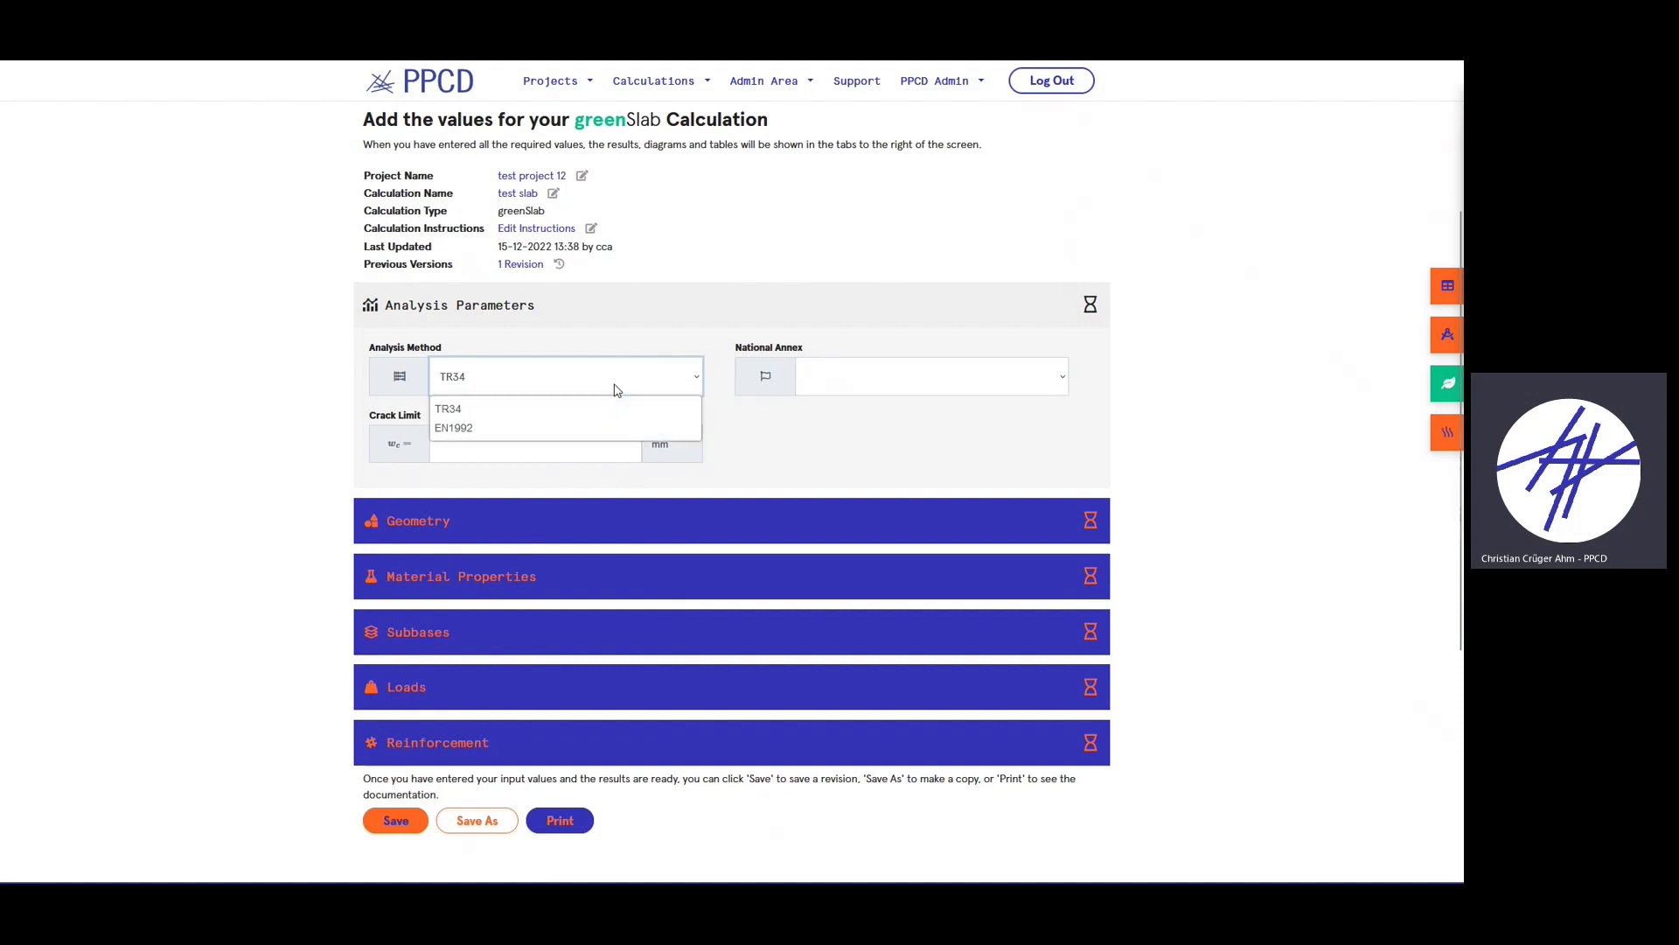
click(531, 379)
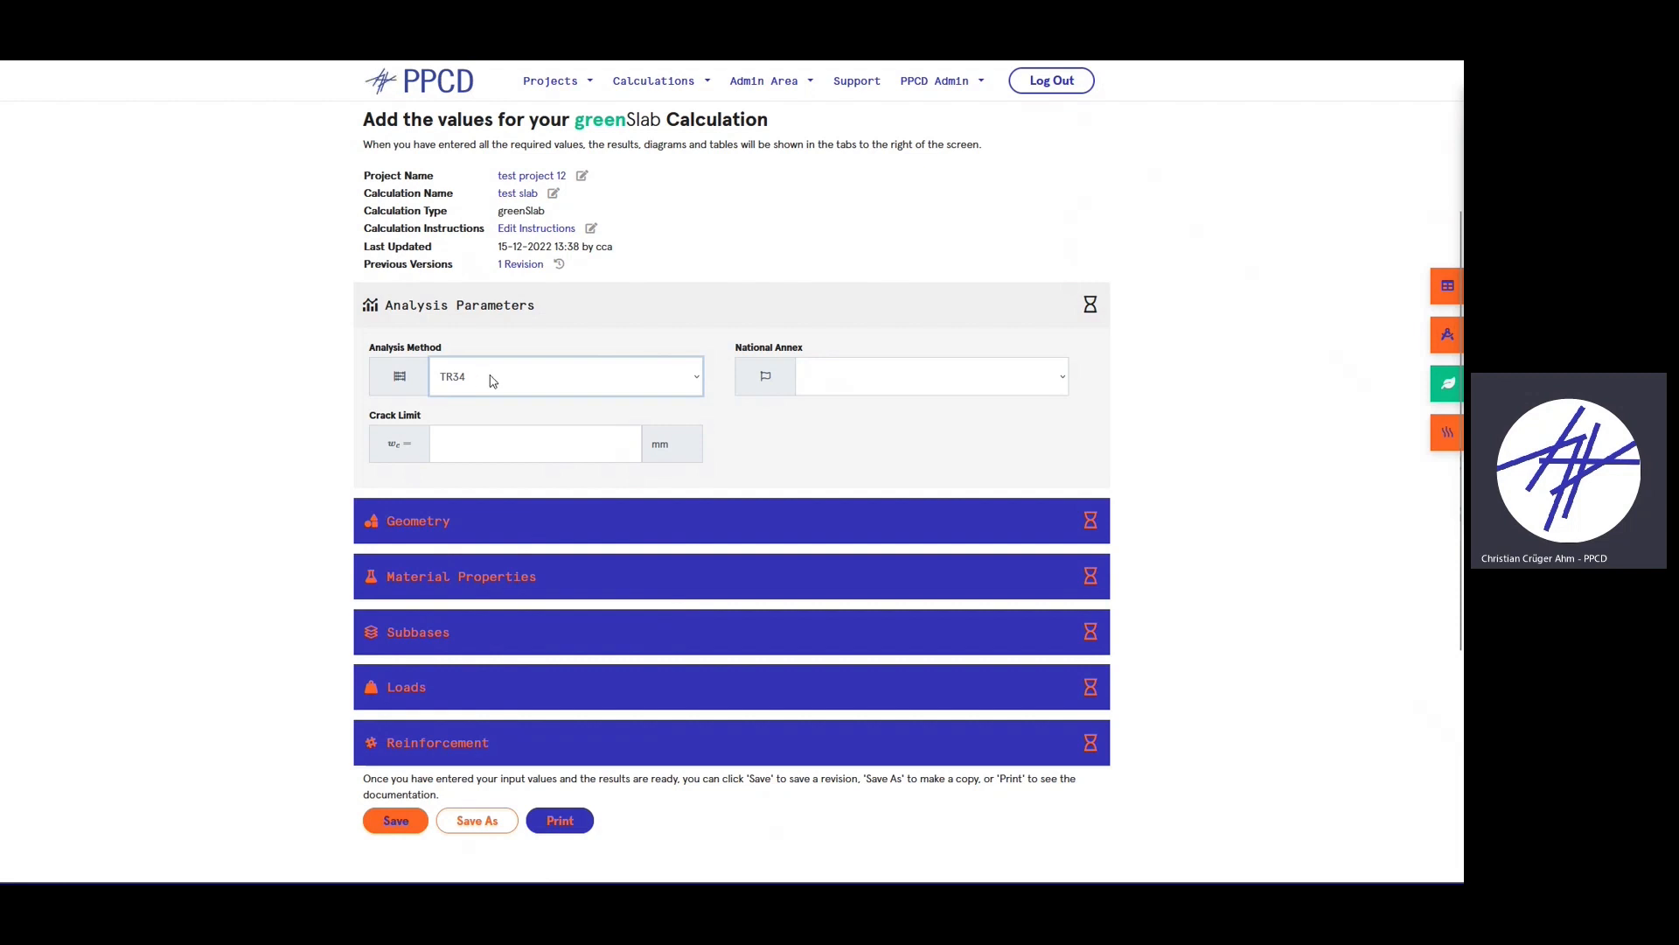
click(498, 367)
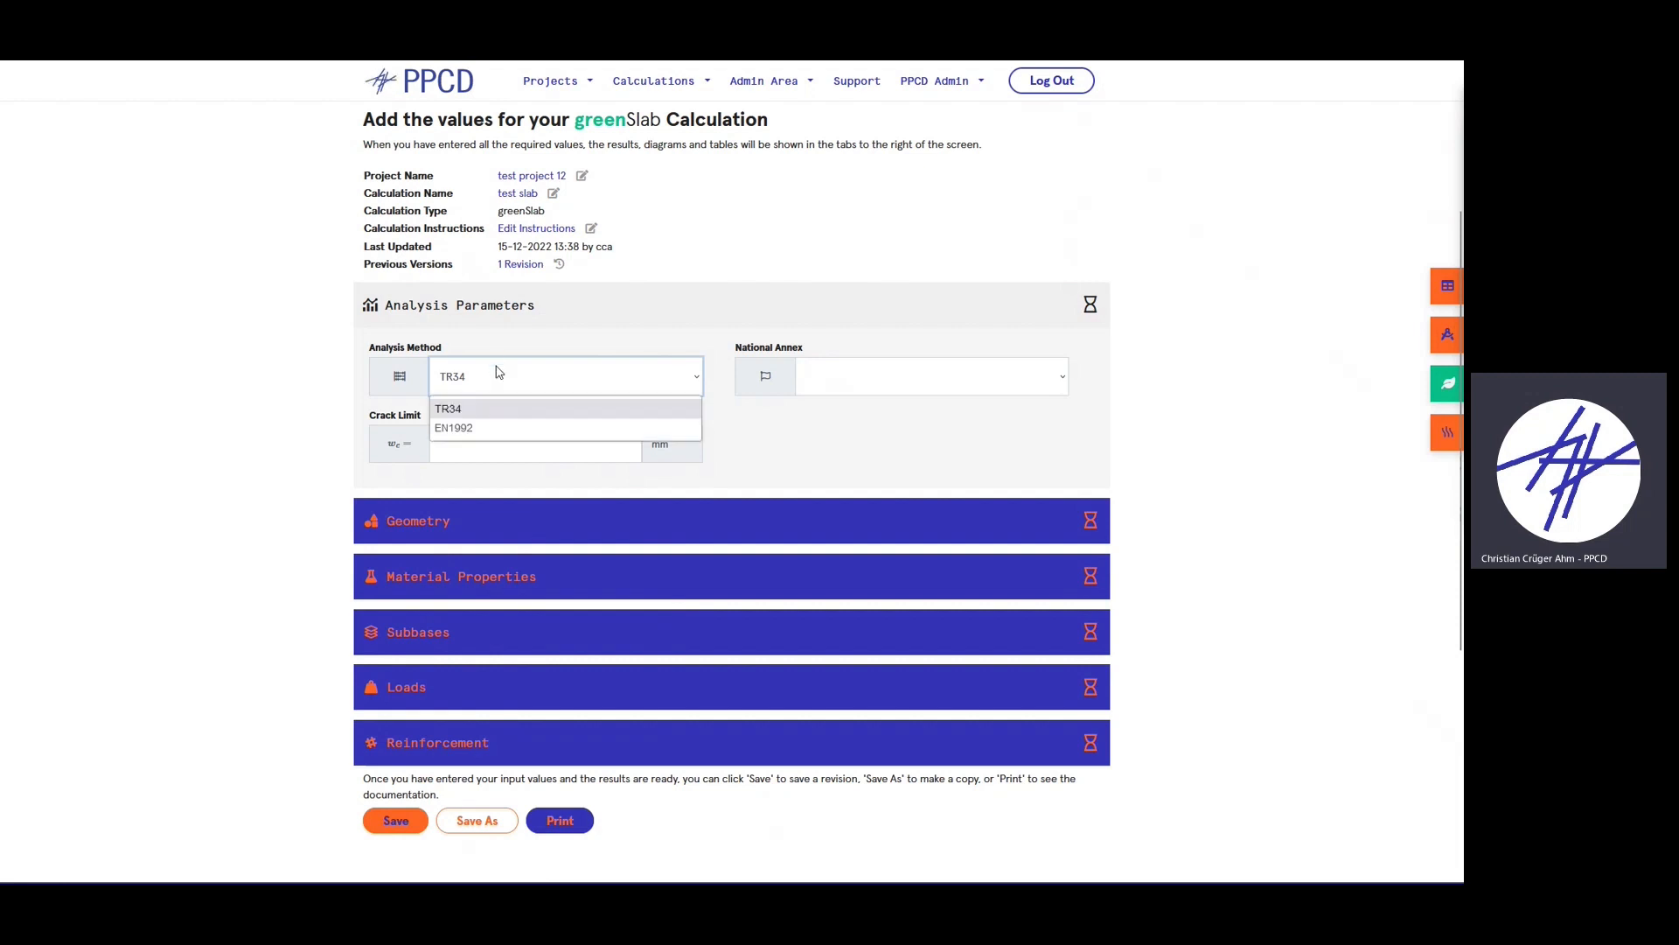
click(488, 427)
click(488, 383)
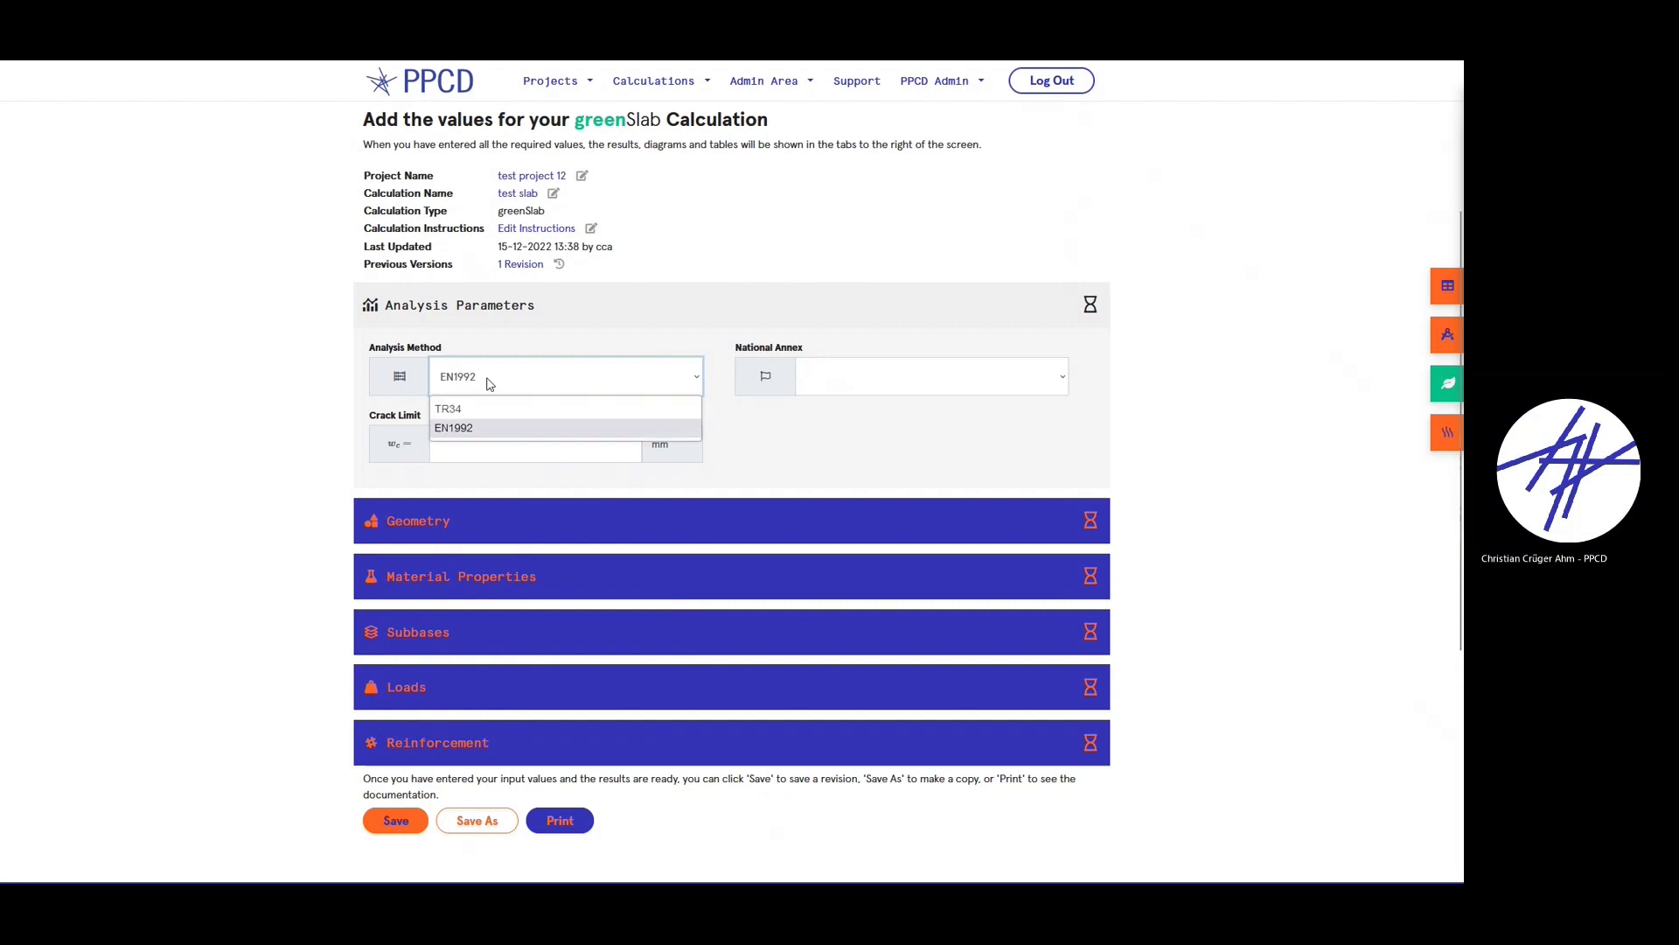
click(864, 429)
- Choose the Default national annex and a 0.4 mm crack limit, then collapse Analysis Parameters
click(891, 369)
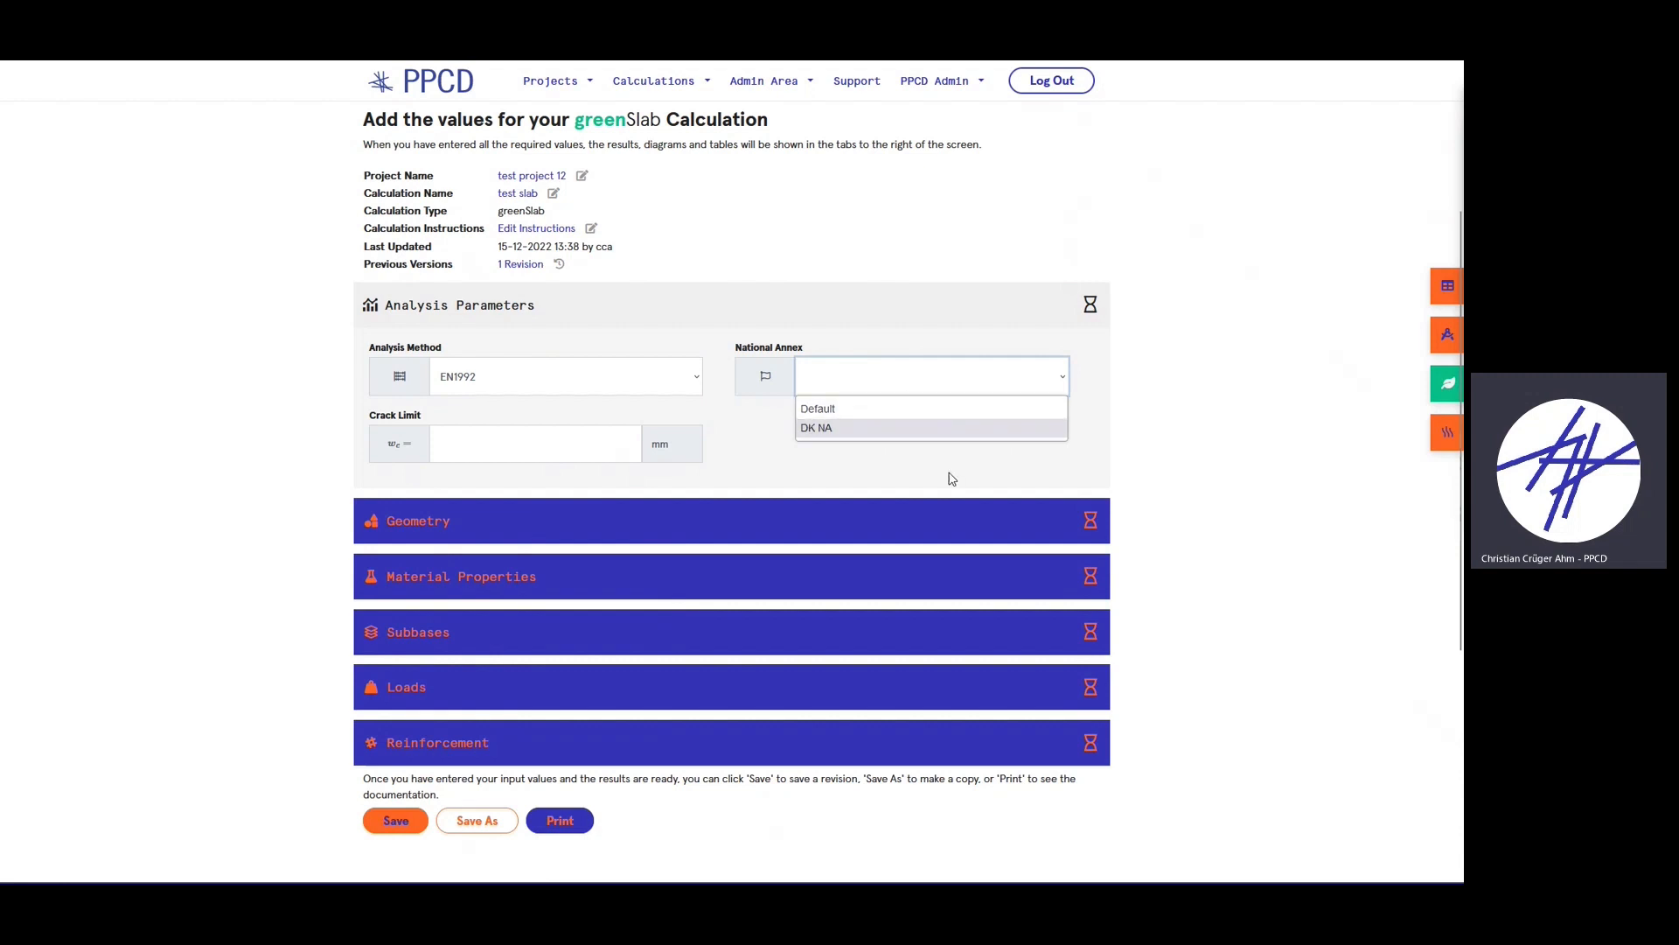
click(935, 390)
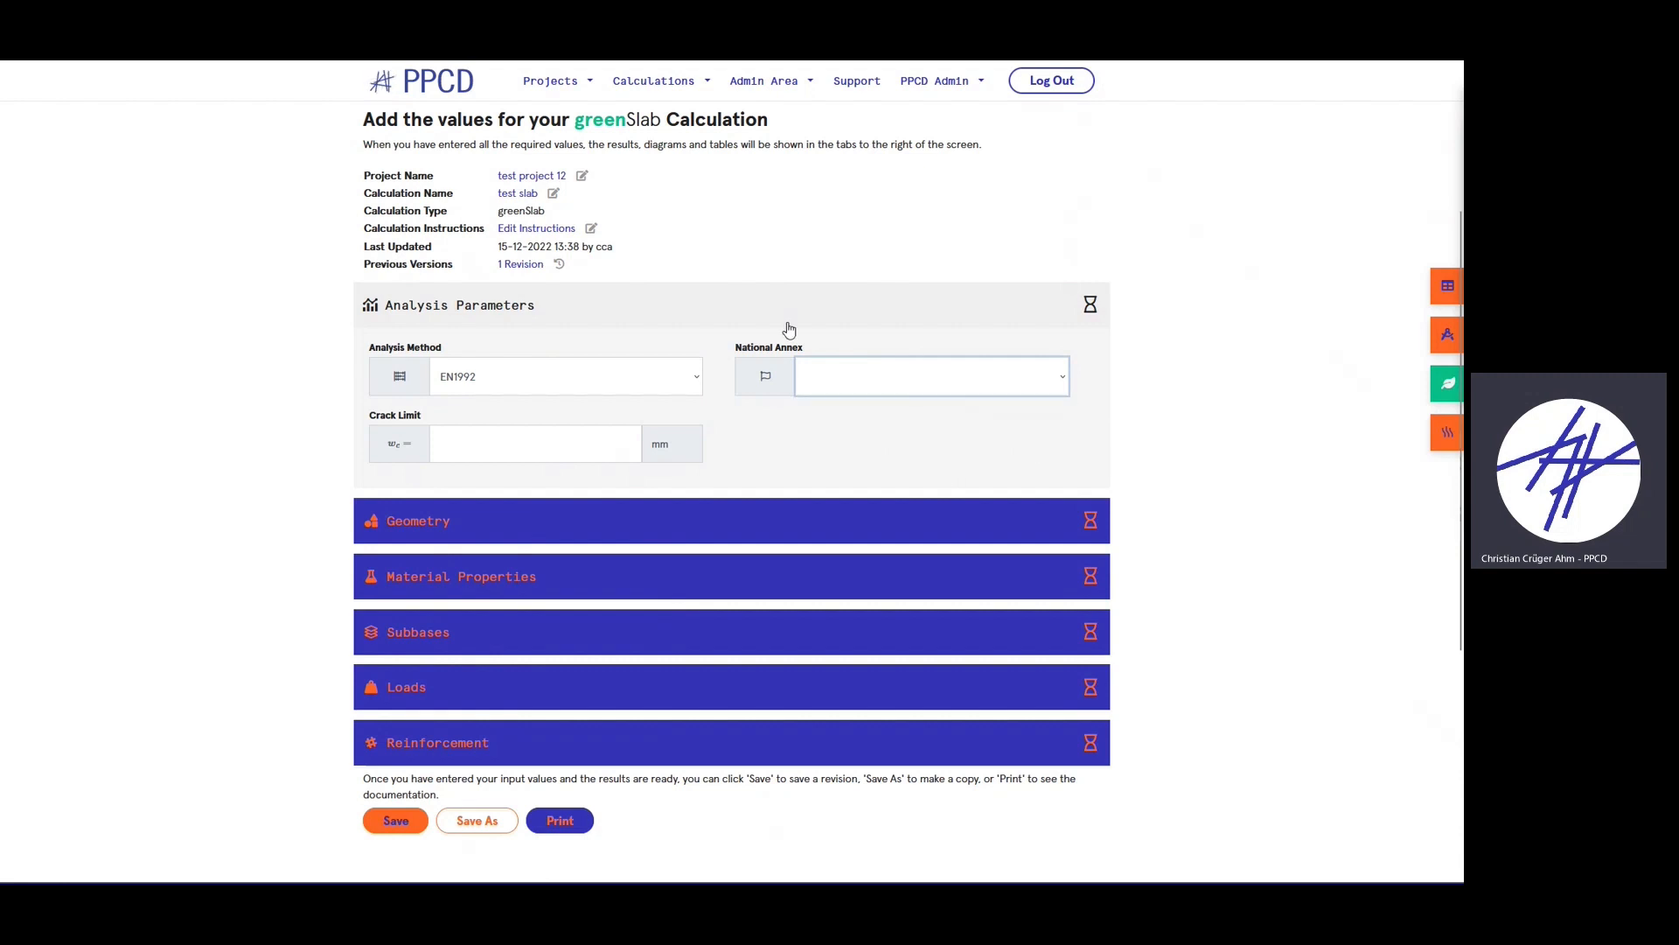
click(875, 381)
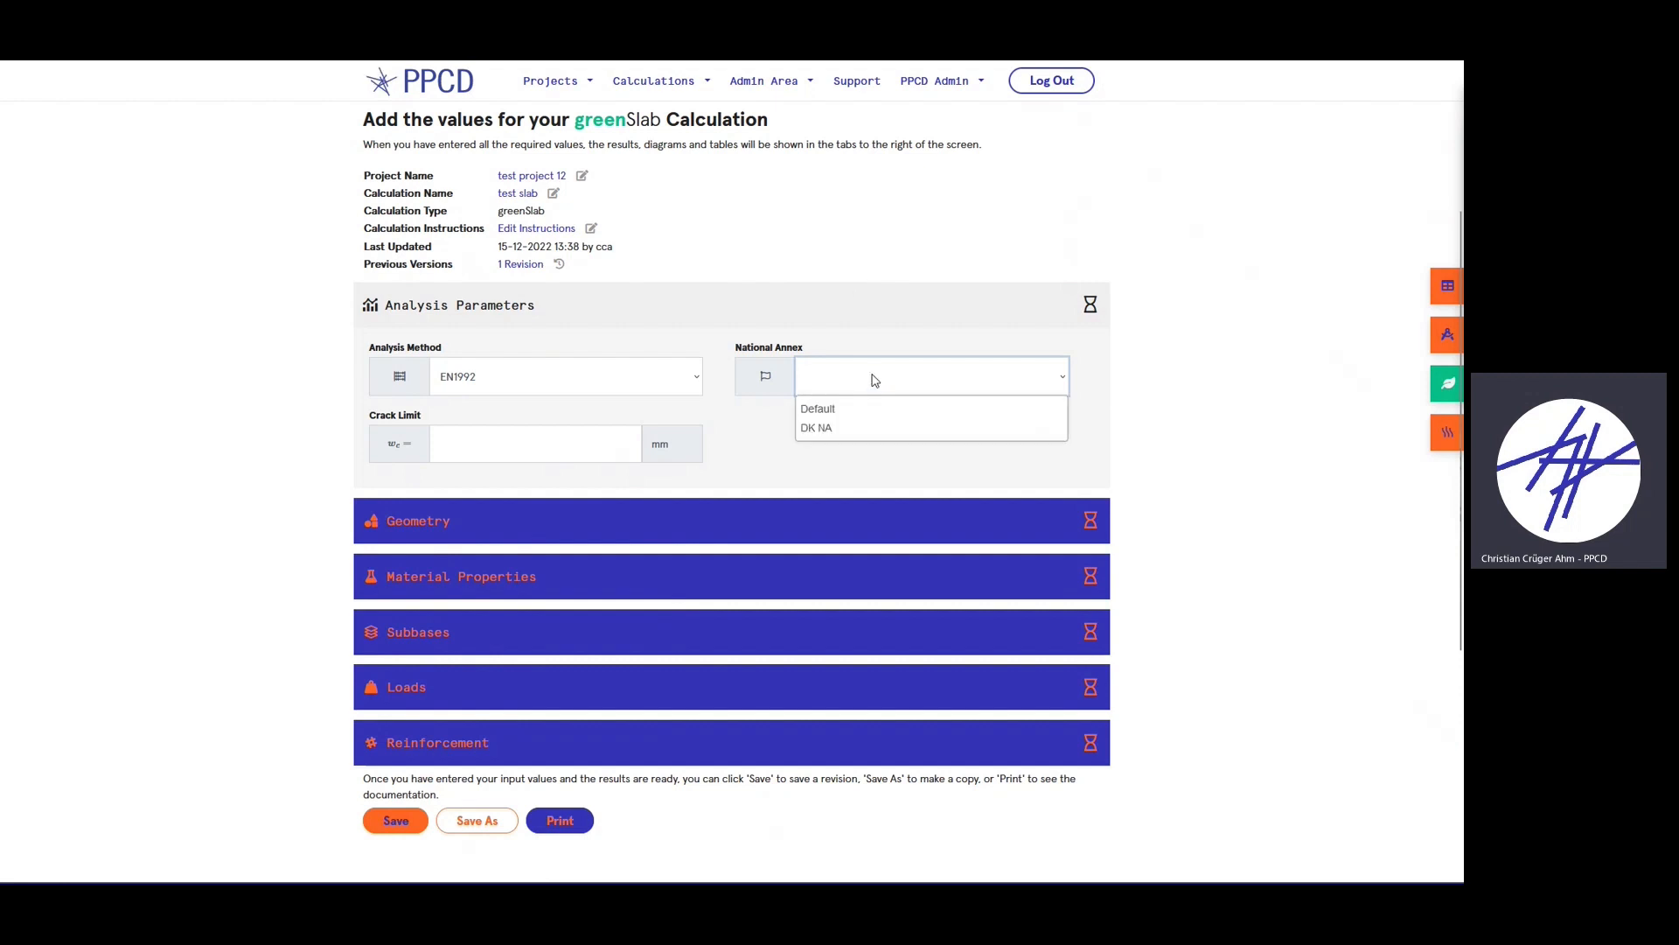
click(855, 410)
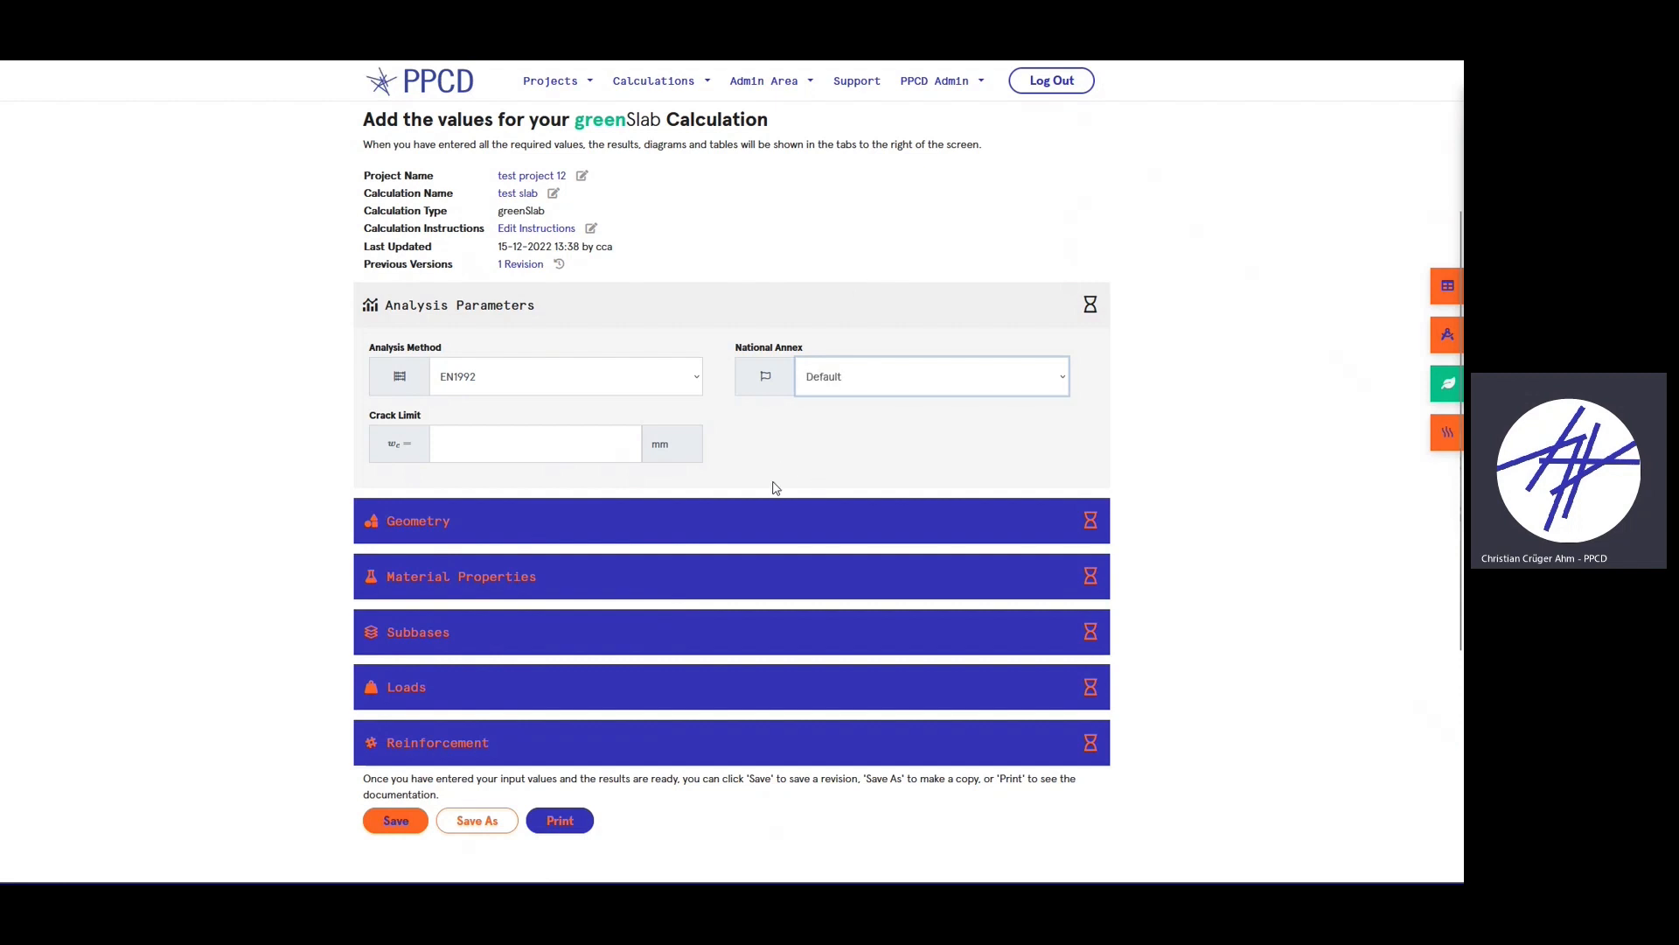
click(517, 443)
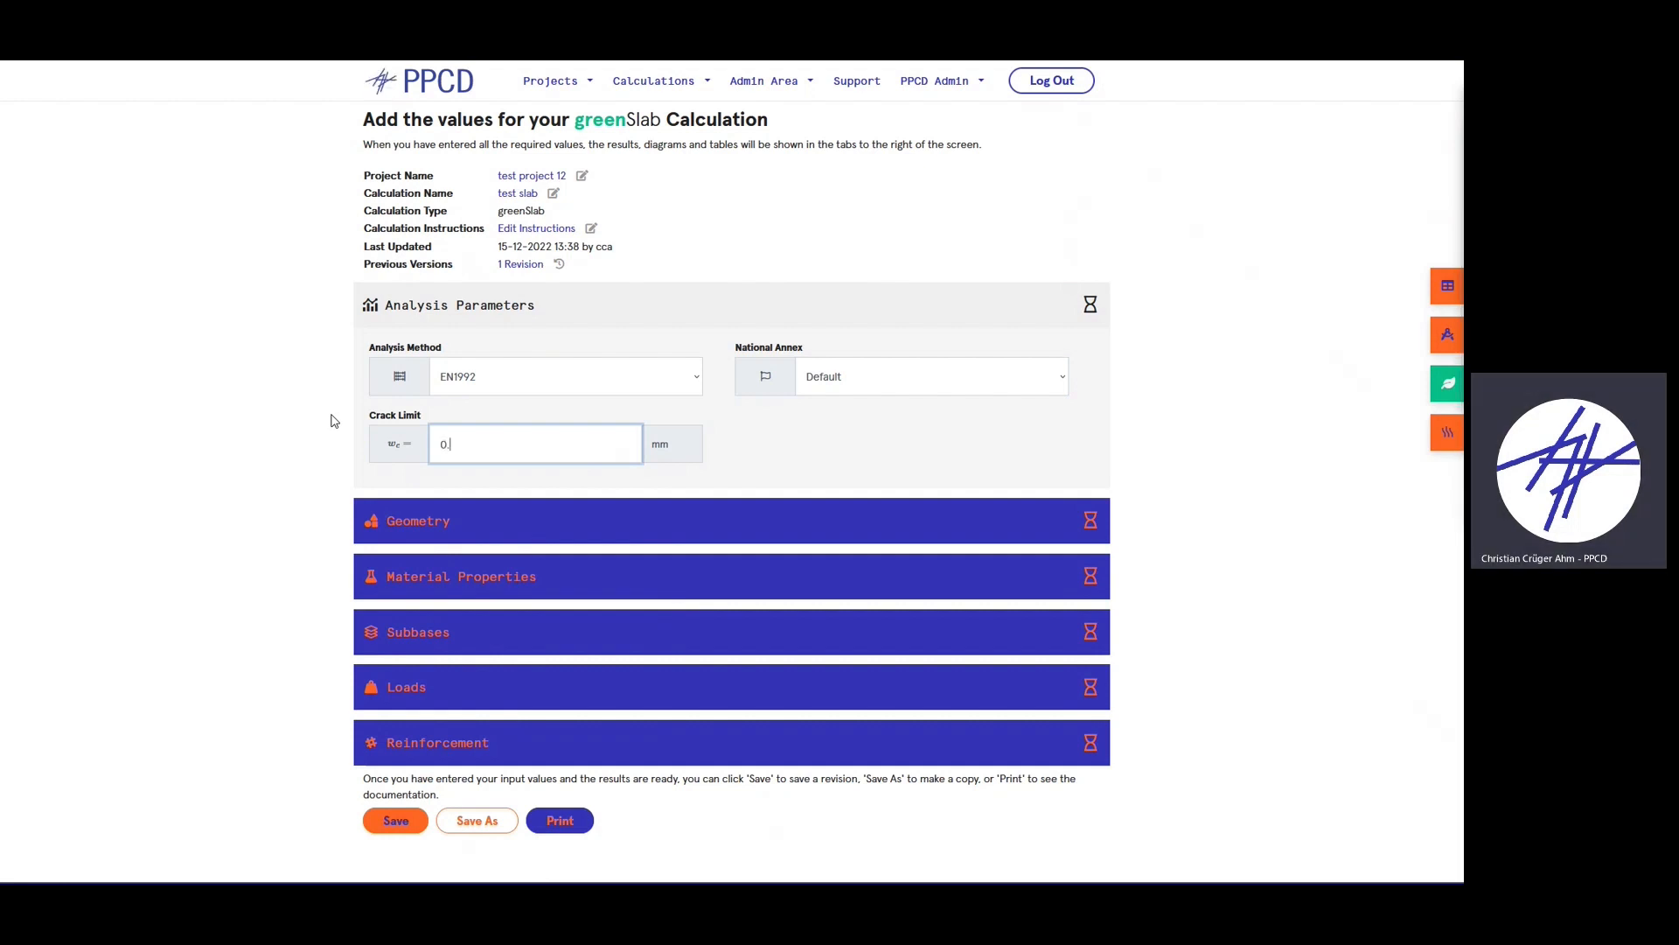
click(567, 283)
click(566, 311)
click(578, 362)
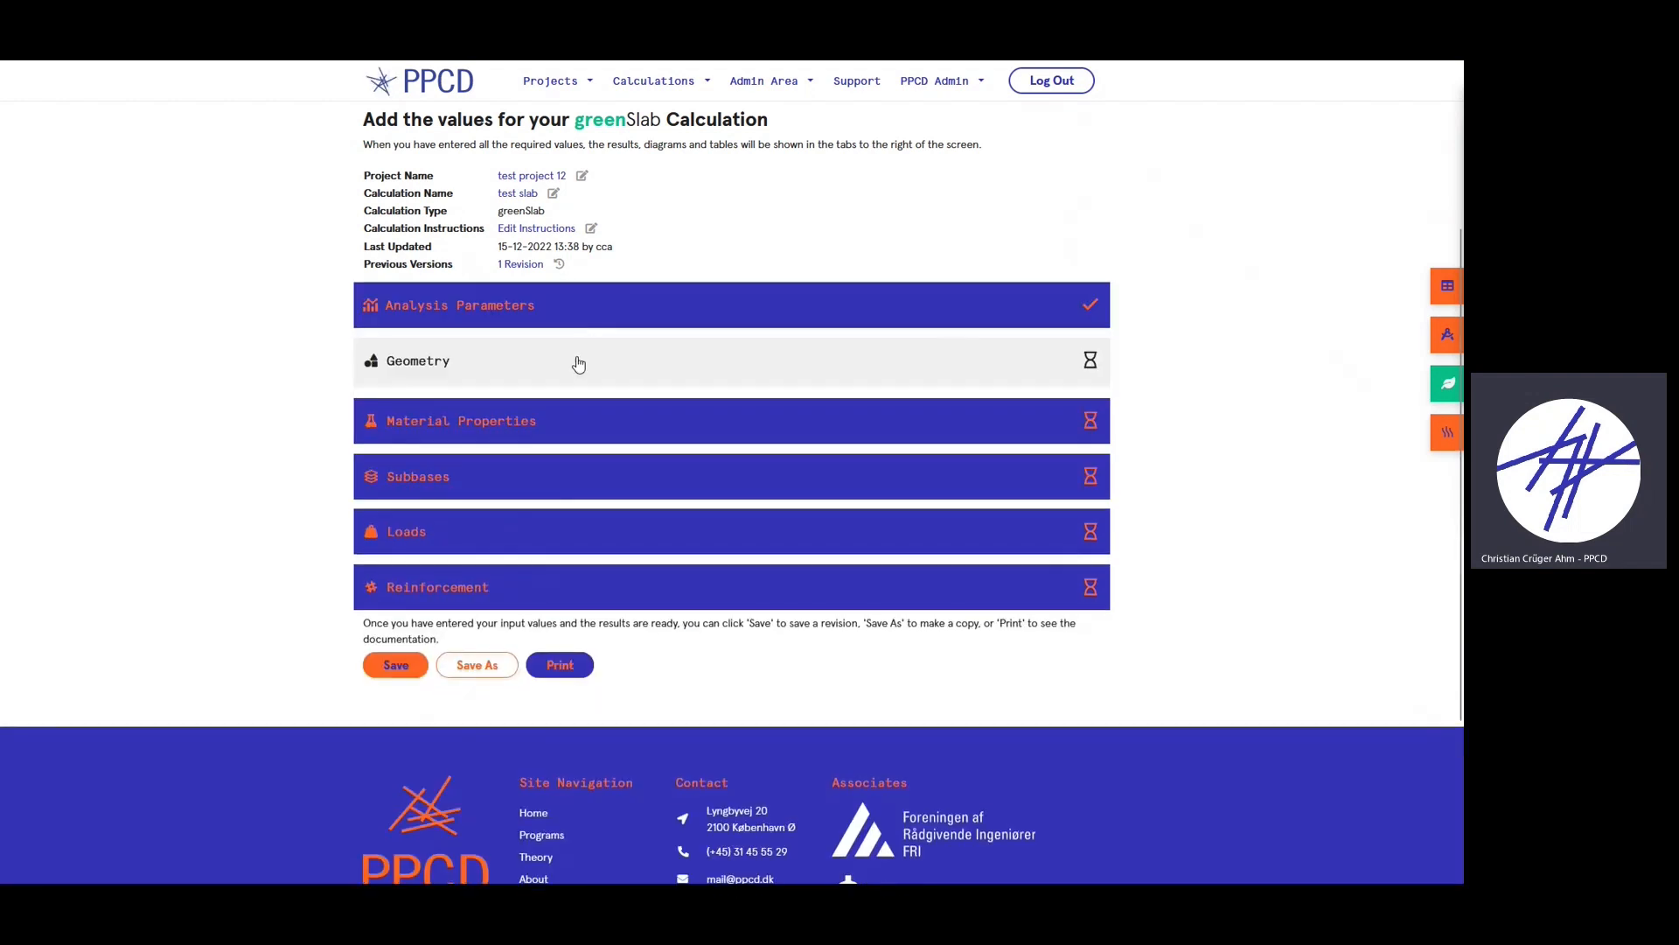
- Enter a 120 mm slab thickness and 25000 × 25000 mm slab dimensions
scroll(564, 405, down, 1)
click(556, 368)
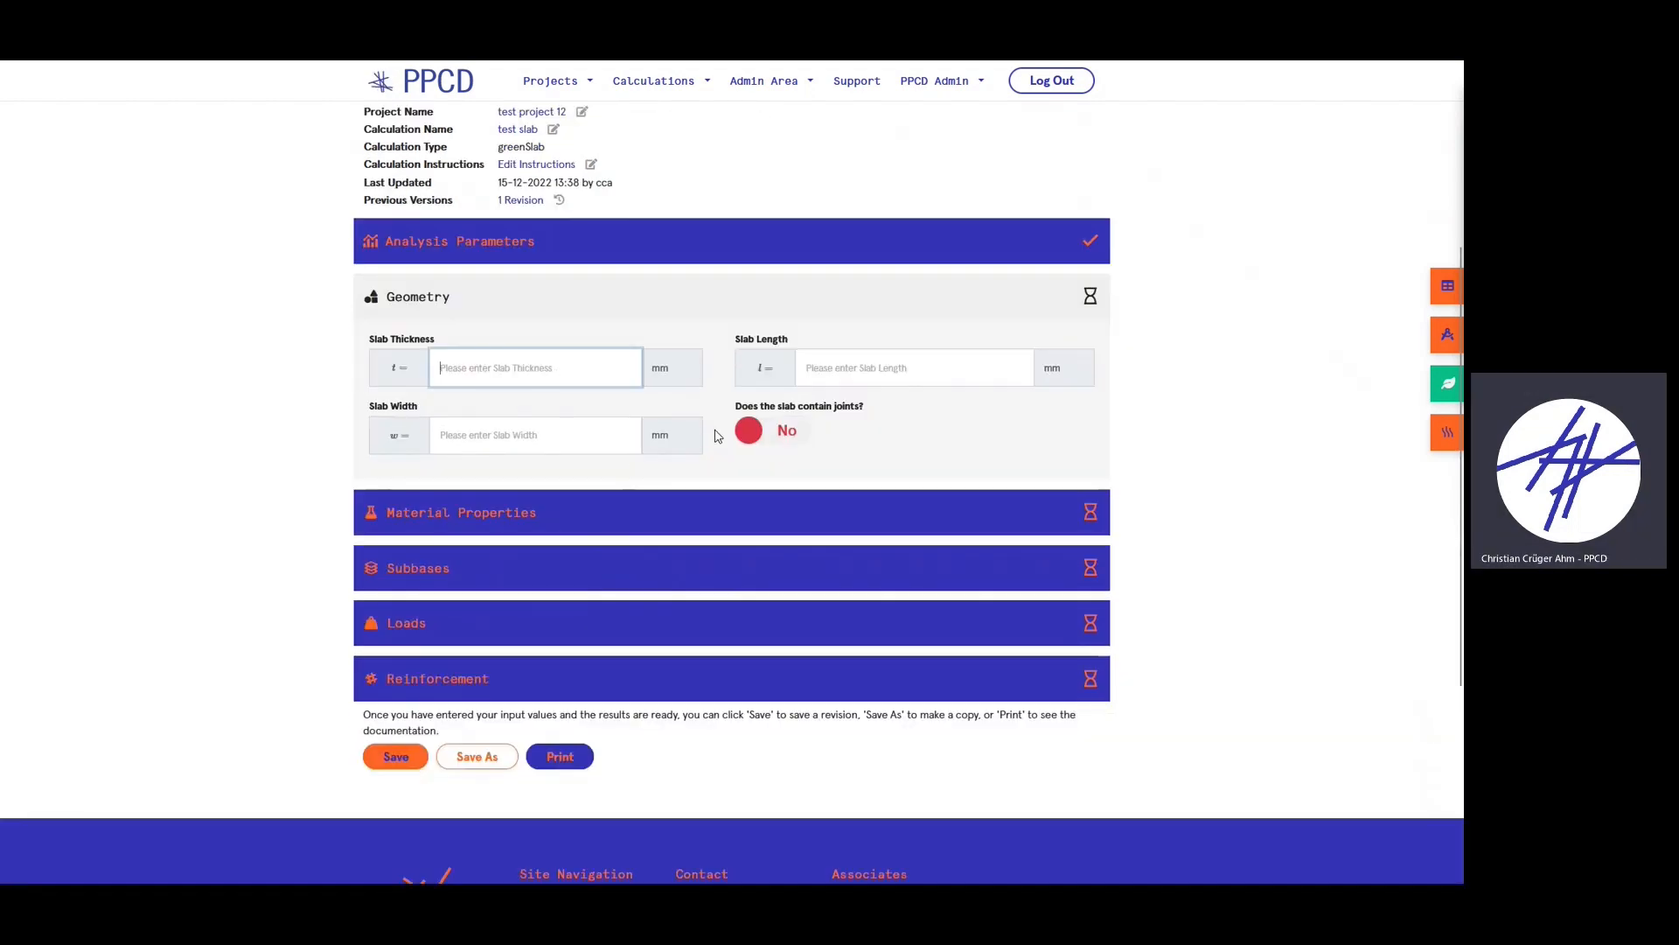
text(120)
click(837, 367)
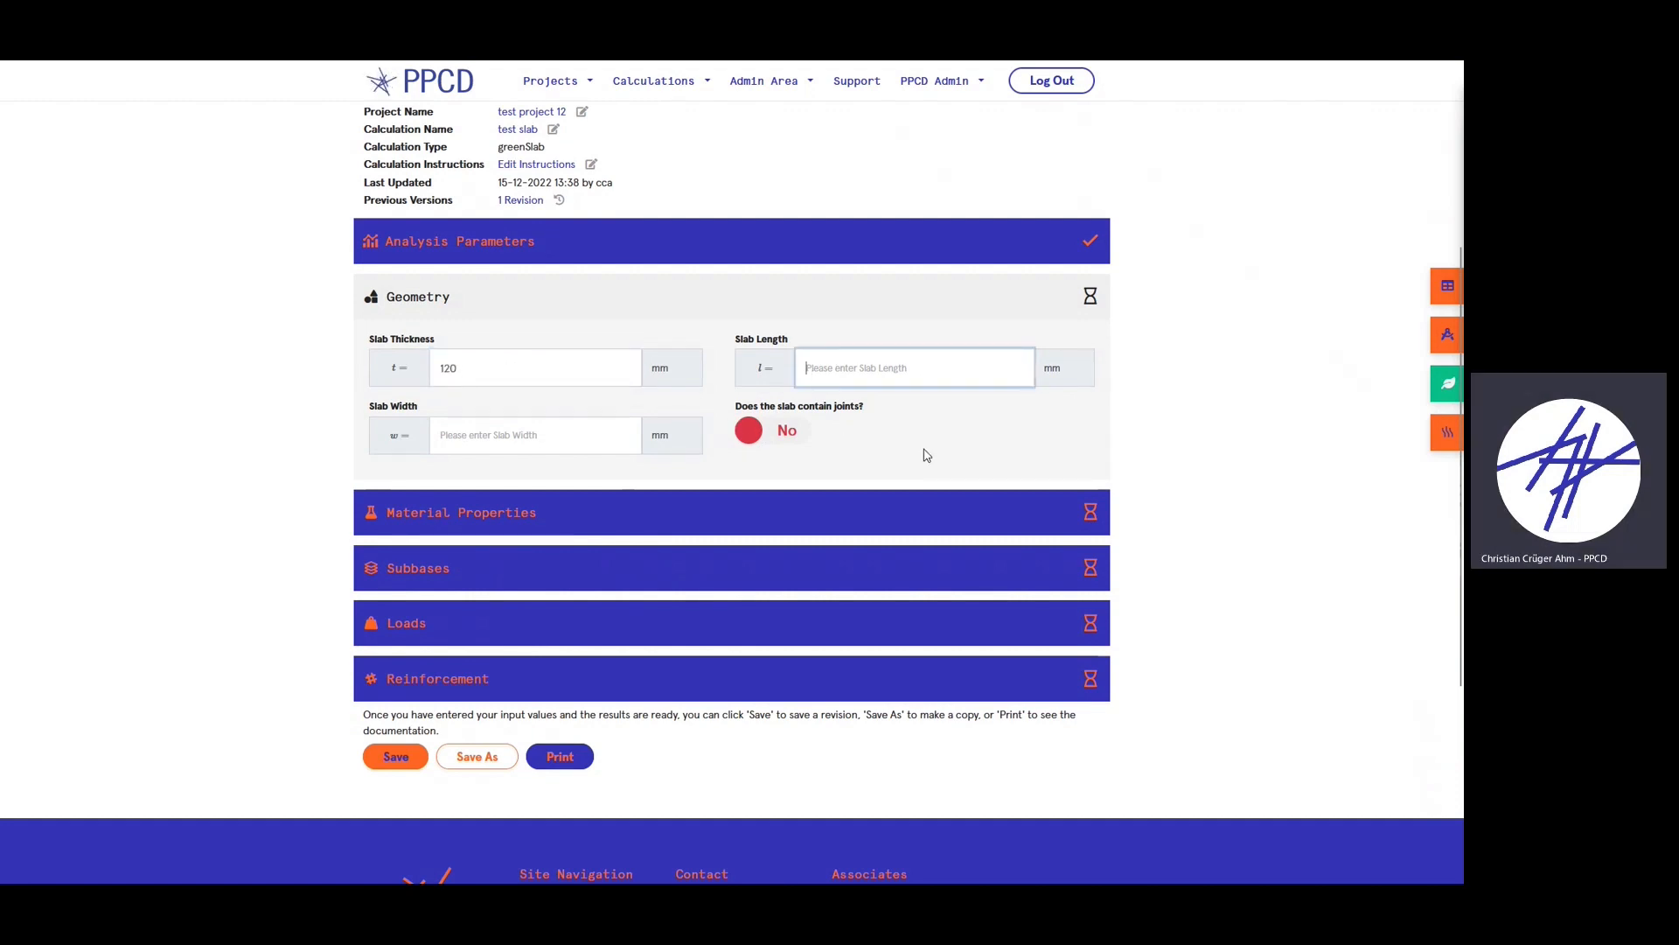
text(25000)
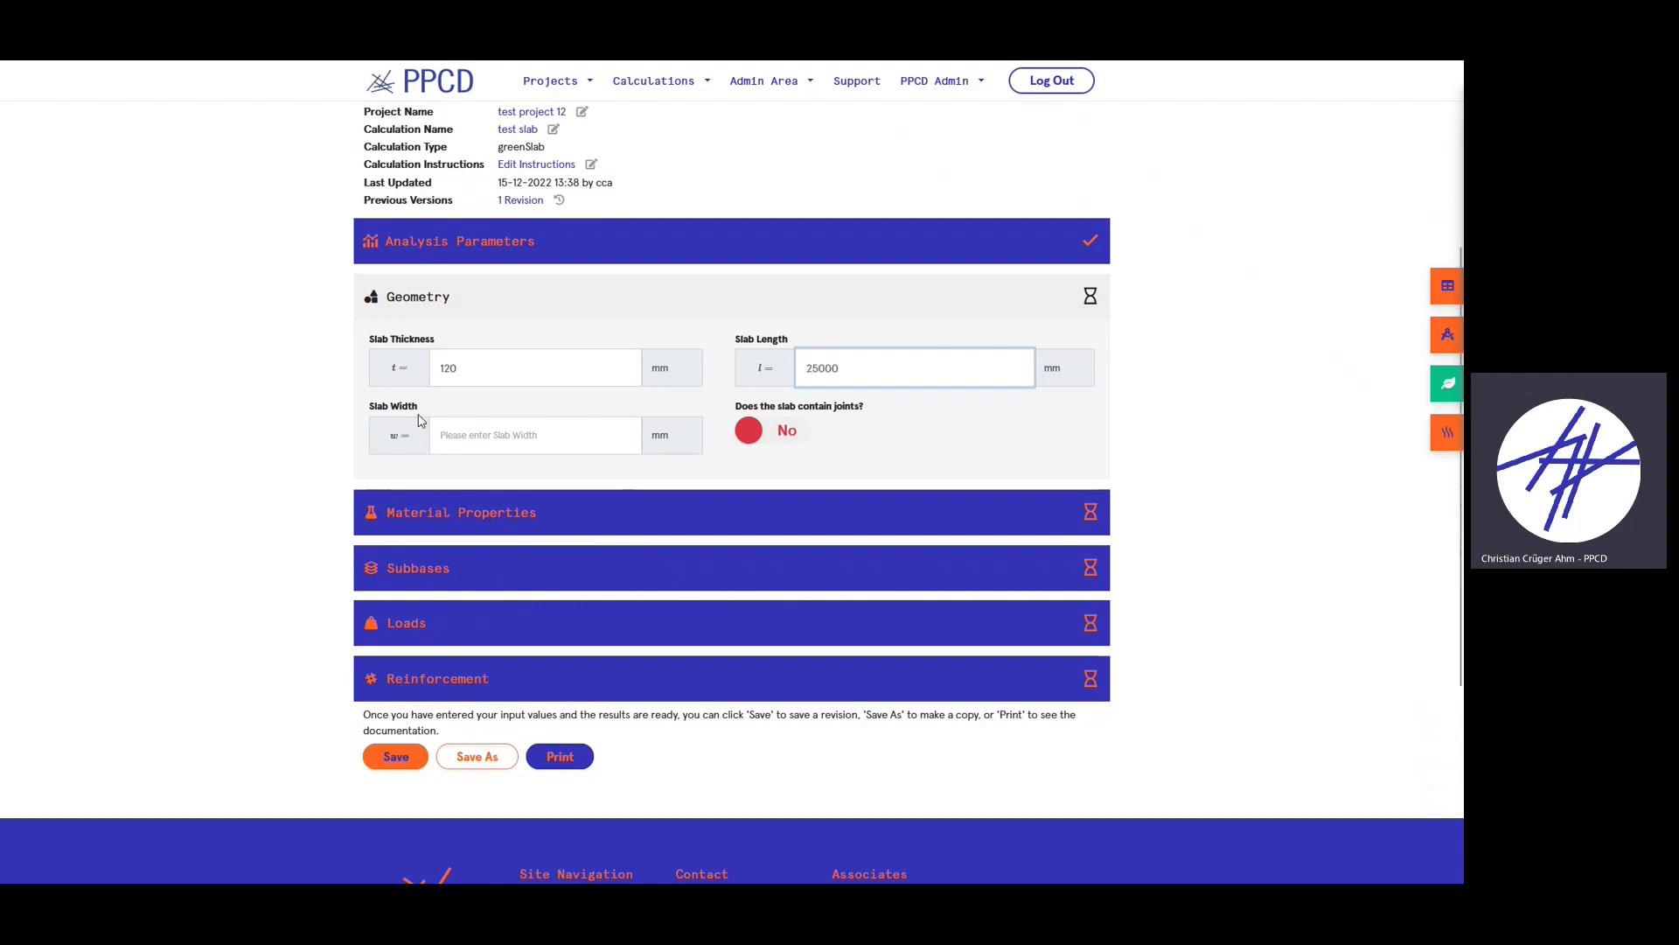
click(468, 428)
text(2)
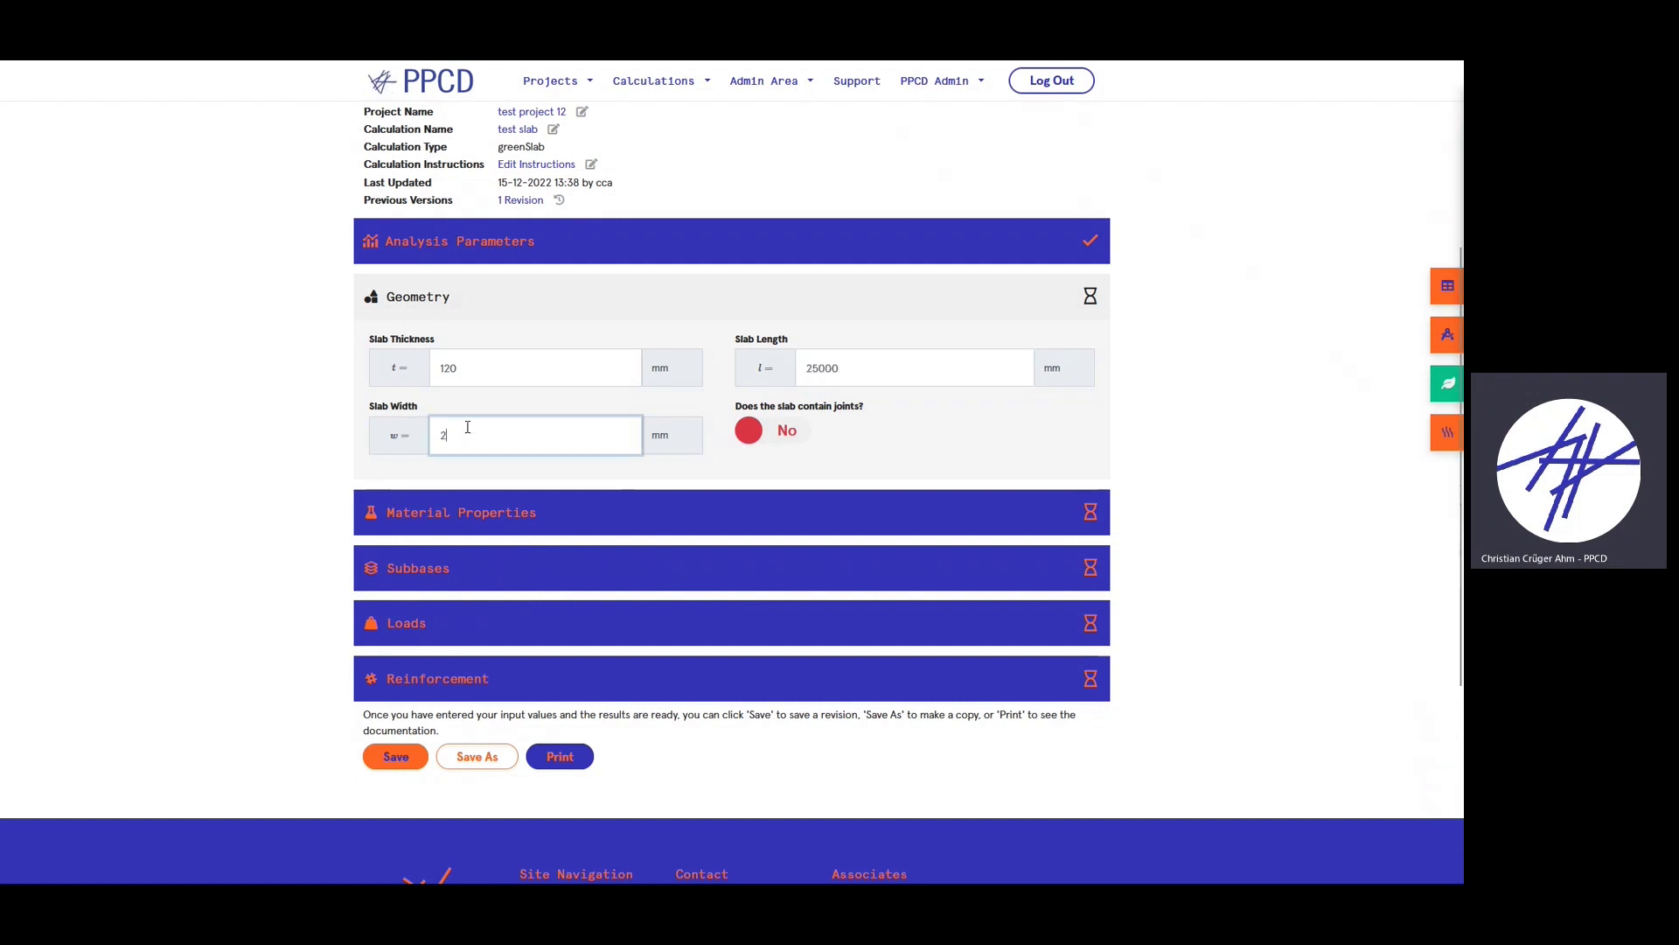
text(5000)
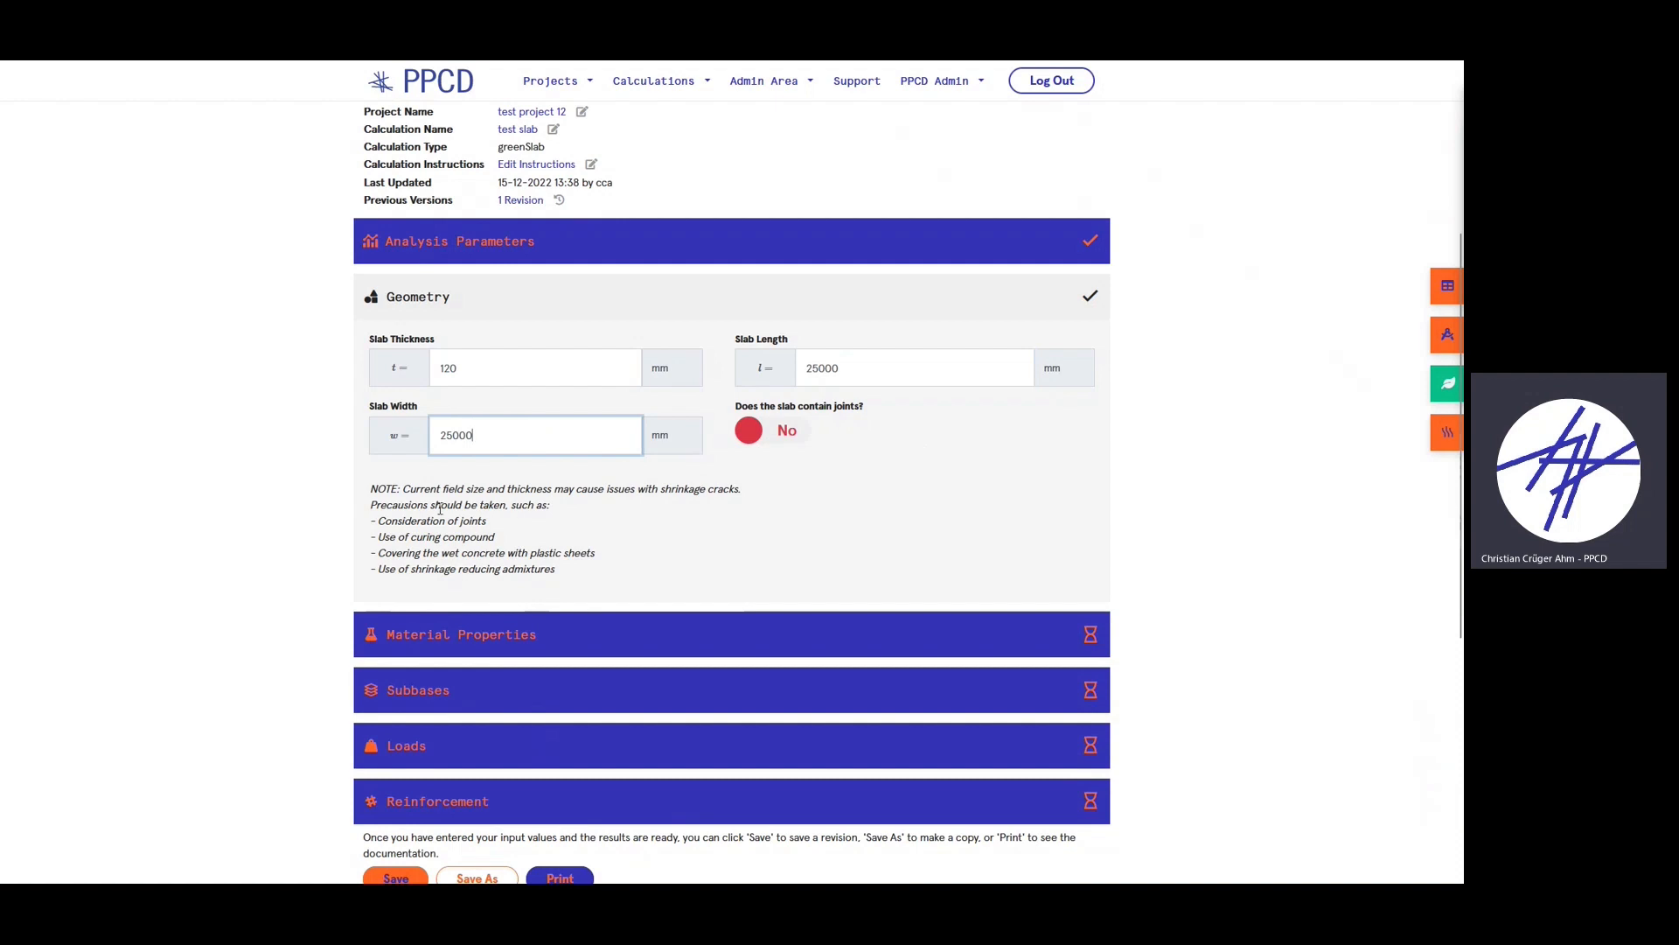
- Mark the slab as jointed with 6000 × 6000 mm fields
drag(398, 485, 618, 562)
click(599, 570)
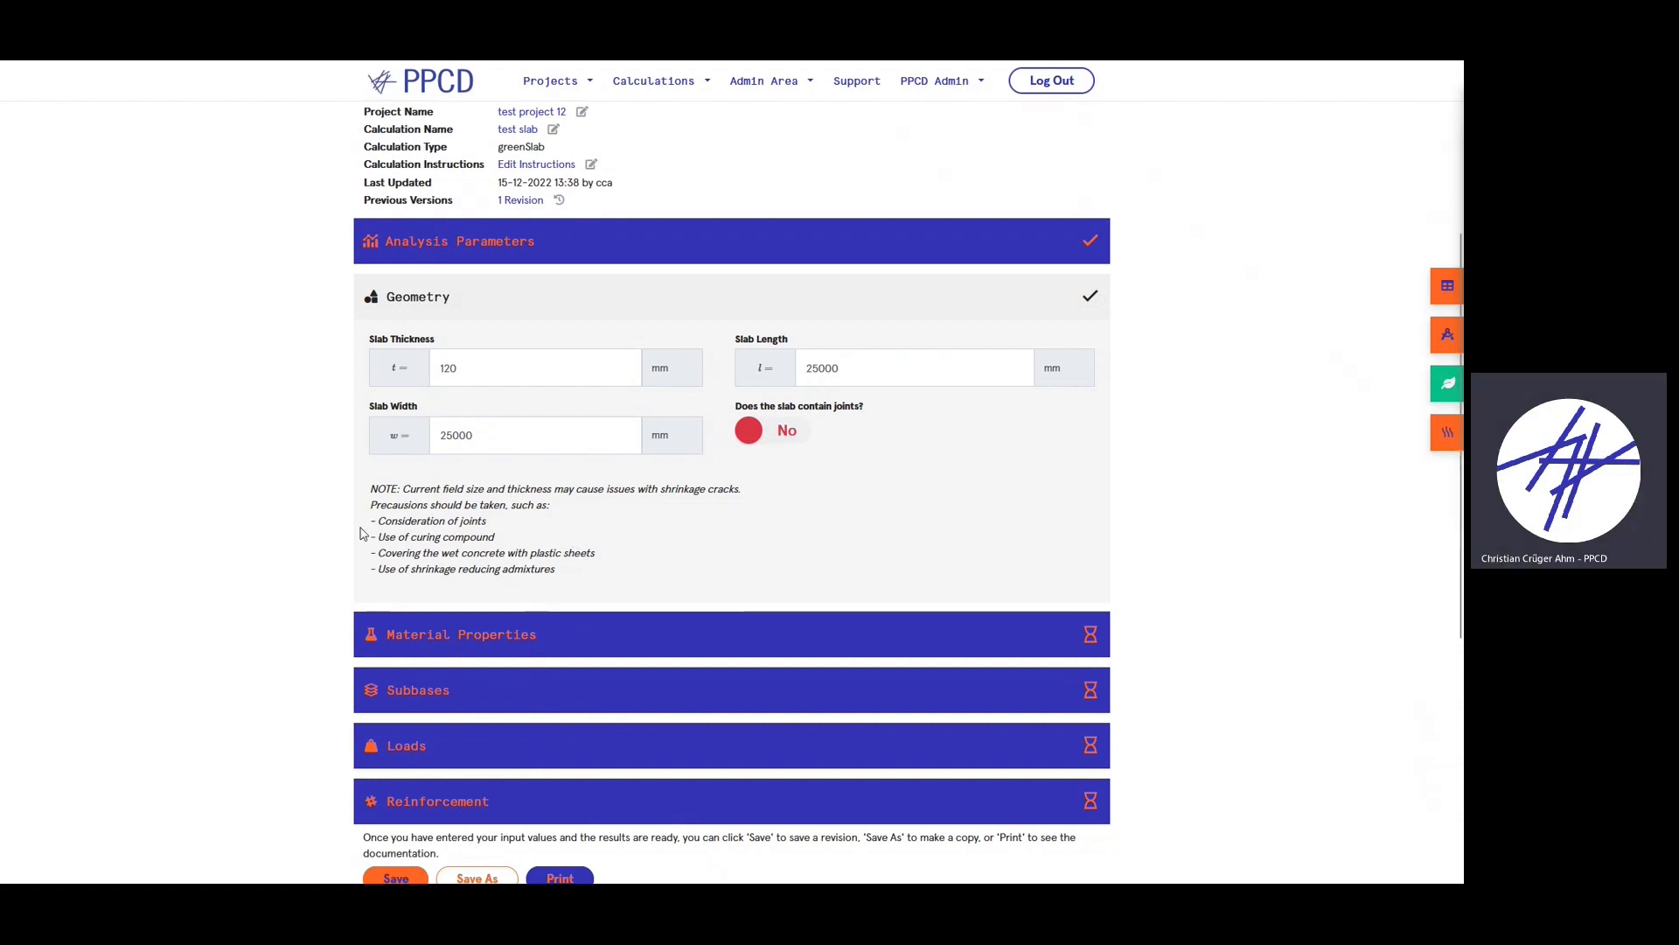
drag(387, 528, 488, 522)
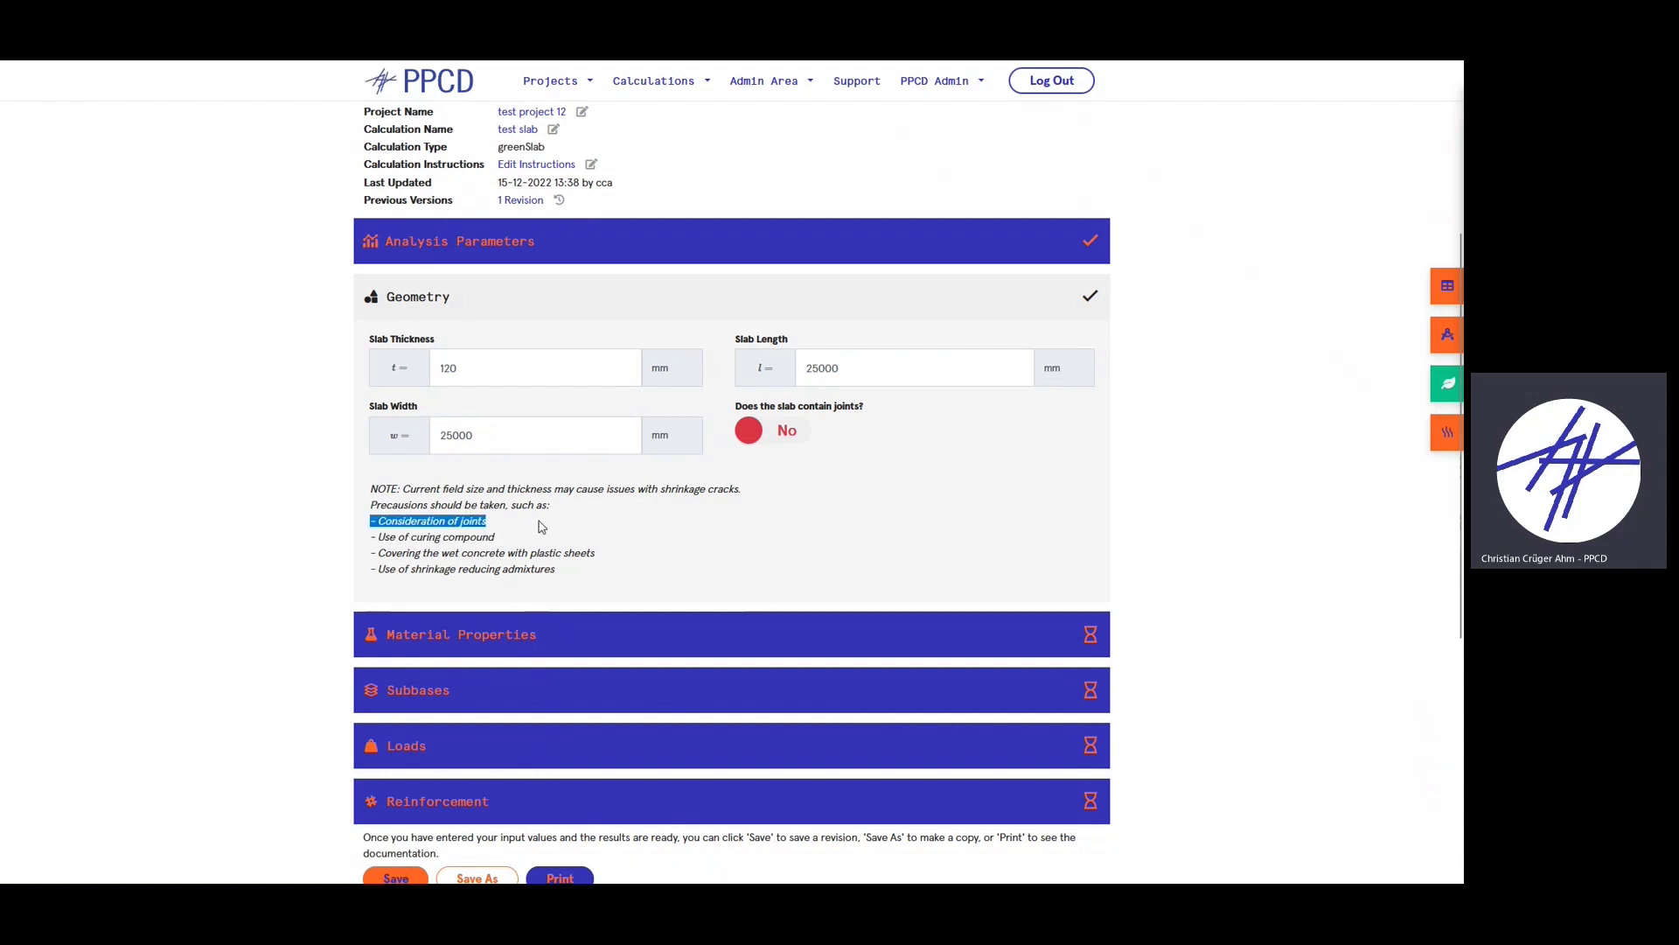
click(785, 432)
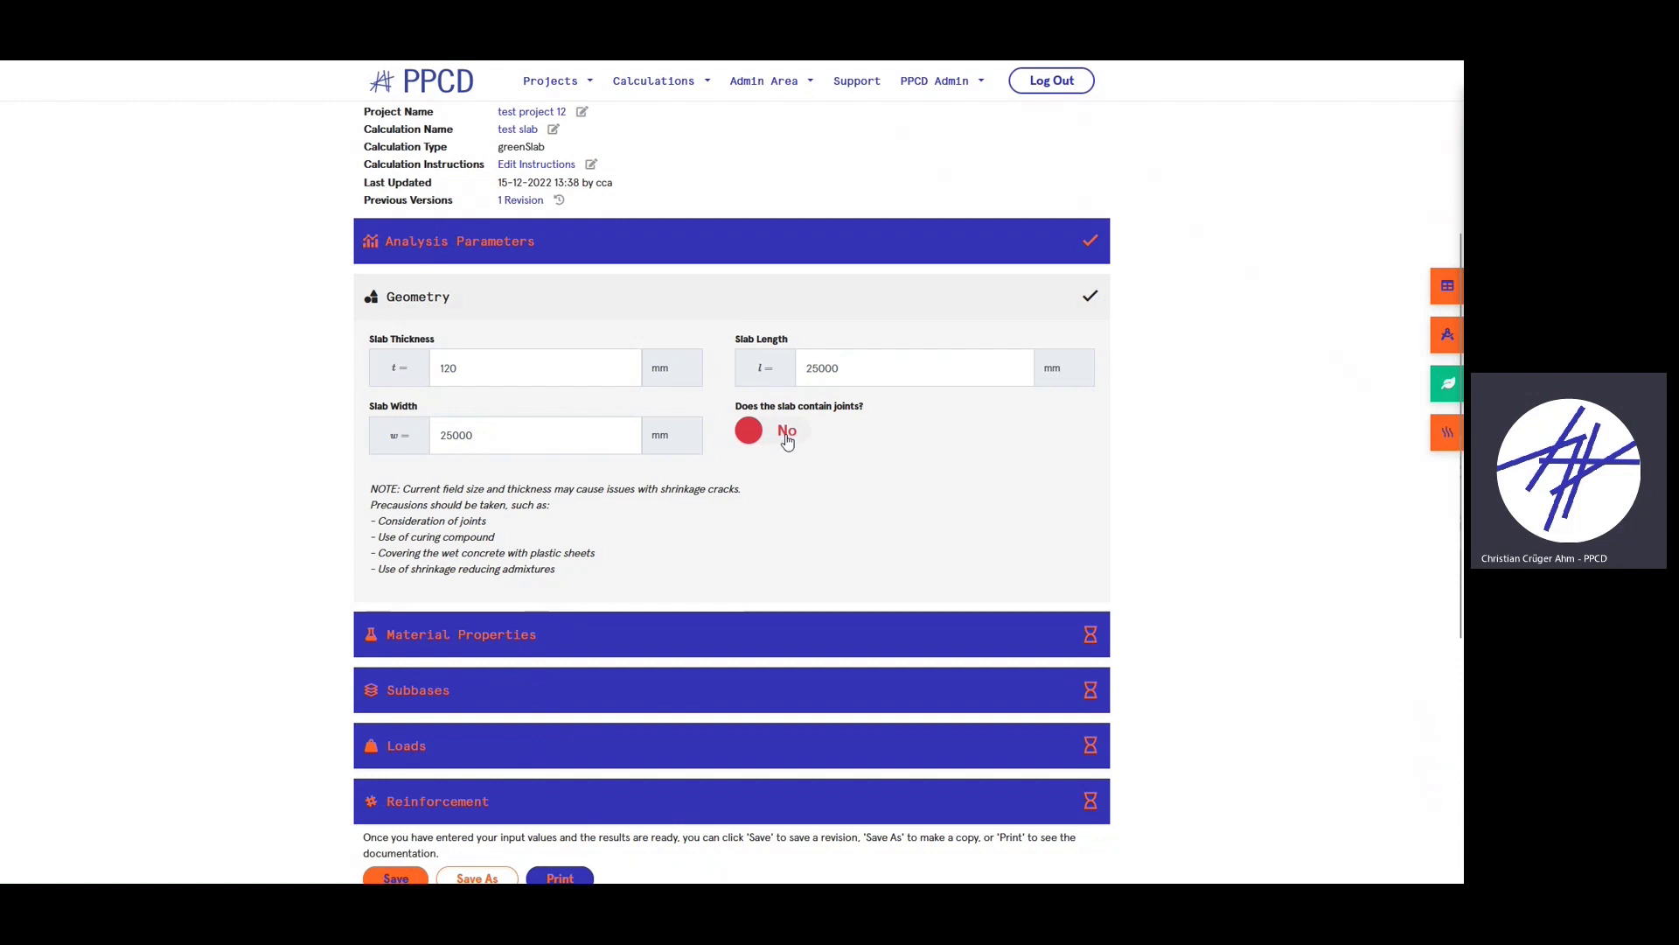
click(529, 511)
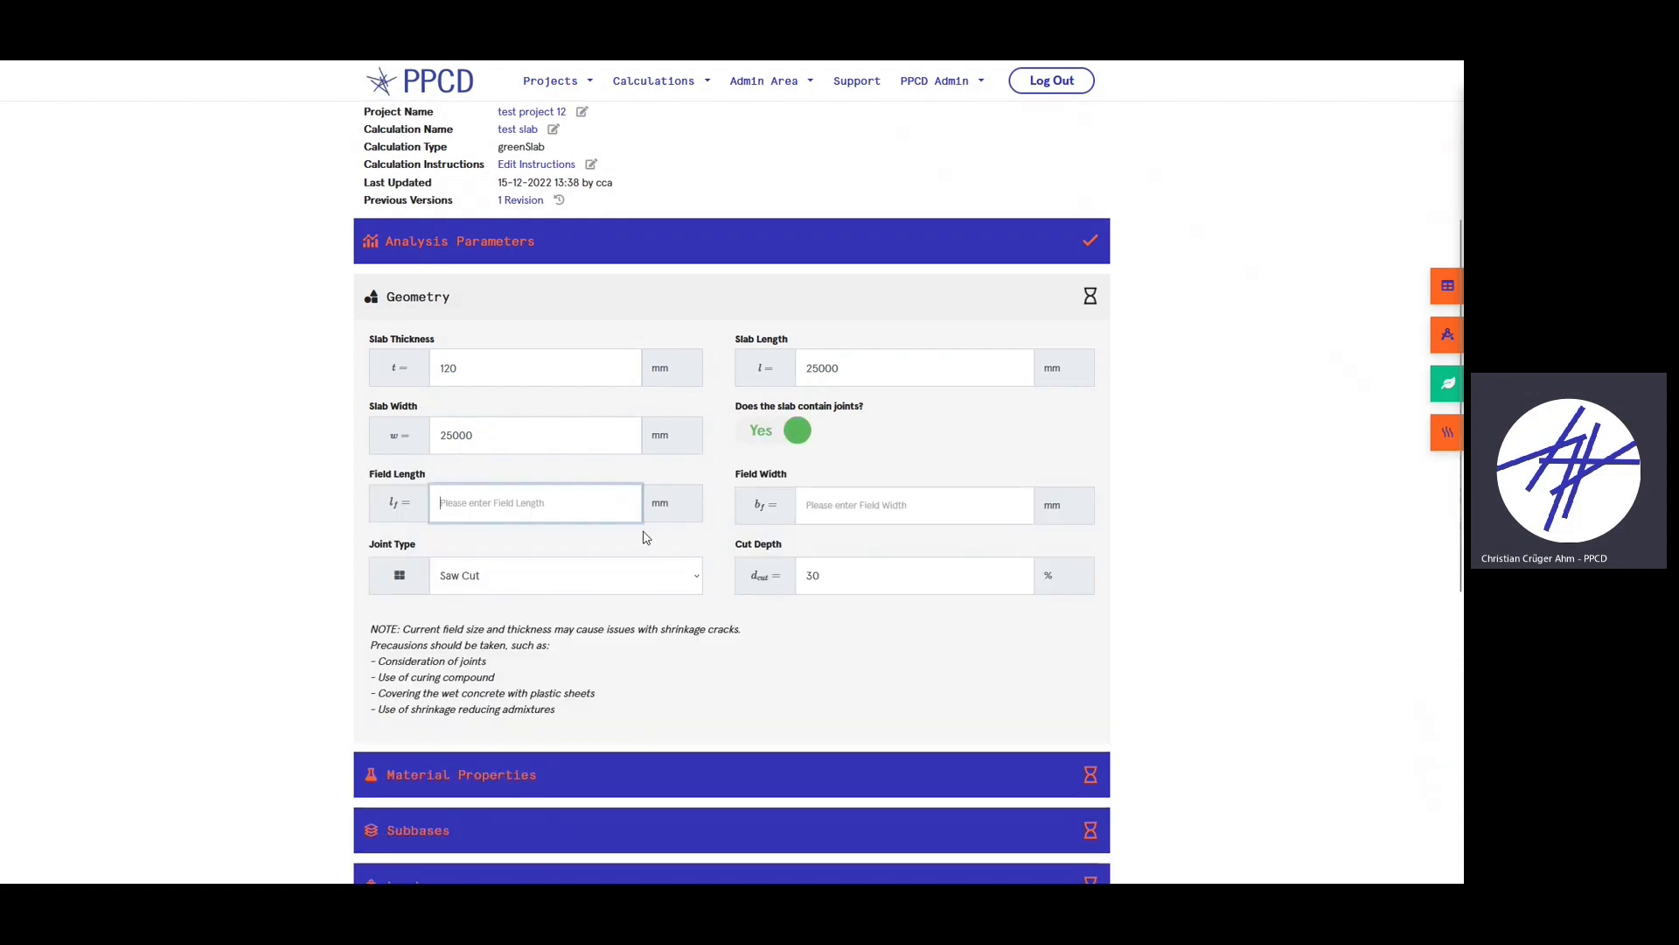
text(6000)
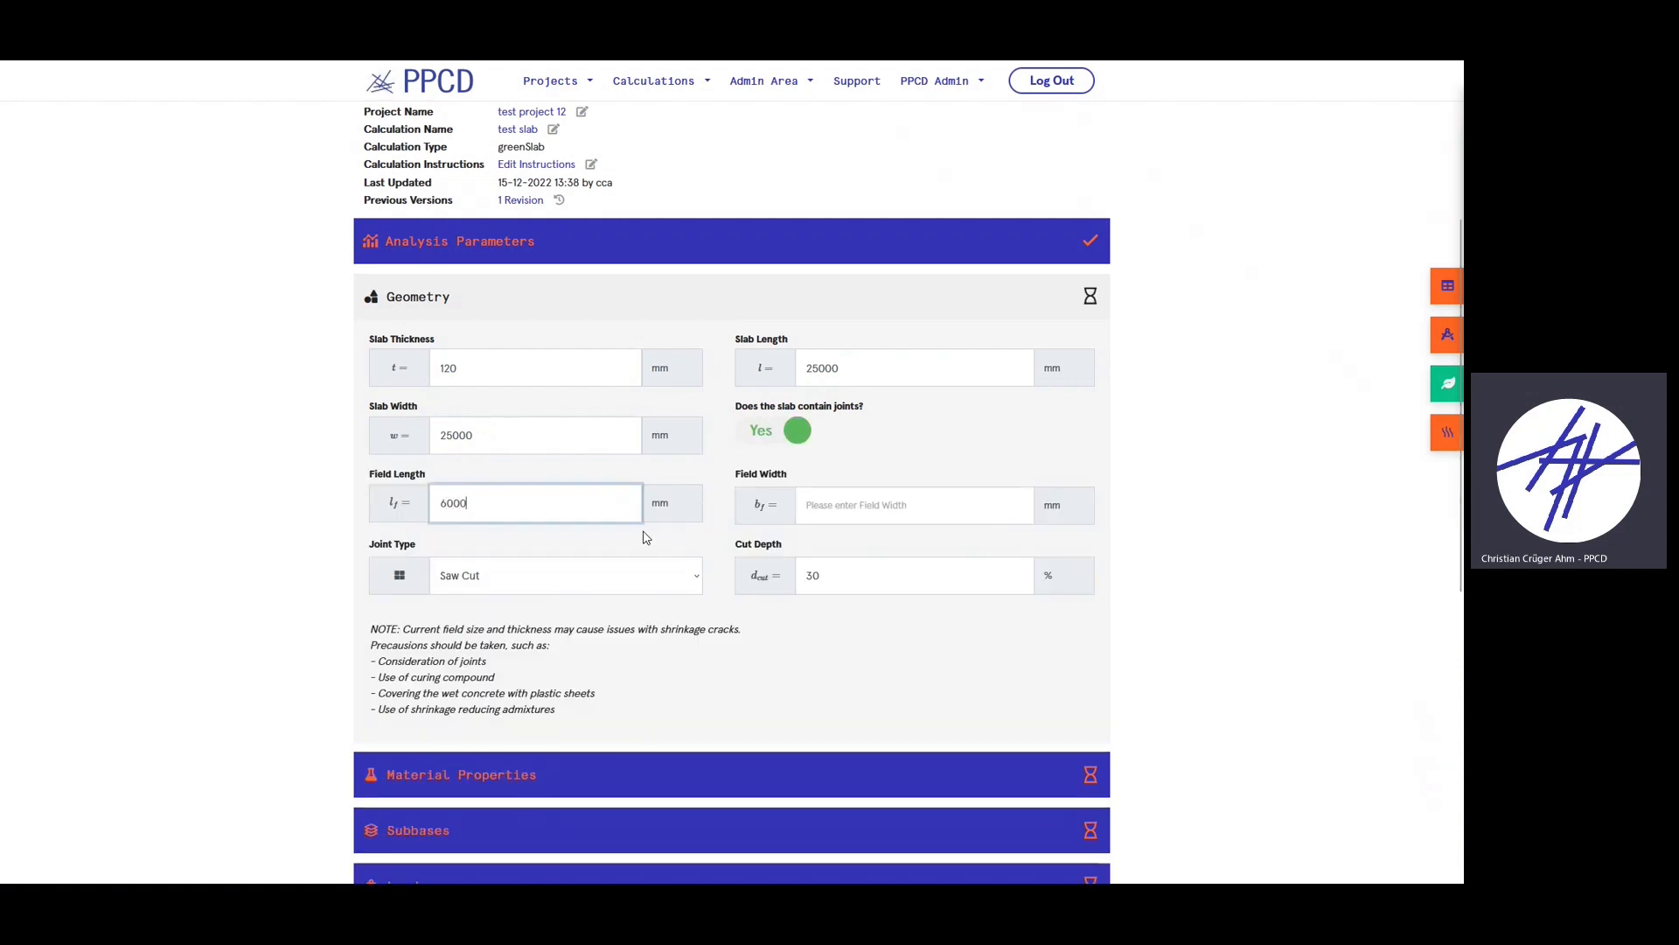
click(855, 518)
text(6000)
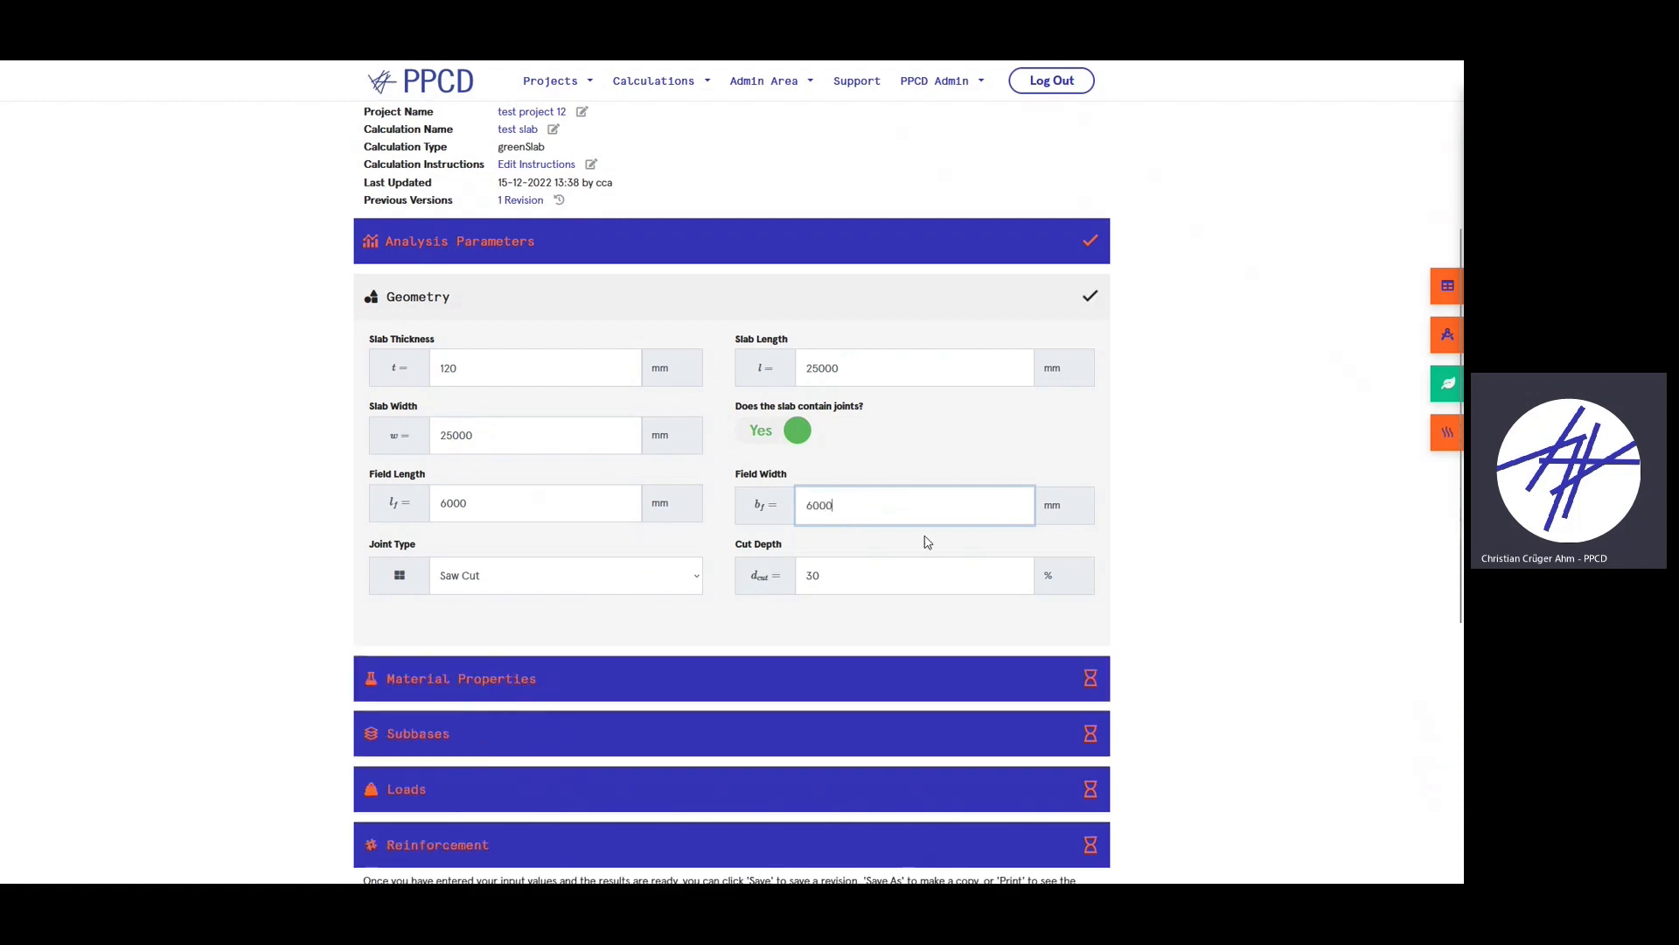
click(388, 621)
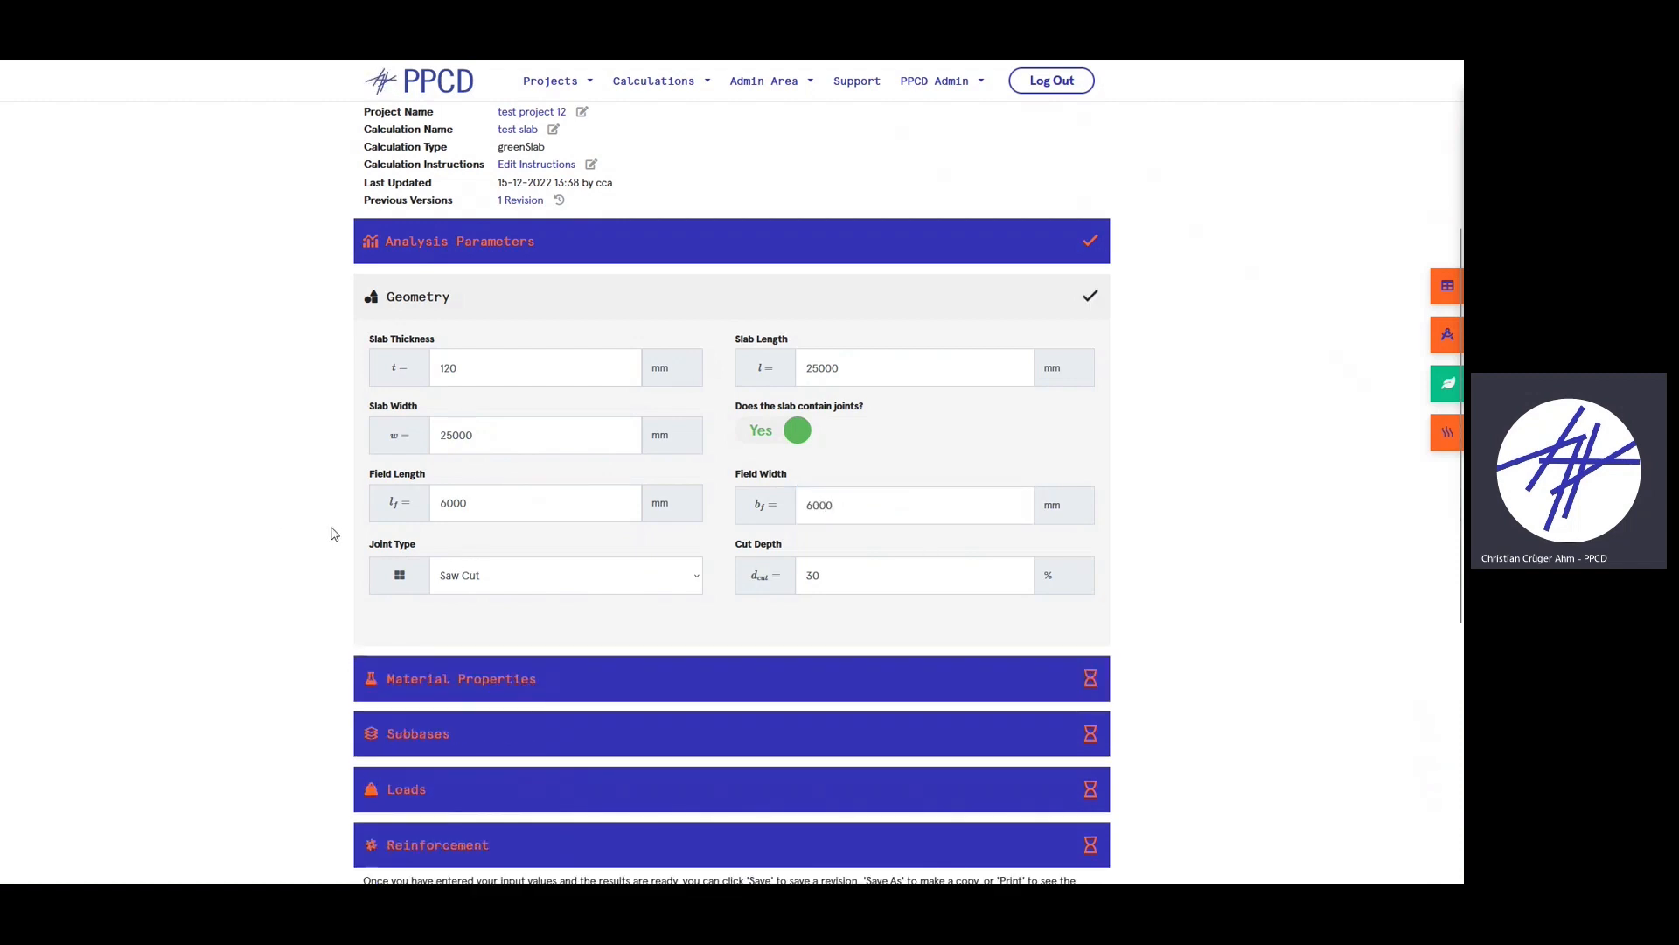
scroll(332, 533, down, 1)
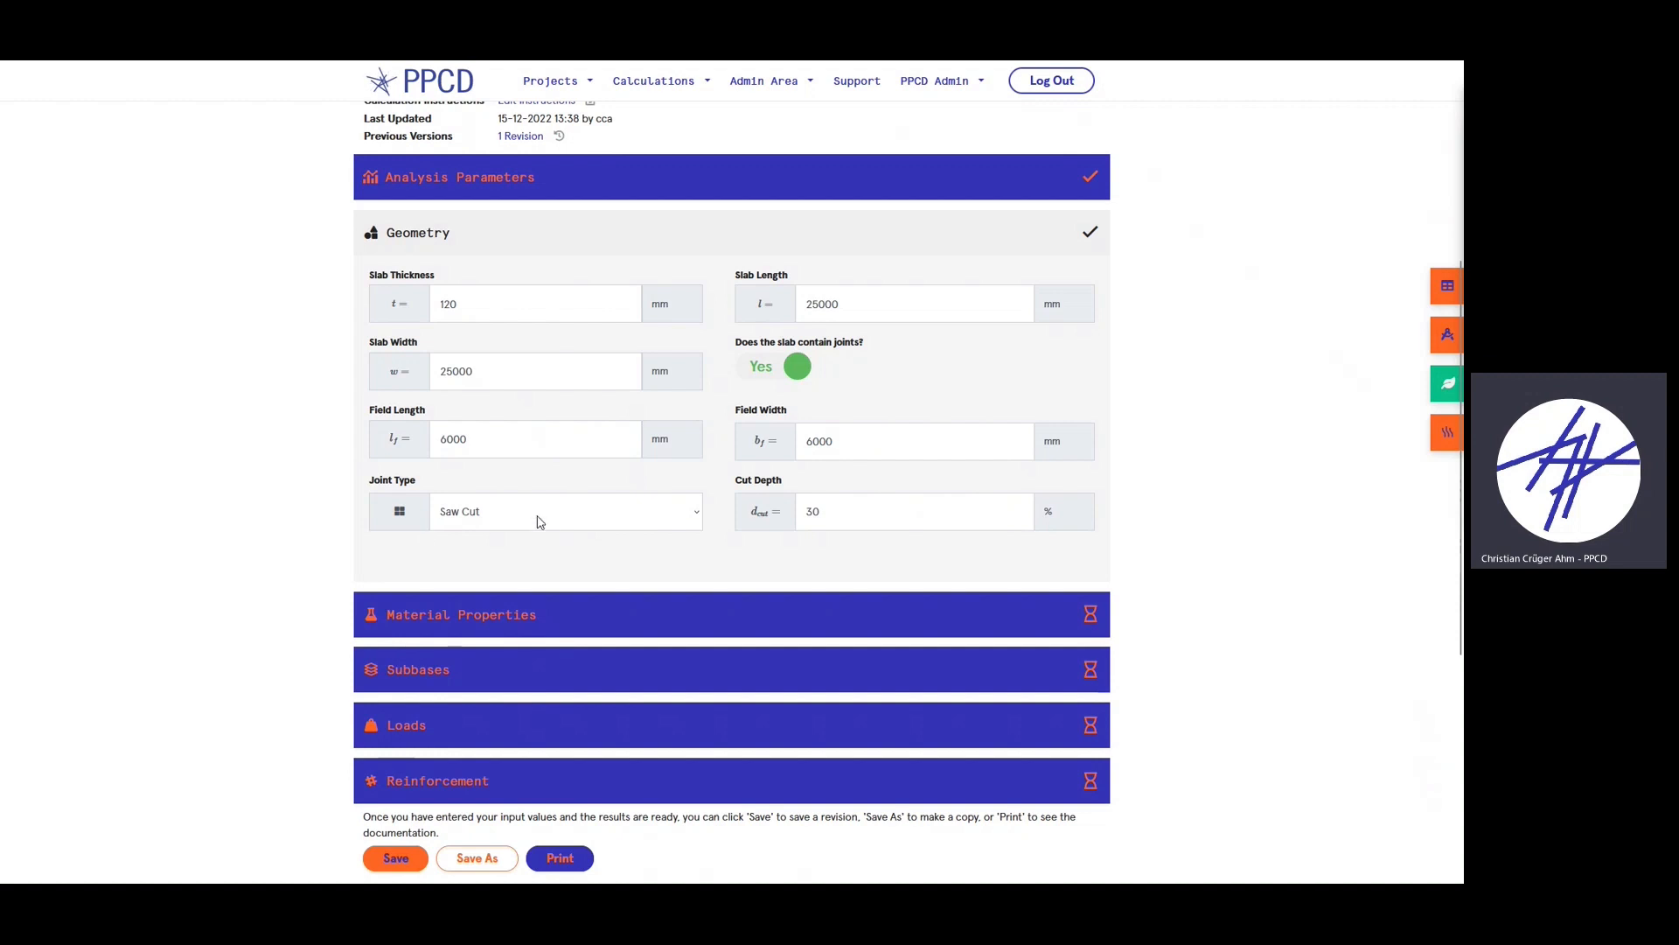
- Switch the joint type from Custom back to Saw Cut at 30 % depth and collapse Geometry
click(490, 523)
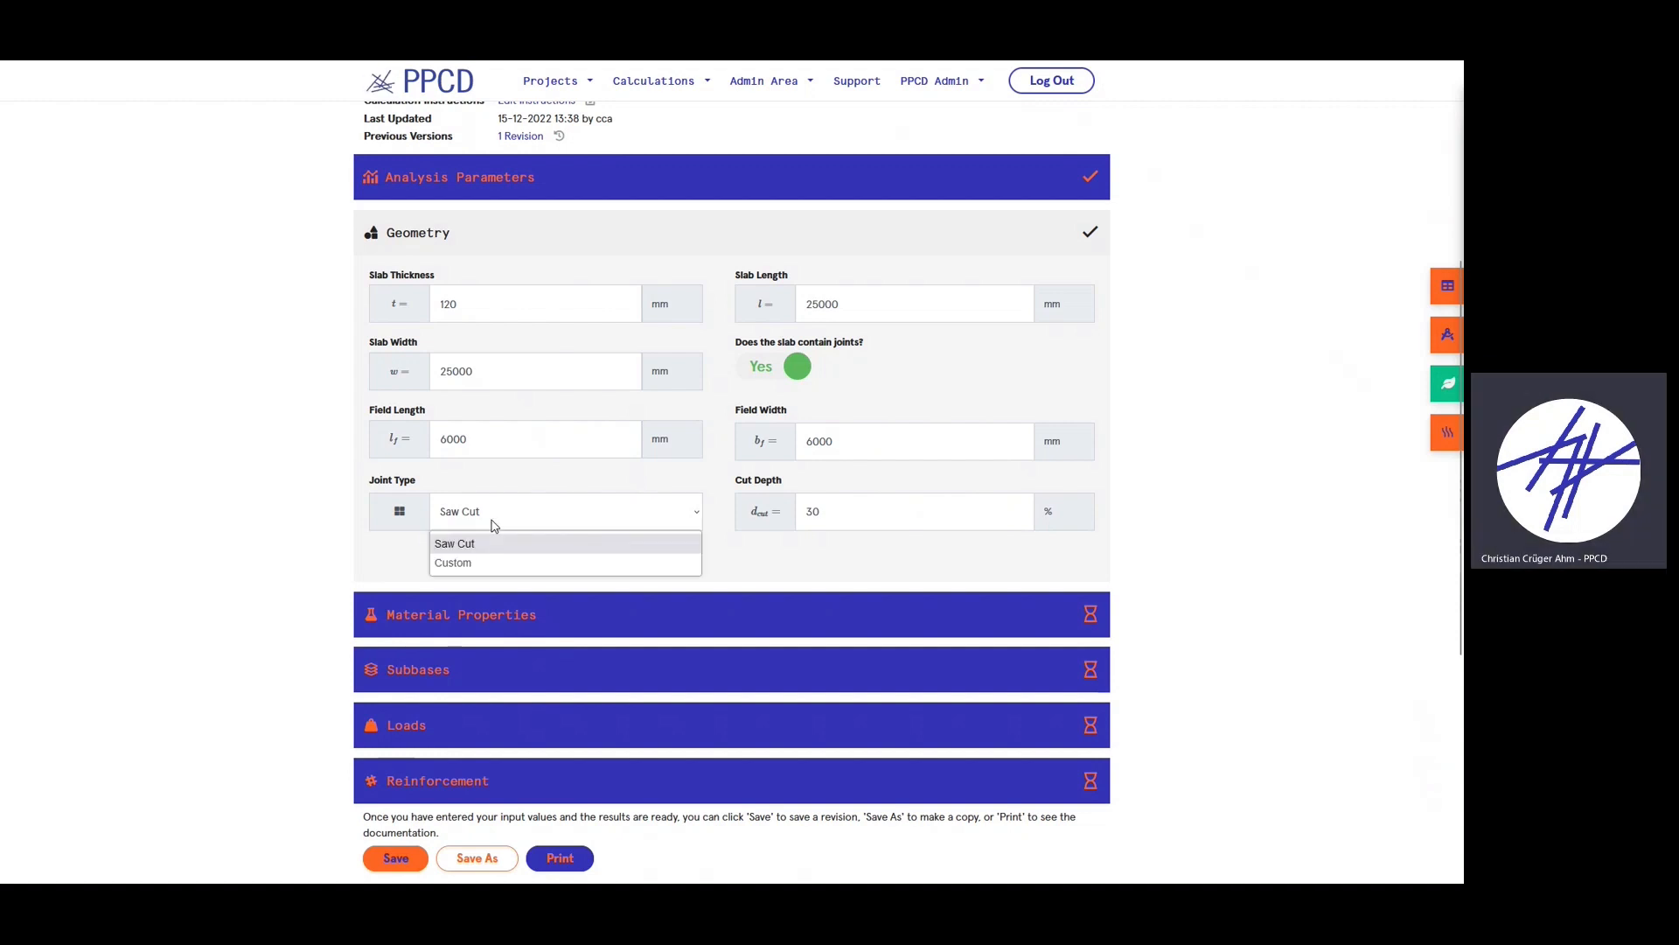
click(487, 566)
click(956, 528)
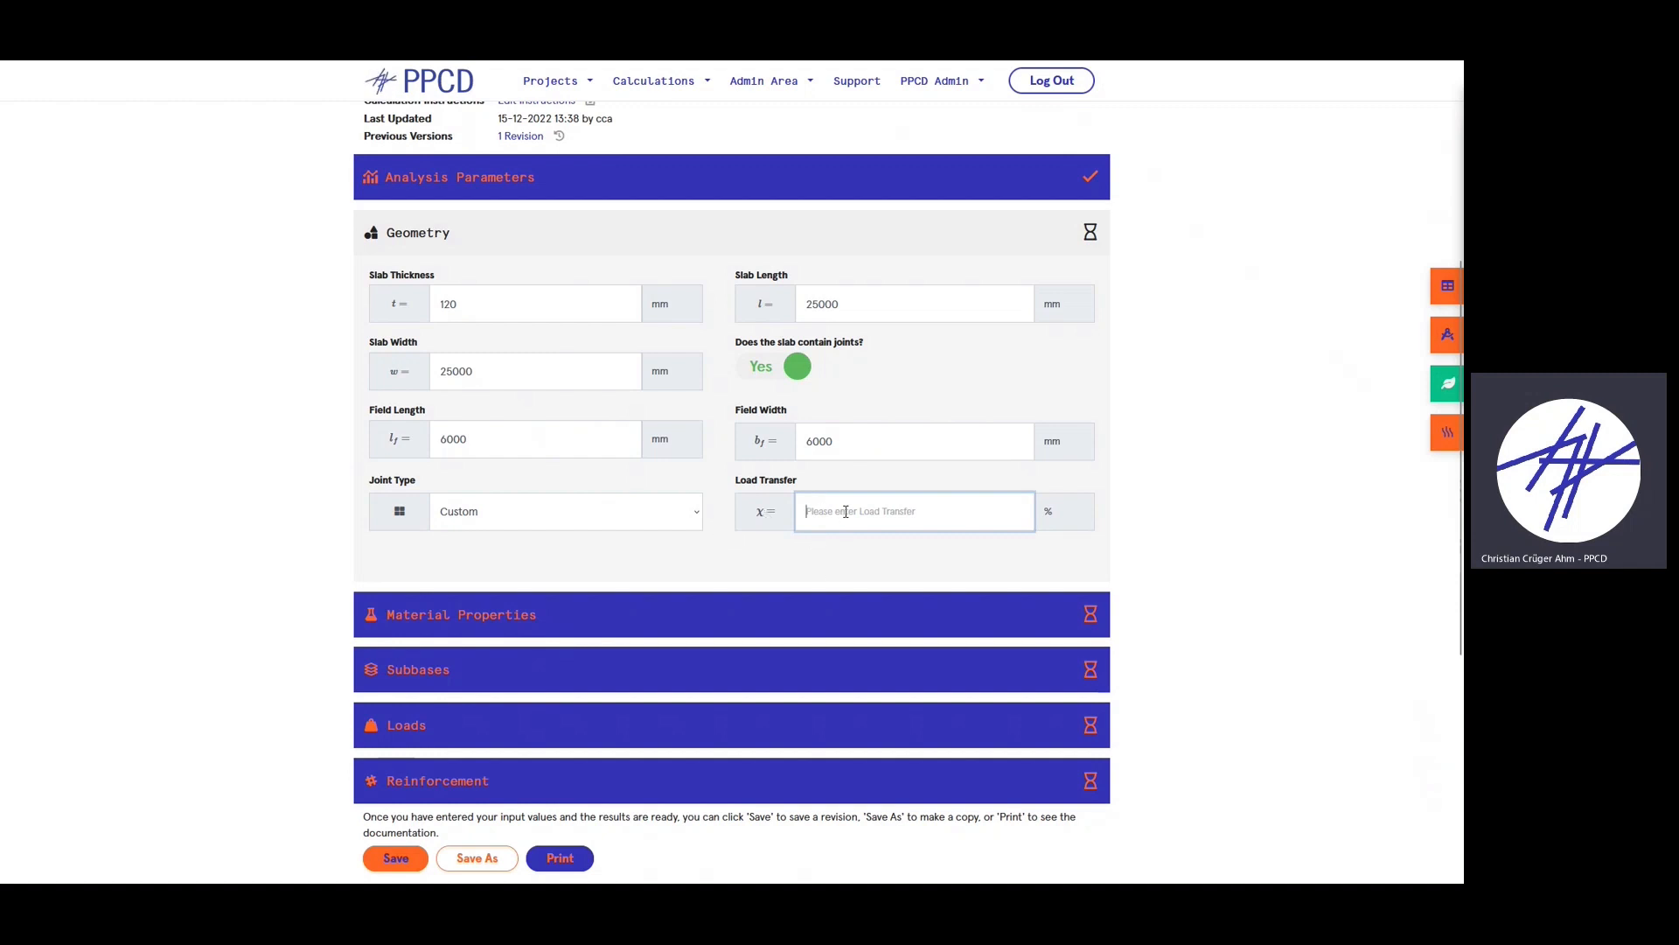
click(579, 515)
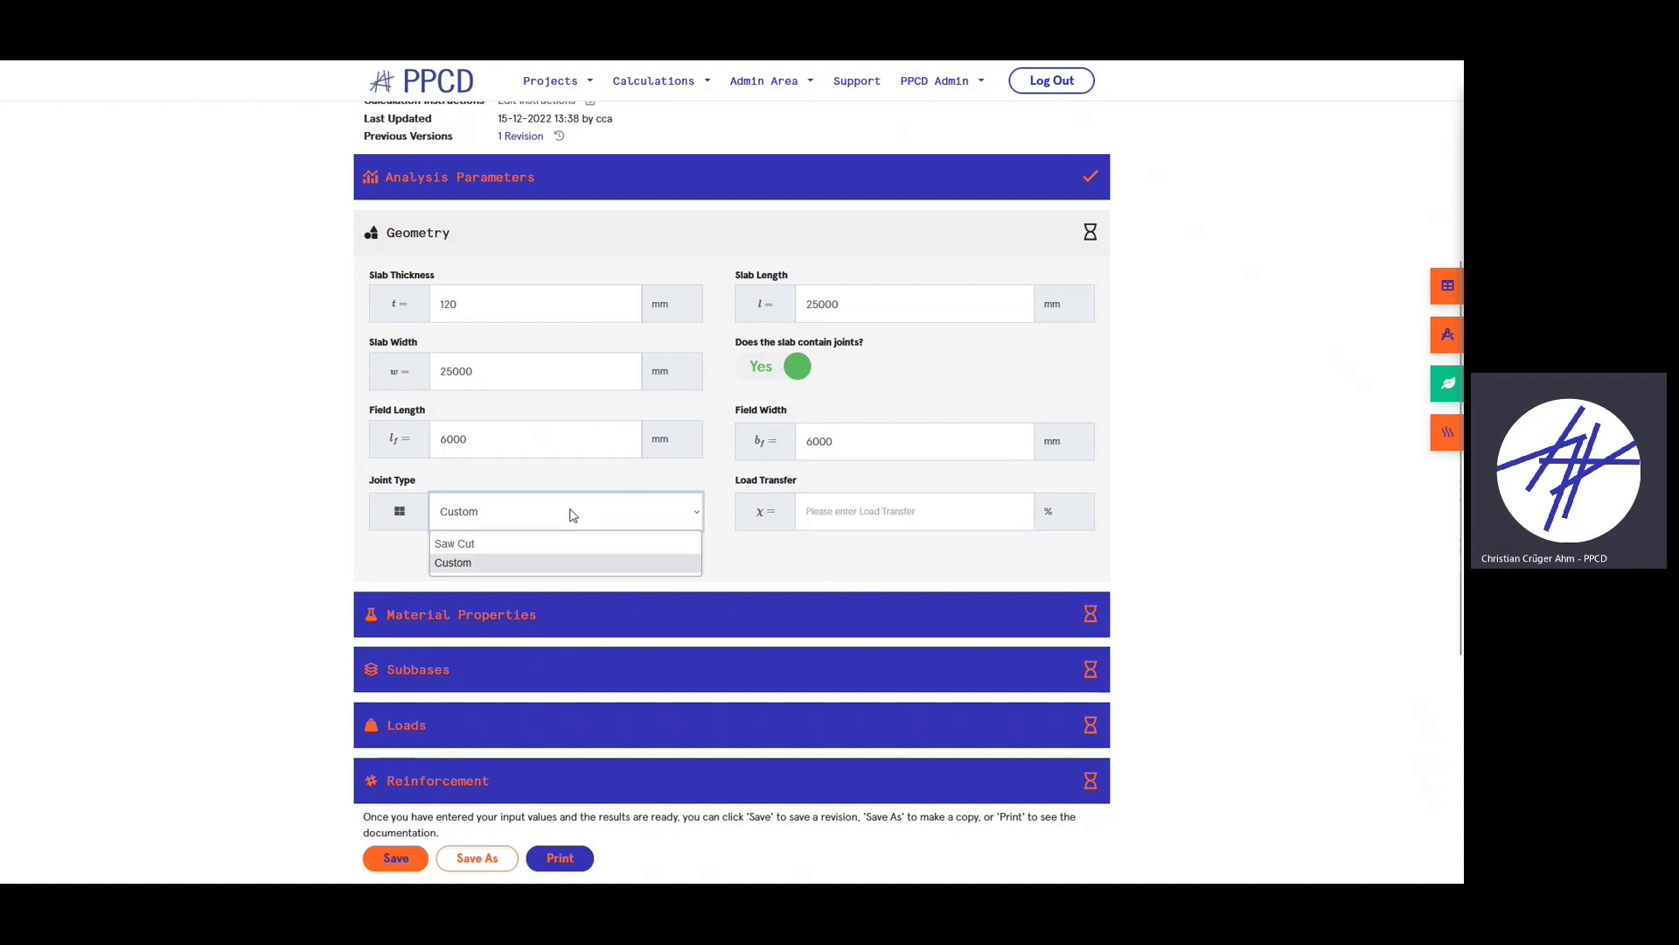
click(579, 515)
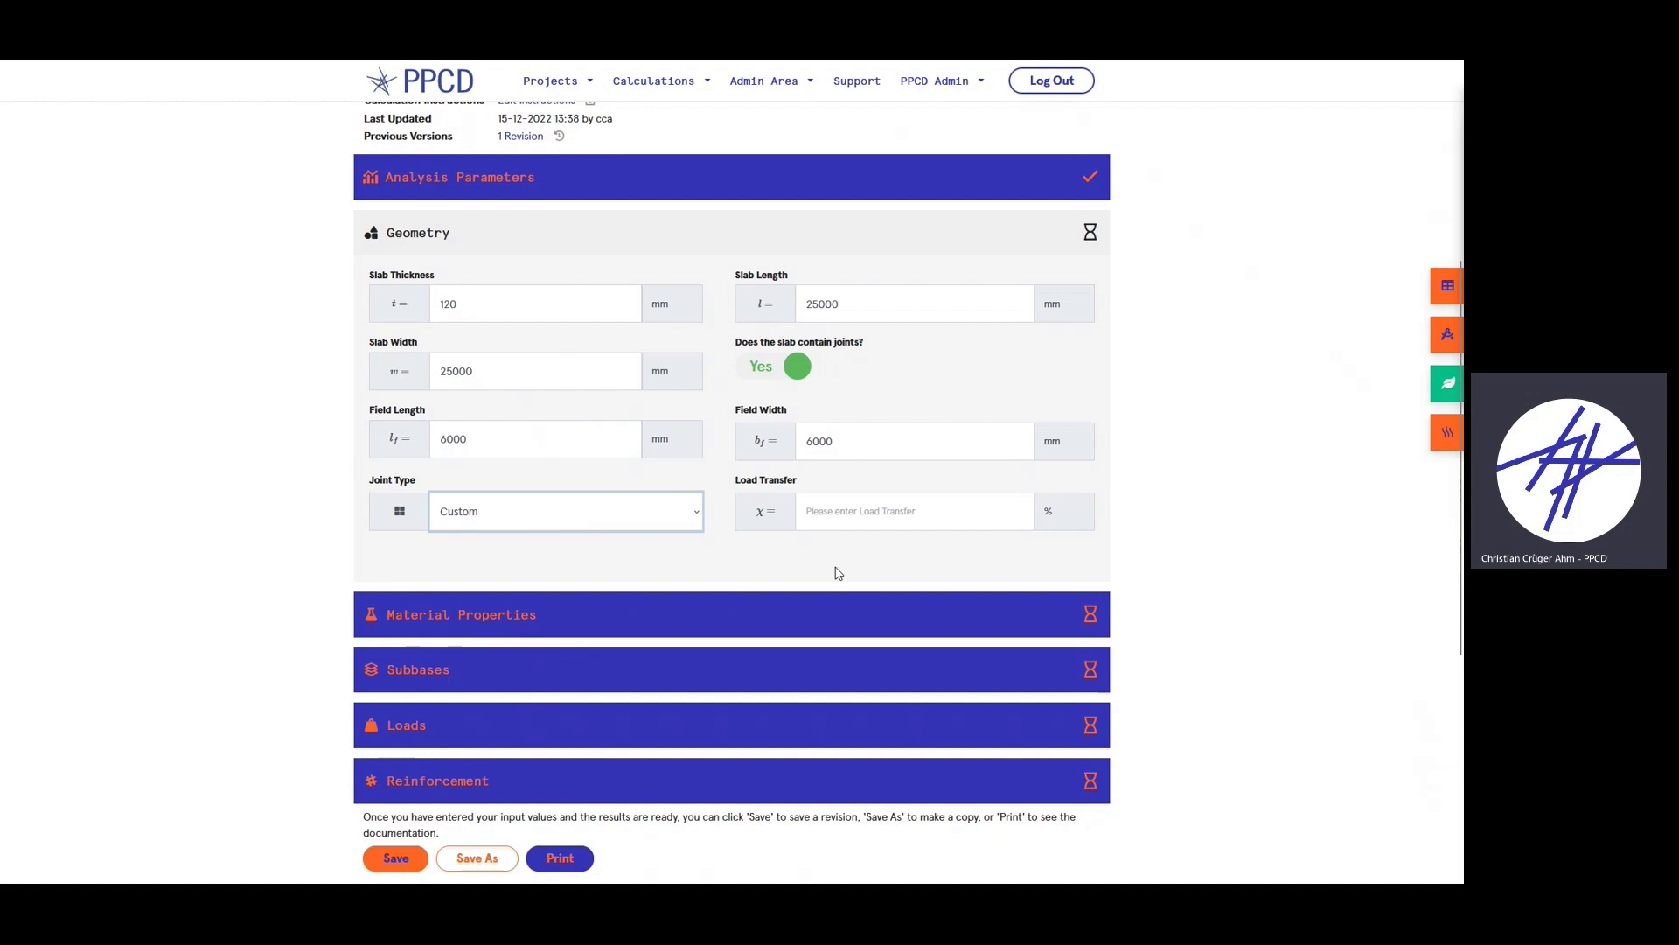
click(532, 521)
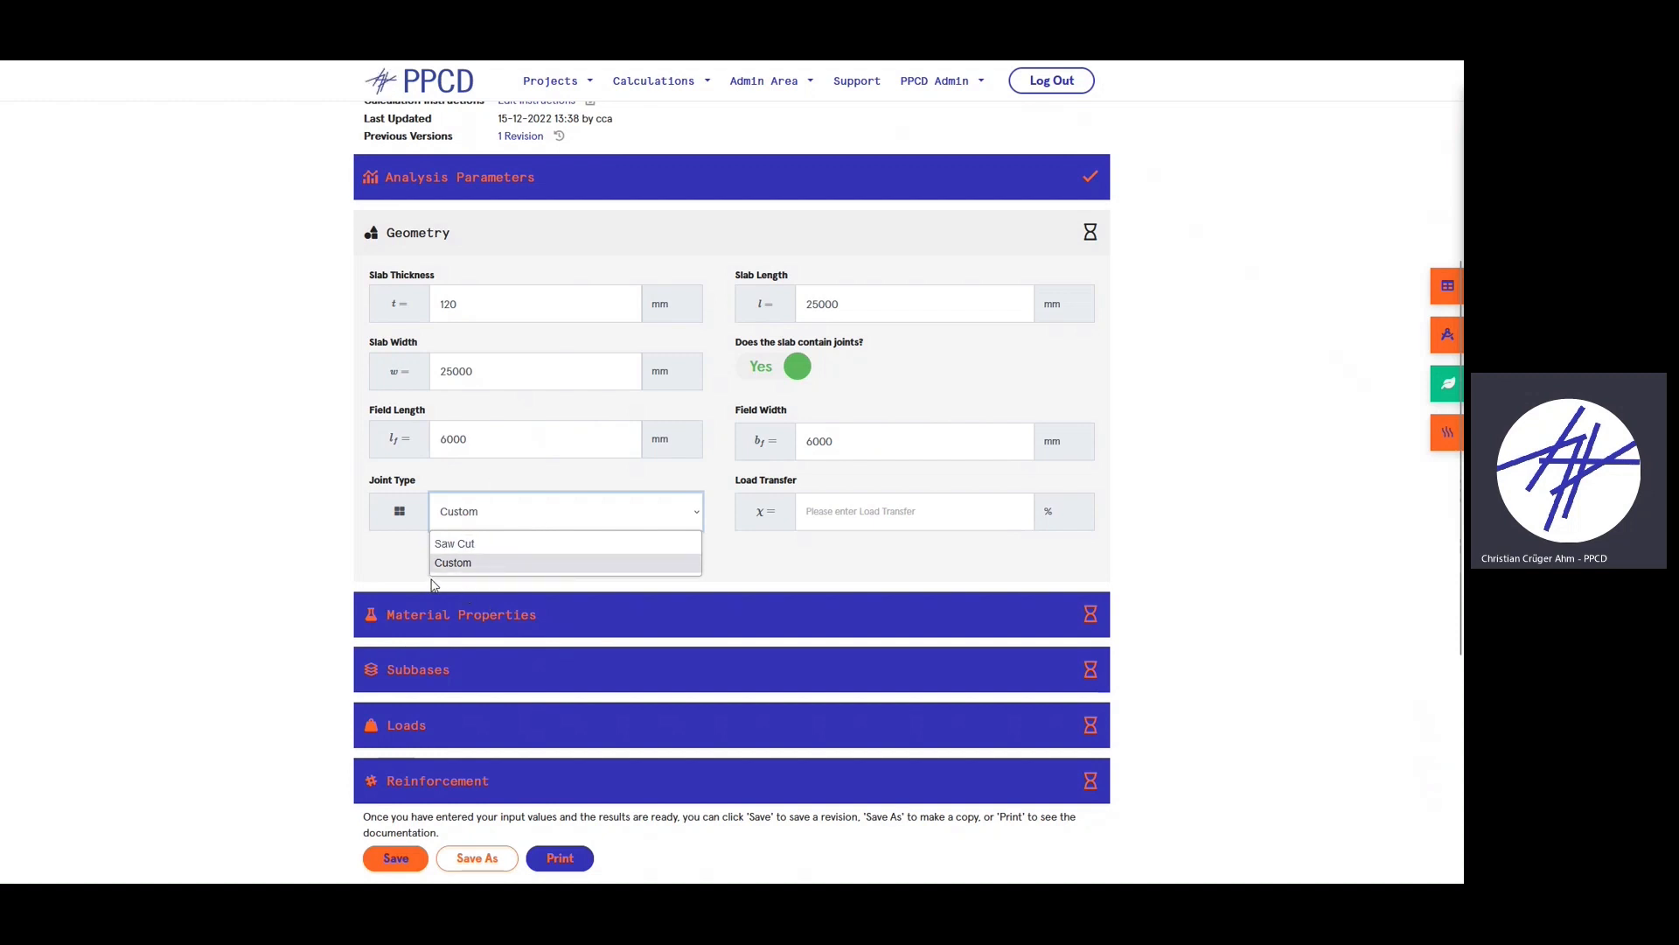
click(477, 545)
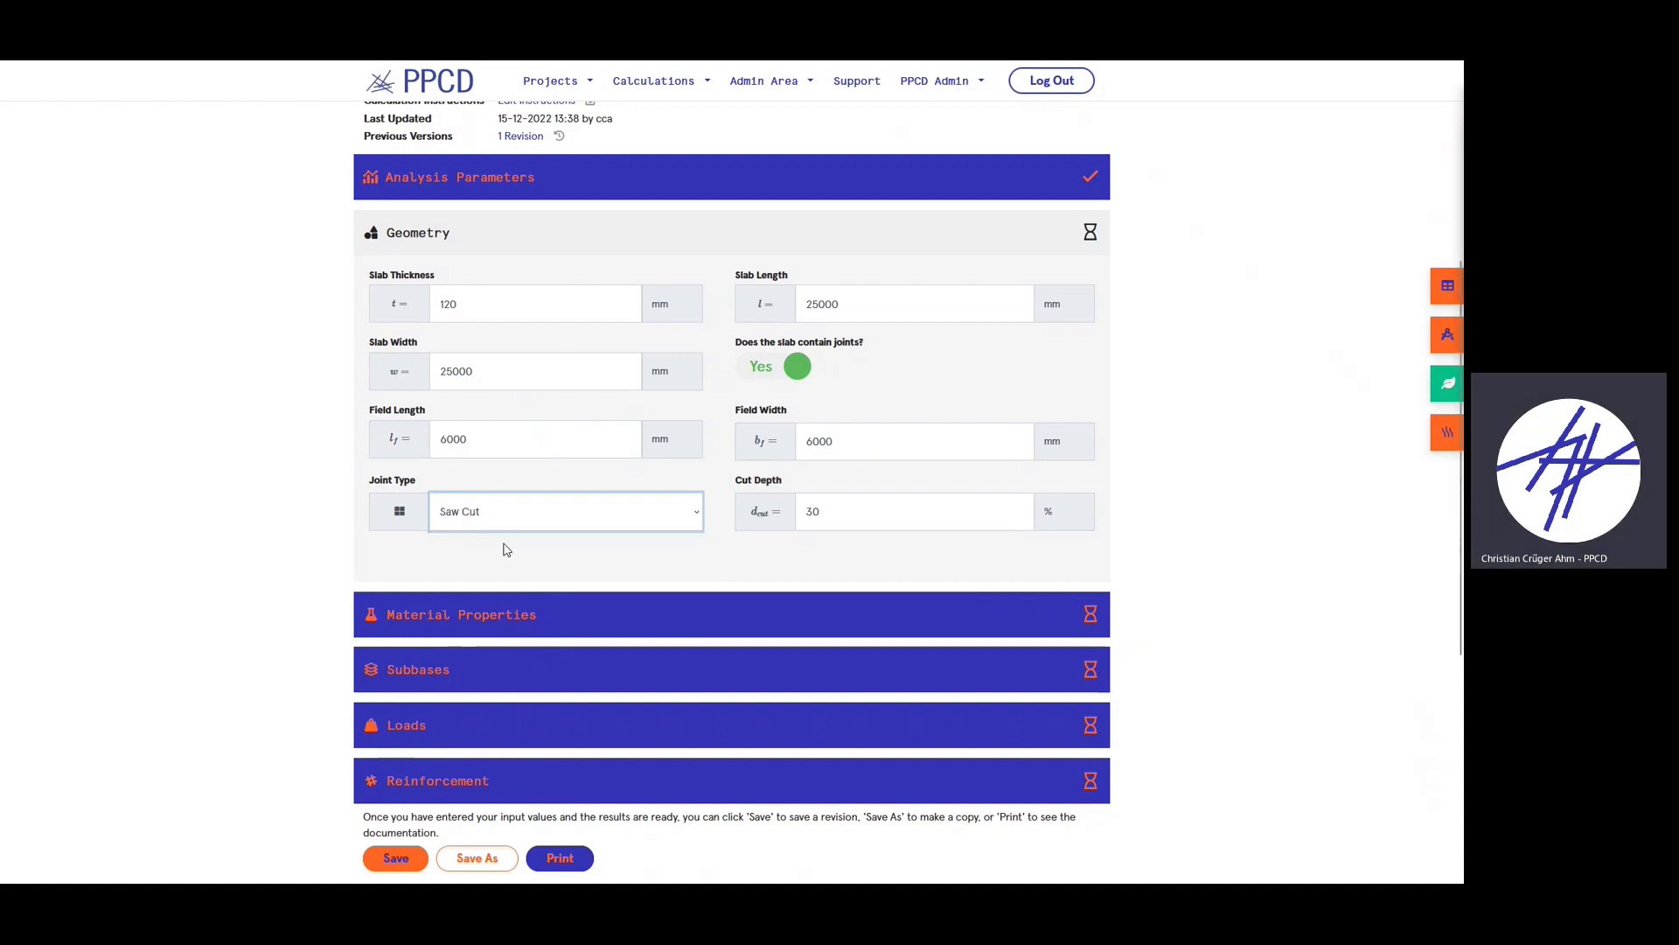
click(721, 451)
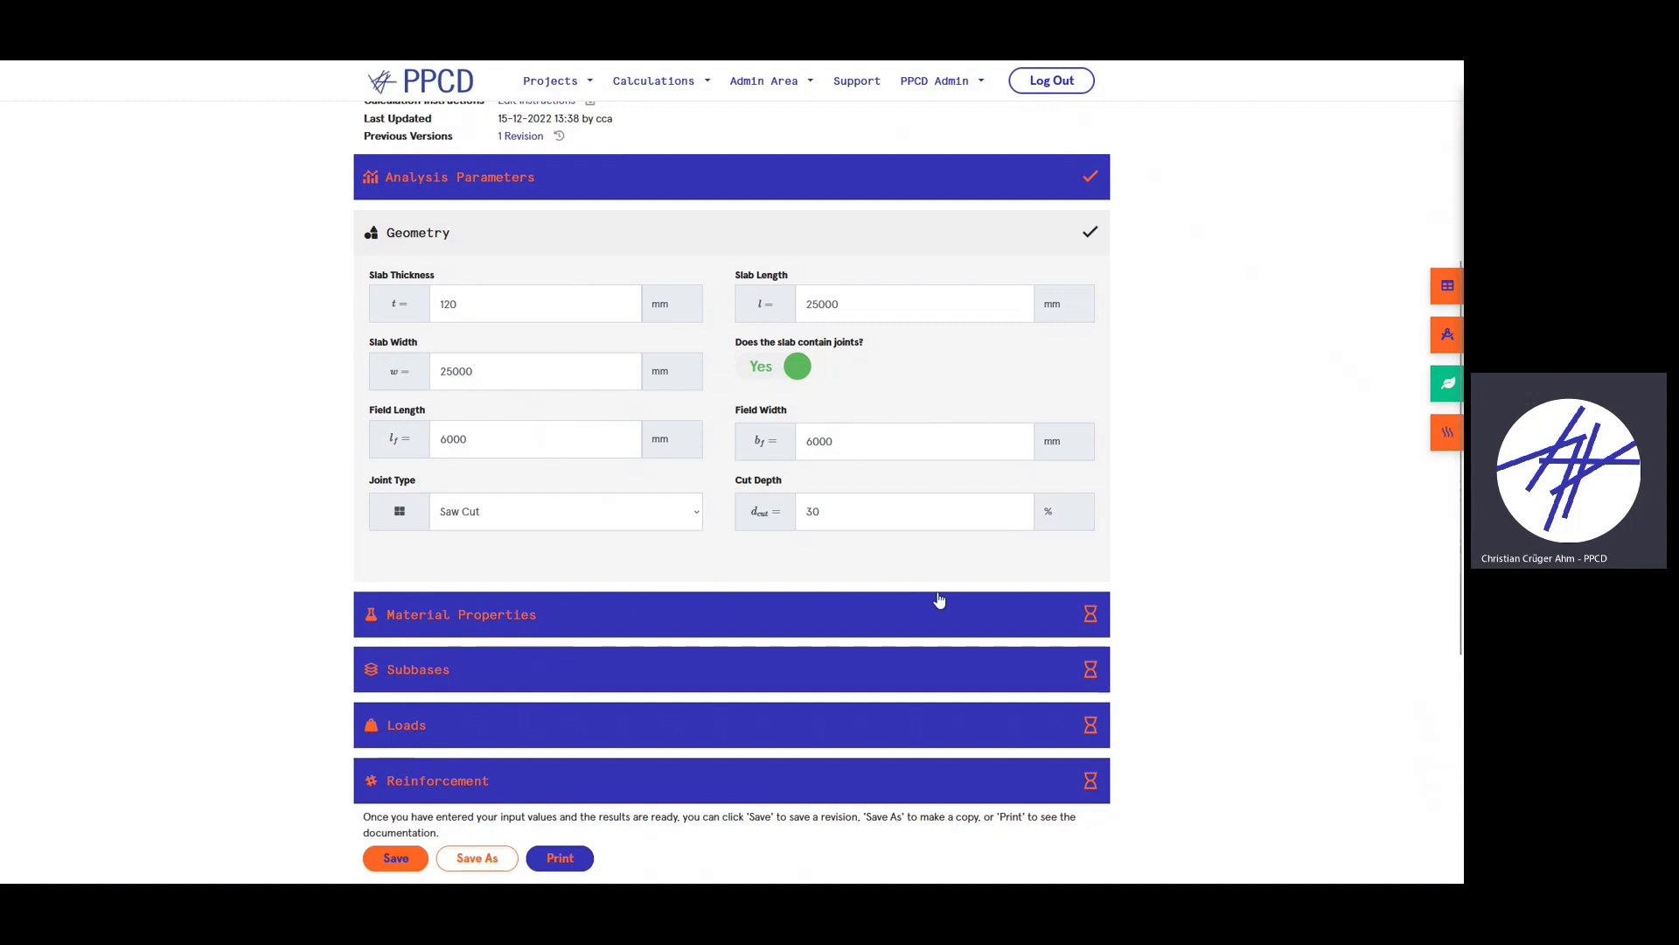
click(589, 245)
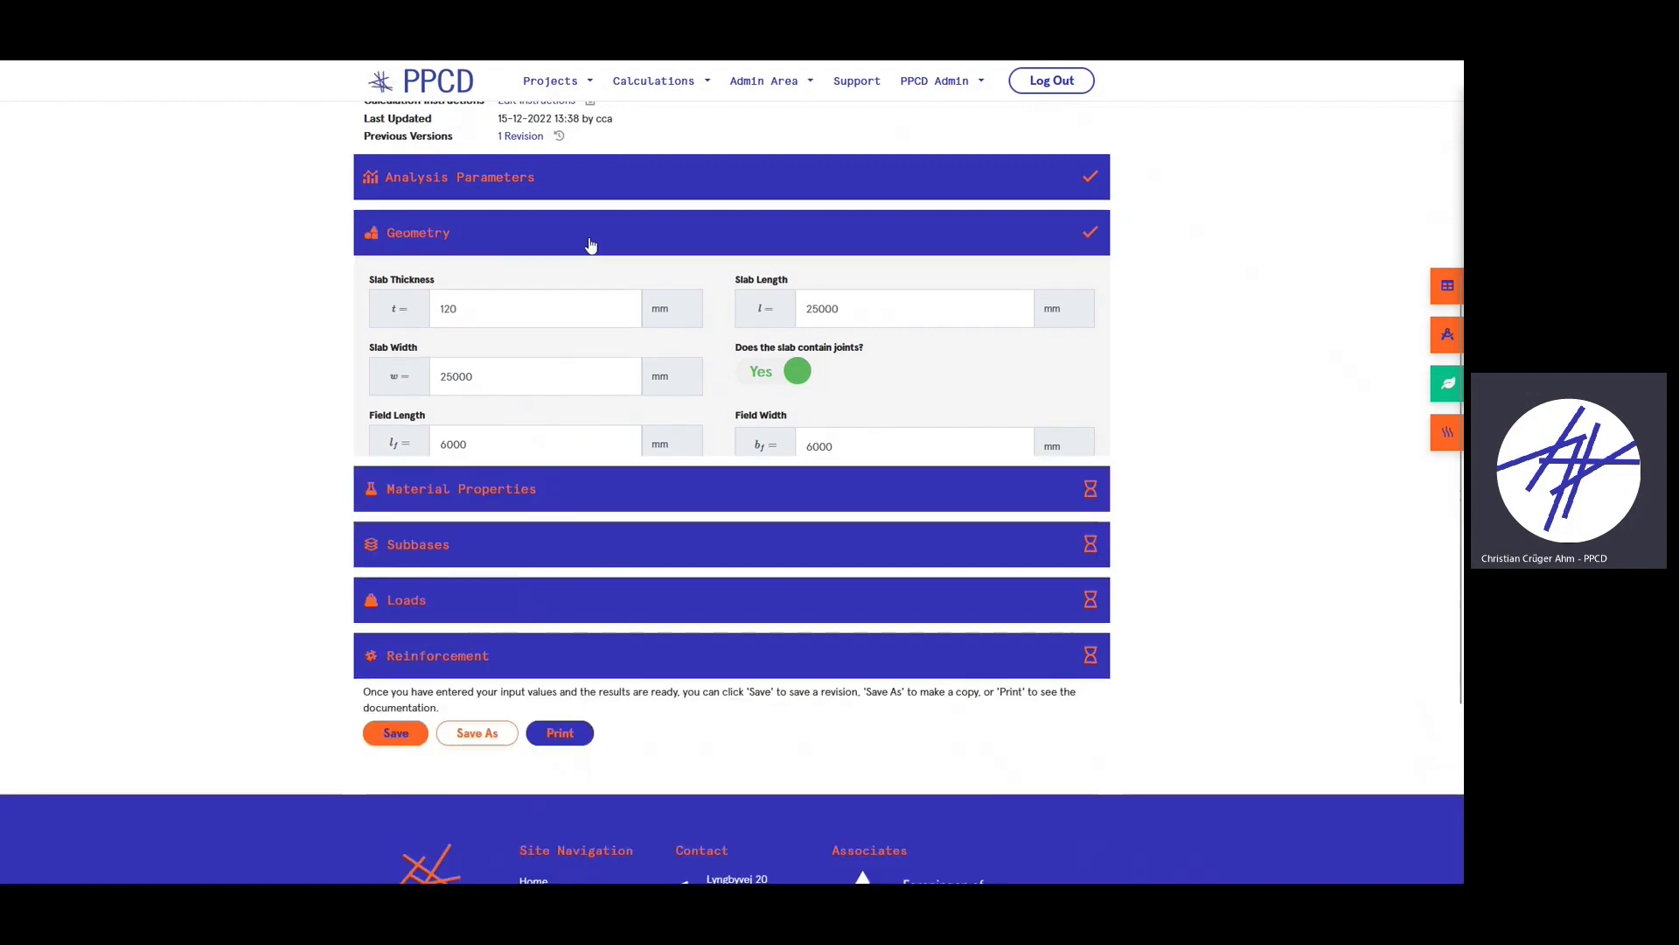
- Set the concrete quality to C25/30 and the cement class to Class R
click(544, 297)
click(510, 350)
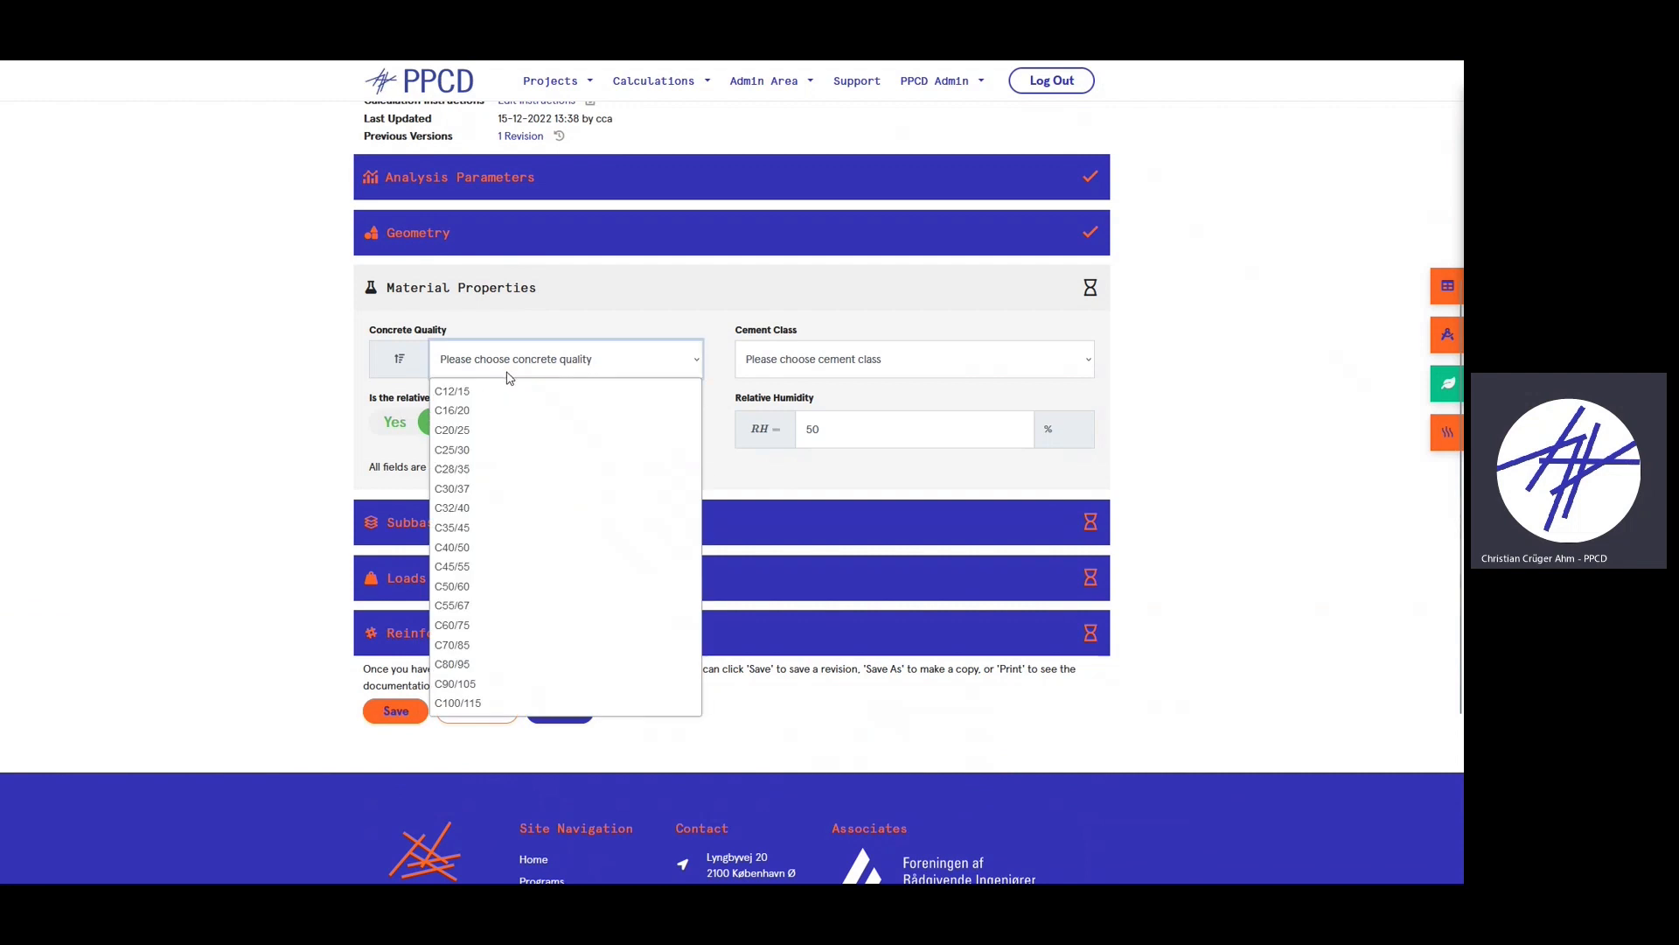
click(502, 450)
click(904, 362)
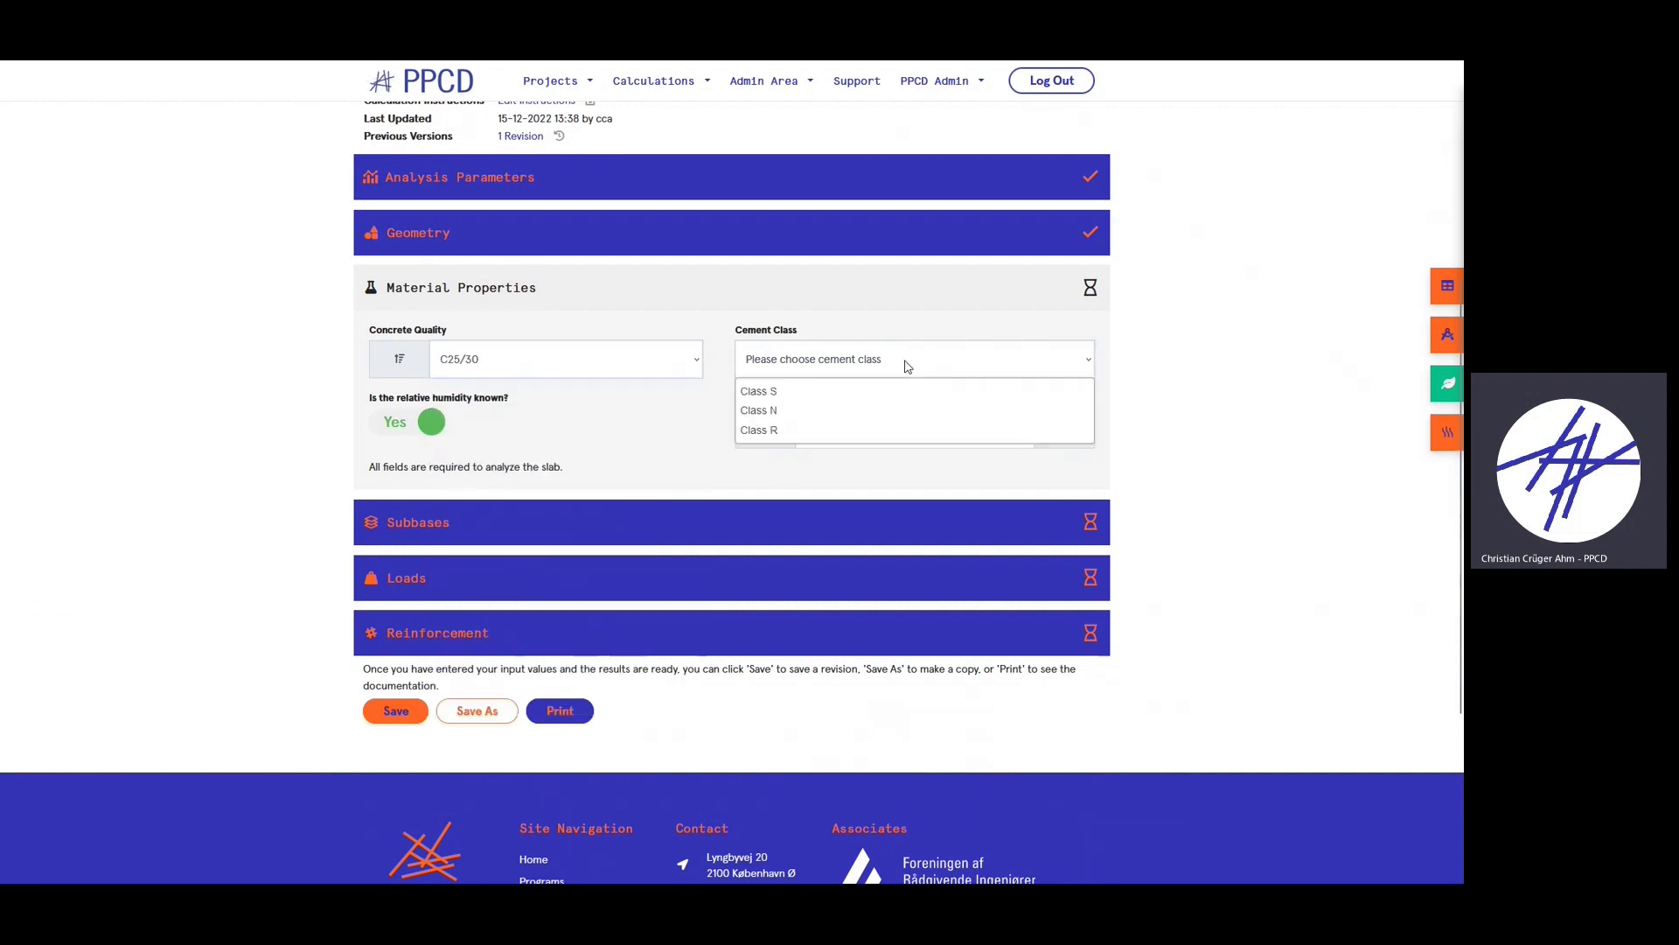
click(787, 429)
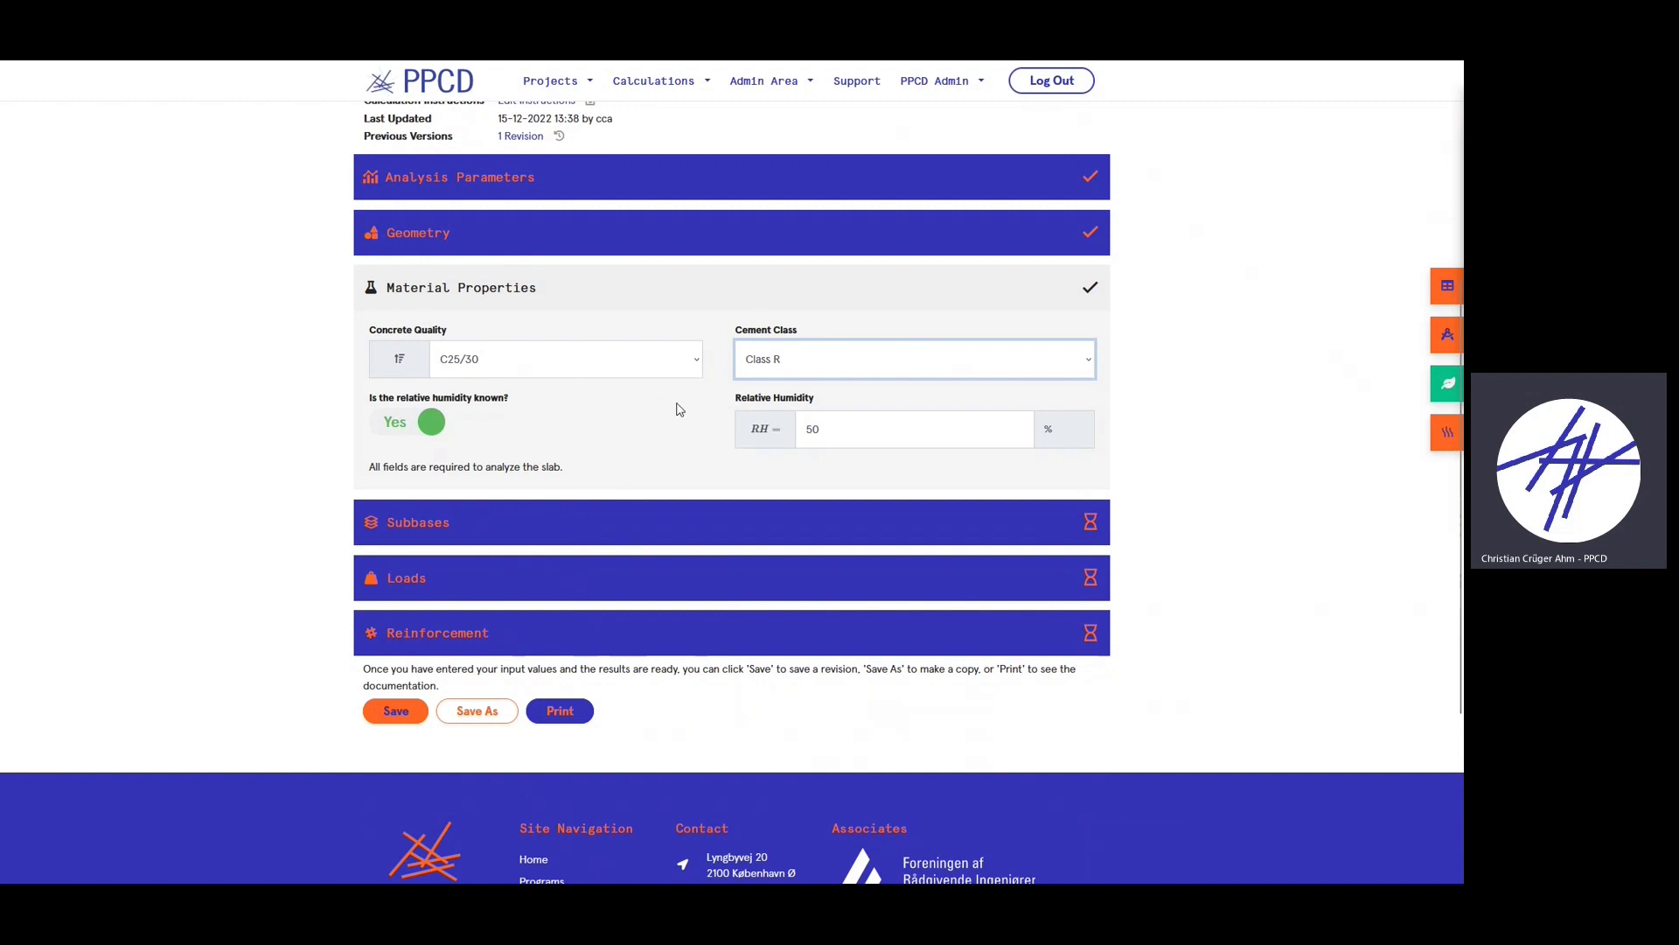
click(817, 371)
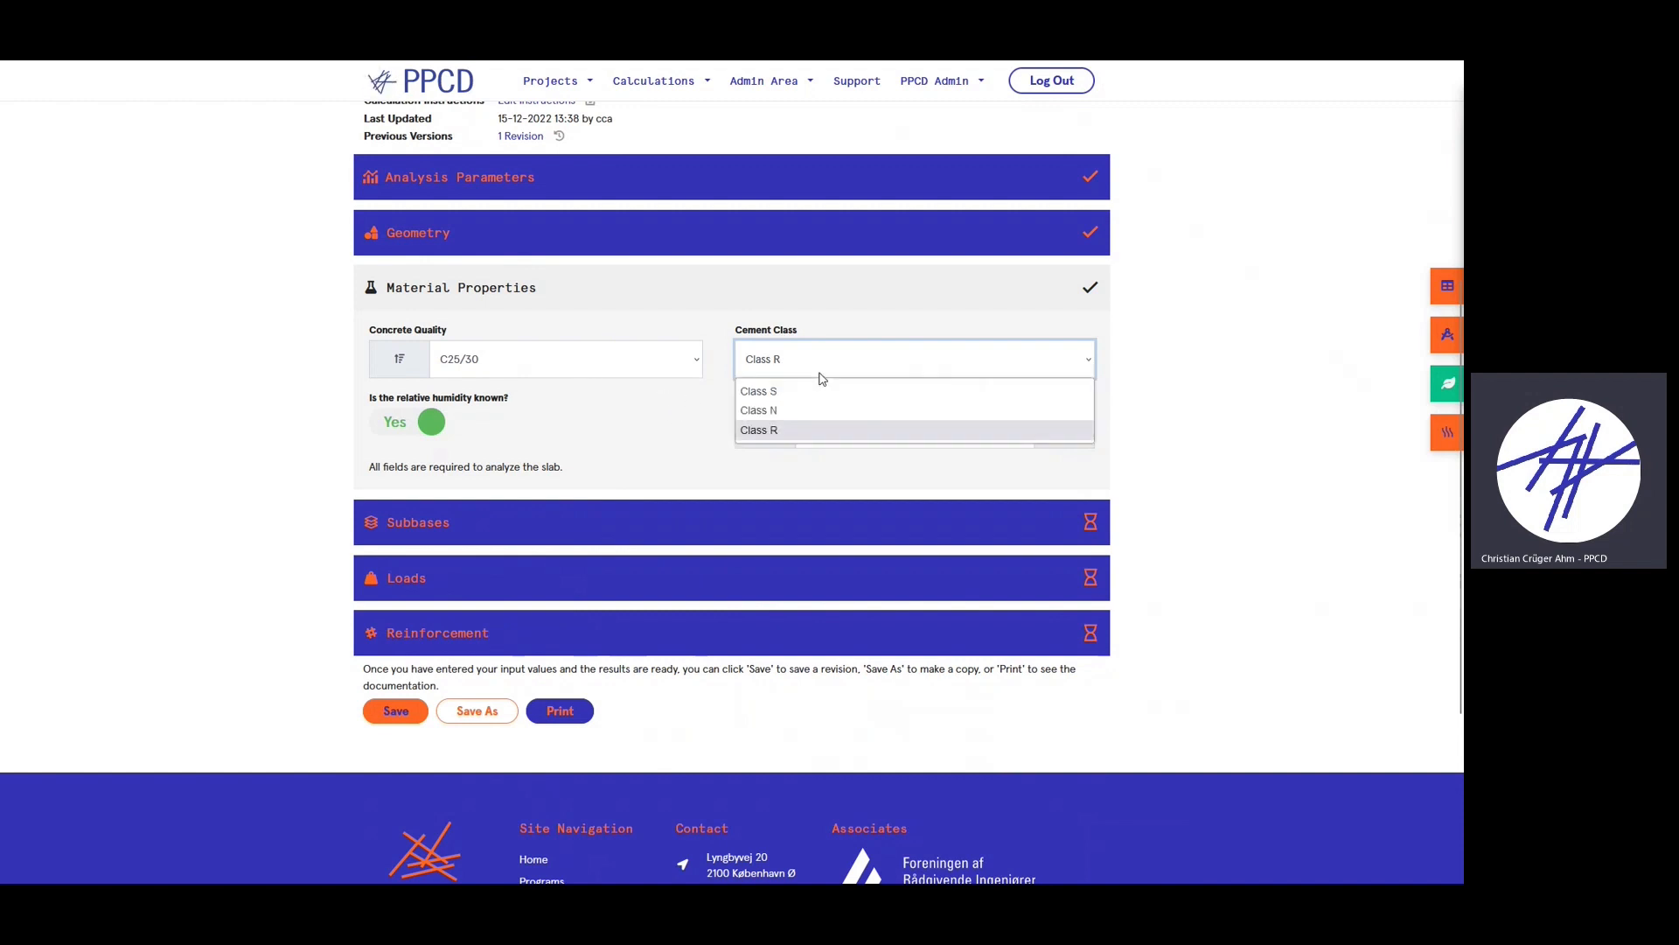
click(651, 412)
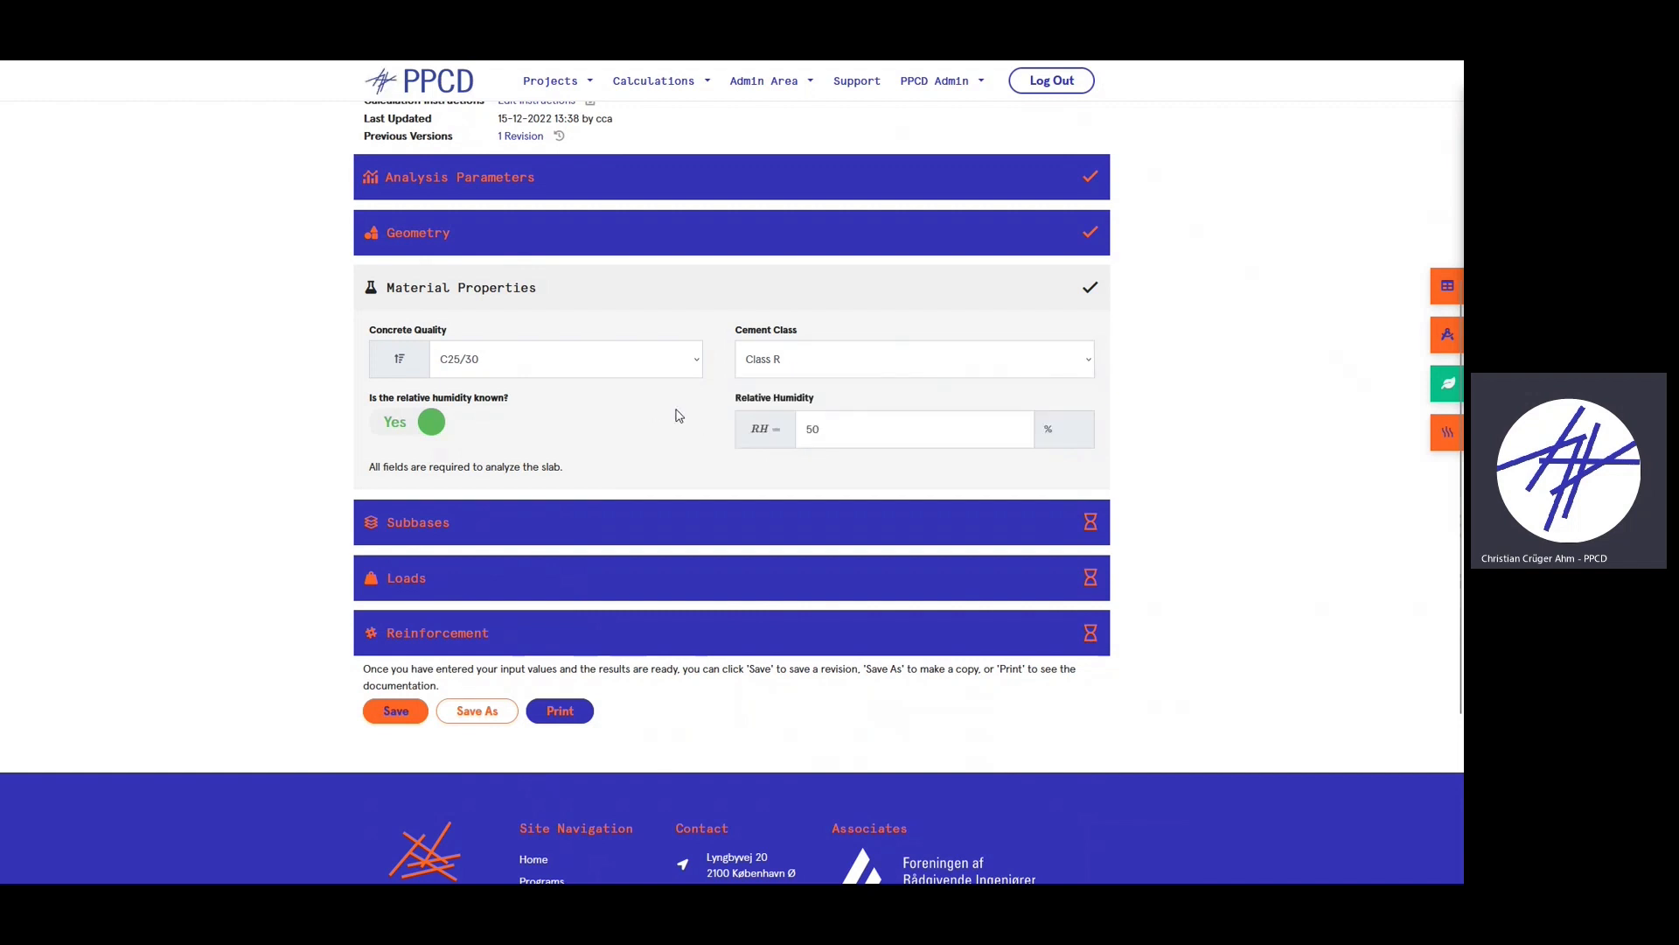
- Mark relative humidity as unknown with an Outdoor humidity environment
click(425, 427)
click(813, 441)
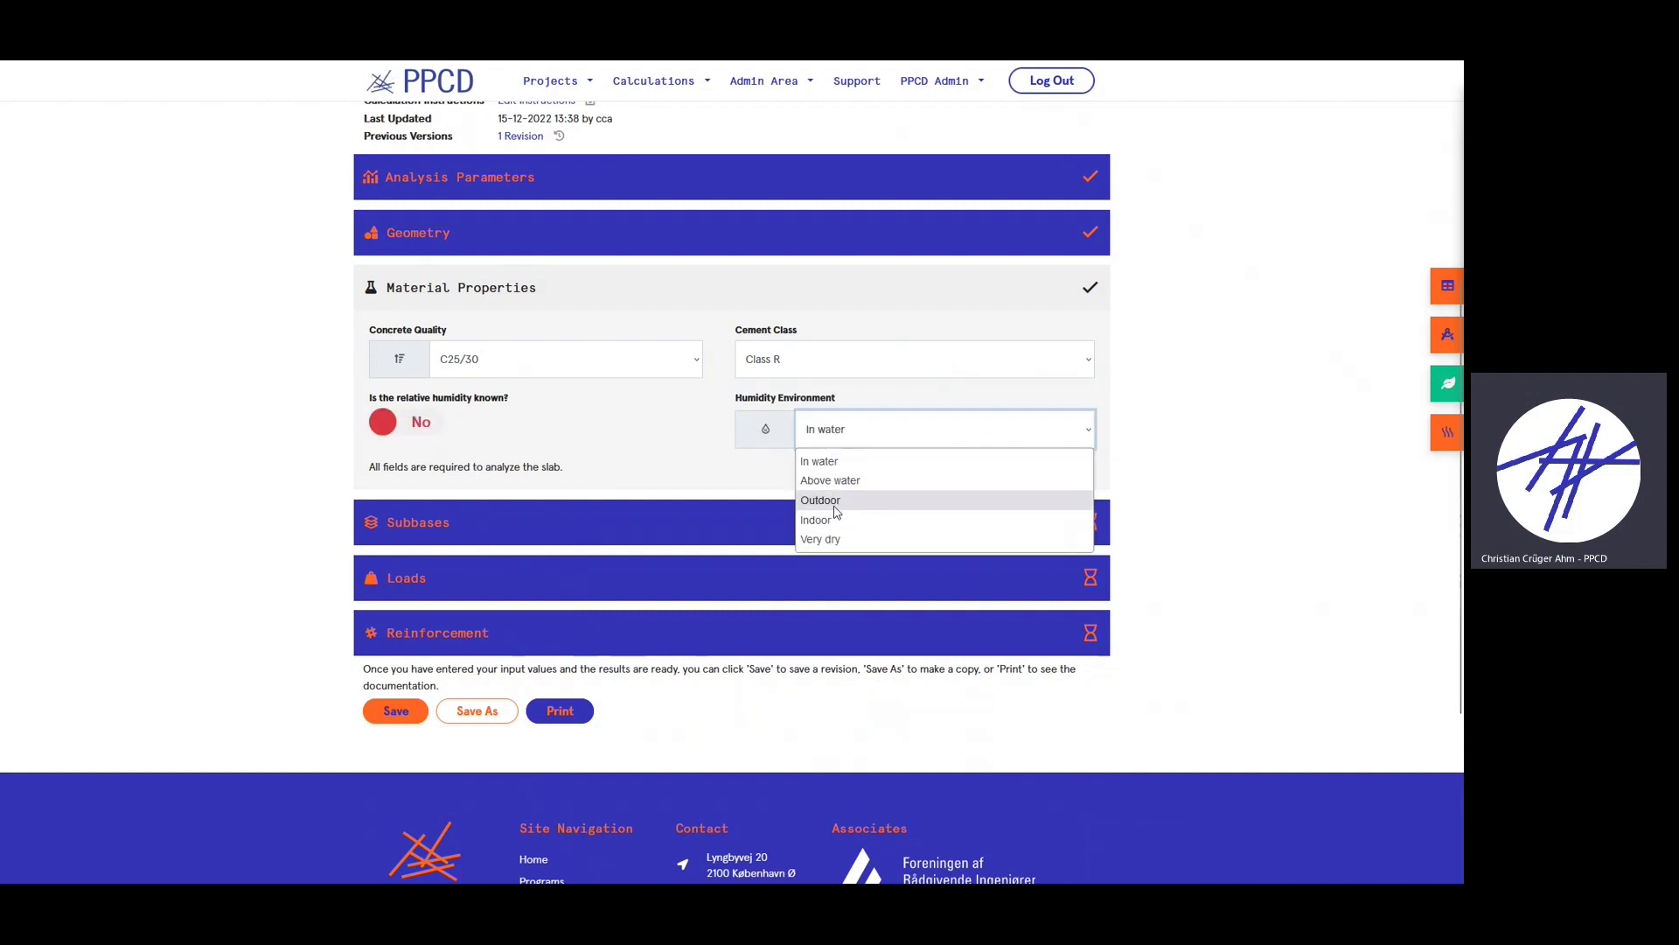
click(834, 506)
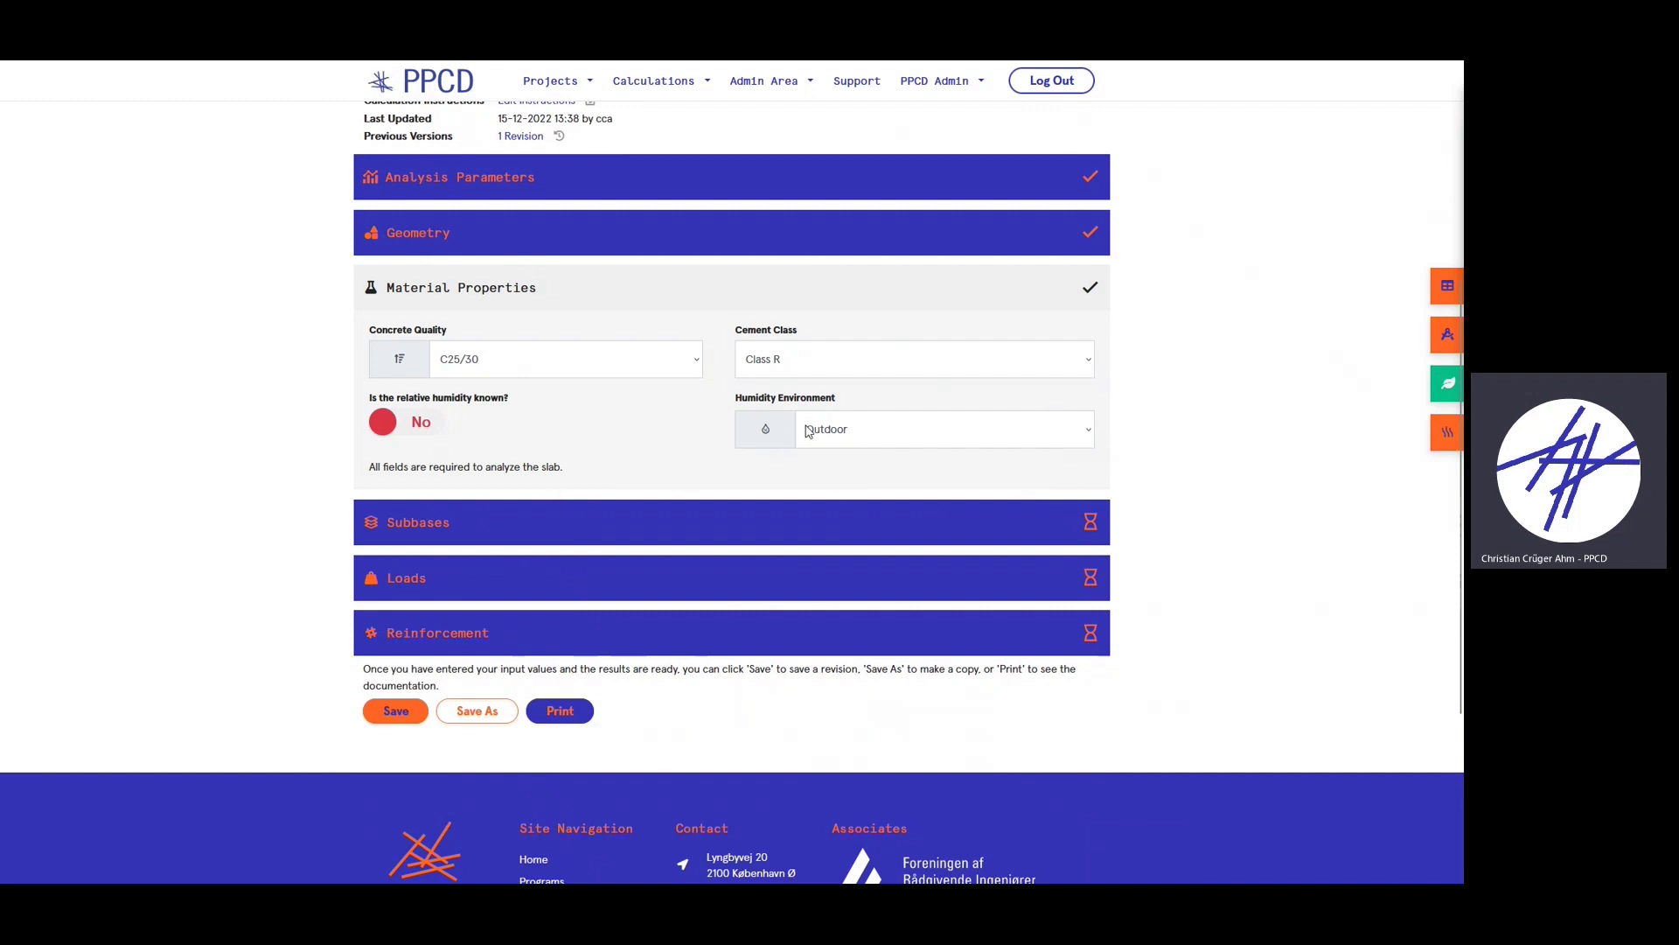
scroll(472, 387, down, 1)
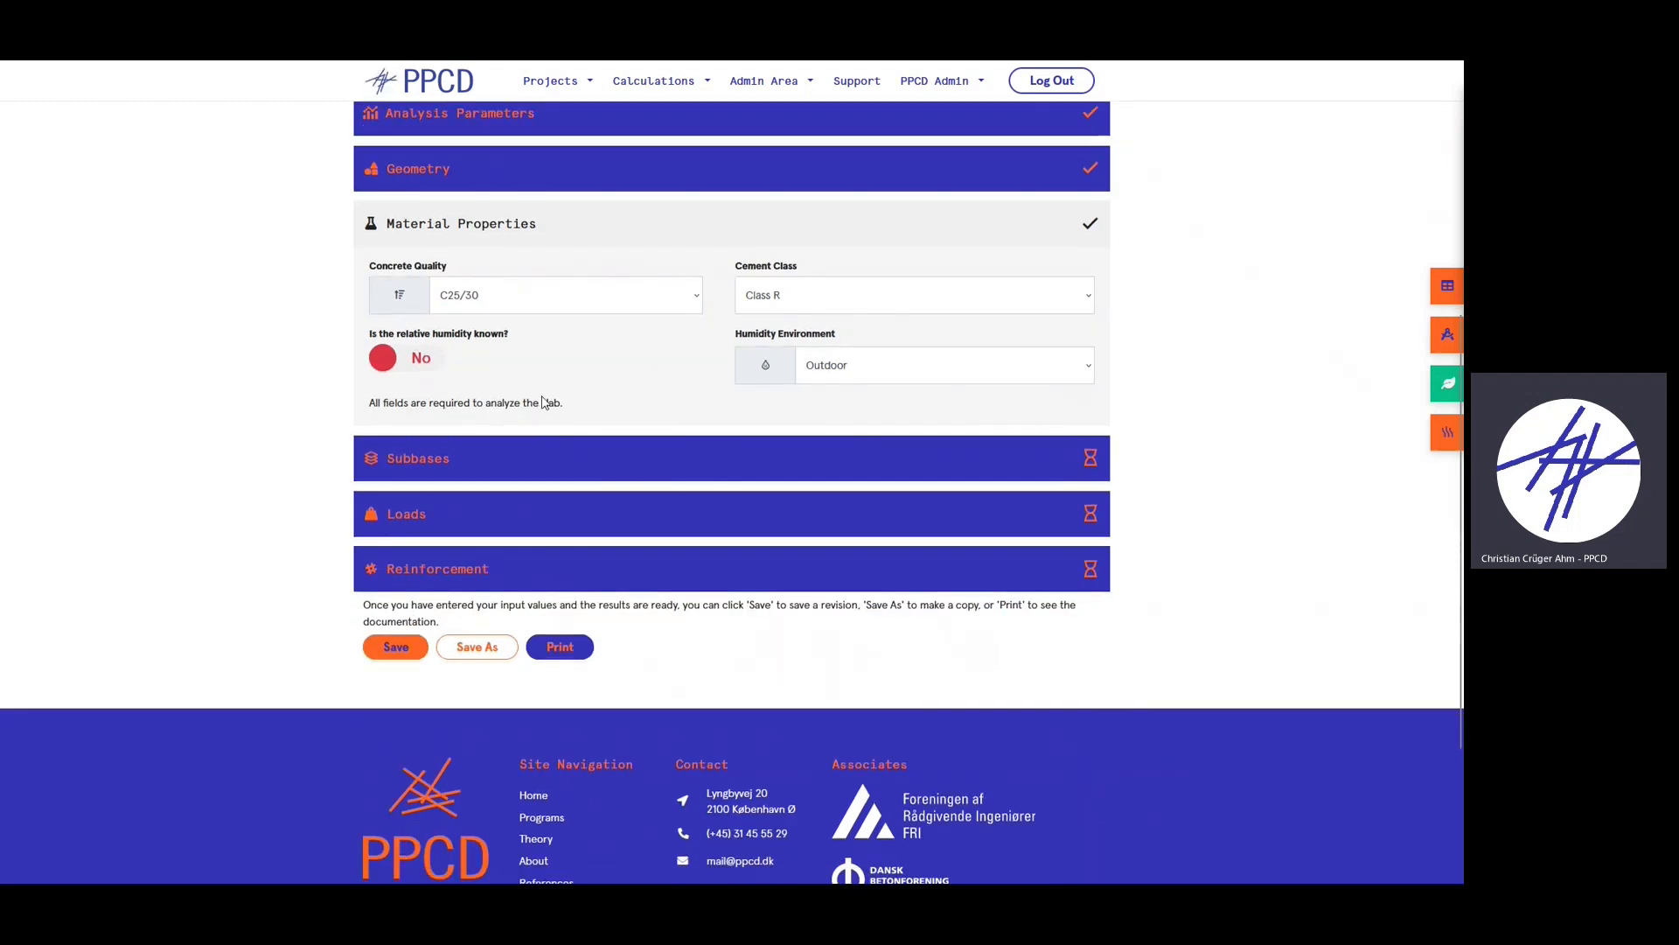
click(444, 471)
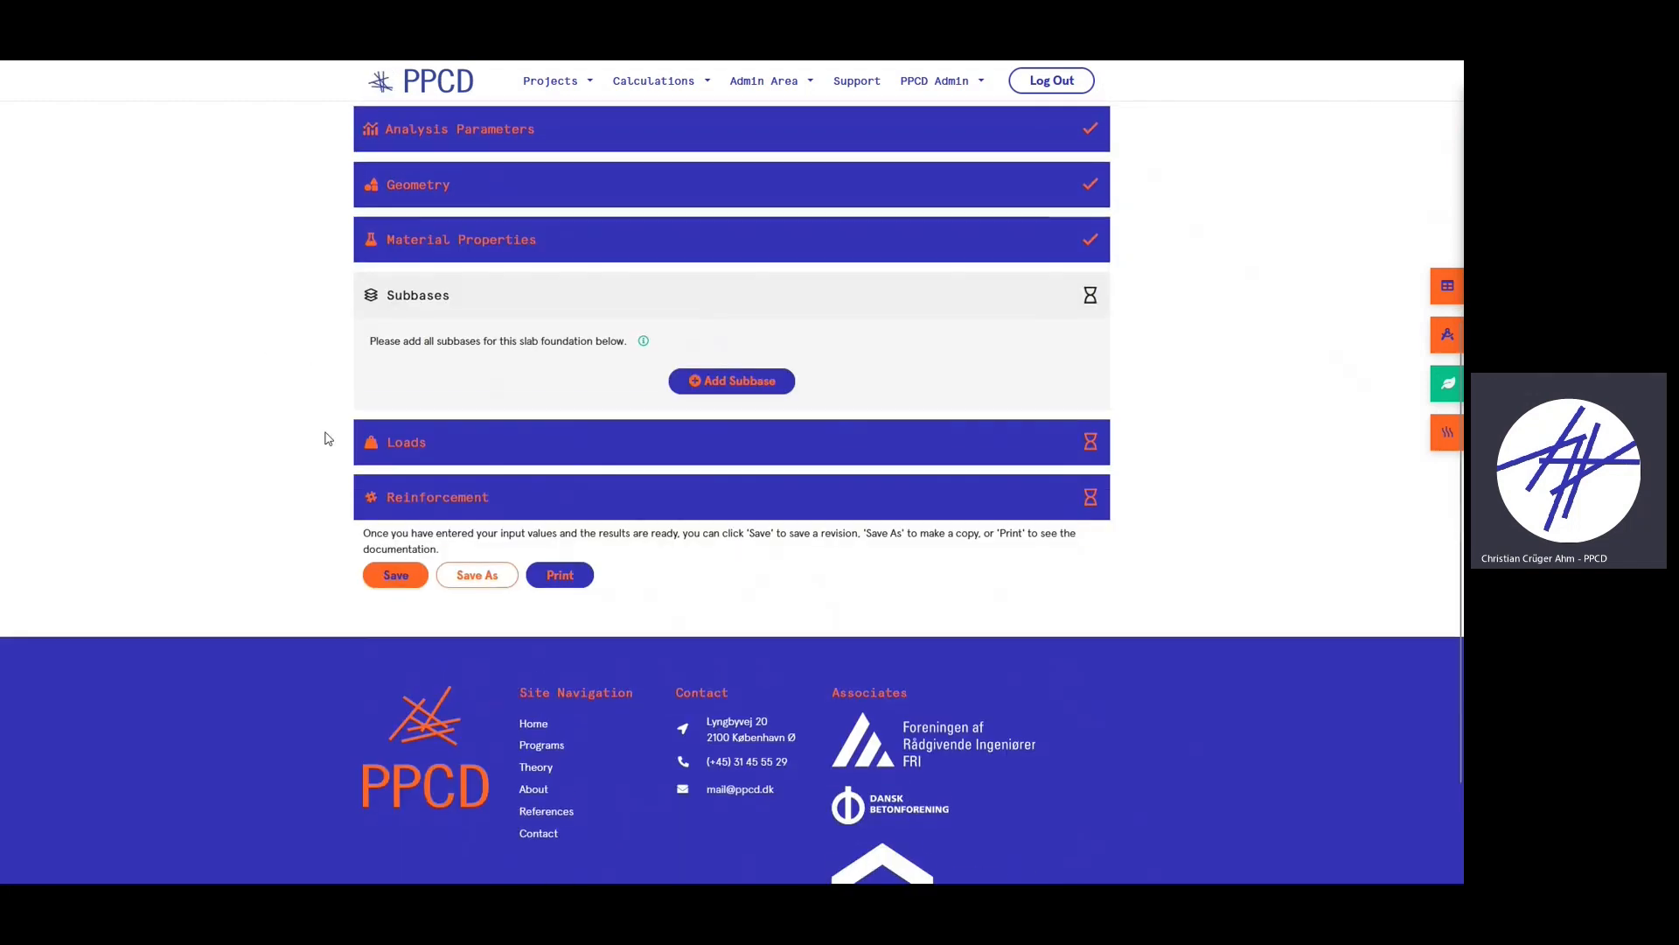
- Add subbase S1 named 'Layer 1' with its modulus of subgrade marked as not known
scroll(326, 435, up, 1)
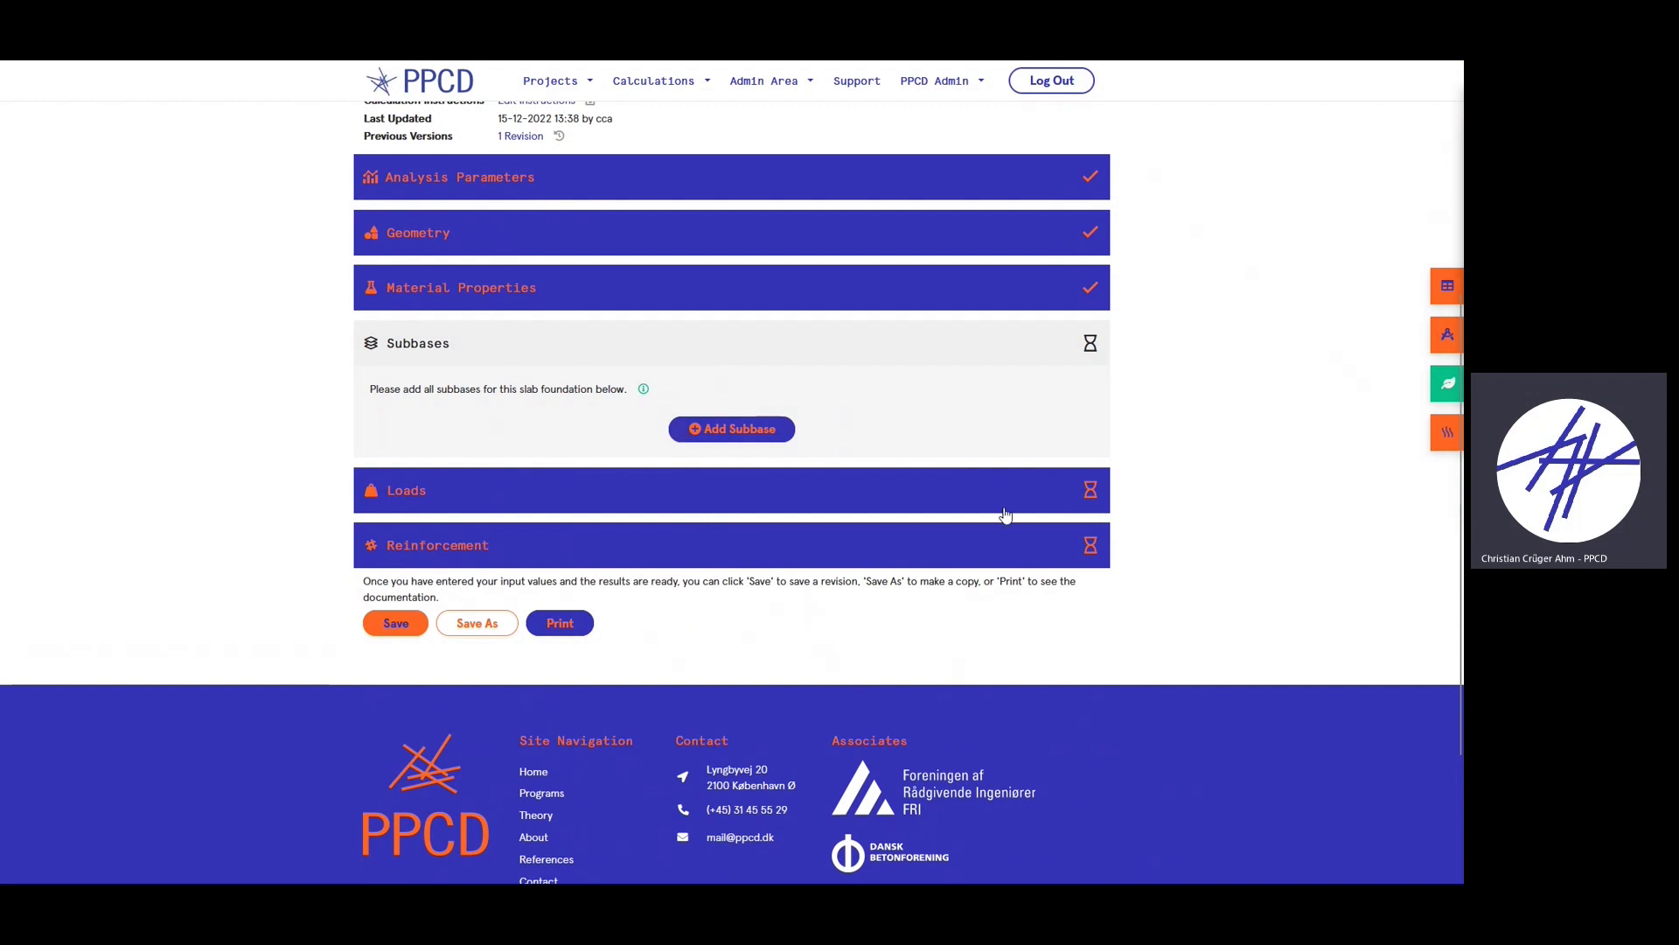
click(724, 429)
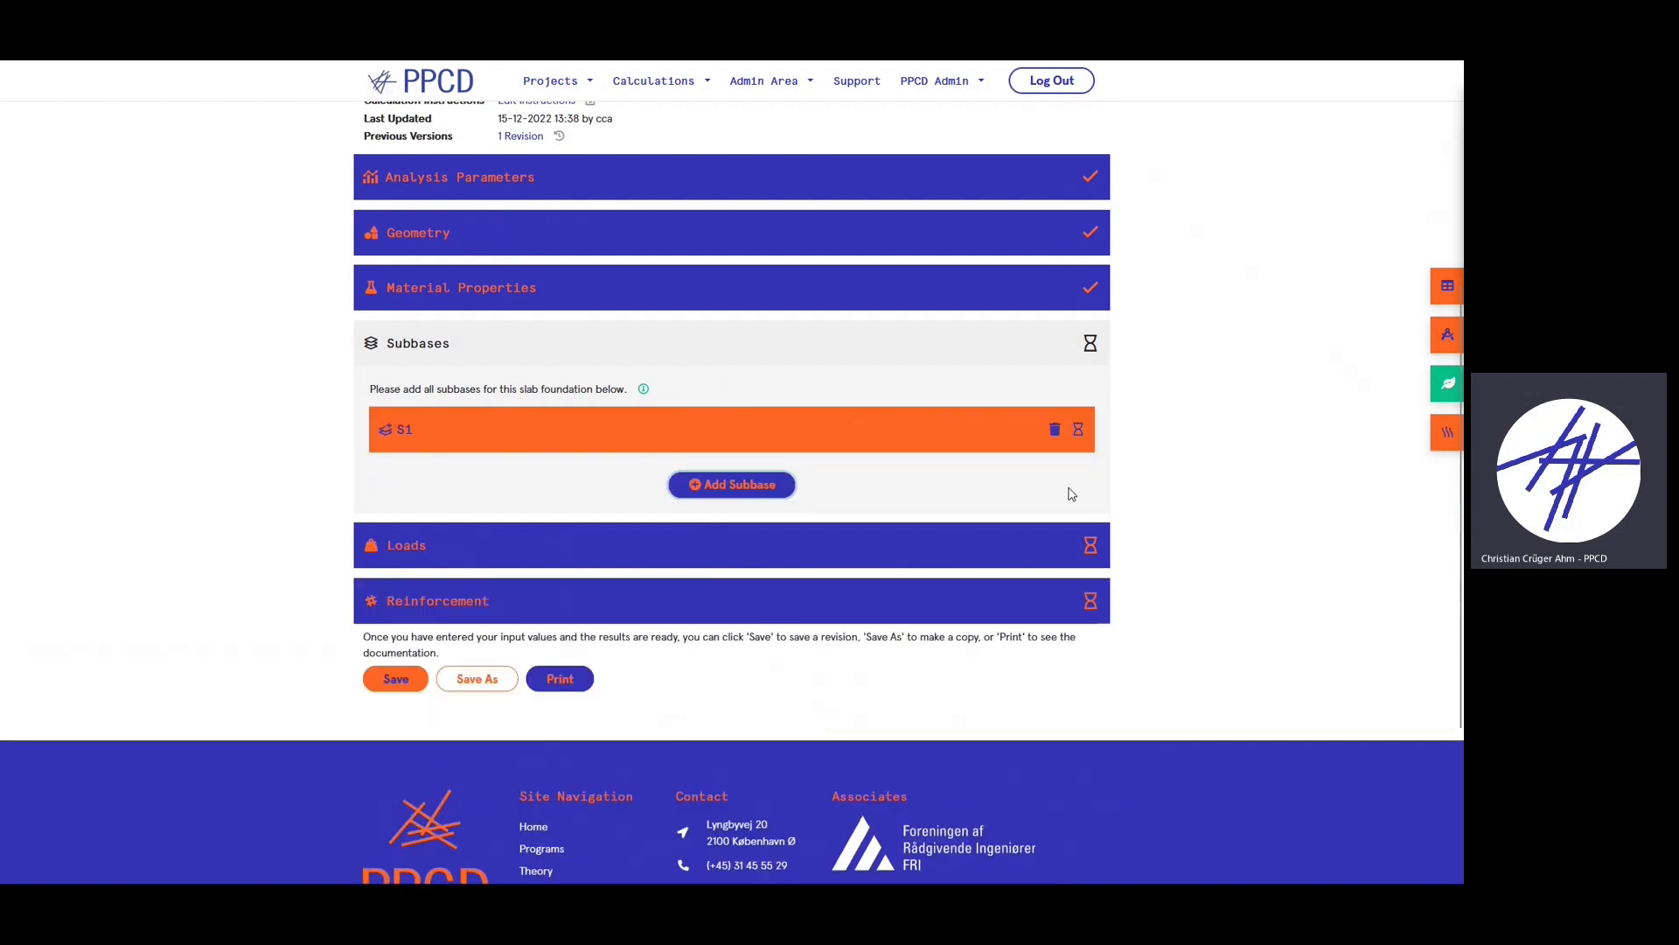
click(494, 437)
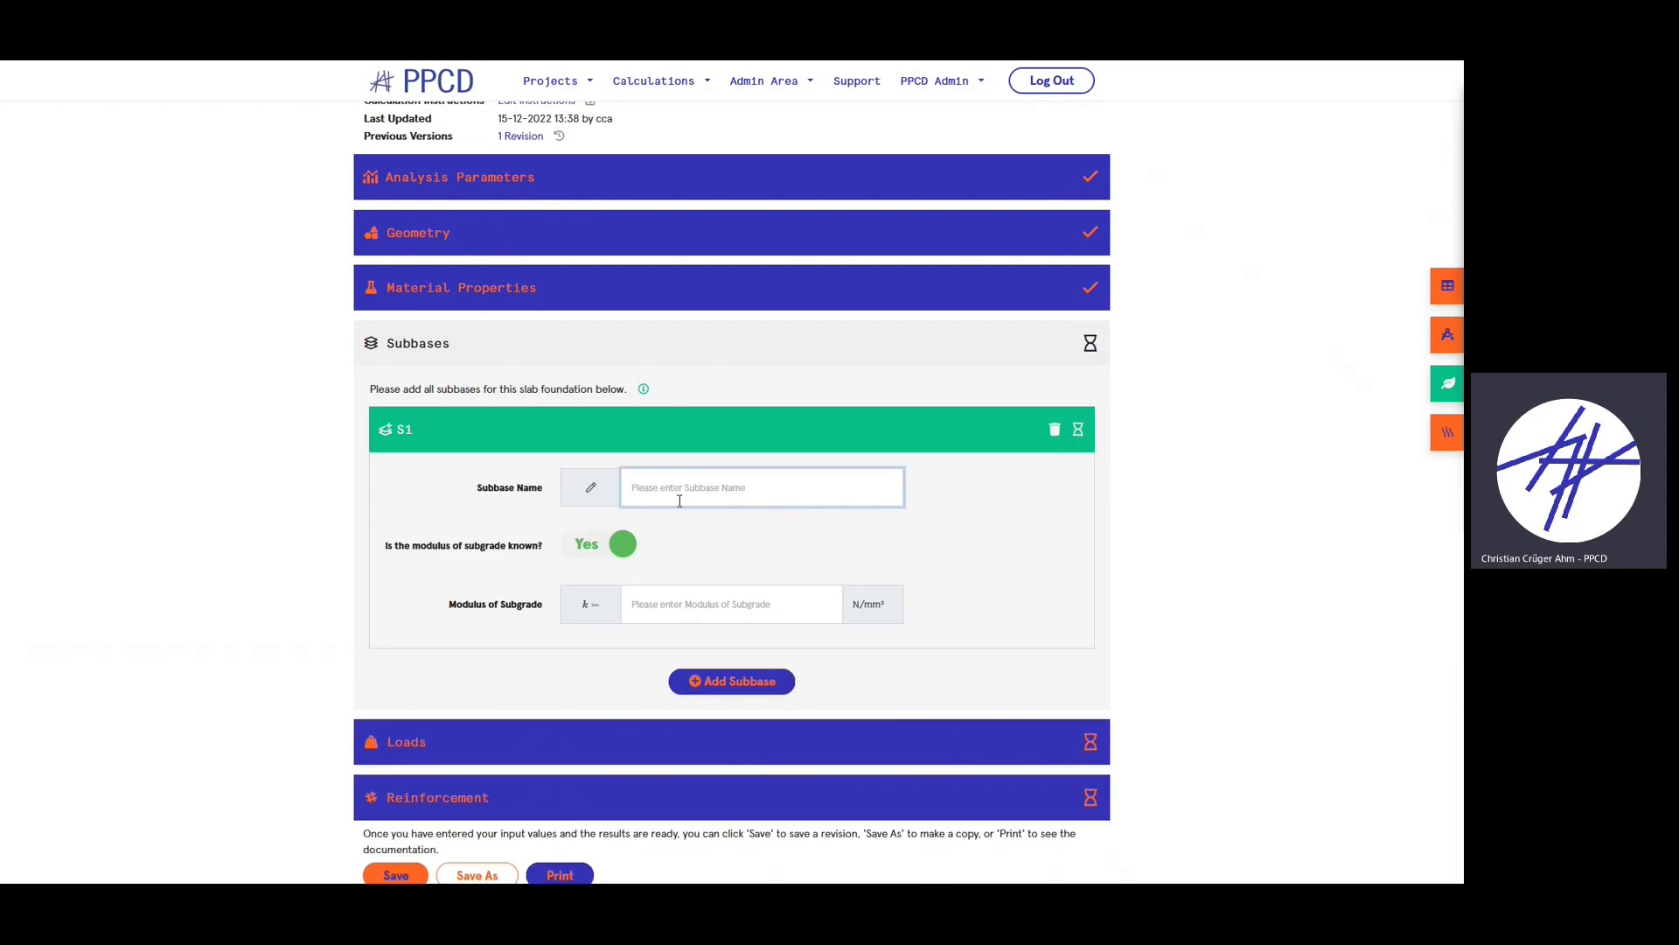
text(Layer 1)
click(686, 553)
scroll(710, 529, down, 1)
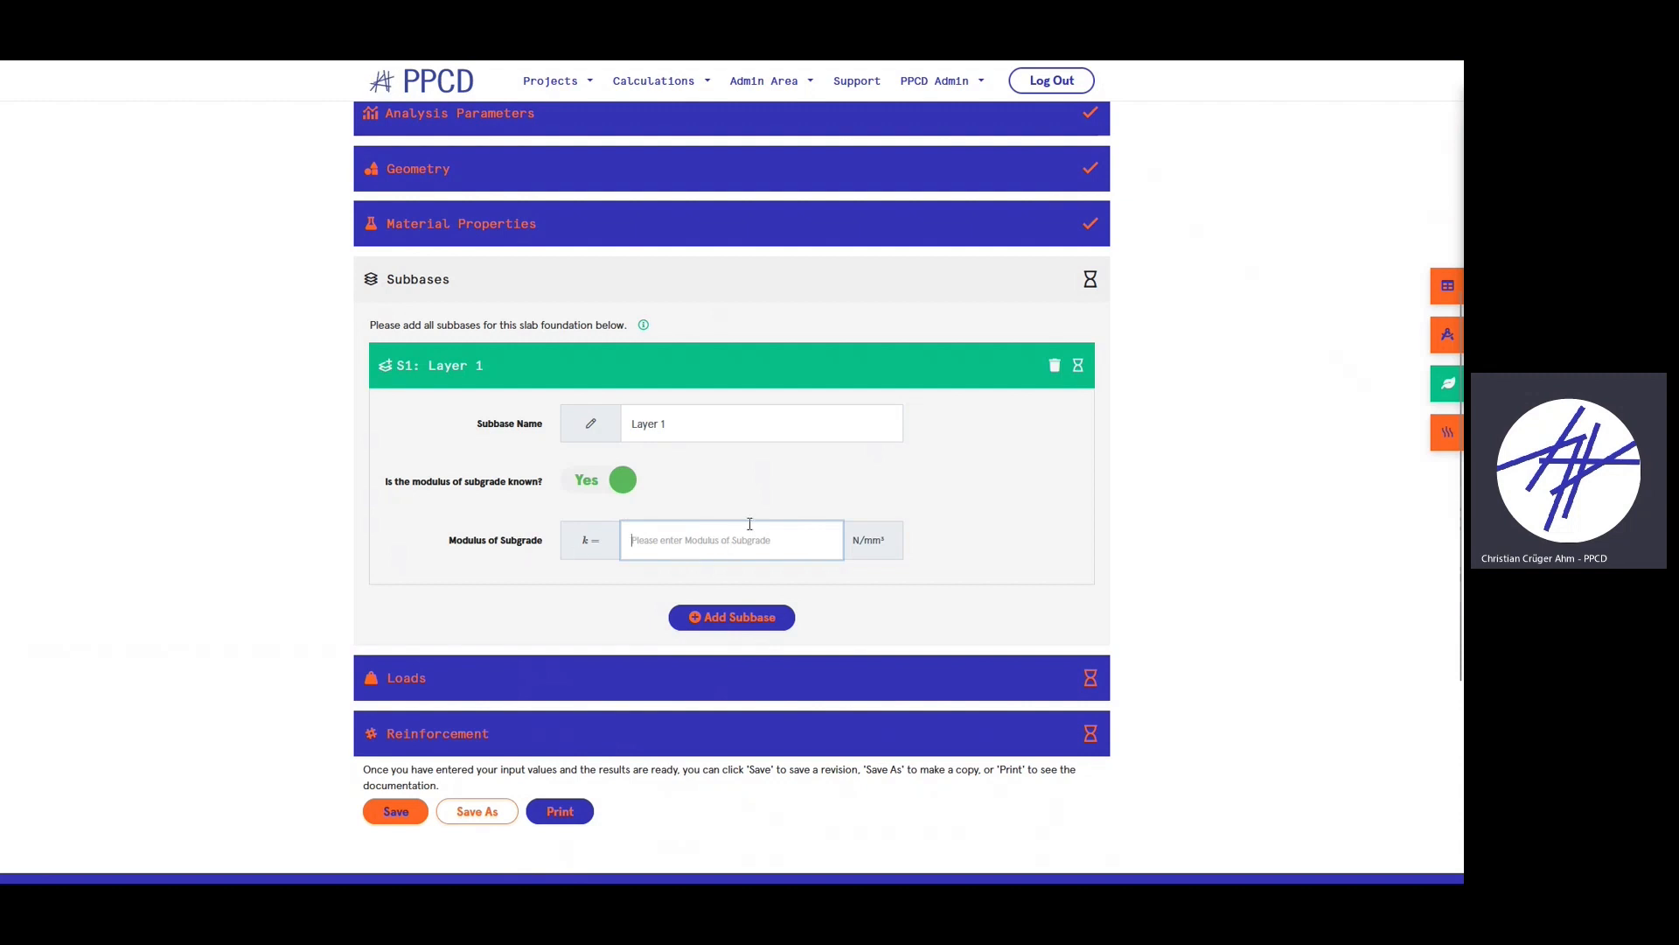
click(598, 486)
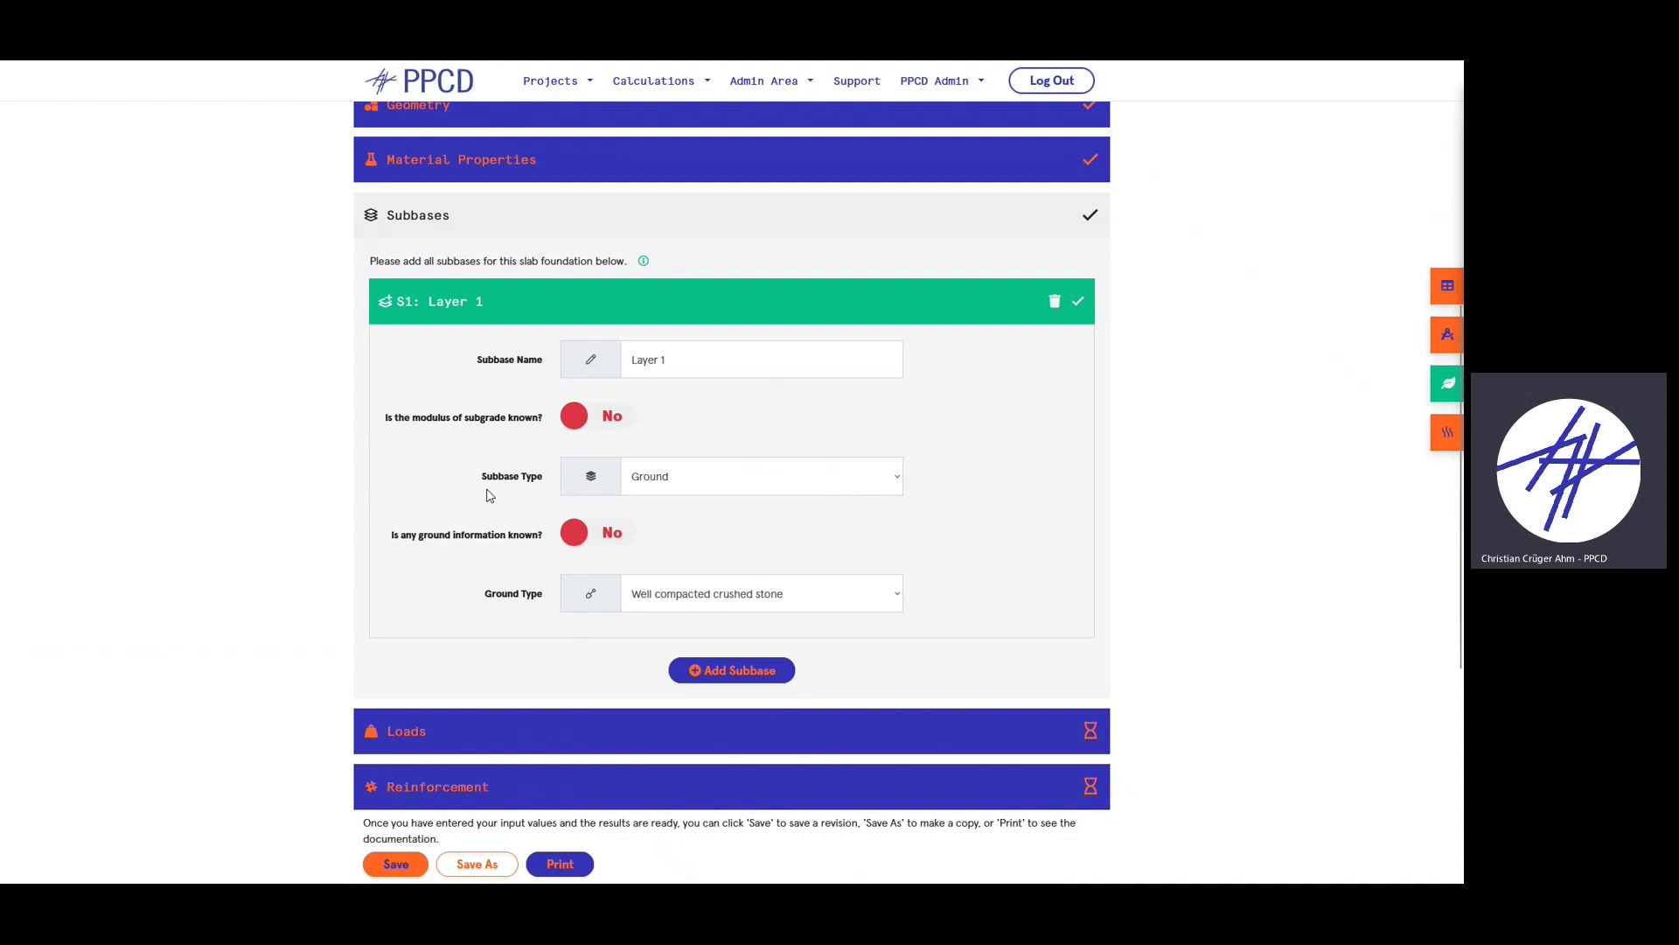
click(675, 486)
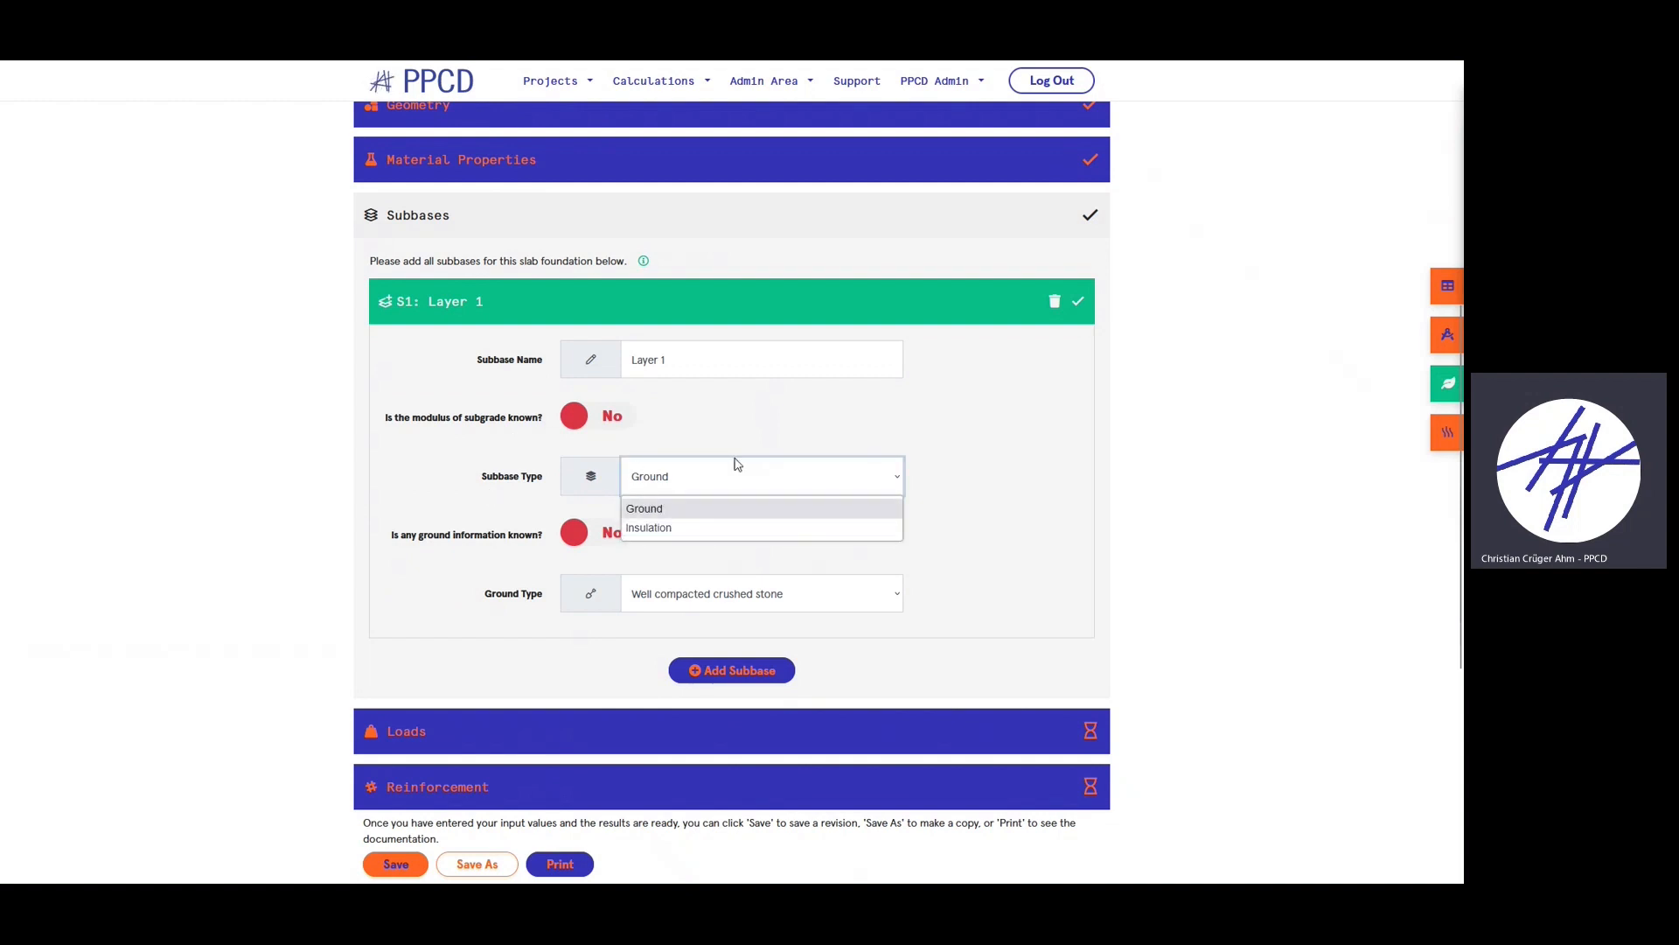
click(788, 443)
click(687, 481)
- Make Layer 1 an Insulation subbase using Sundolitt S60
click(679, 530)
scroll(806, 554, down, 2)
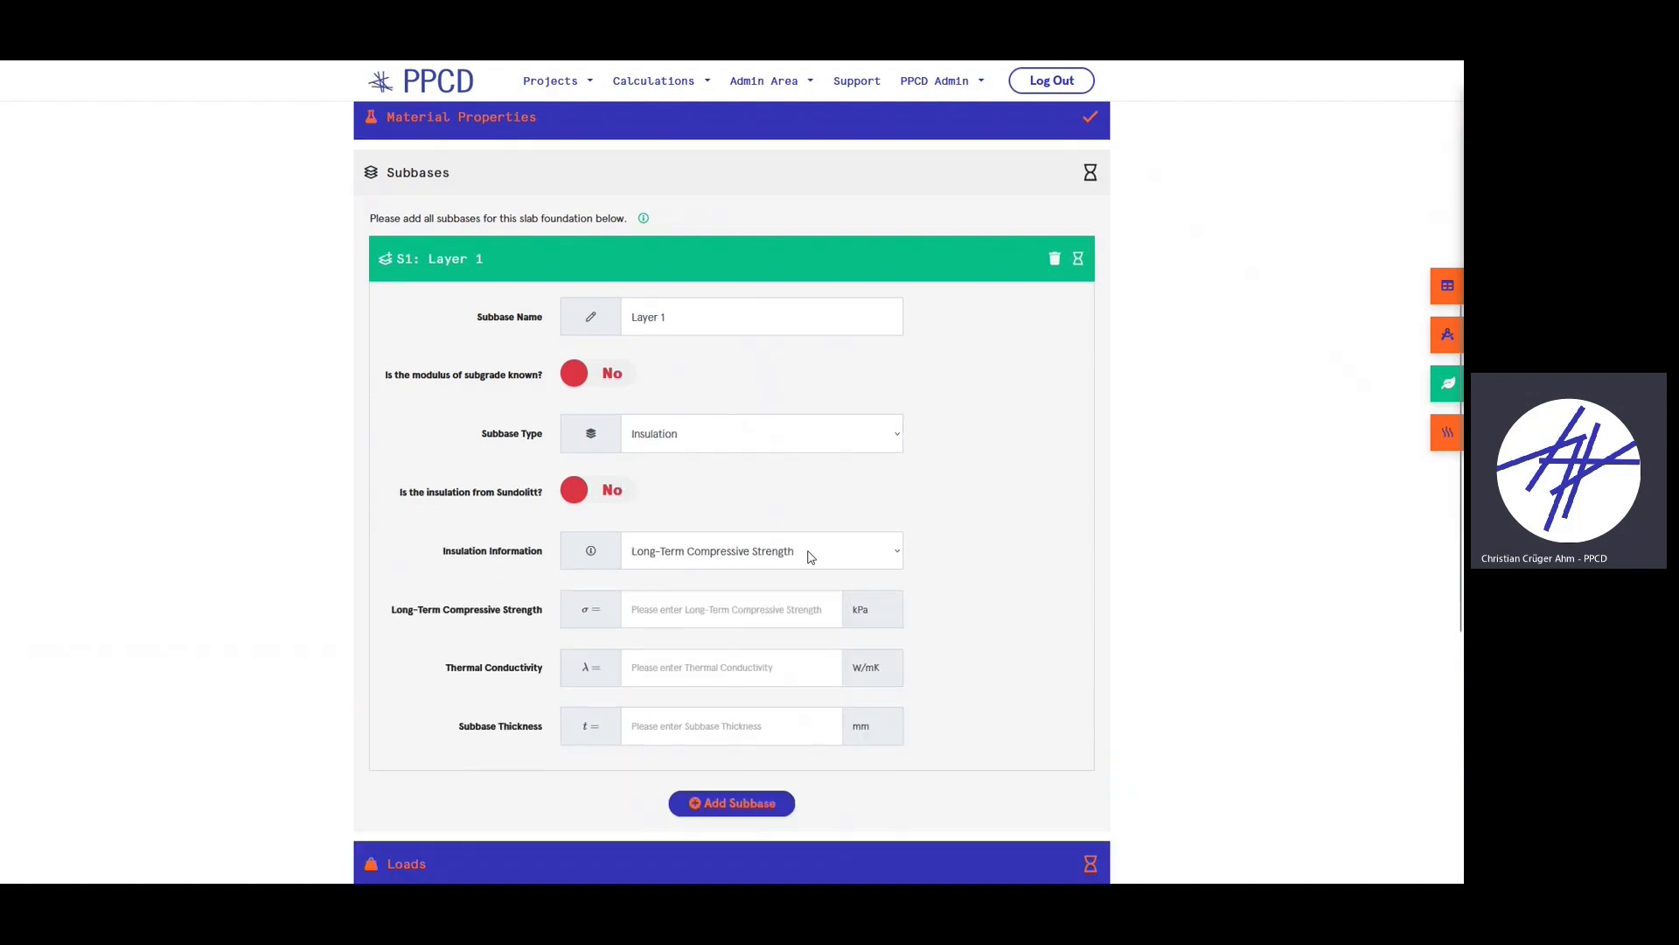
click(595, 413)
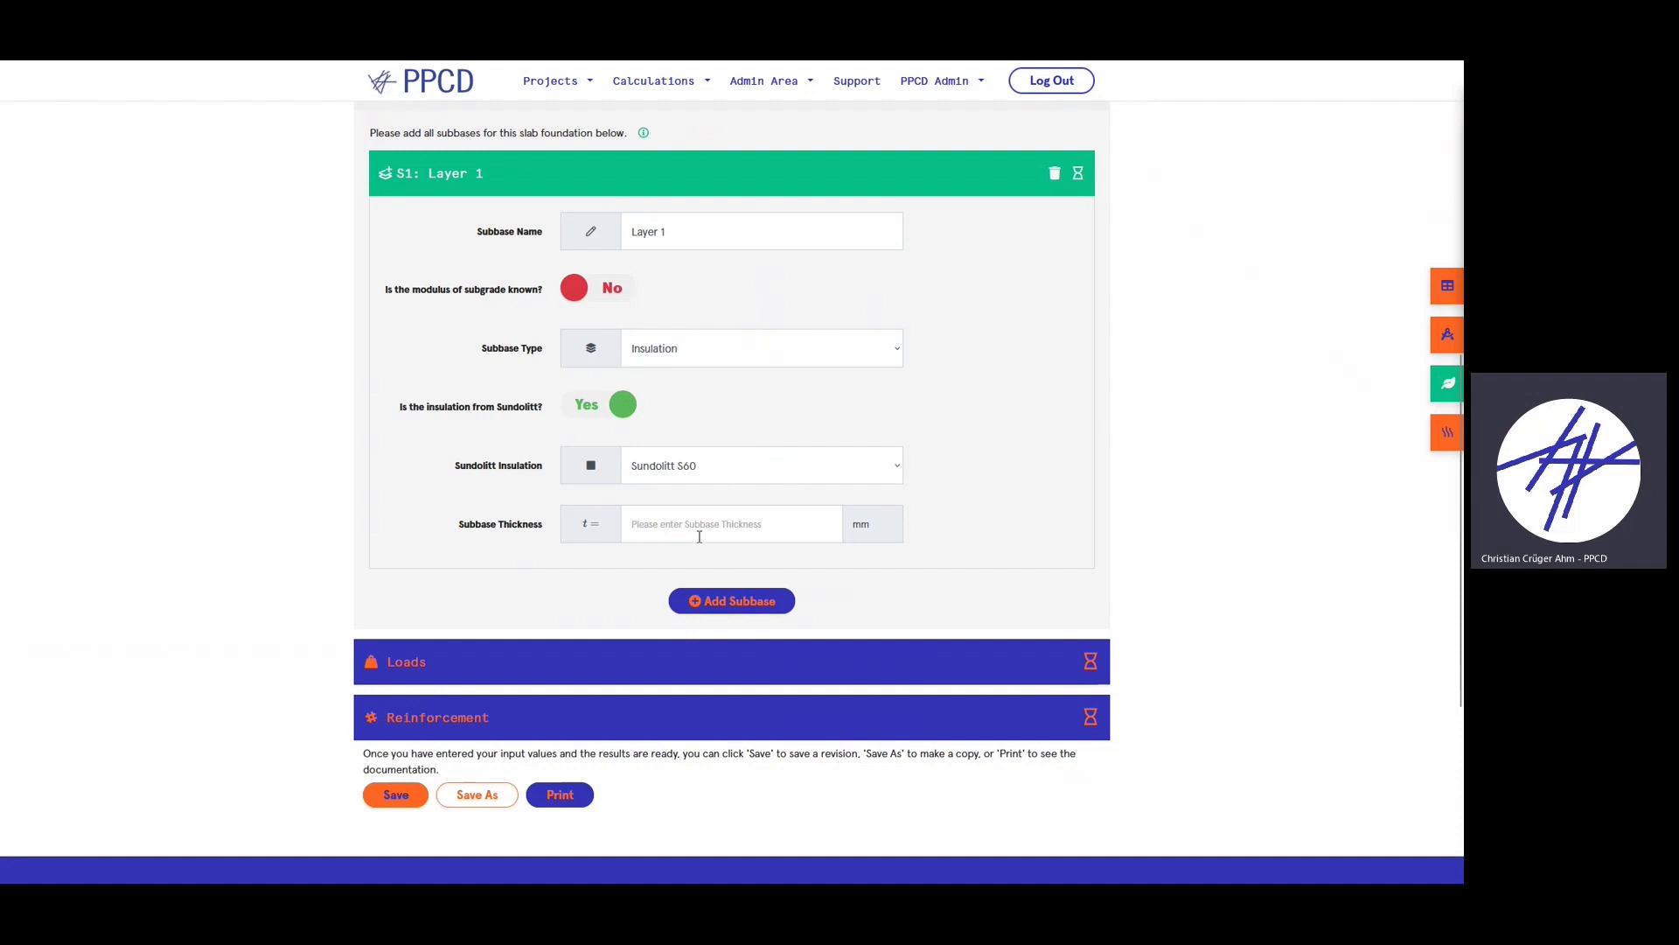
click(615, 404)
scroll(829, 589, down, 1)
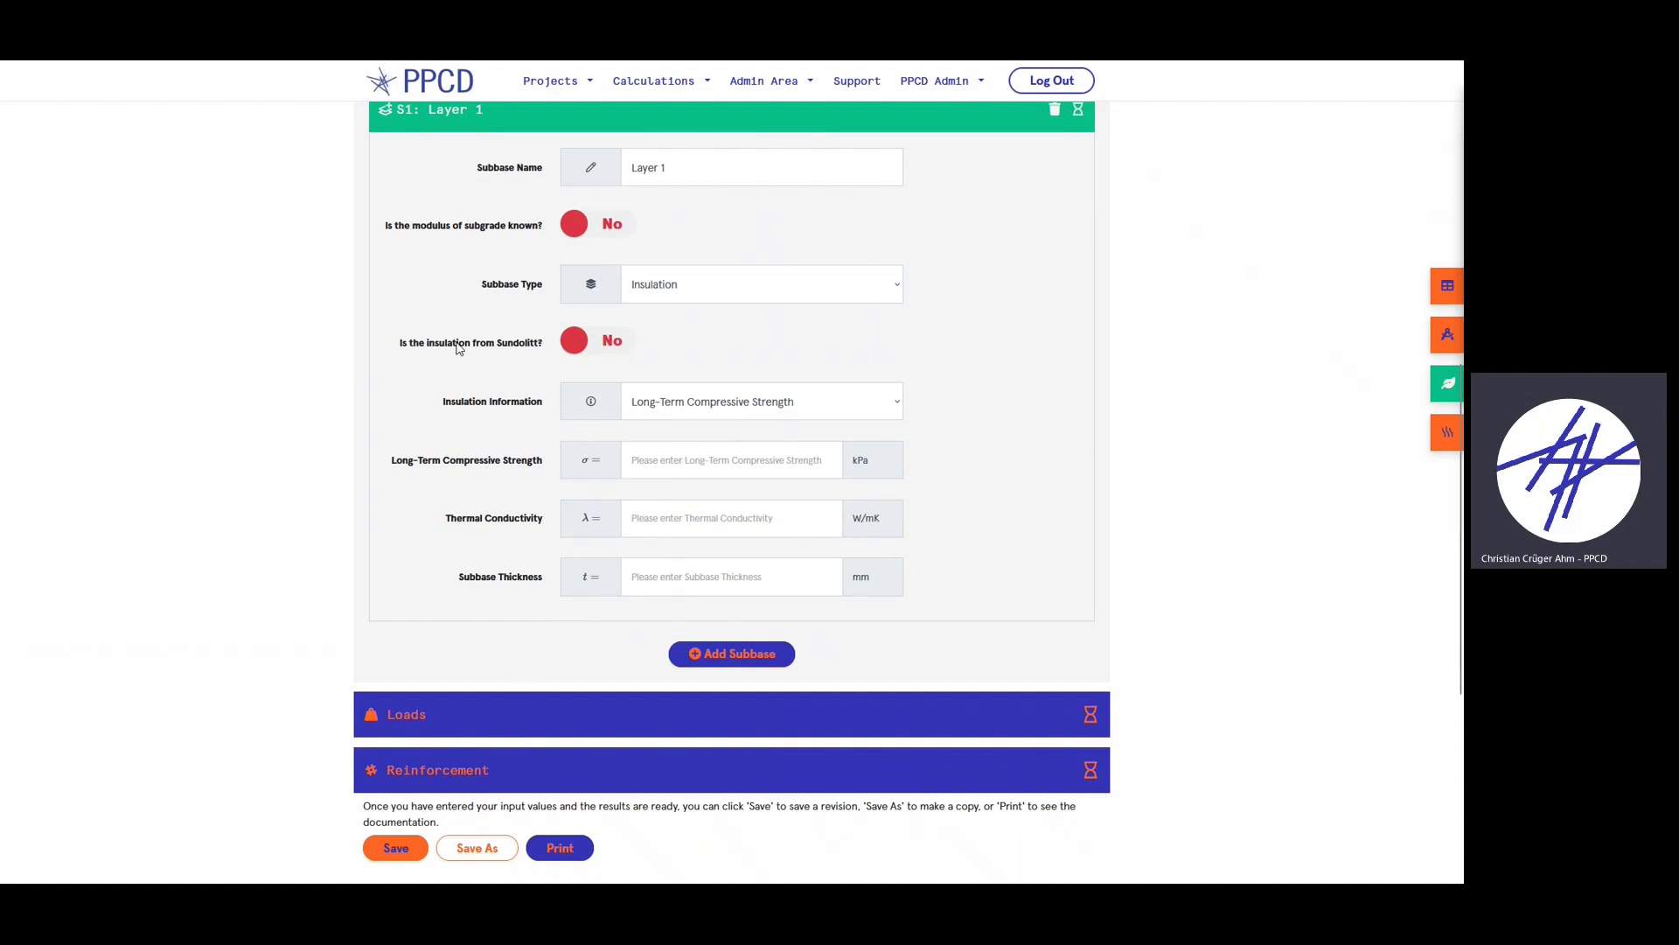
click(610, 342)
click(648, 403)
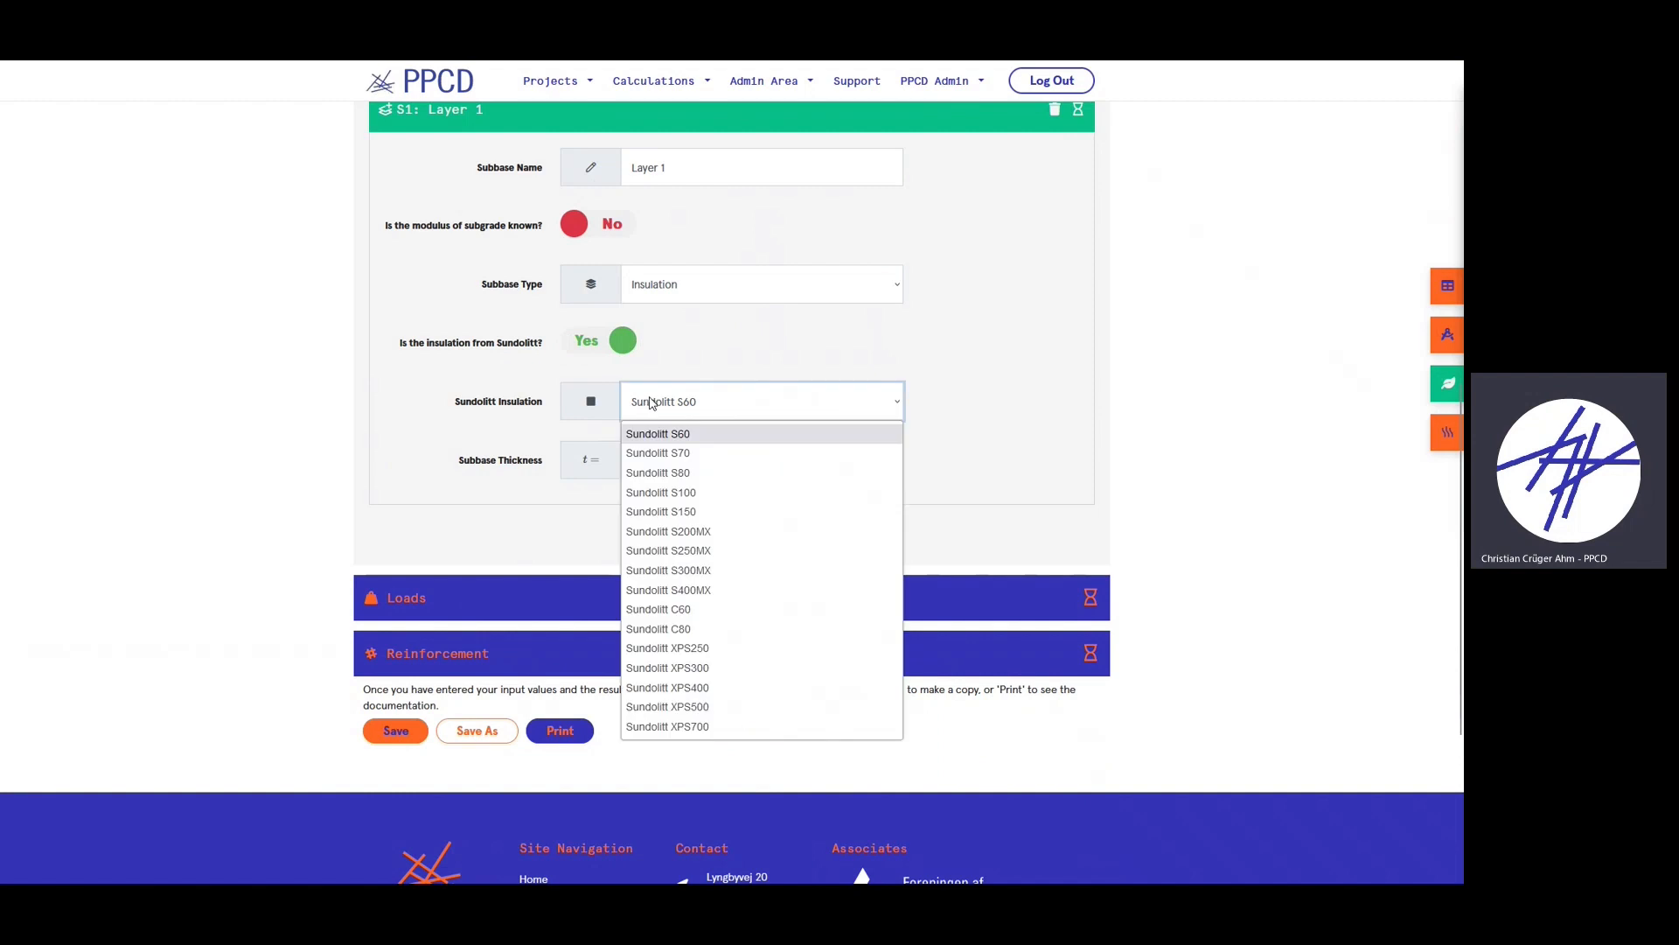
click(694, 437)
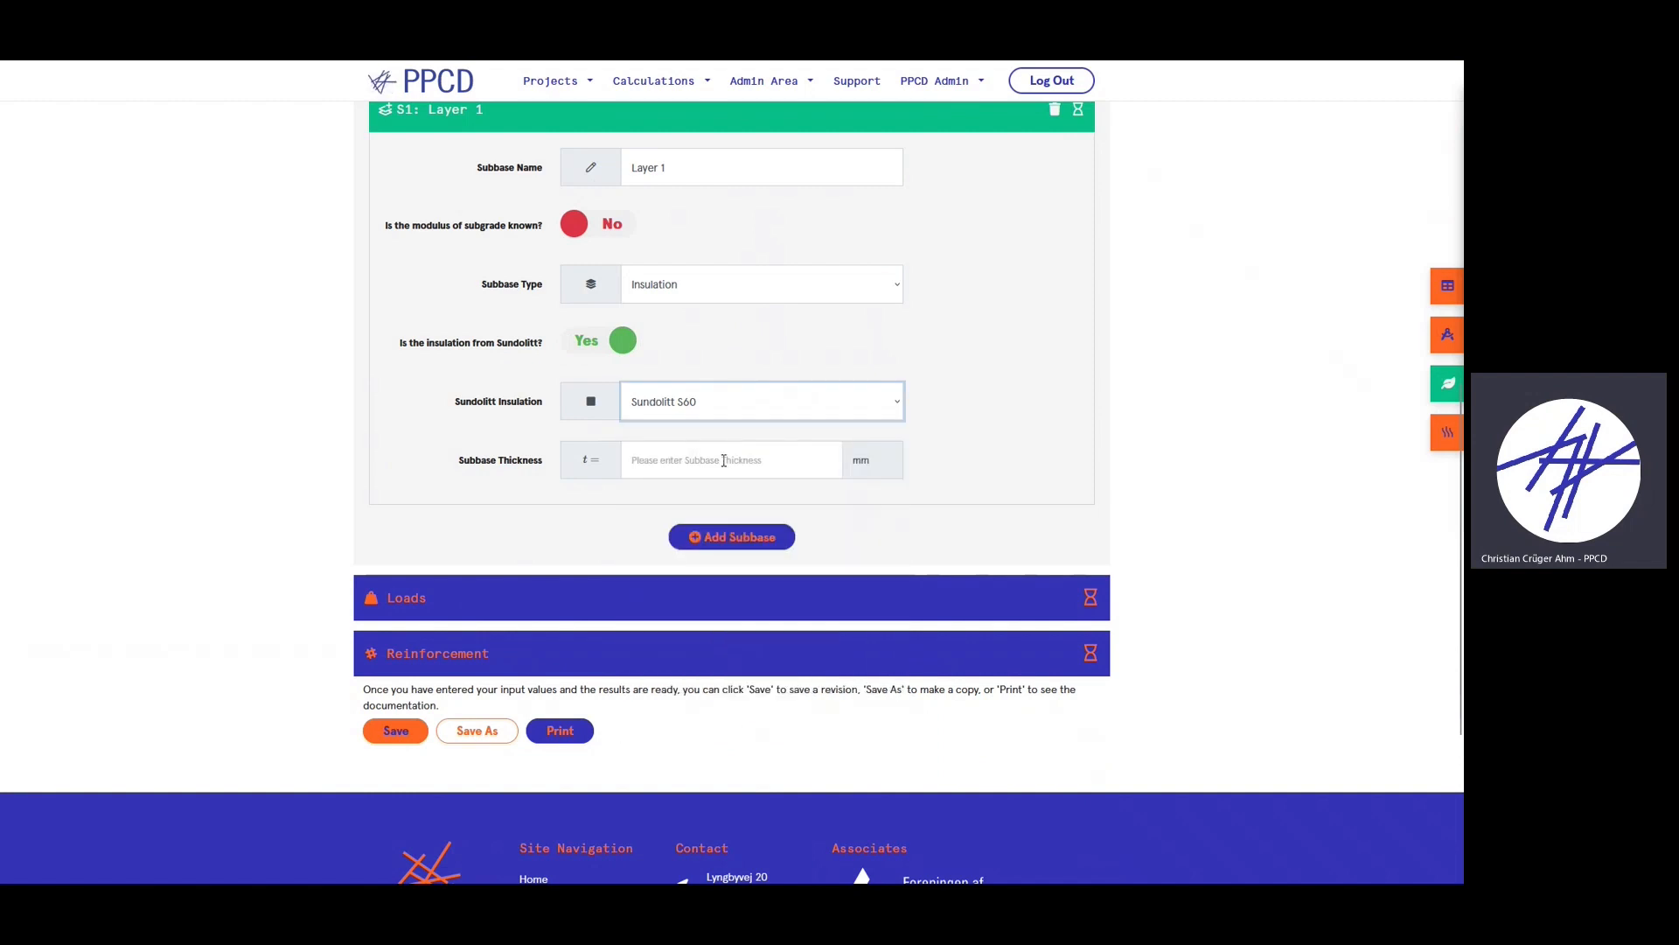
- Give Layer 1 a 300 mm subbase thickness and collapse its details
click(722, 463)
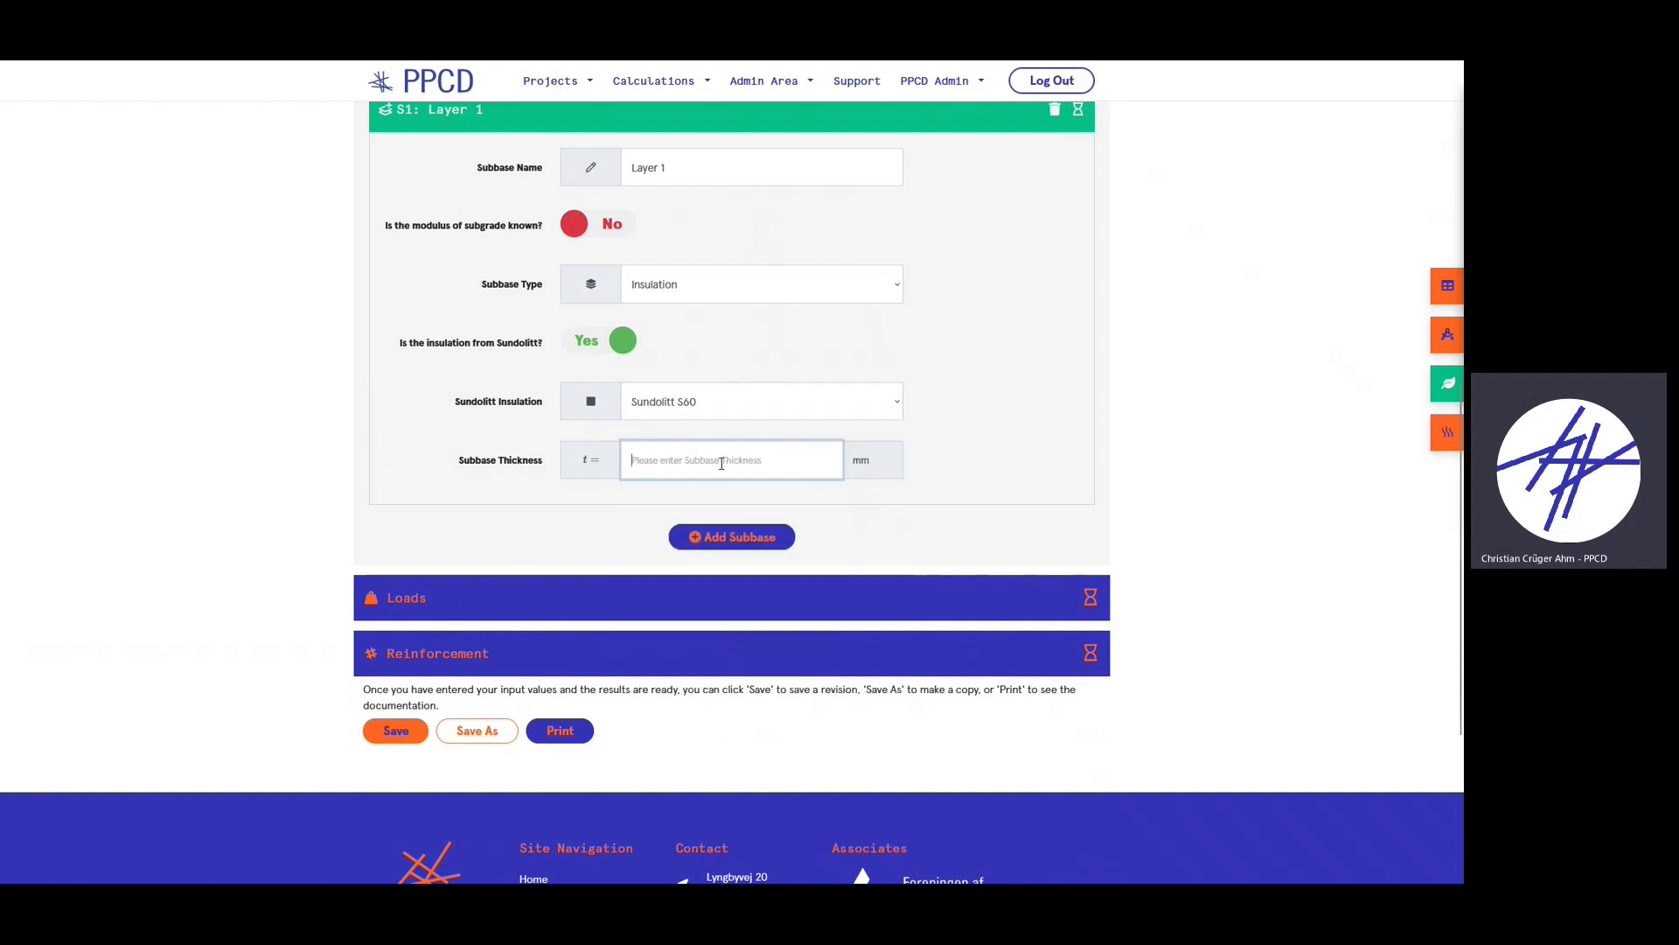
text(300)
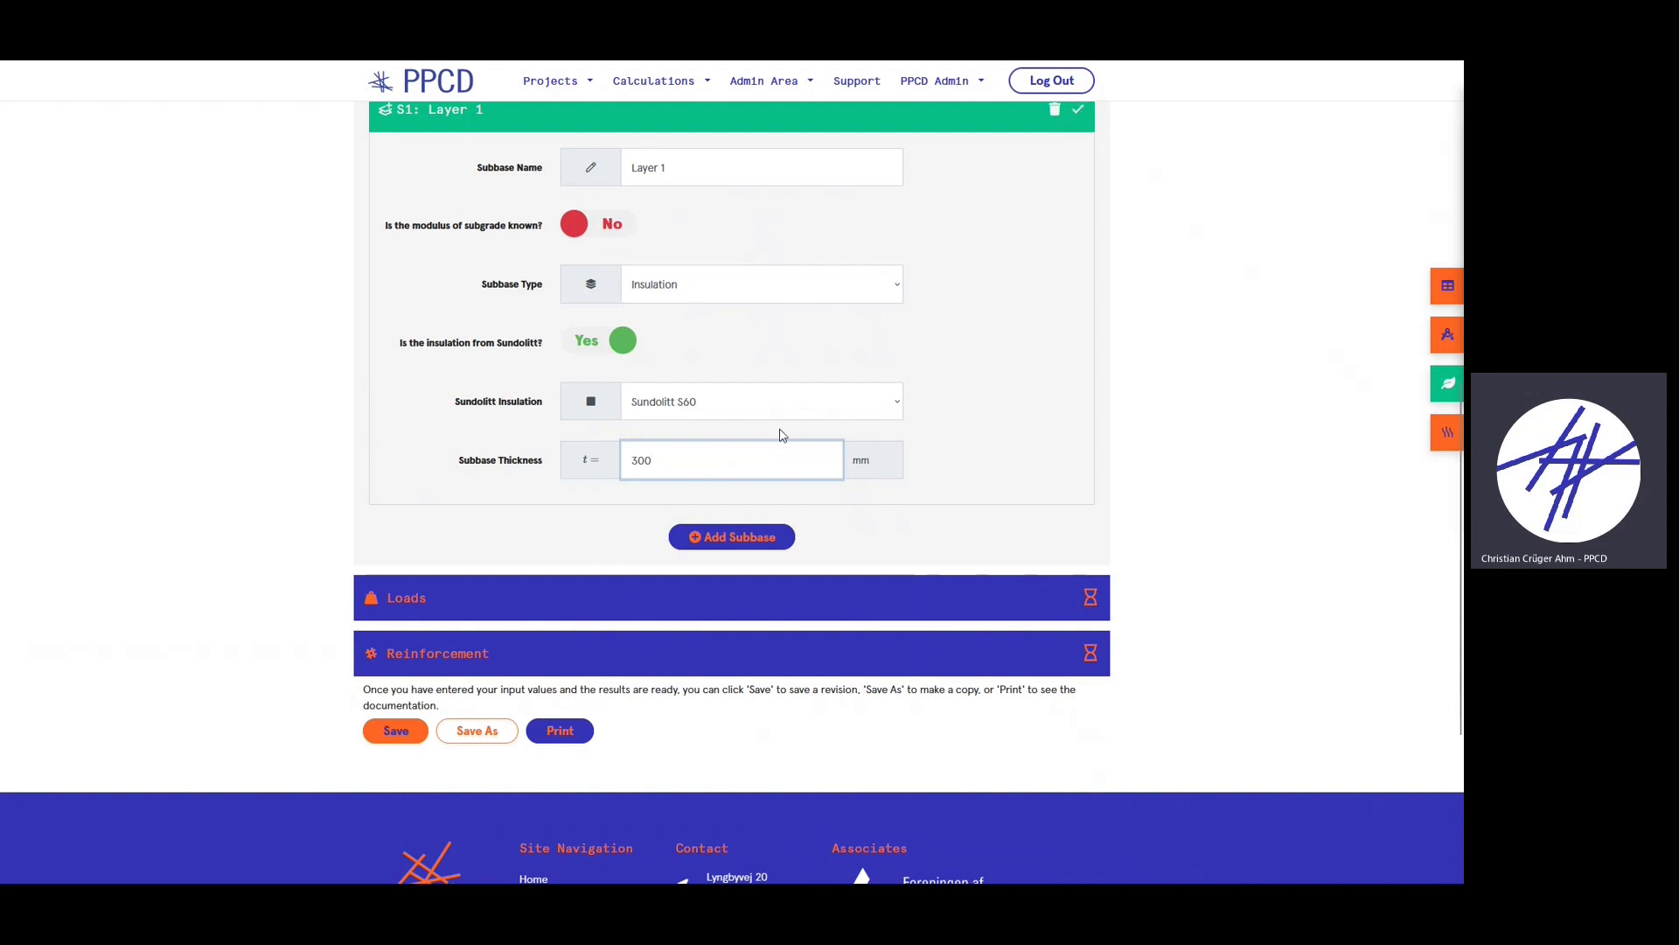
click(909, 383)
scroll(1014, 419, up, 1)
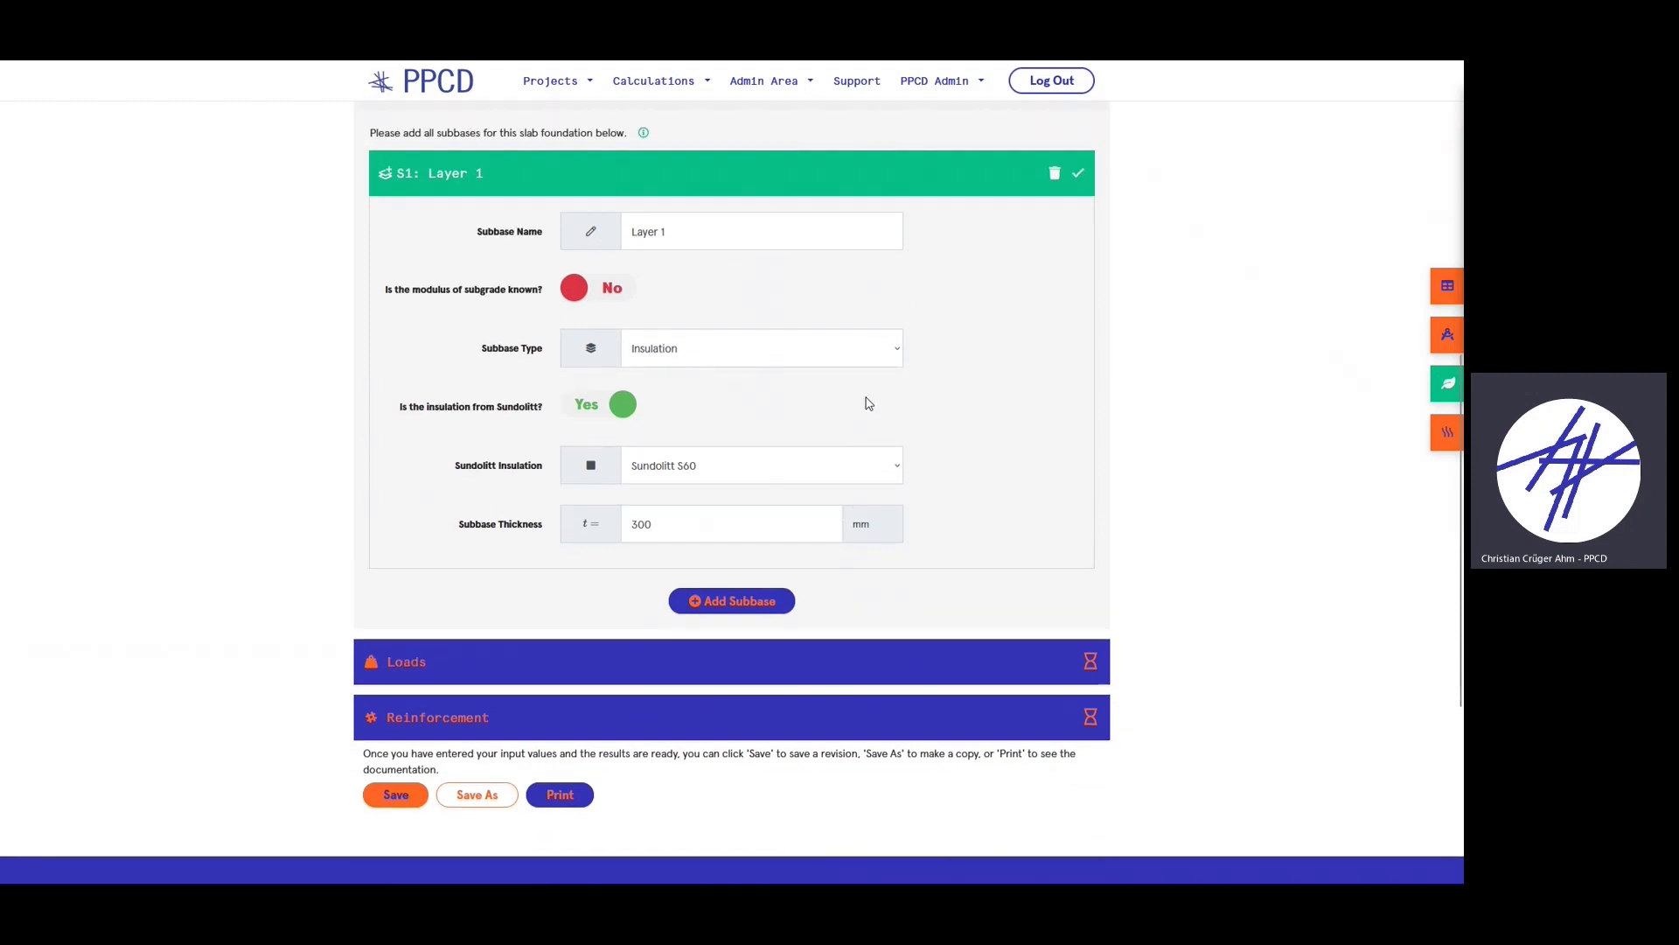
click(556, 179)
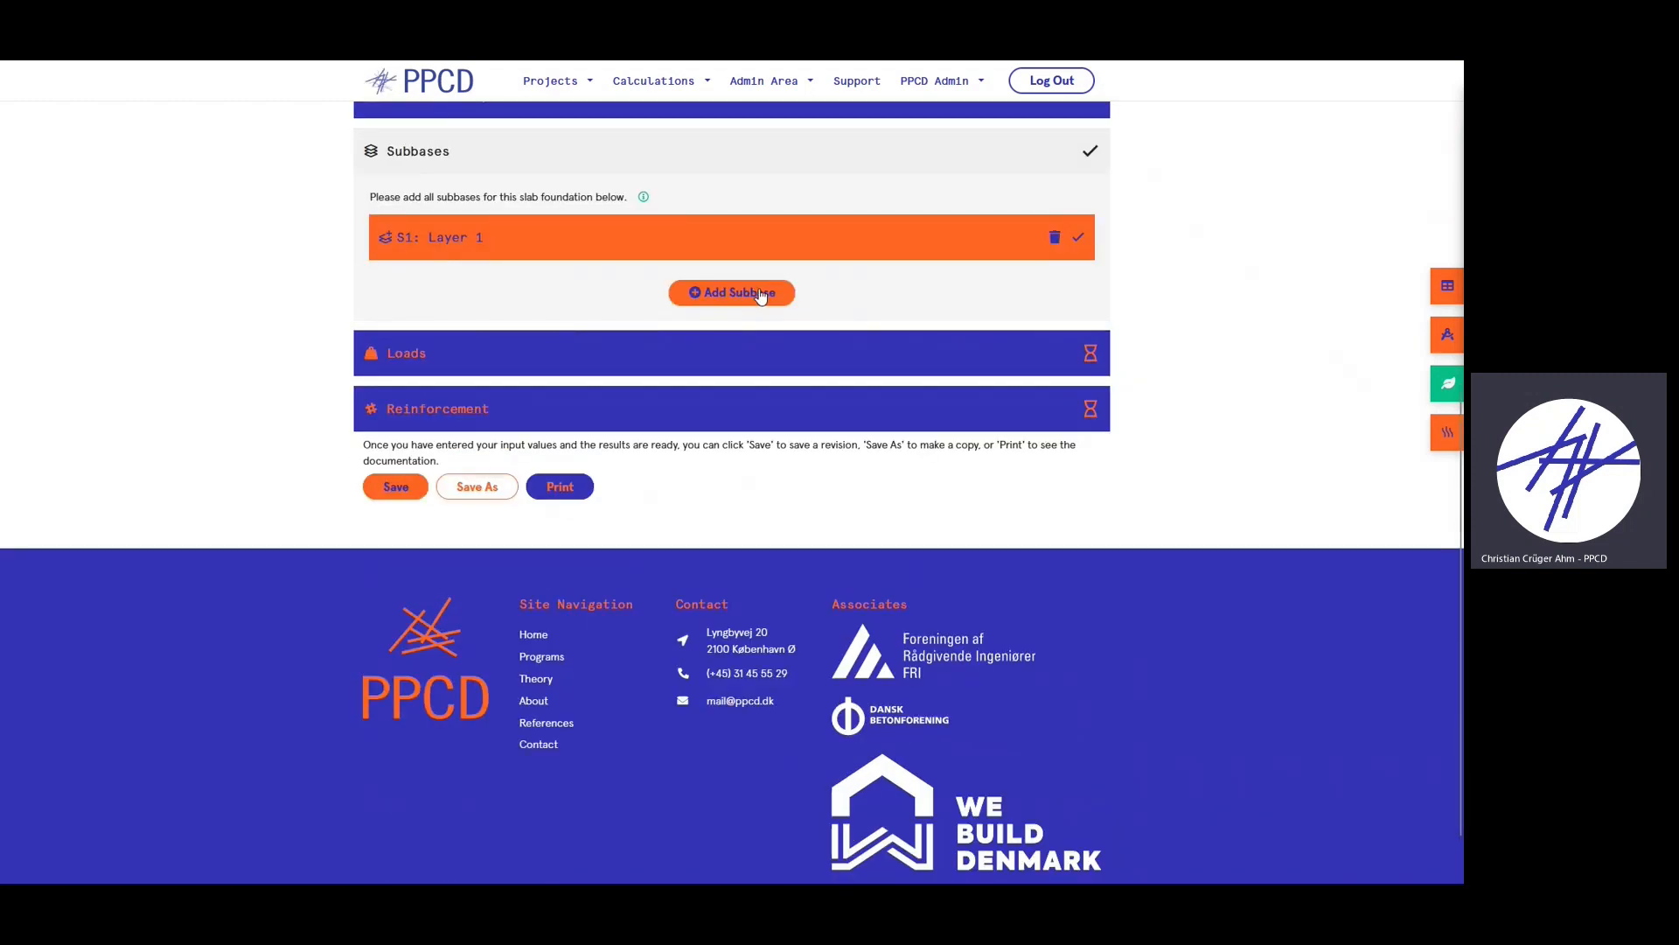
- Add a second subbase S2 named 'ground' with its modulus of subgrade marked not known
click(759, 295)
scroll(487, 332, up, 1)
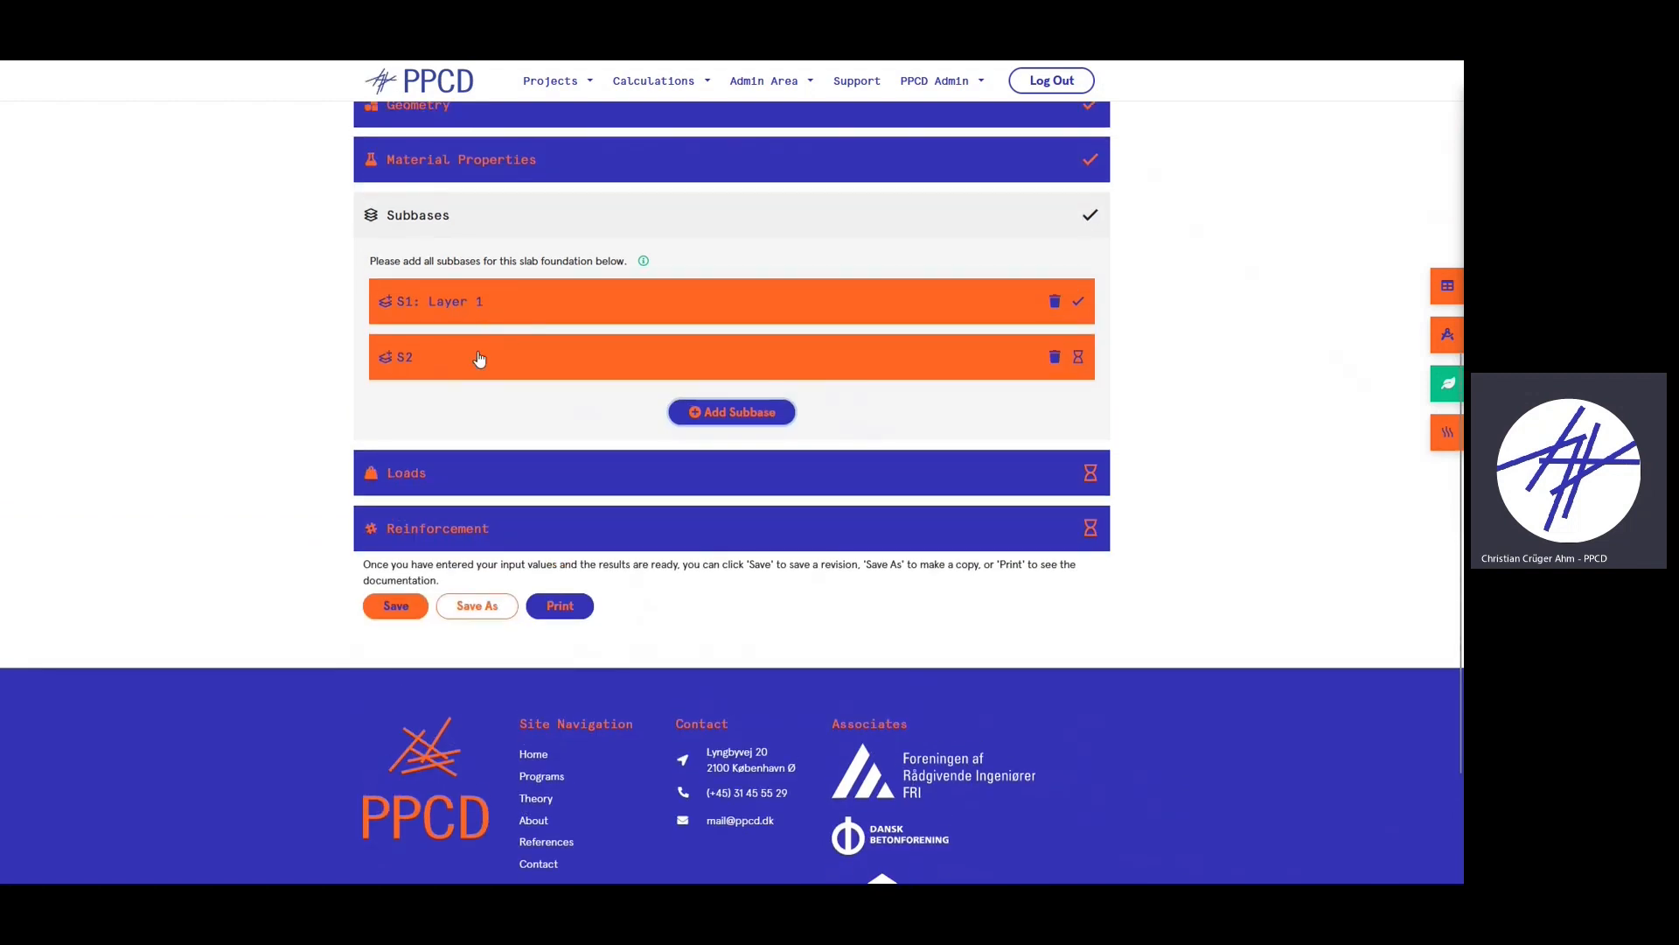
click(476, 359)
click(634, 416)
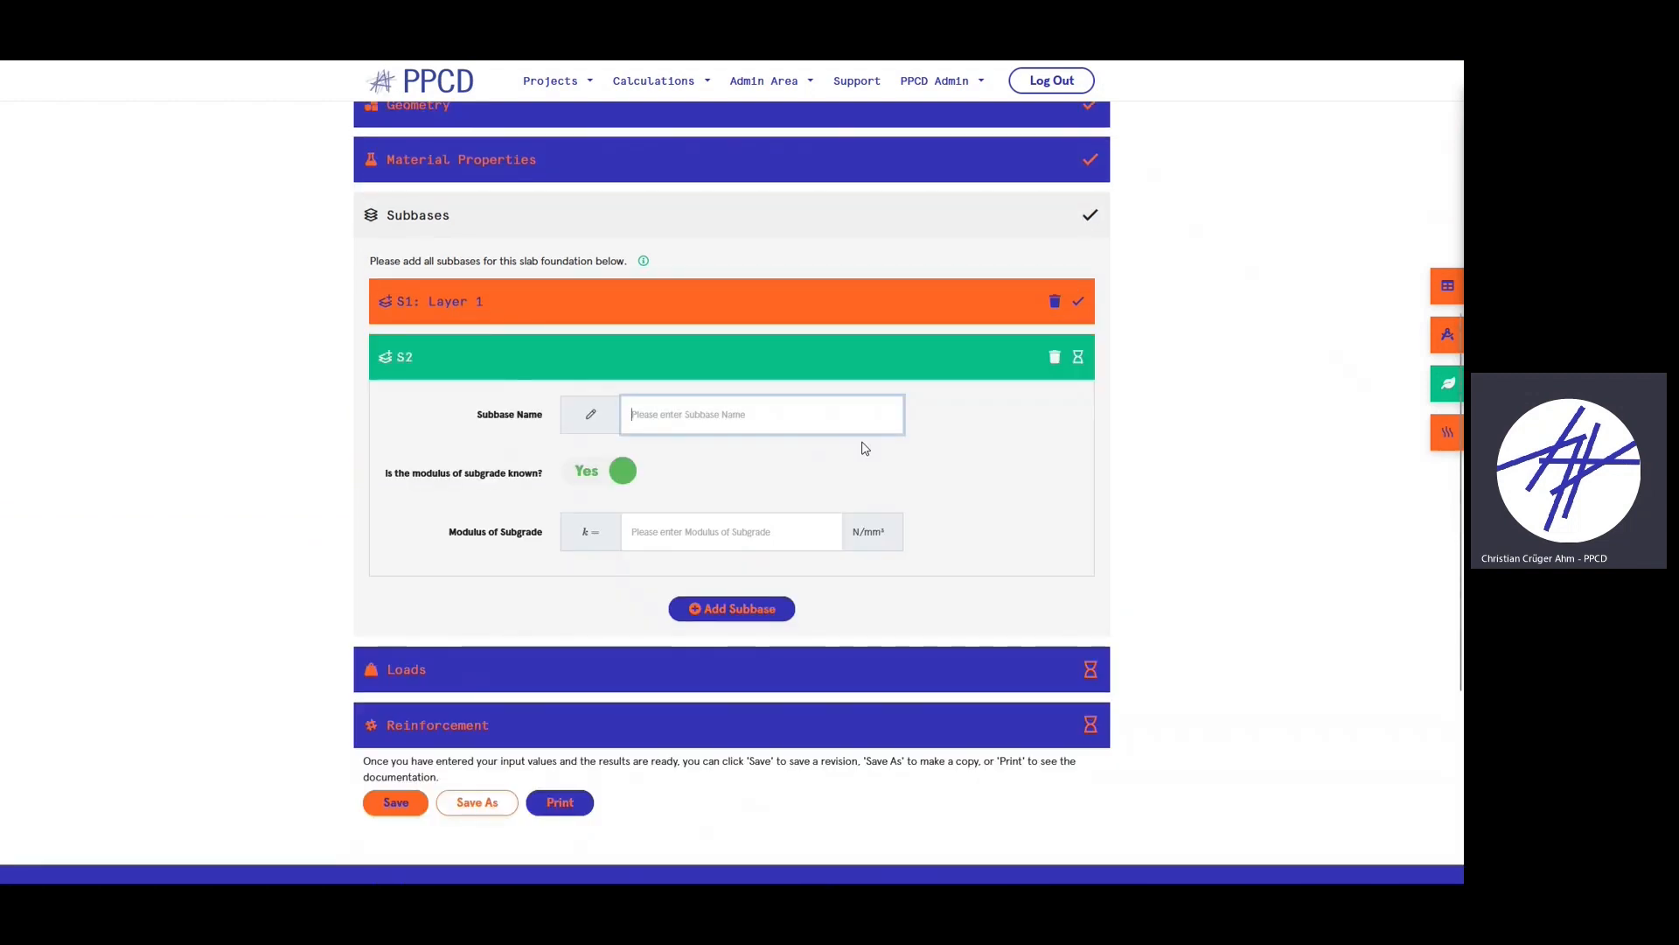
text(ground)
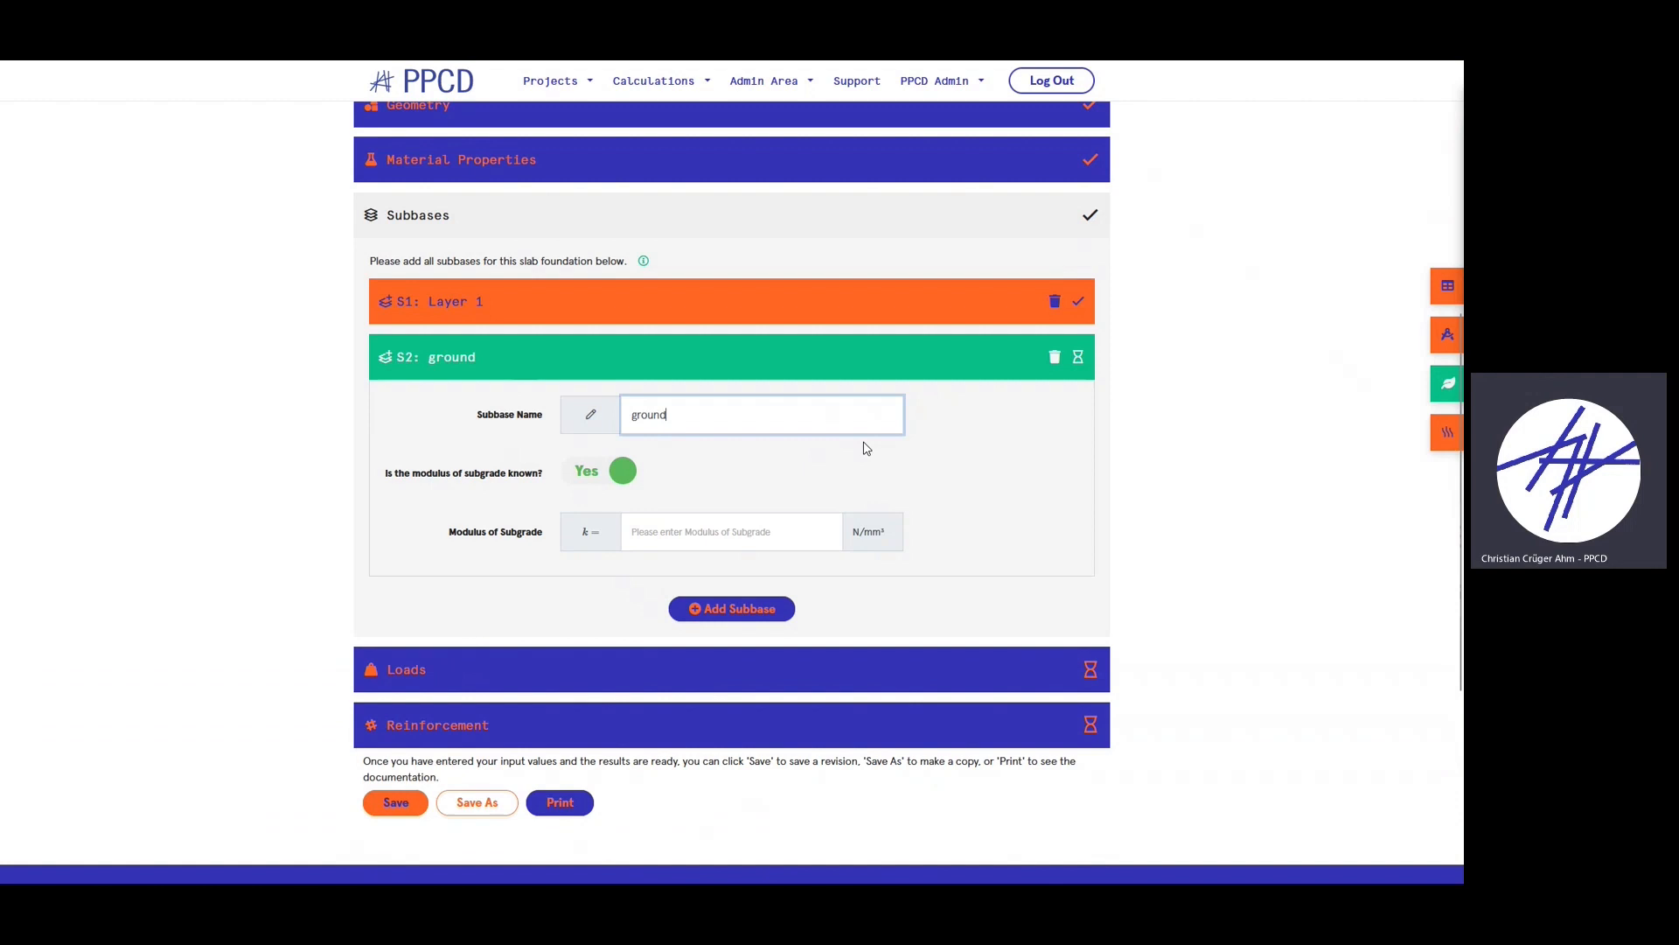
click(617, 472)
- Set the S2 ground type to Well compacted sand
scroll(681, 544, down, 1)
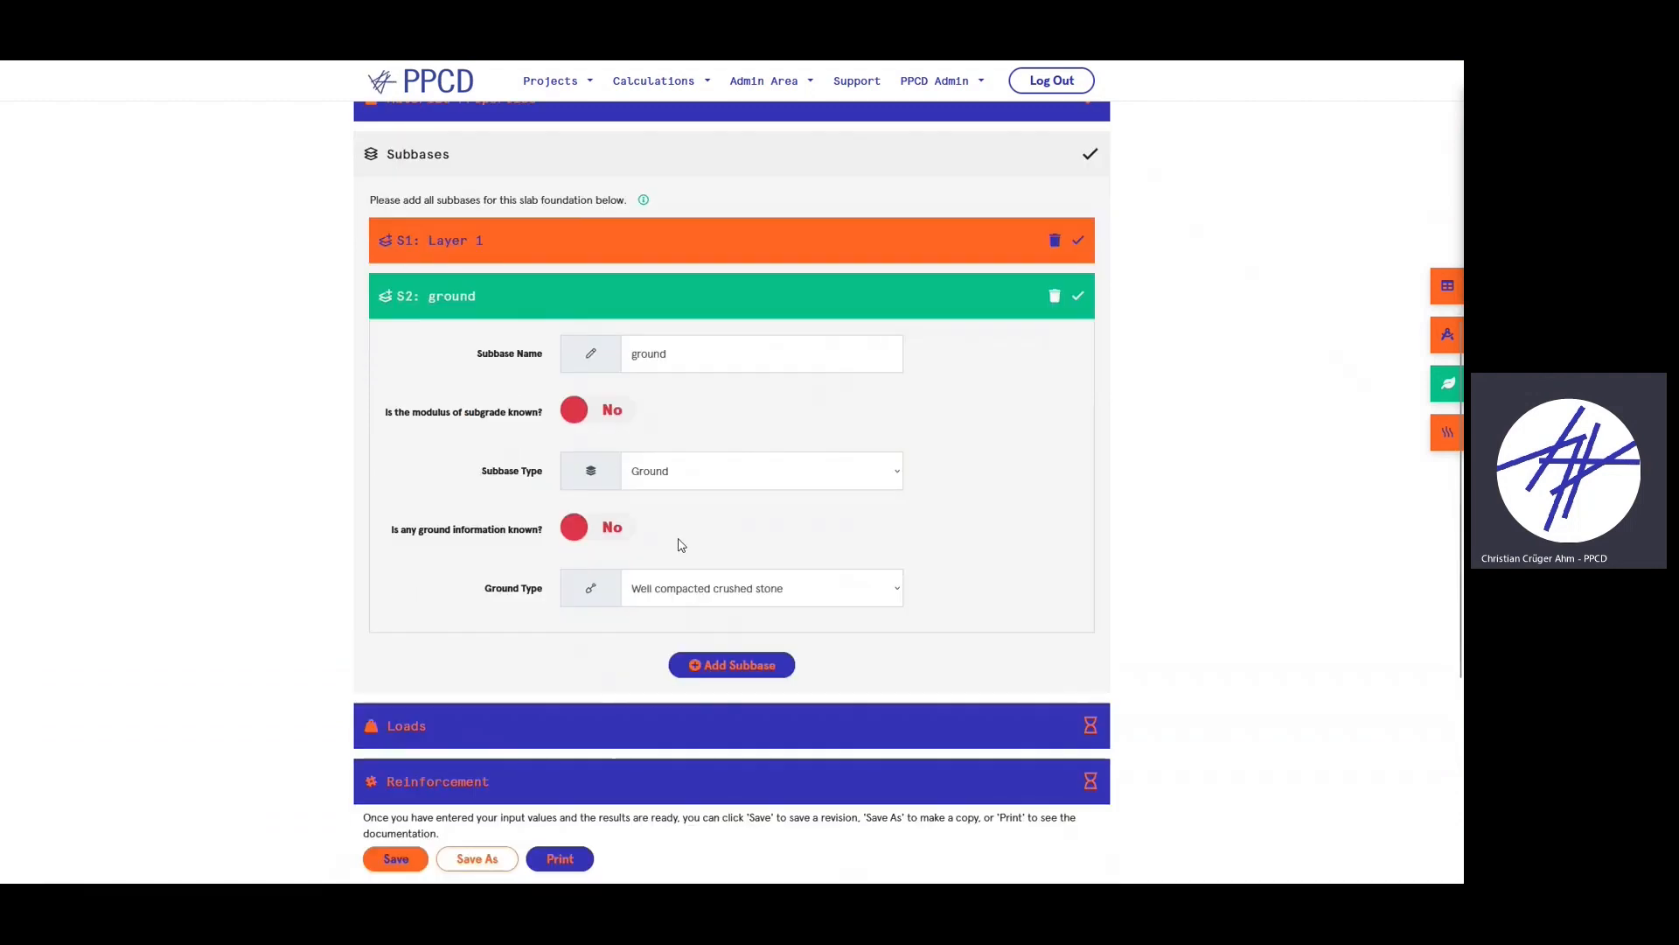
click(743, 586)
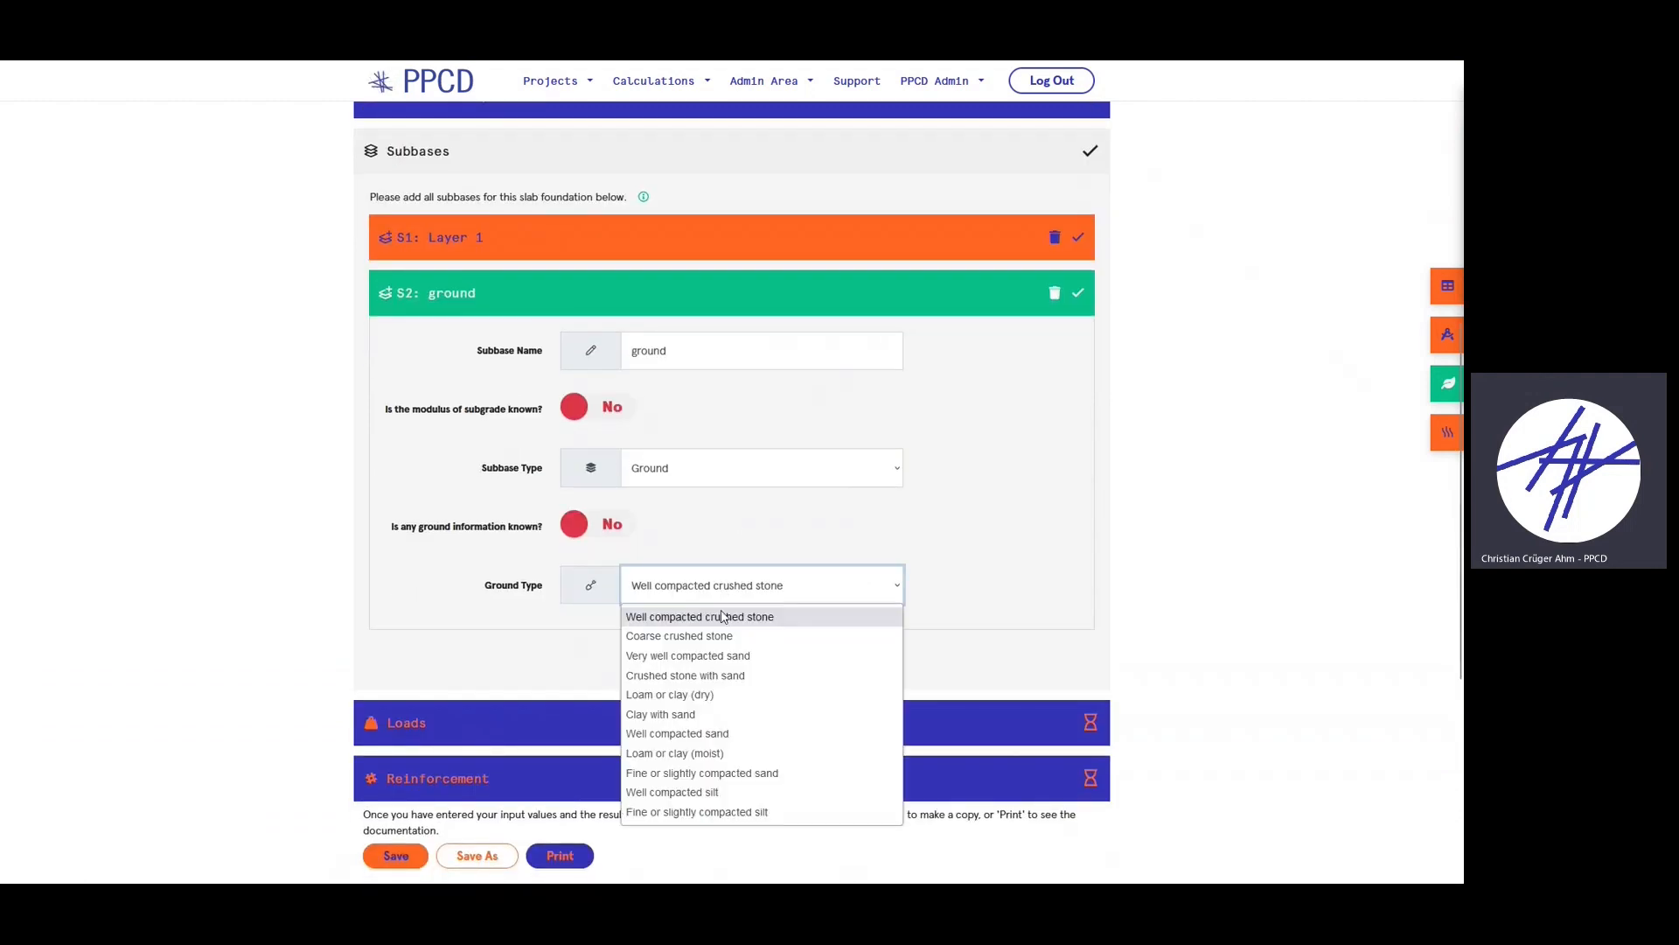
click(705, 733)
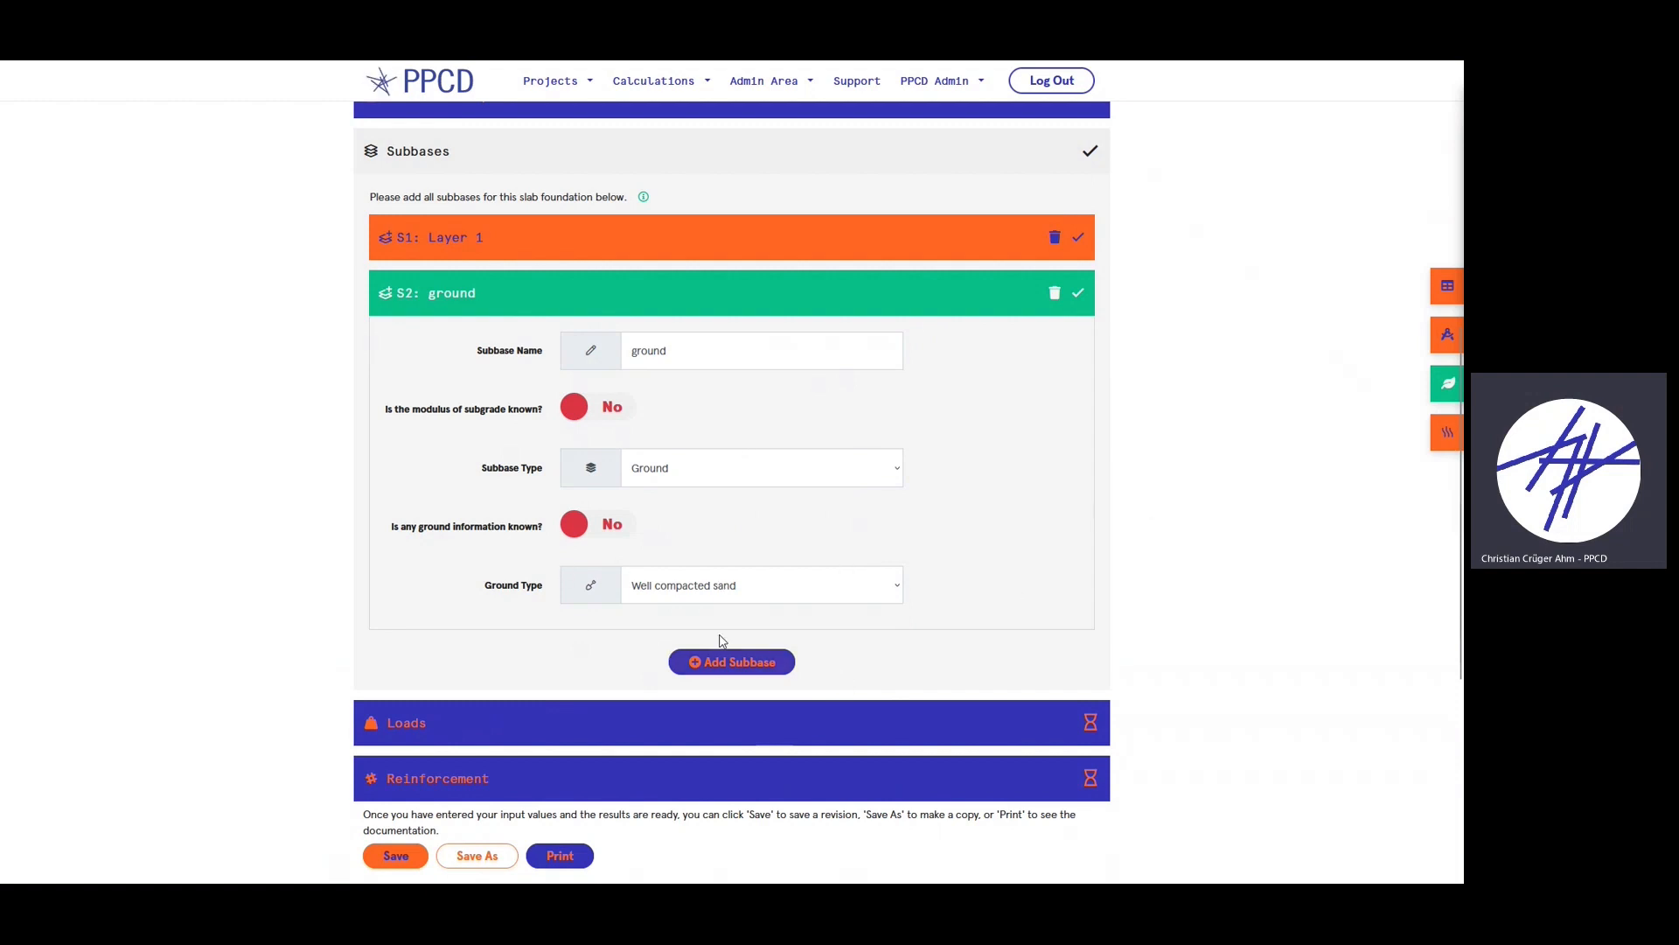
scroll(961, 557, down, 1)
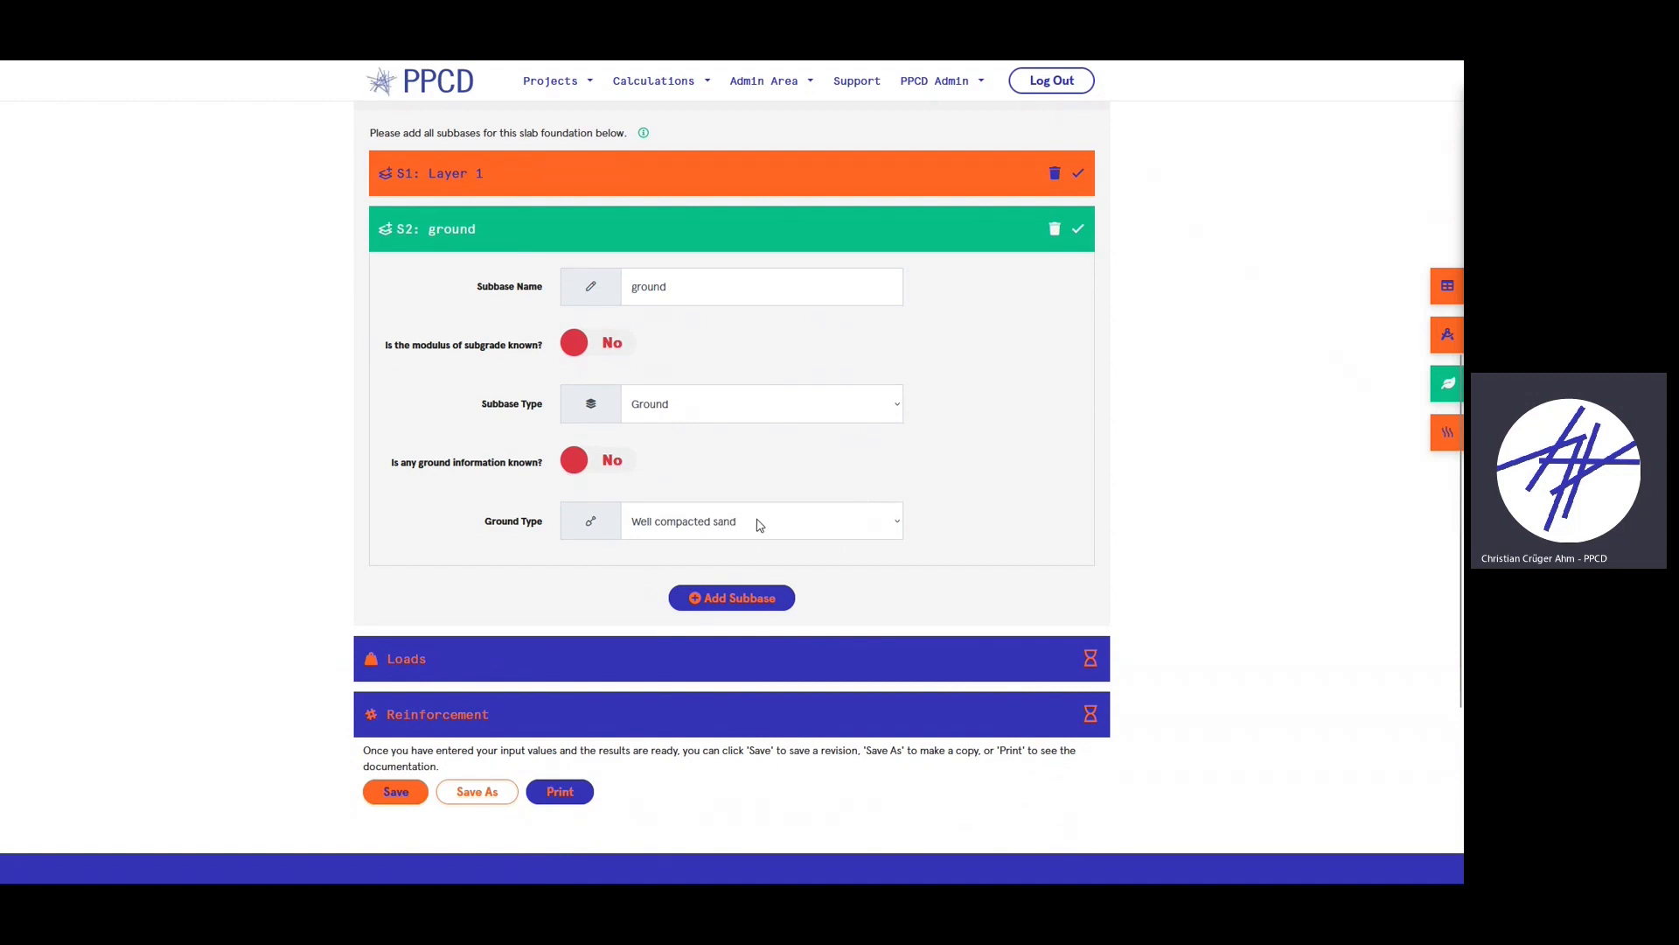
- Try California Bearing Ratio ground information, revert to Well compacted sand, then collapse S2
click(584, 464)
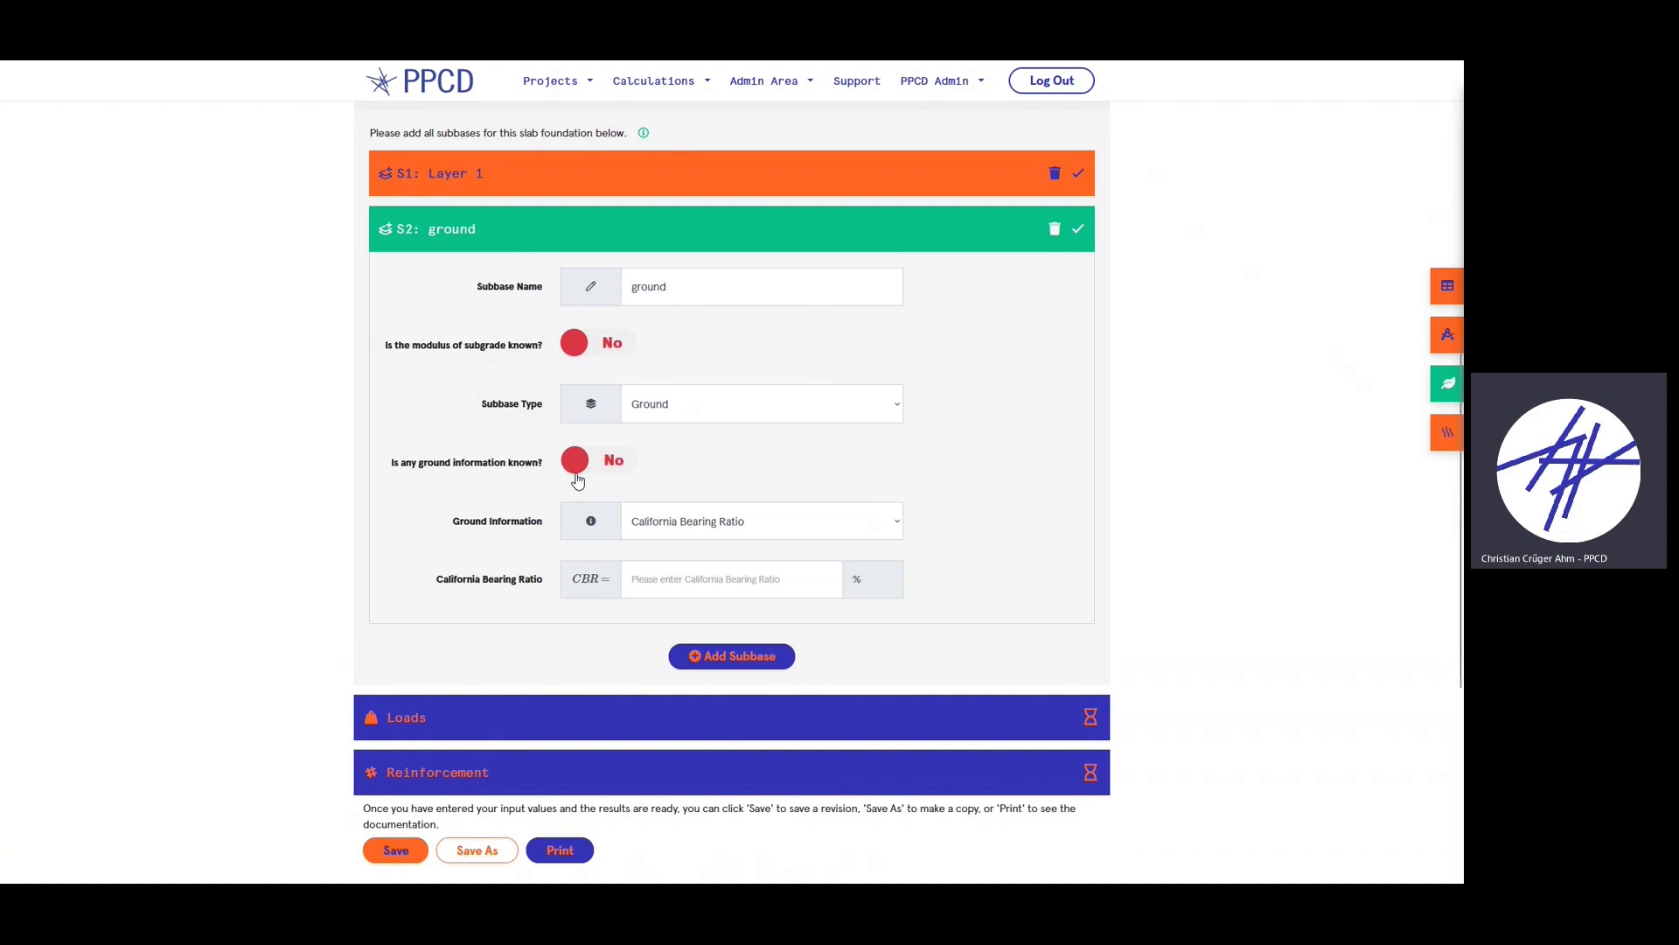
click(763, 530)
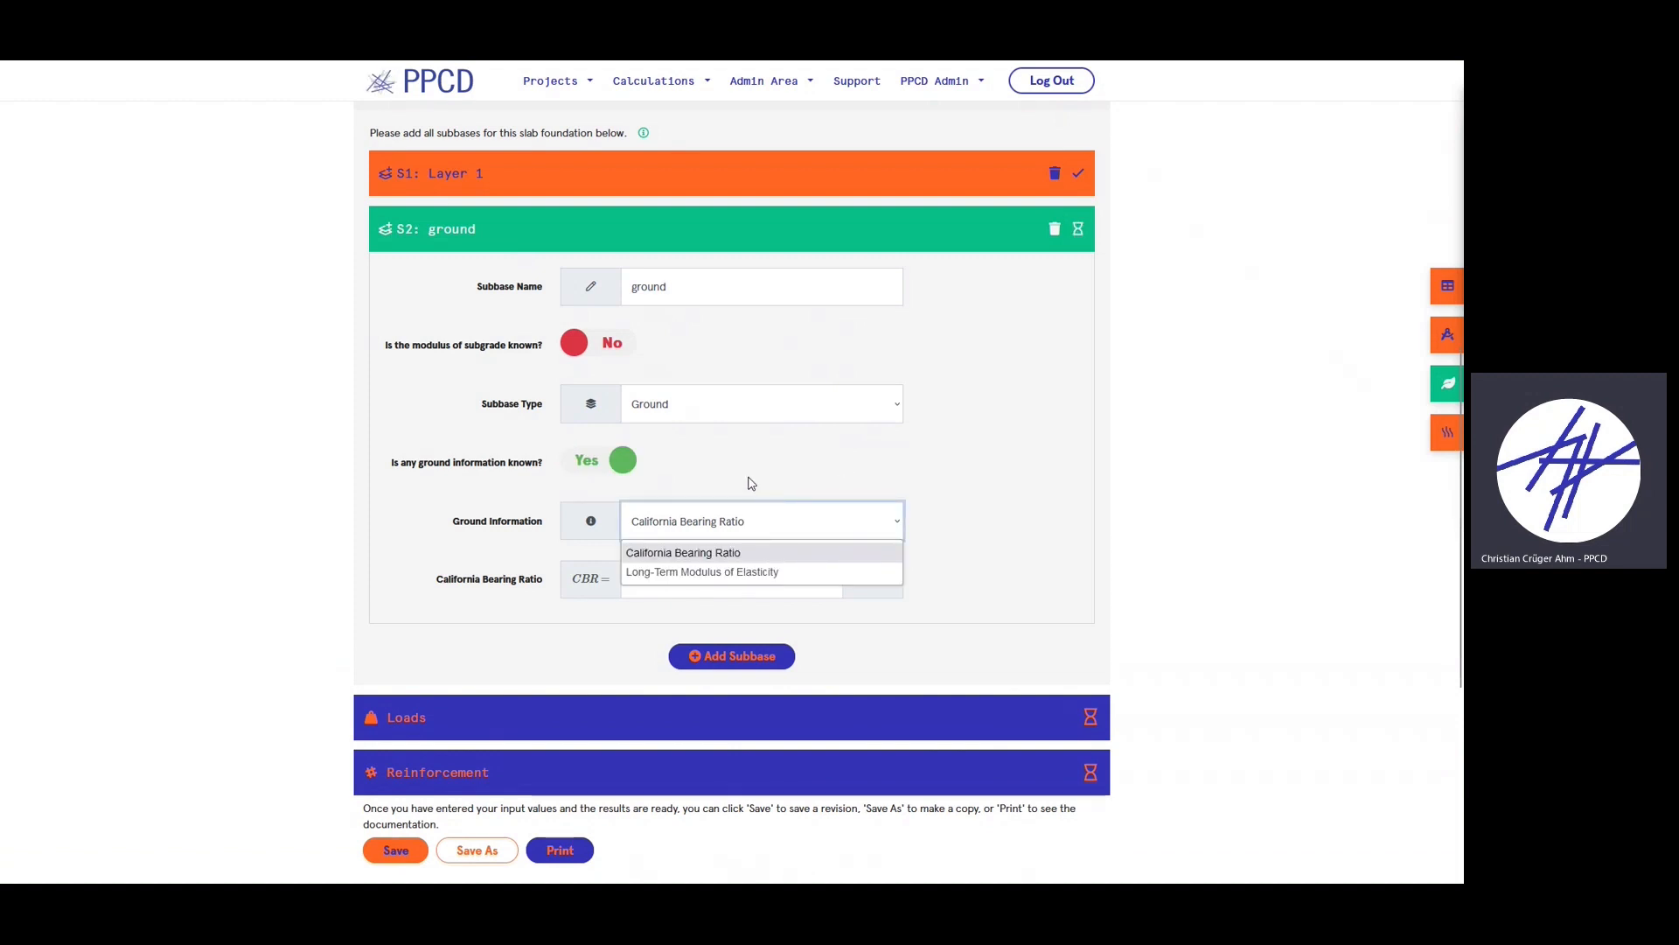
click(741, 551)
click(612, 463)
click(695, 520)
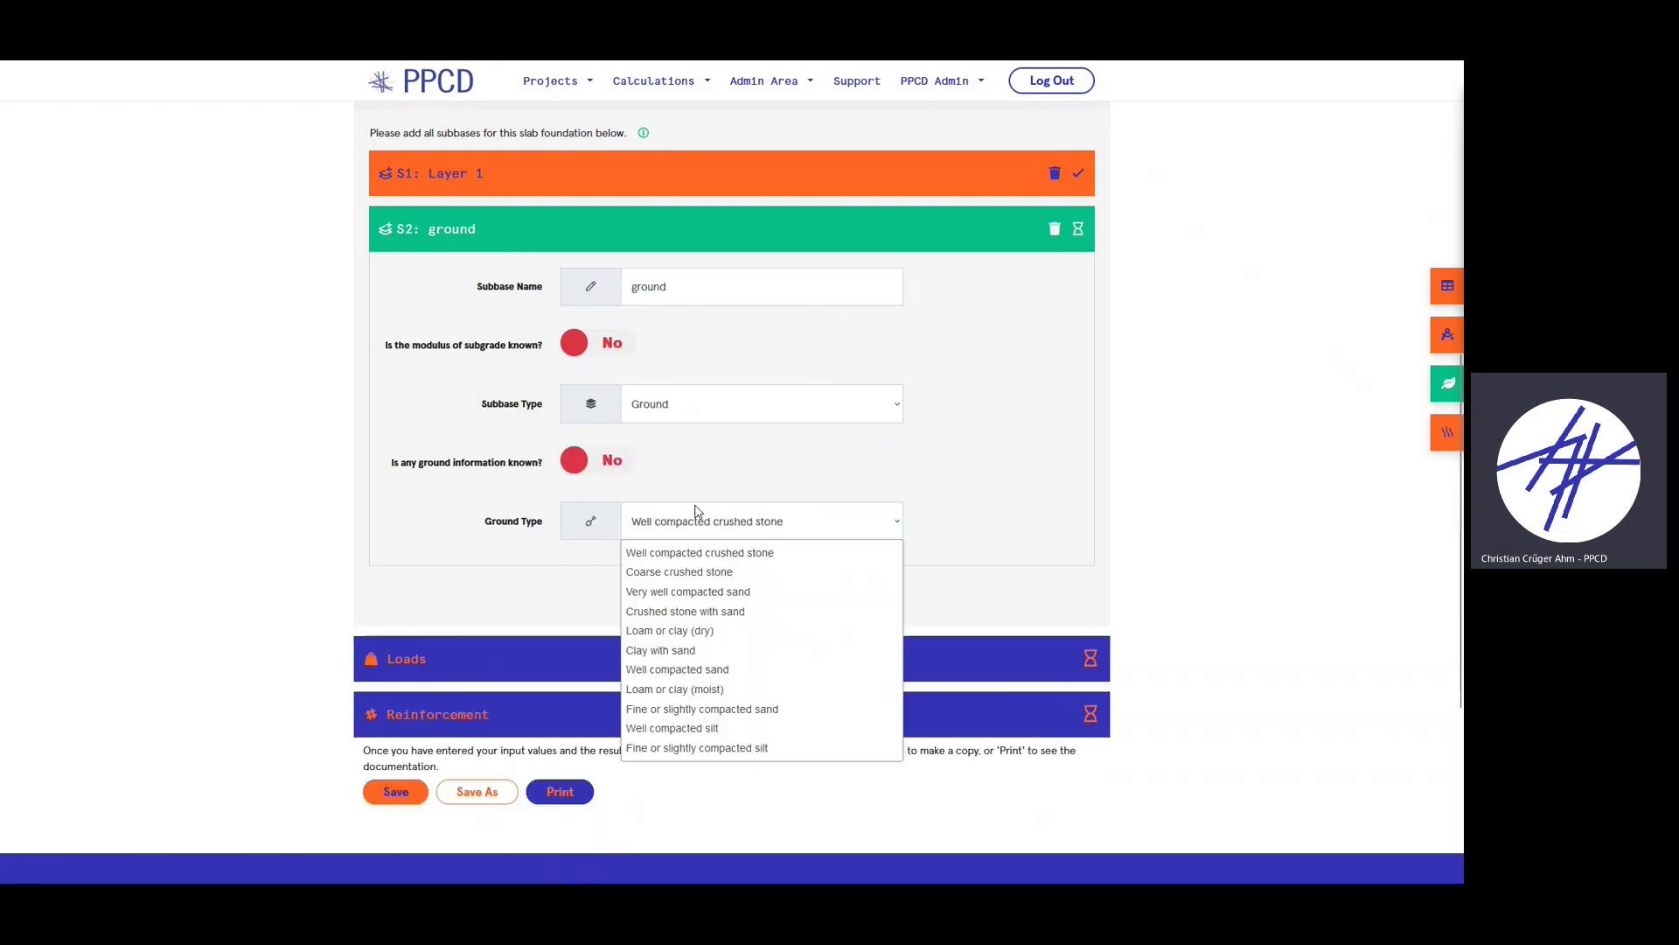
click(709, 670)
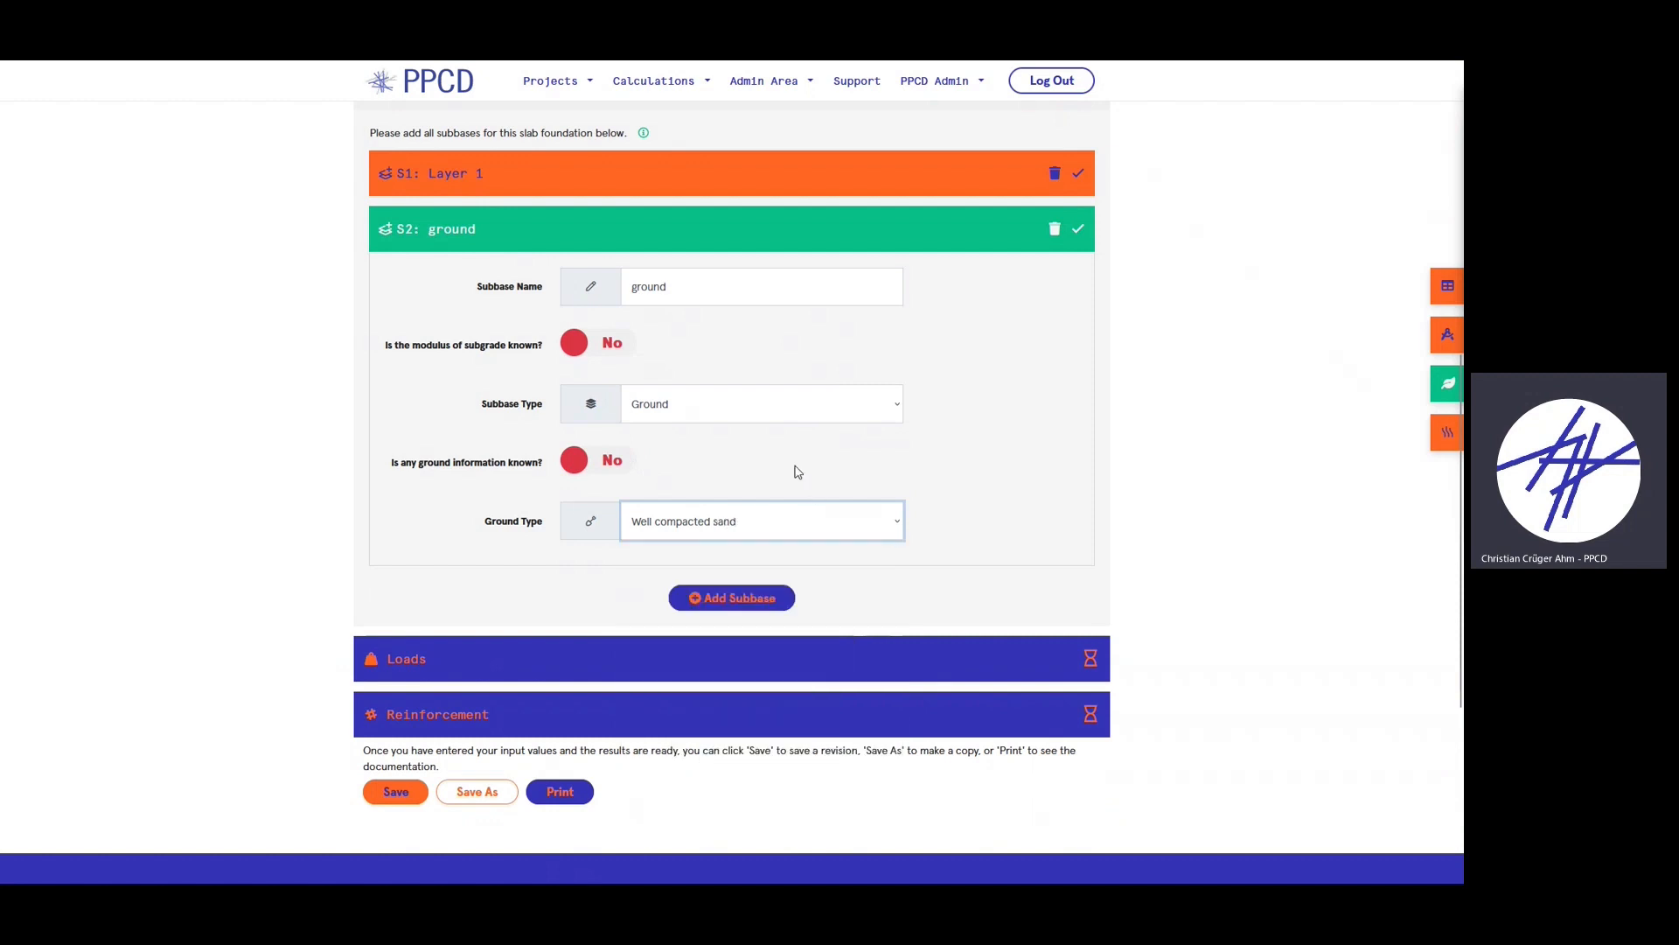
click(619, 226)
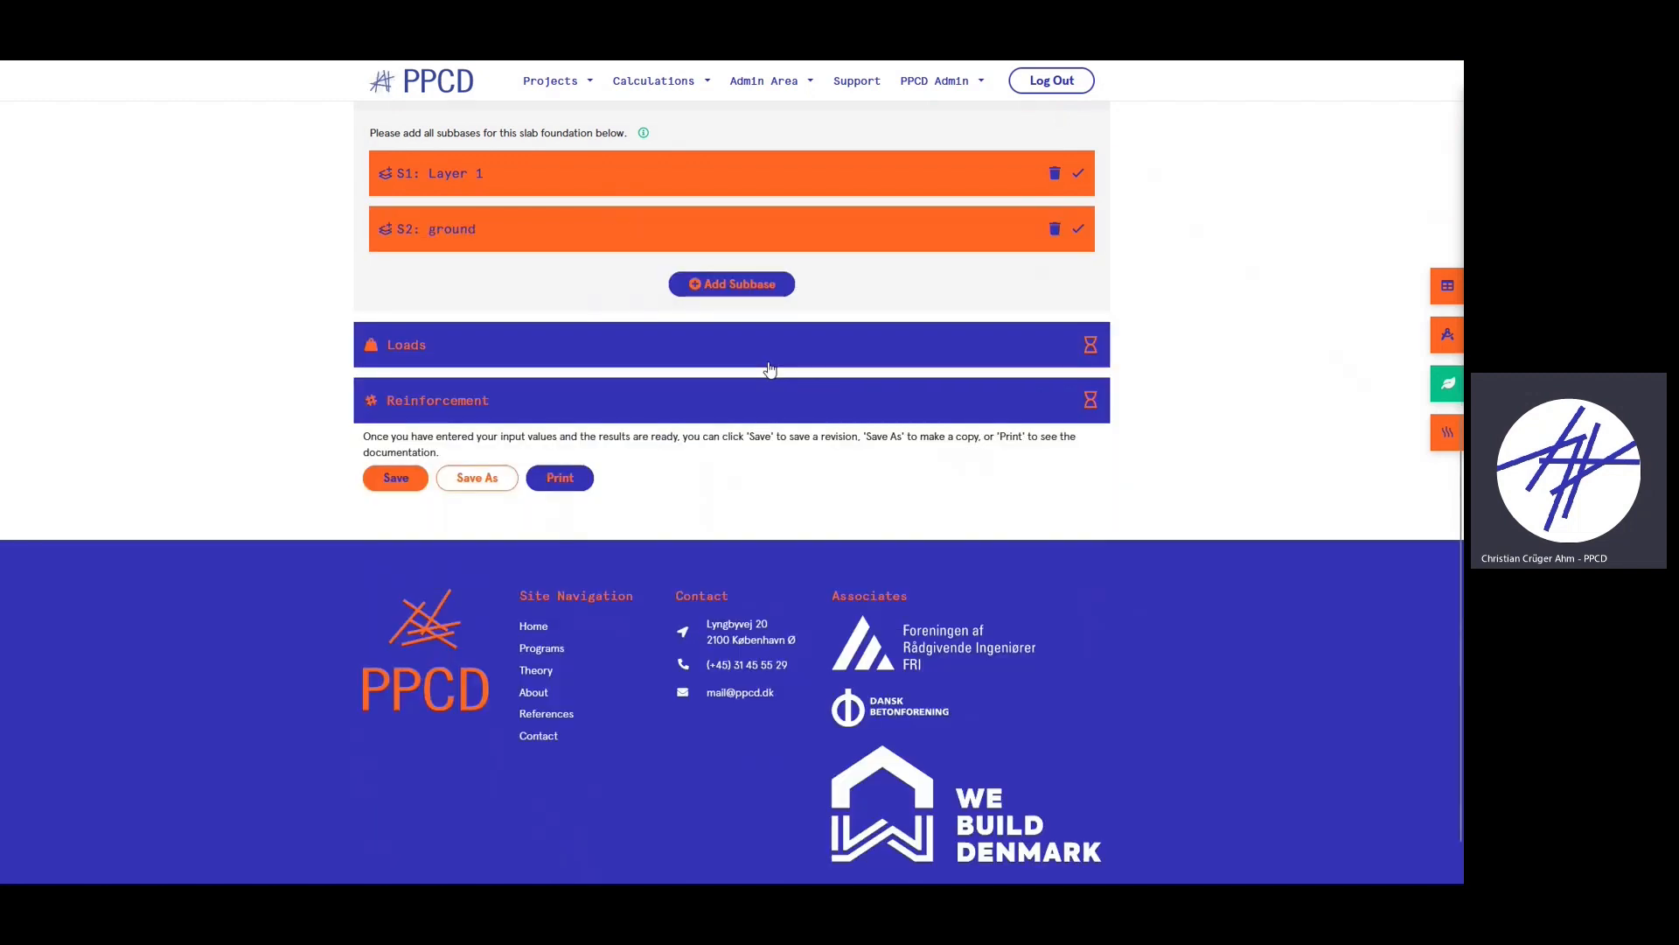
- Collapse the Layer 1 subbase and add a new manual load in the Loads section
scroll(718, 411, up, 2)
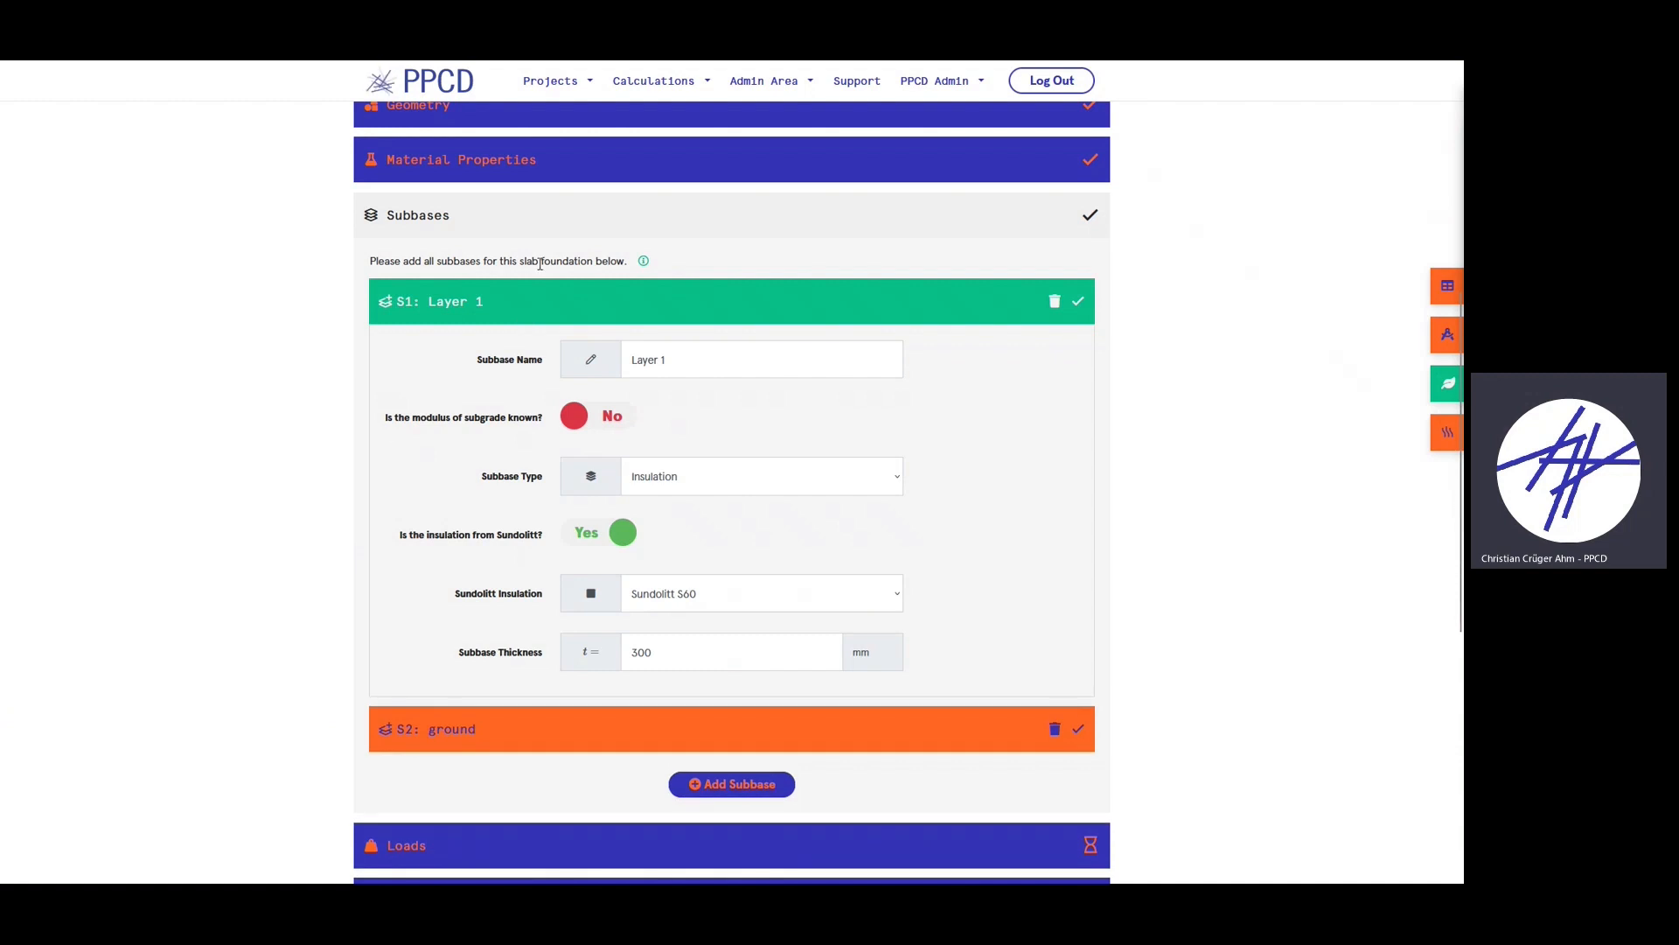
click(486, 306)
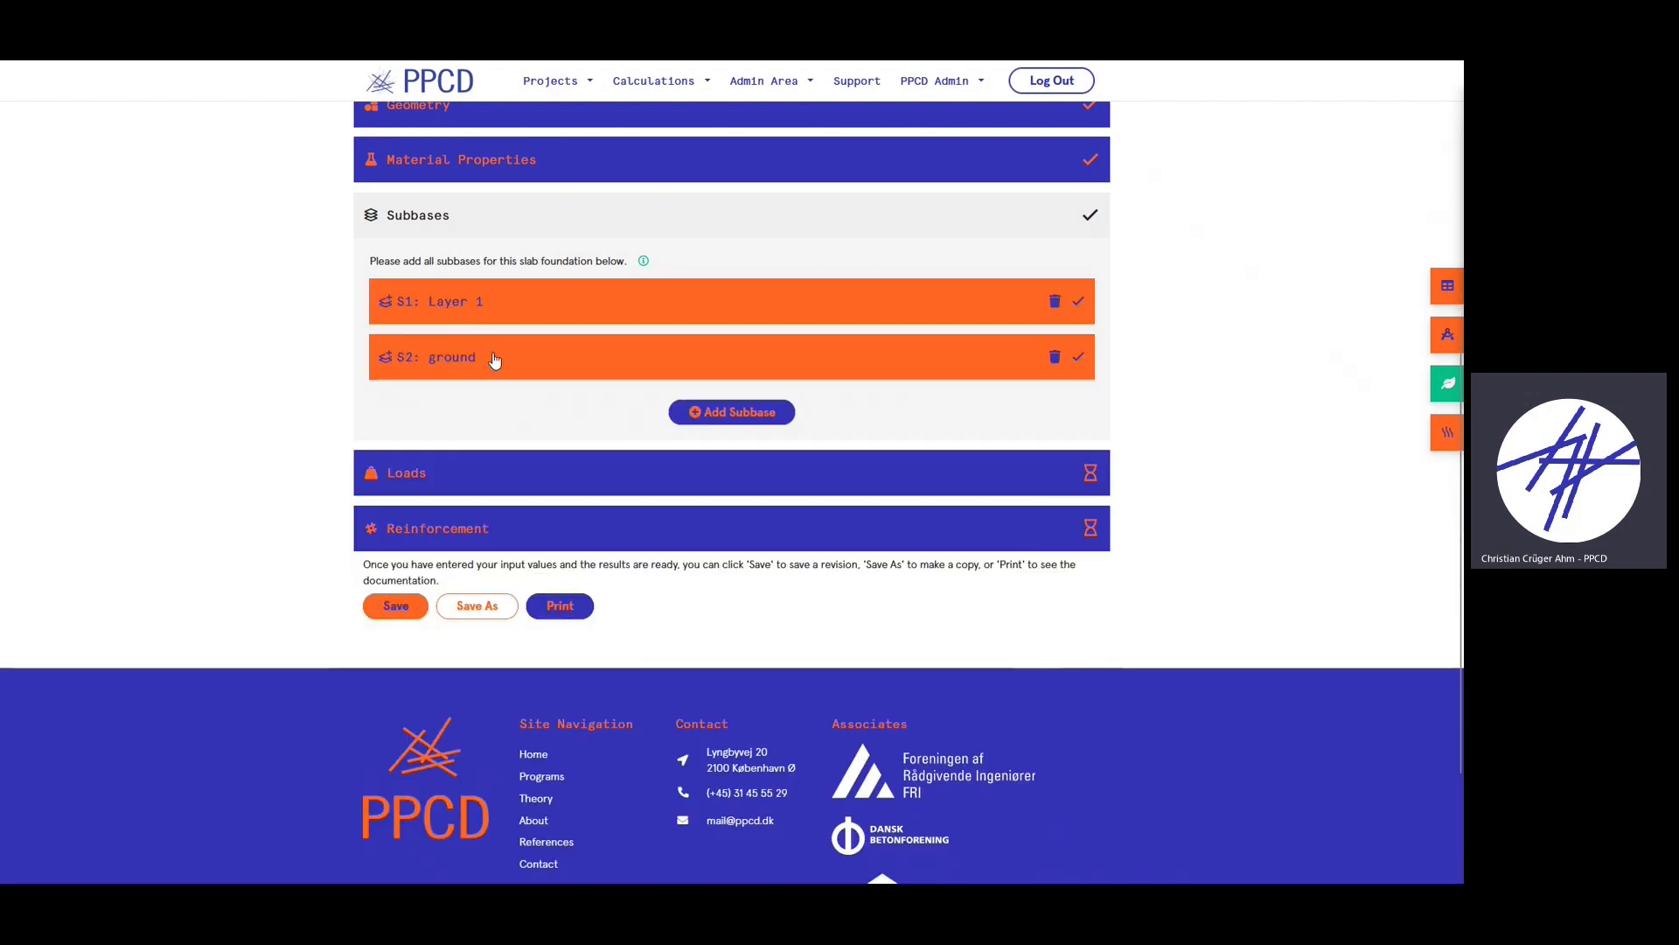
click(472, 487)
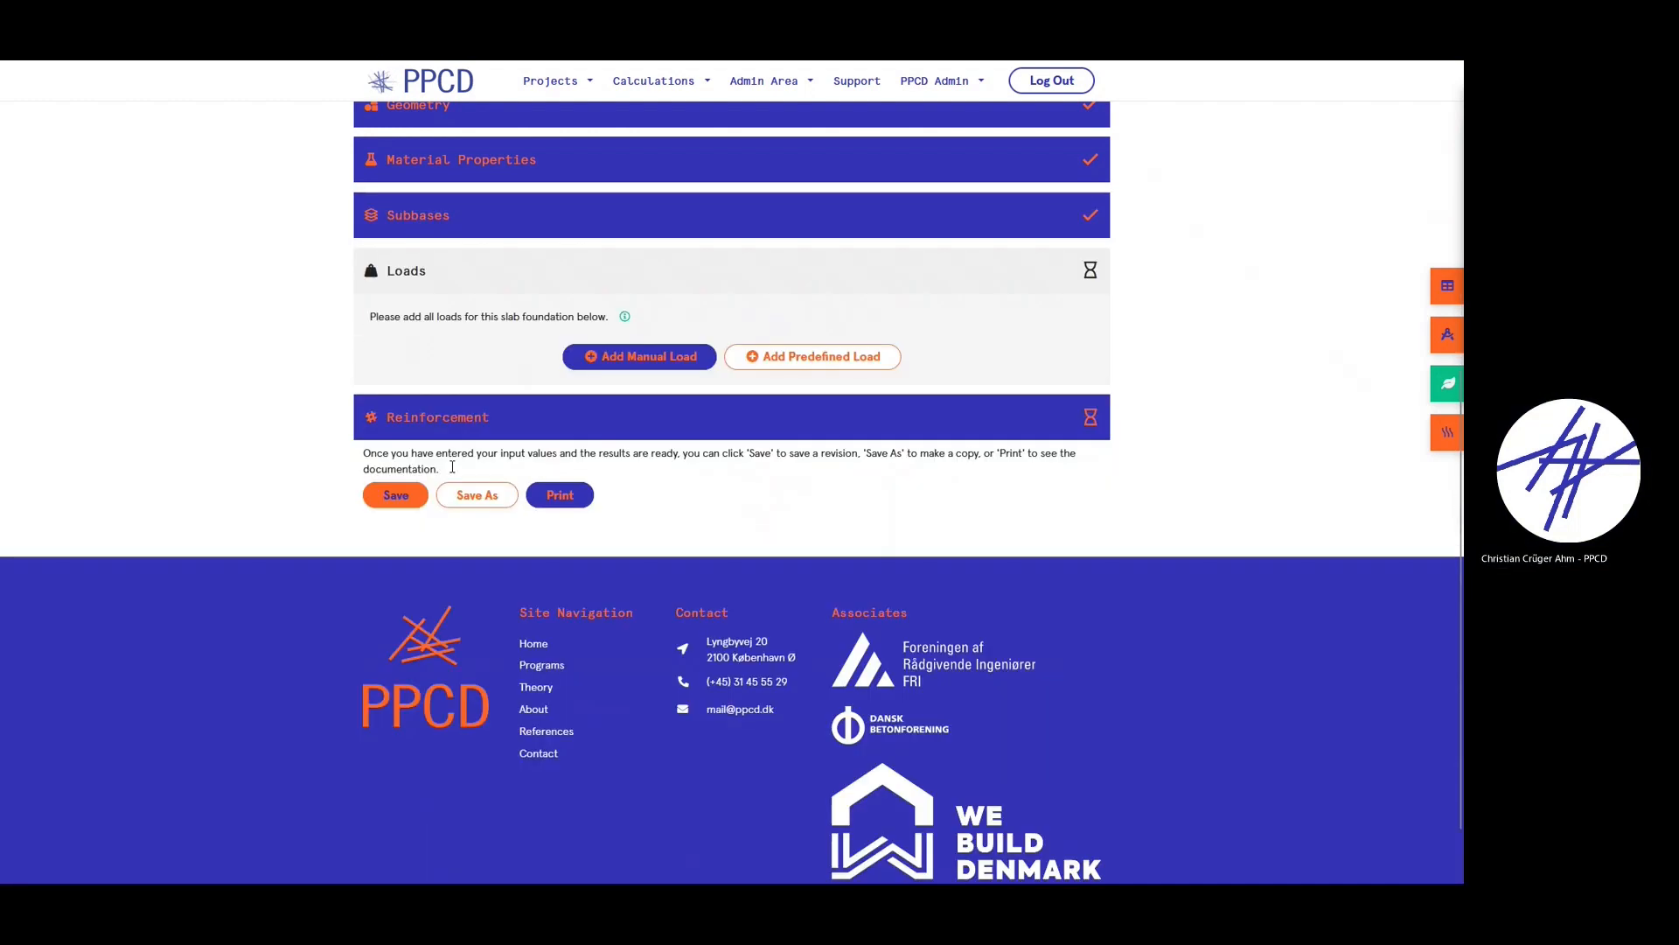
scroll(472, 507, up, 1)
click(652, 421)
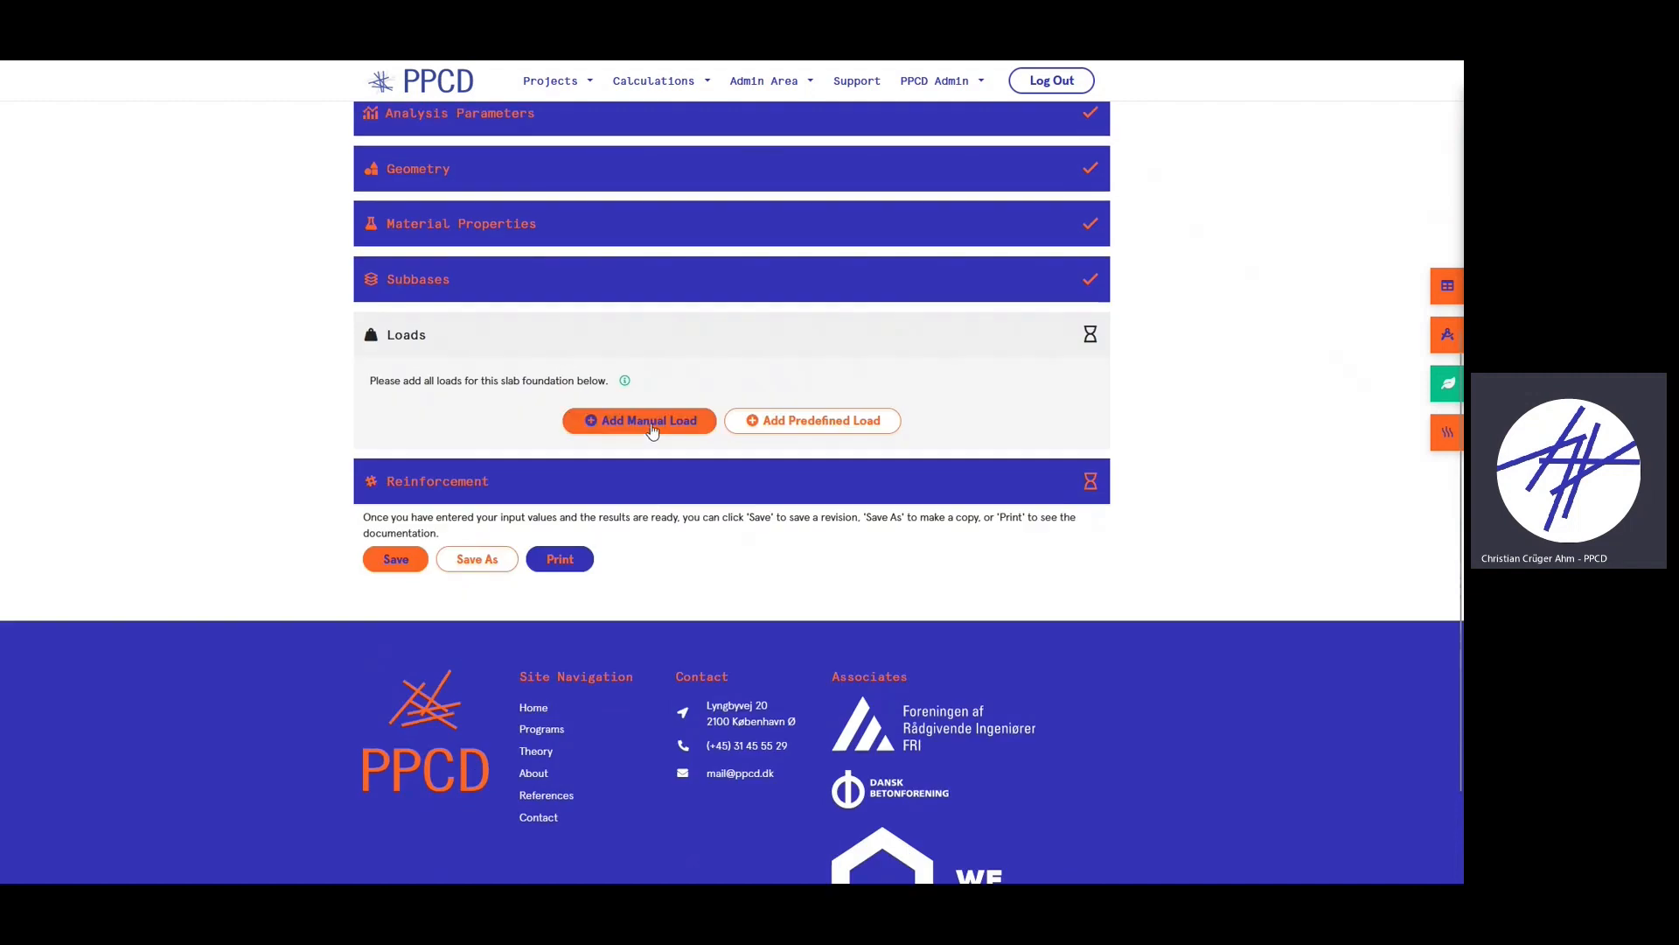
- Name the new load 'test load' and keep Concentrated Load as its type
scroll(946, 602, down, 2)
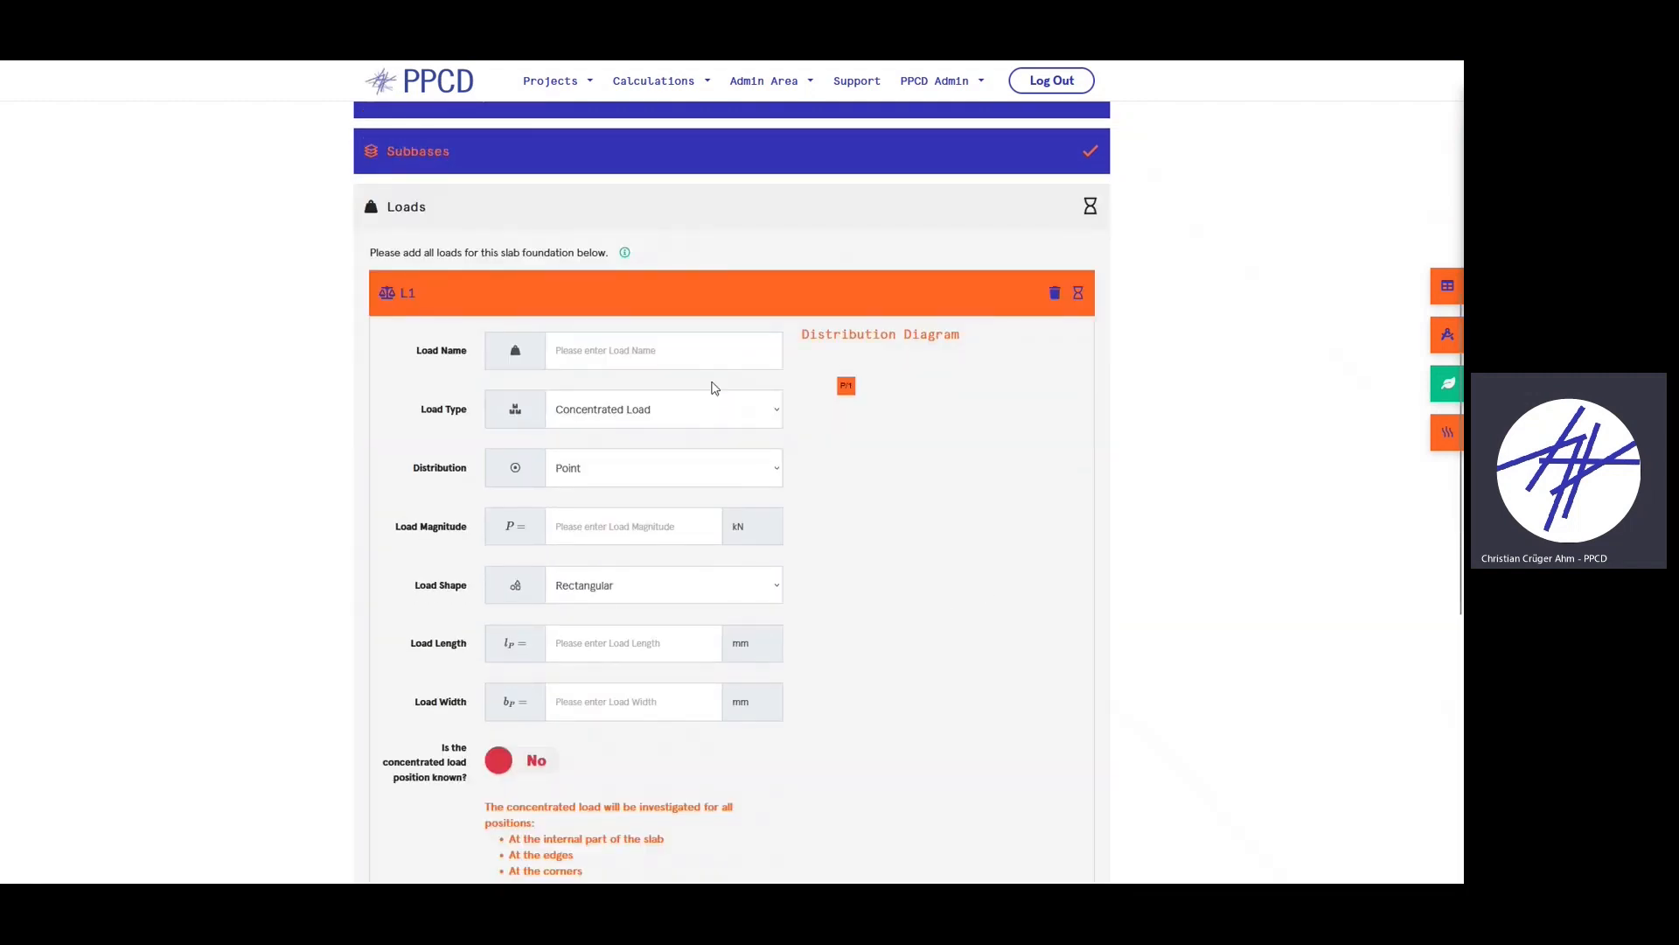
click(637, 366)
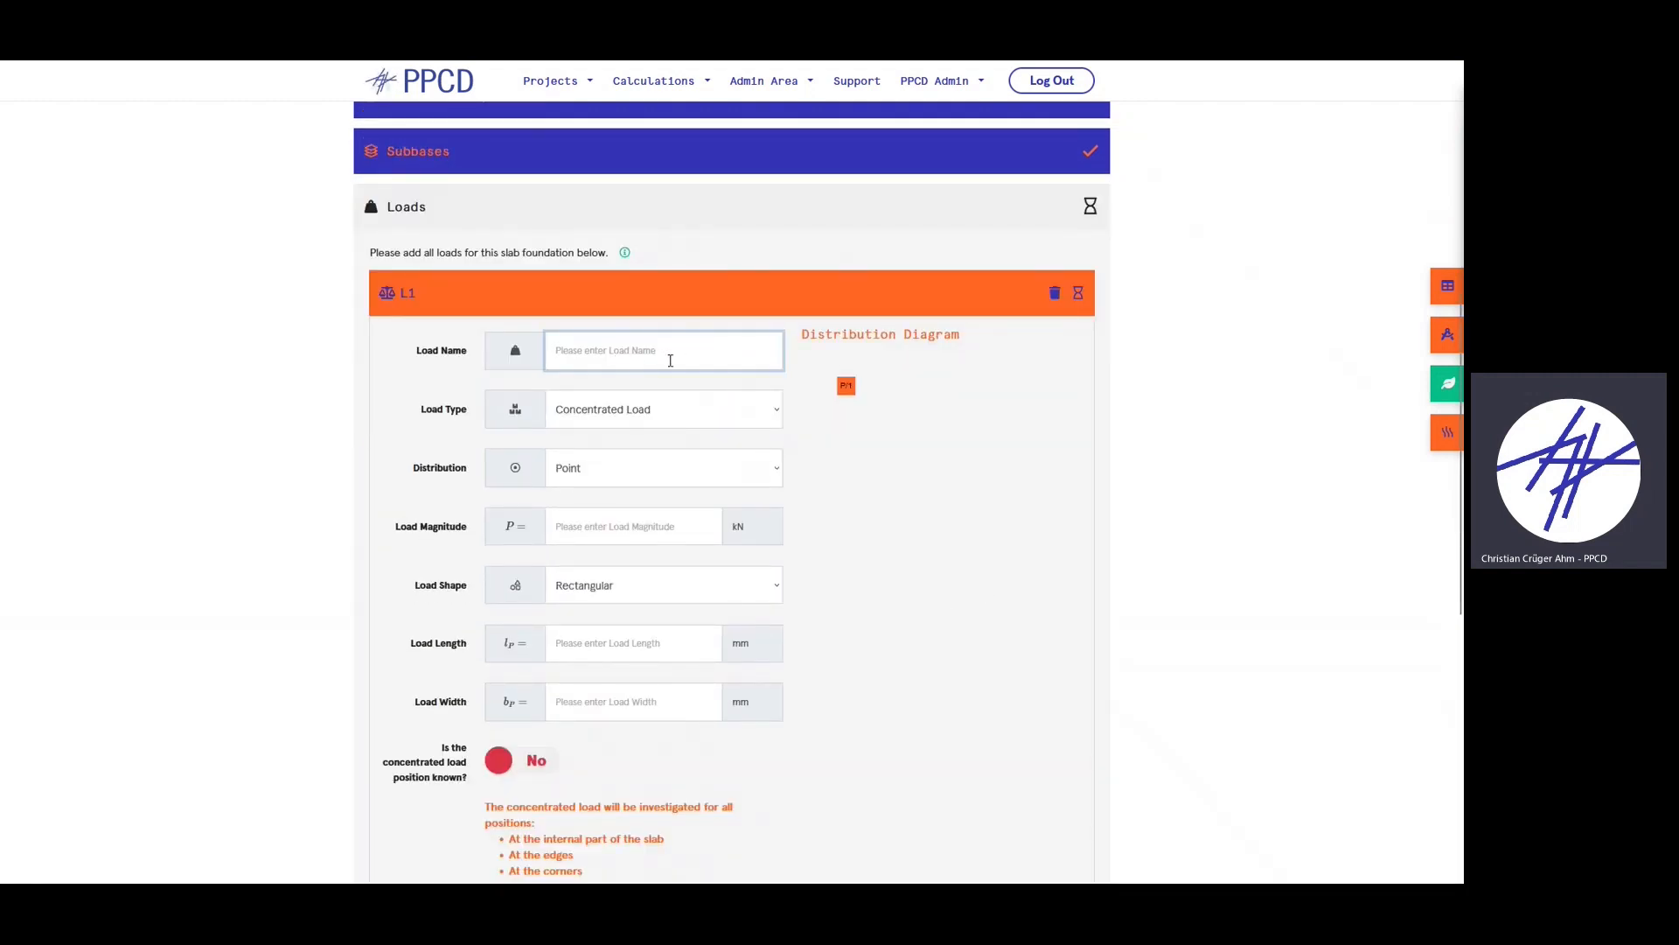
text(test load)
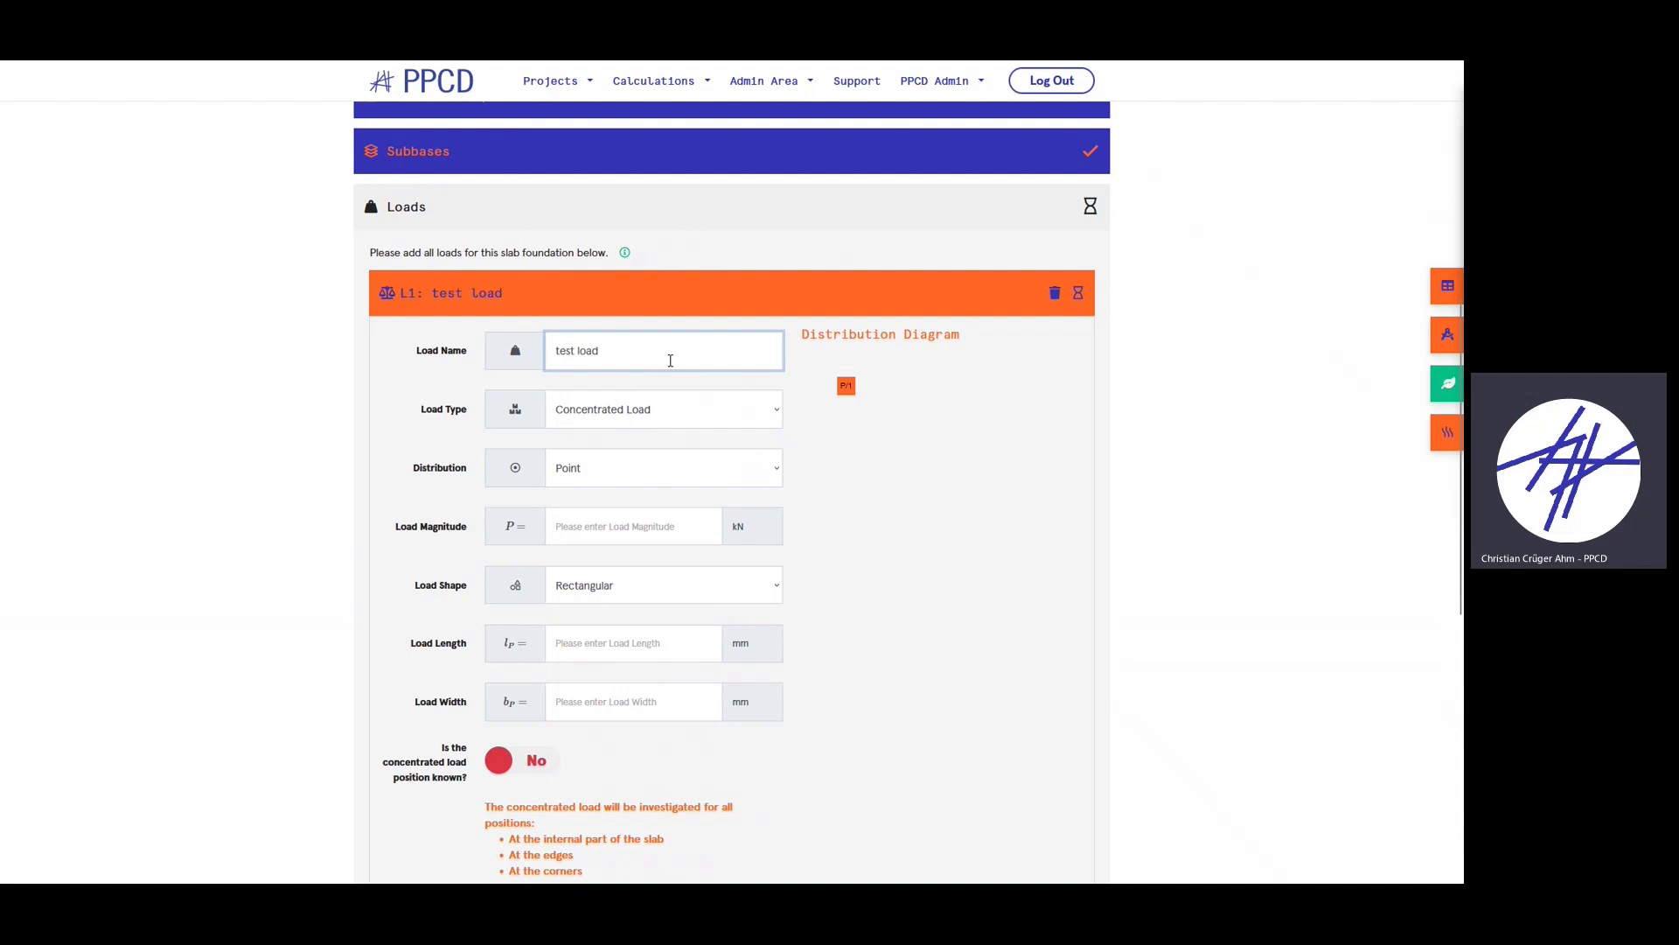
click(735, 420)
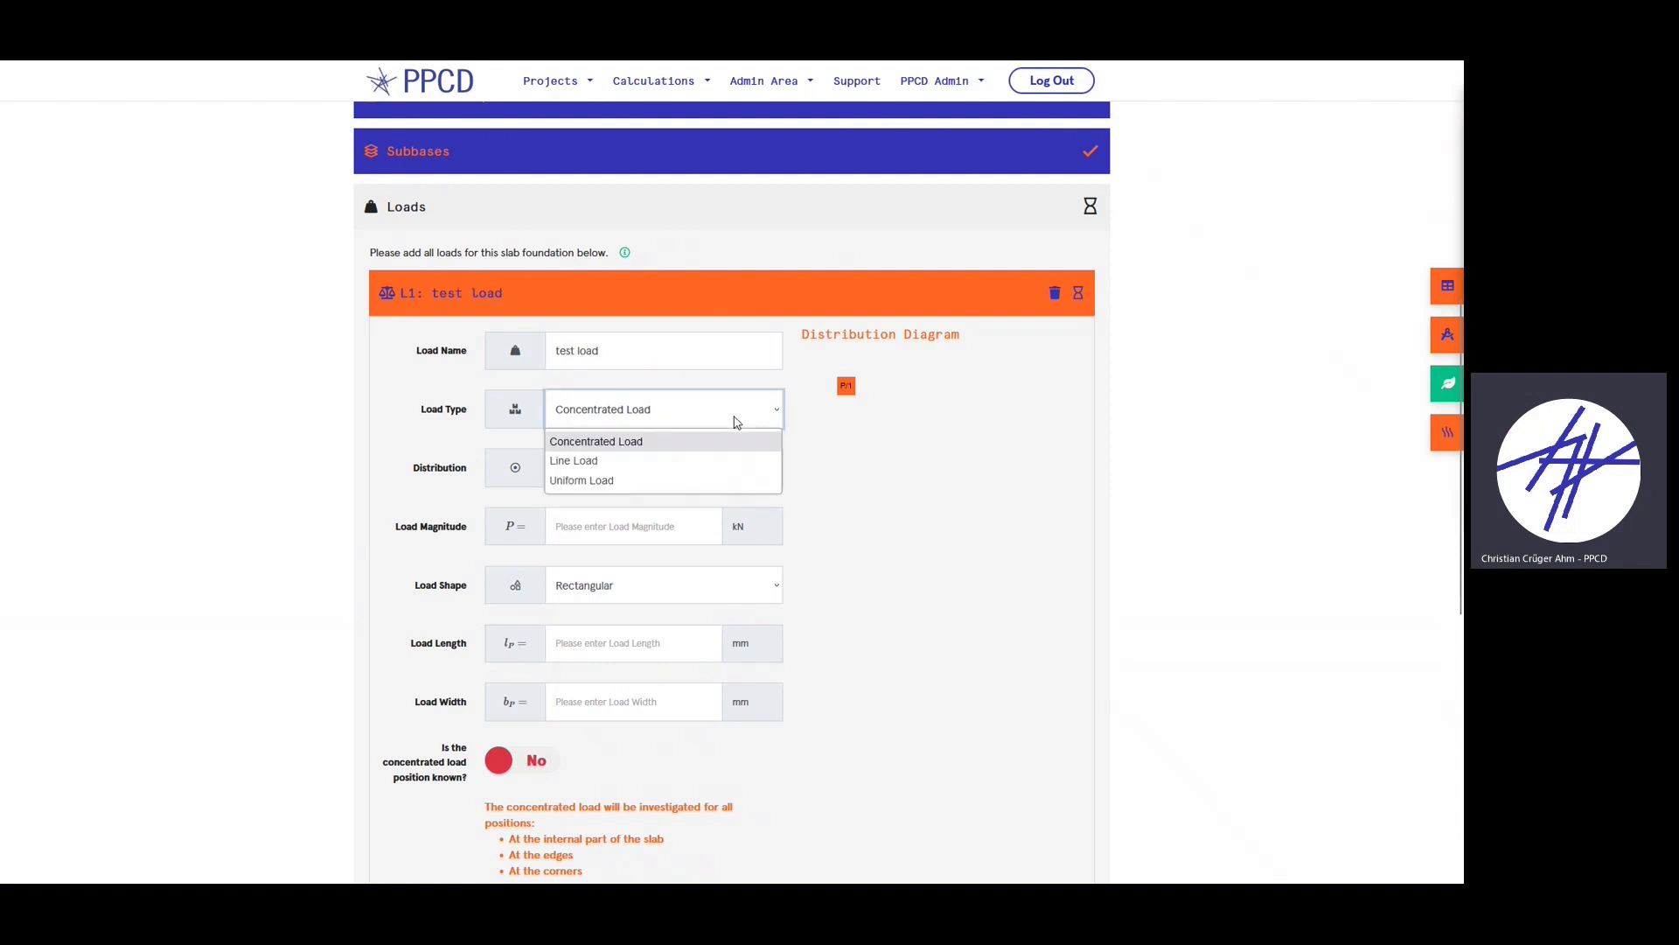
click(636, 441)
- Try the Dual and Quadruple load distributions, then return to Point
scroll(847, 371, down, 1)
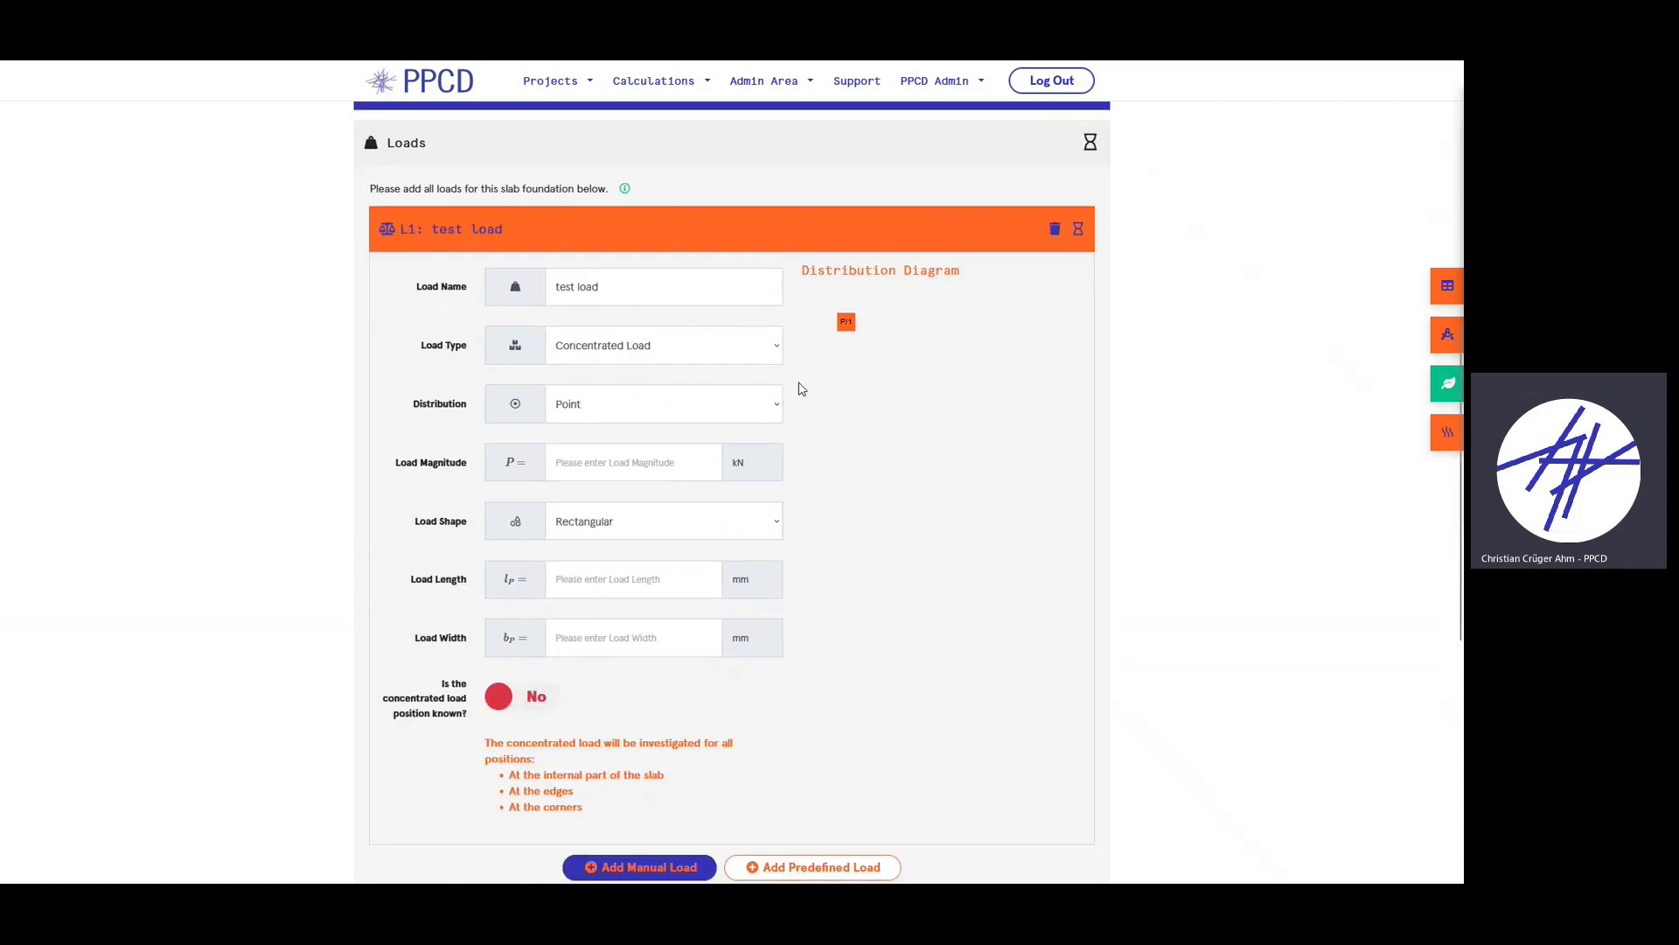
click(769, 404)
click(586, 454)
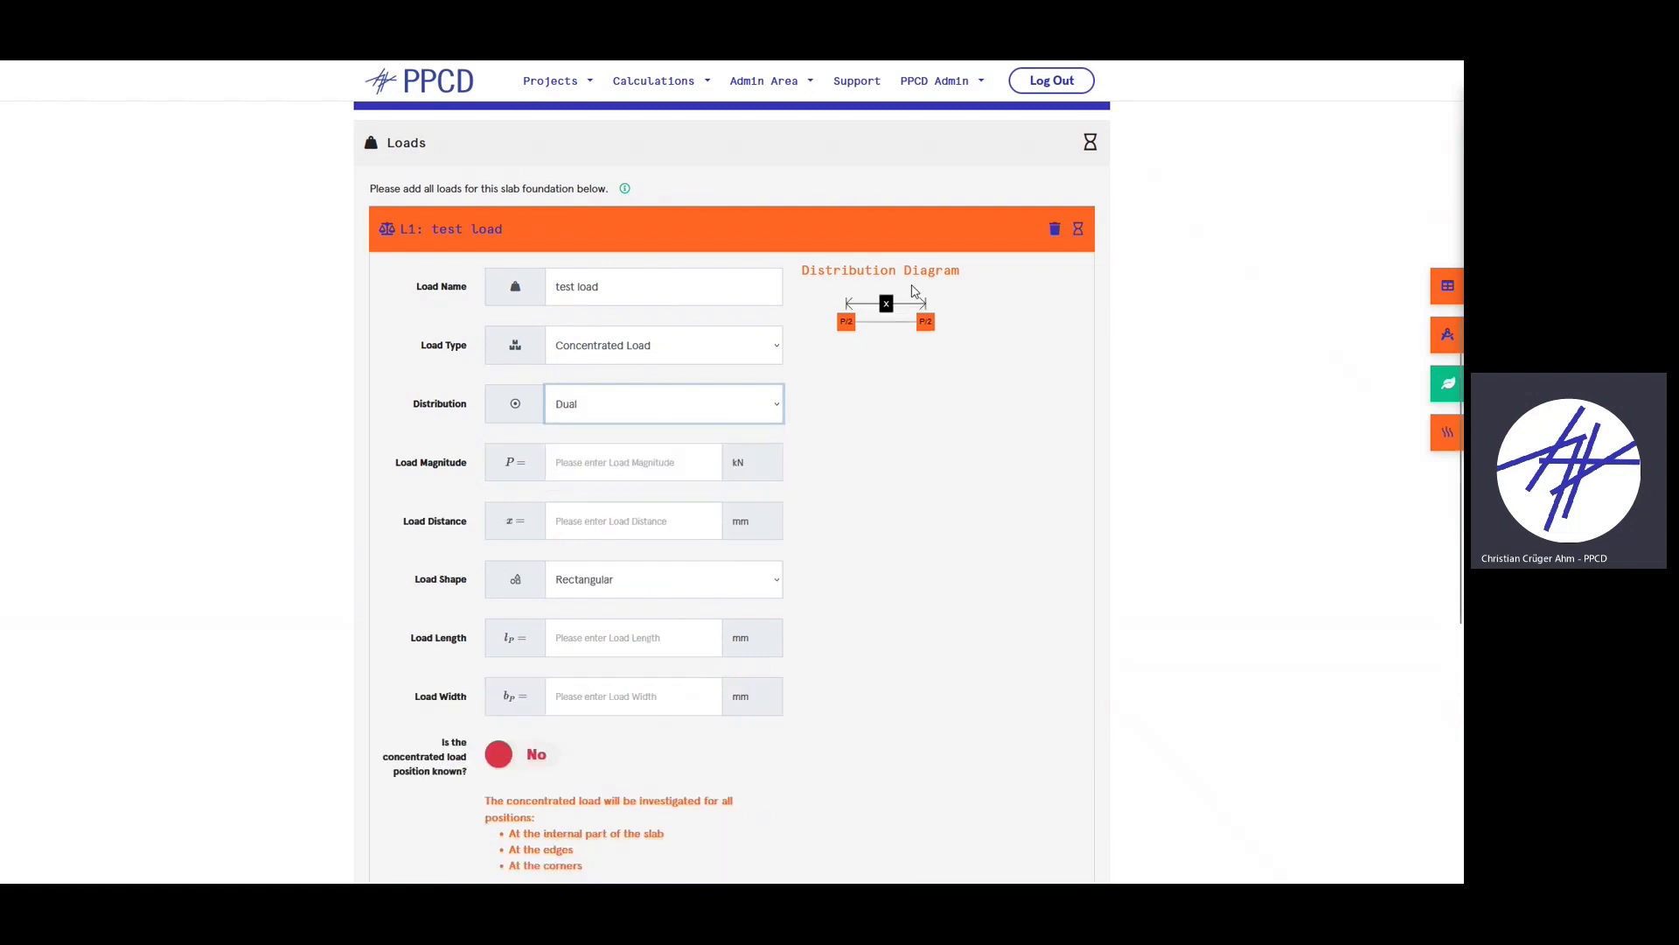
click(627, 395)
click(590, 473)
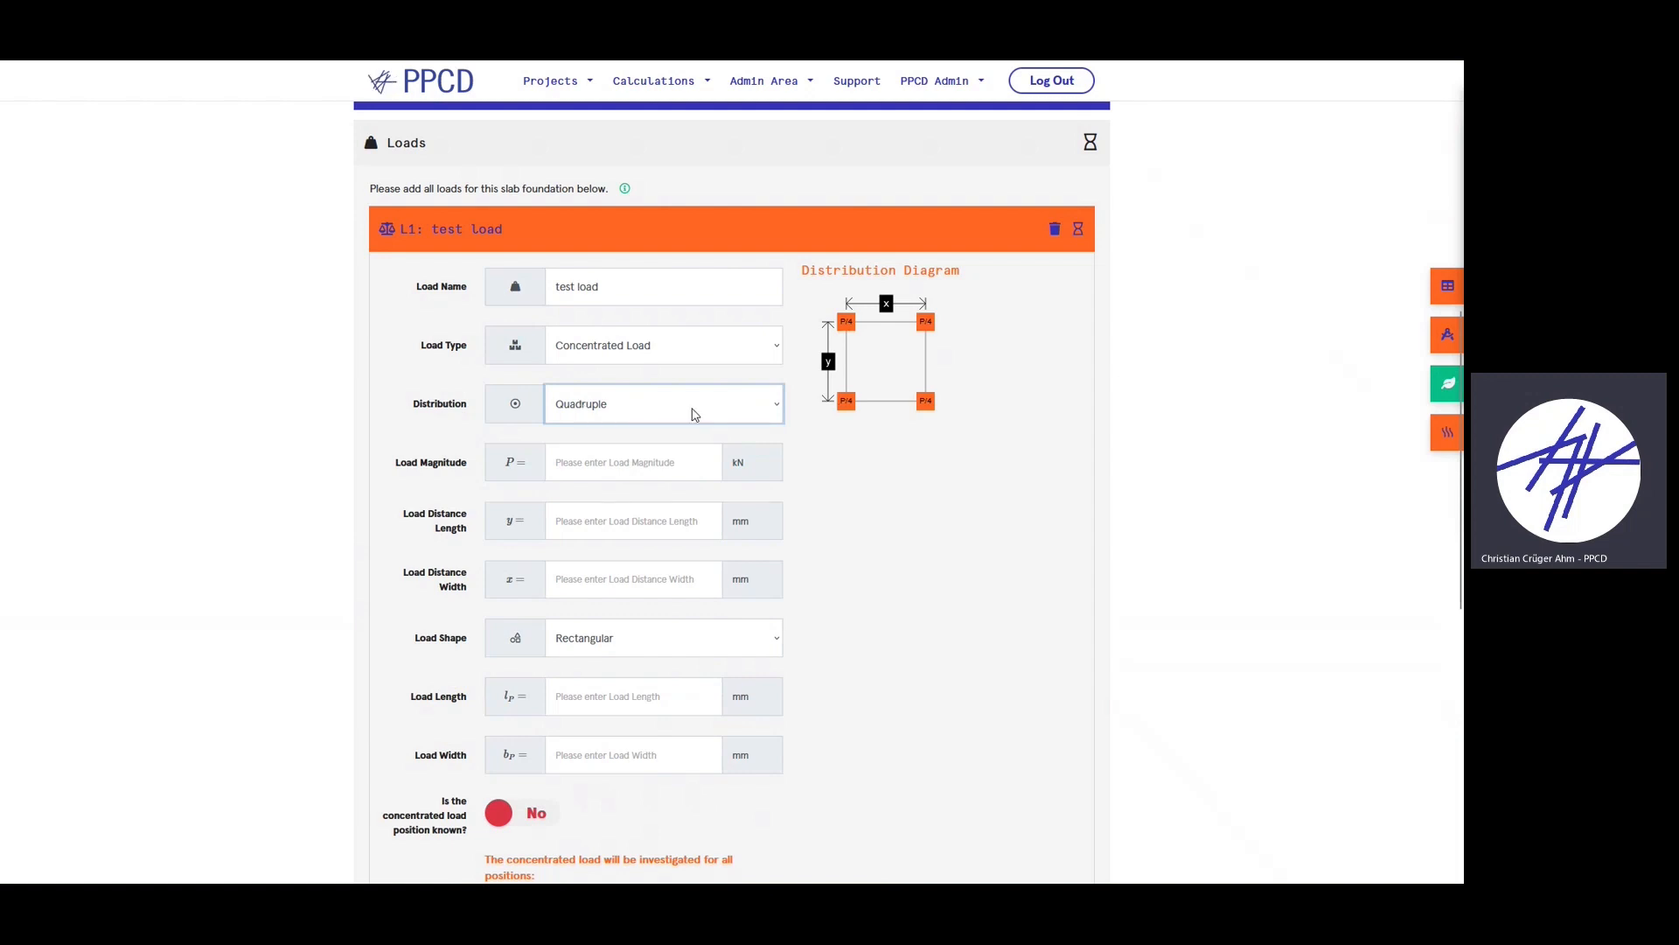
click(673, 403)
click(661, 452)
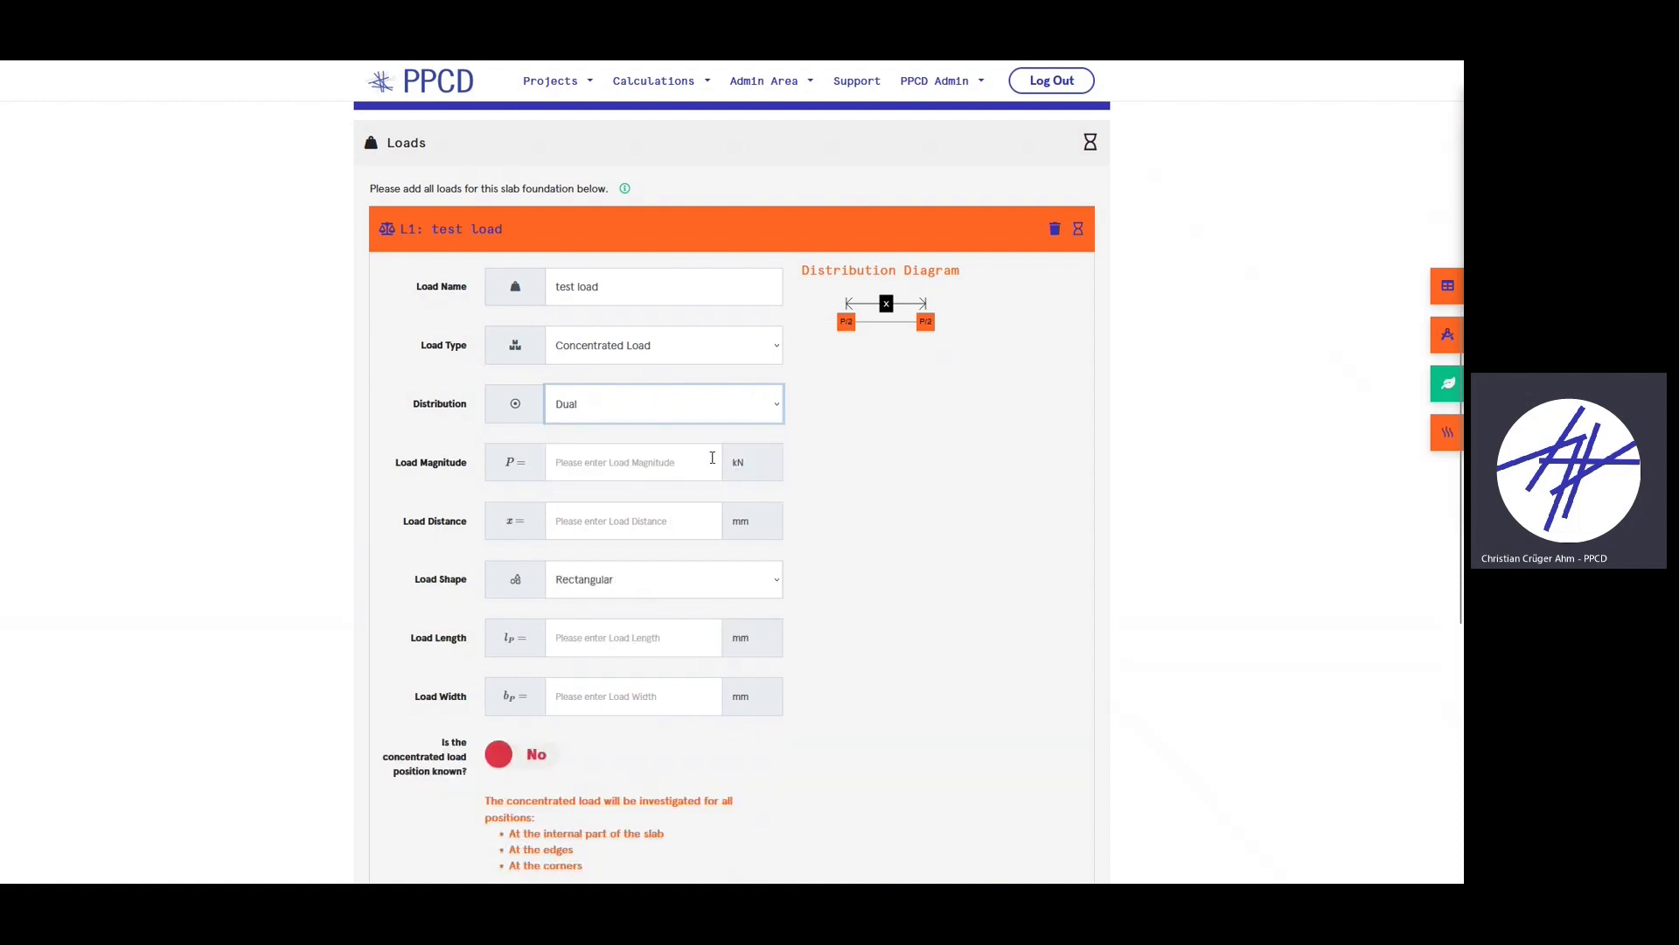
click(672, 415)
click(633, 435)
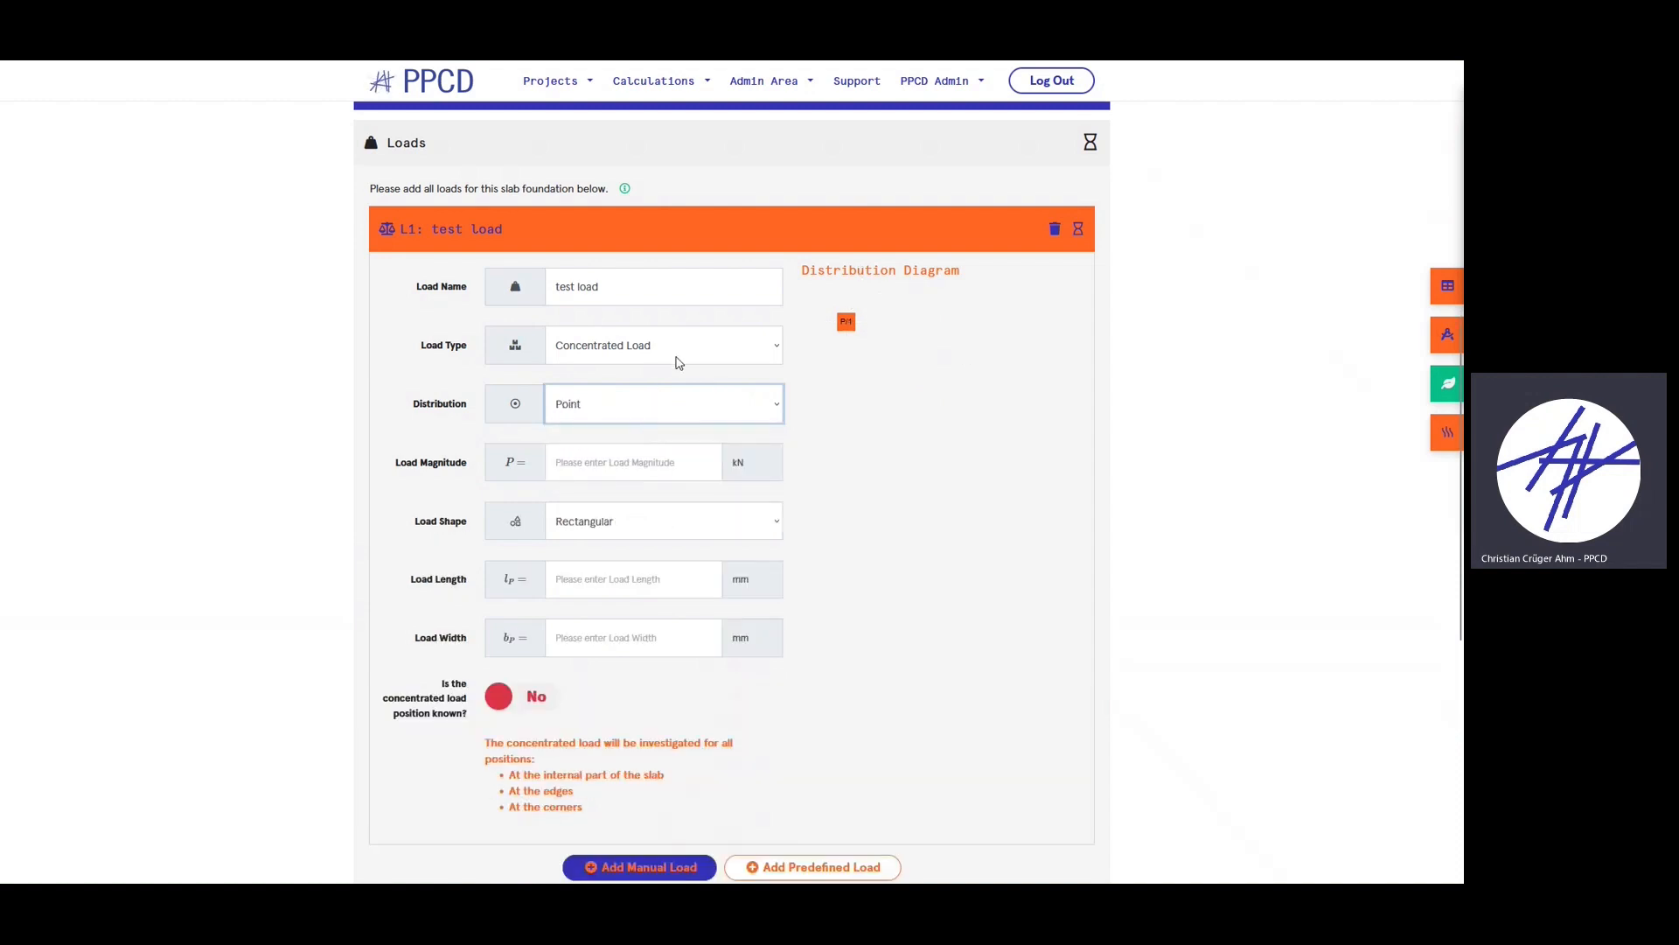
- Try the Line Load and Uniform Load types, then set the type back to Concentrated Load
click(679, 362)
click(680, 351)
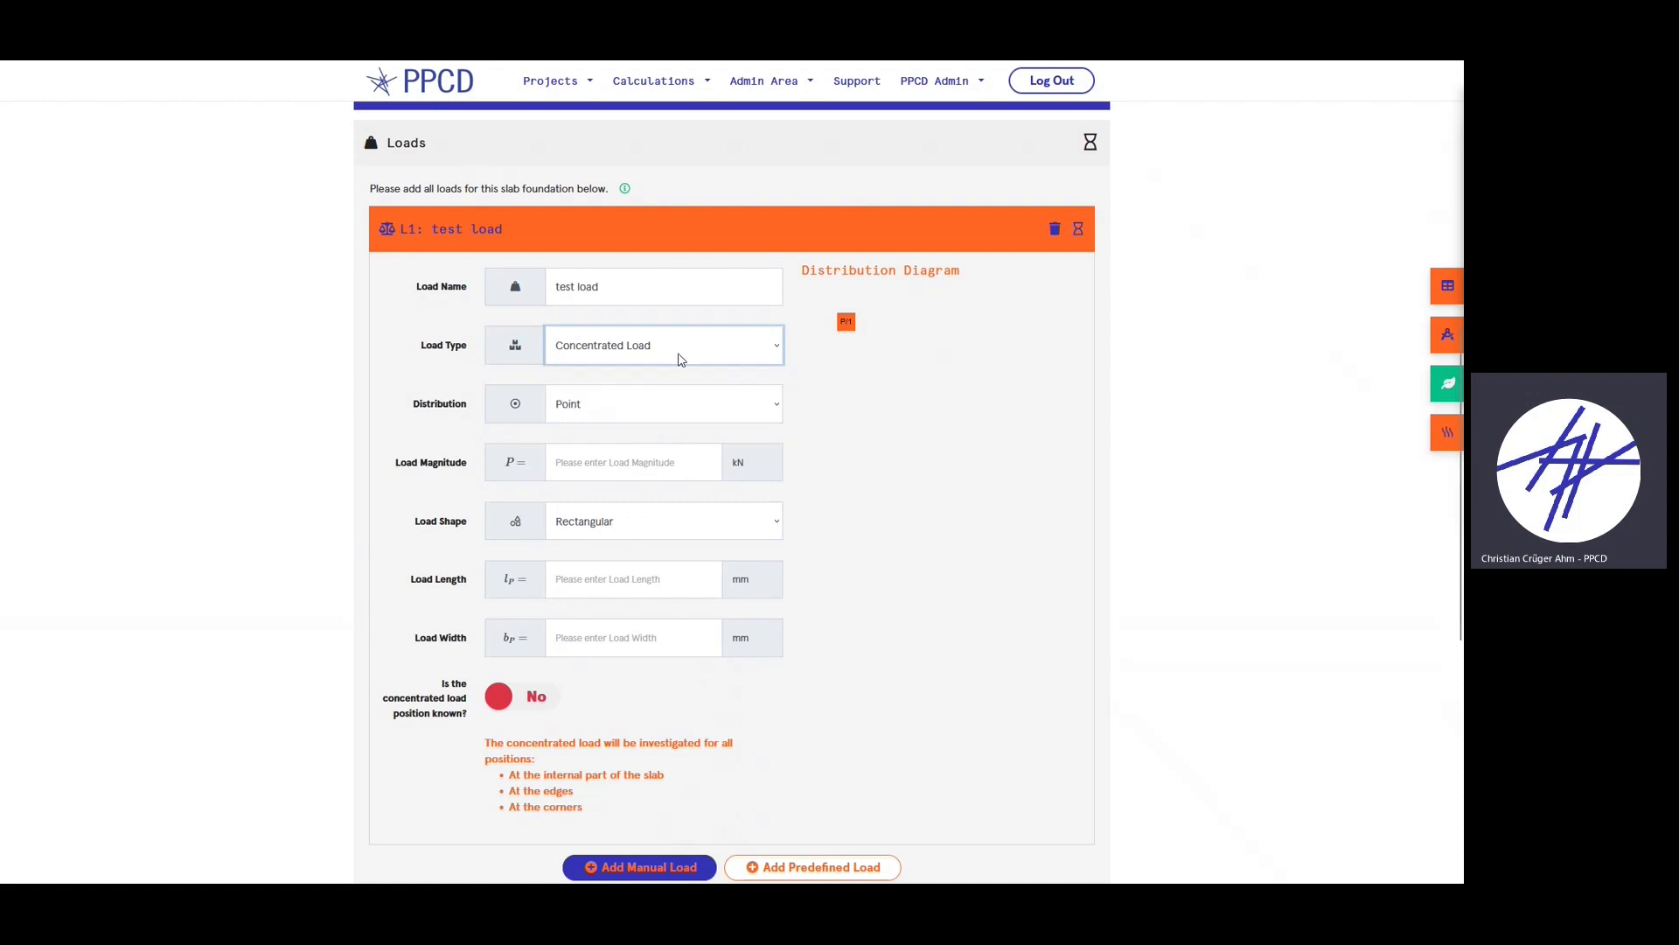
click(679, 418)
click(664, 347)
click(652, 395)
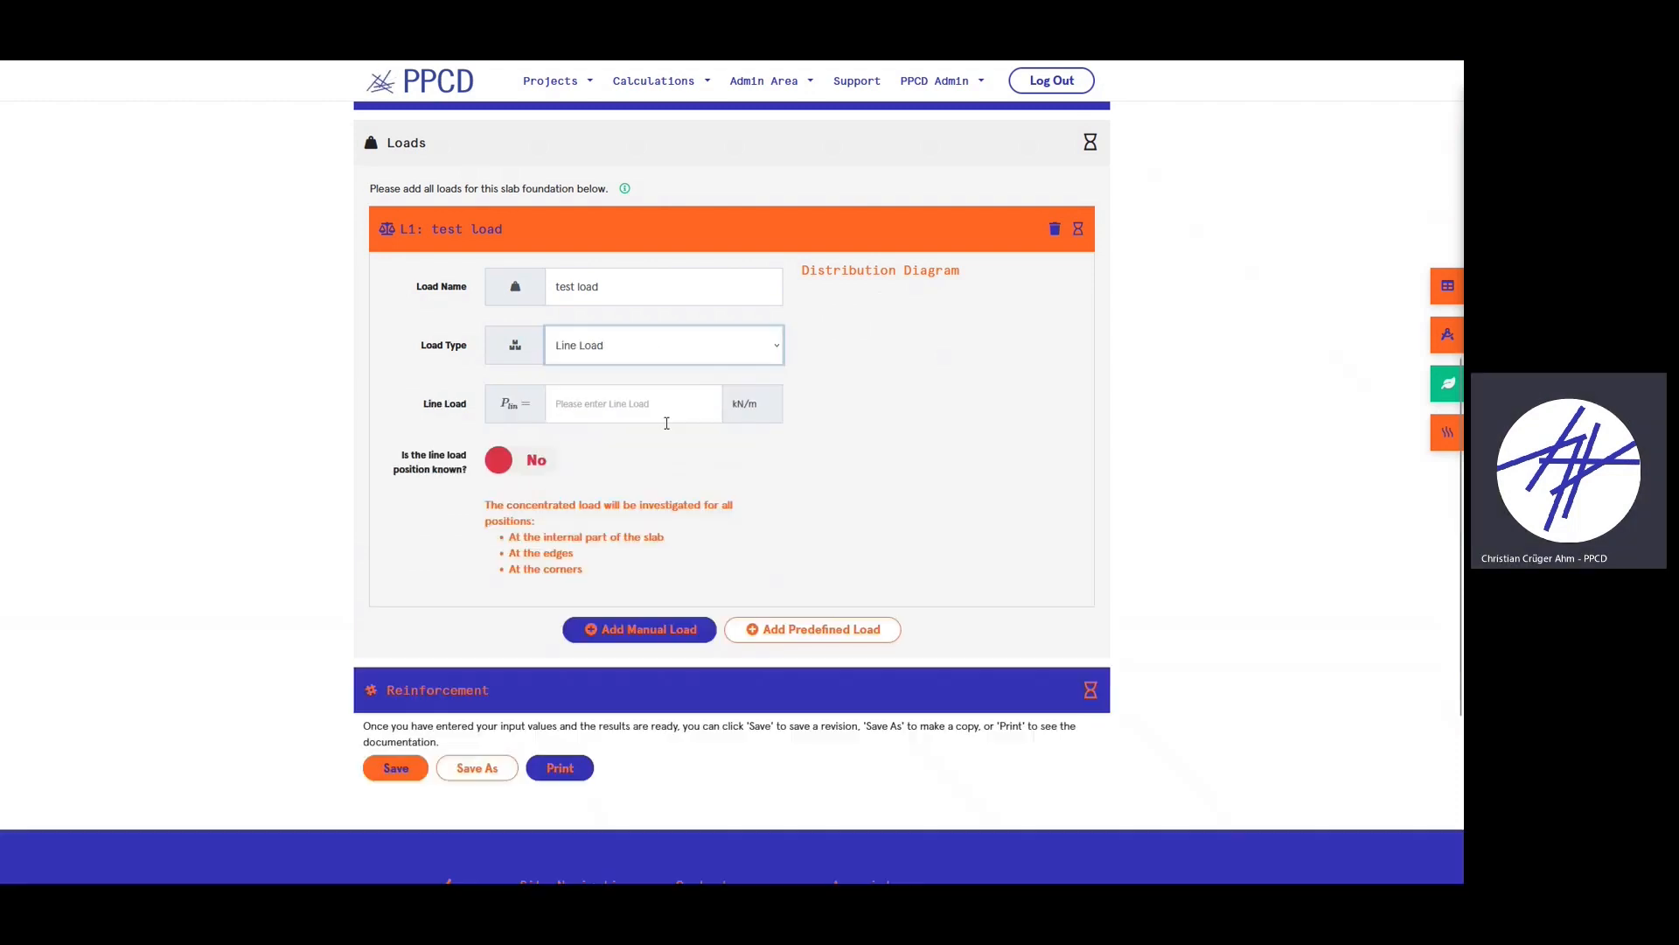
click(588, 404)
click(621, 354)
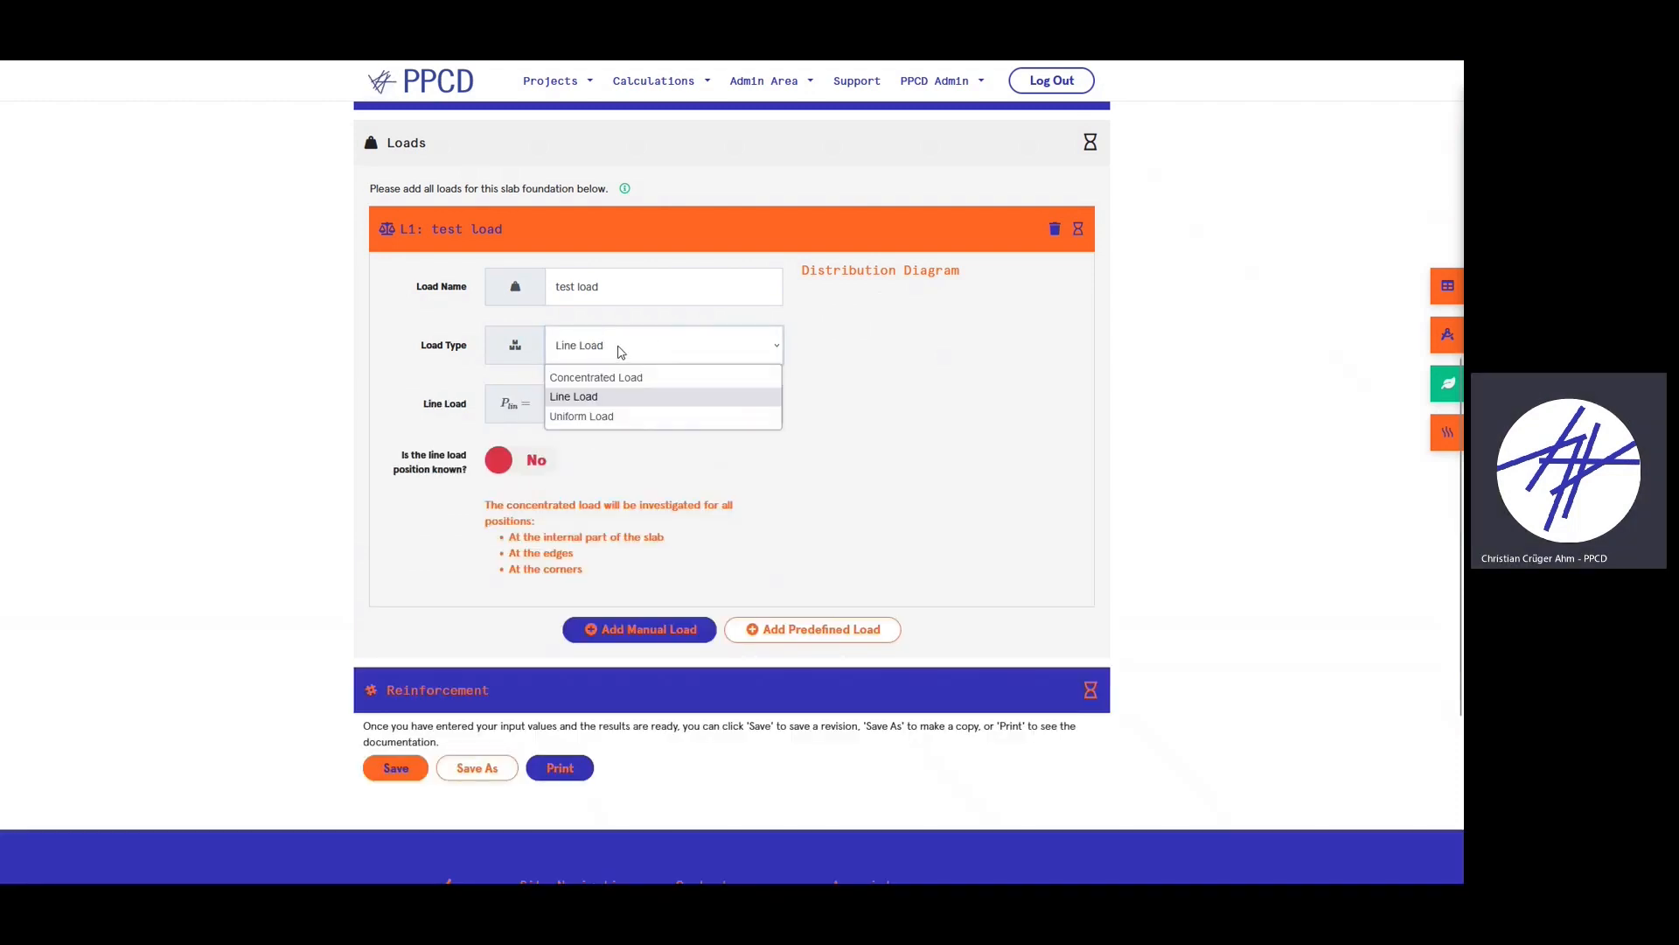
click(609, 416)
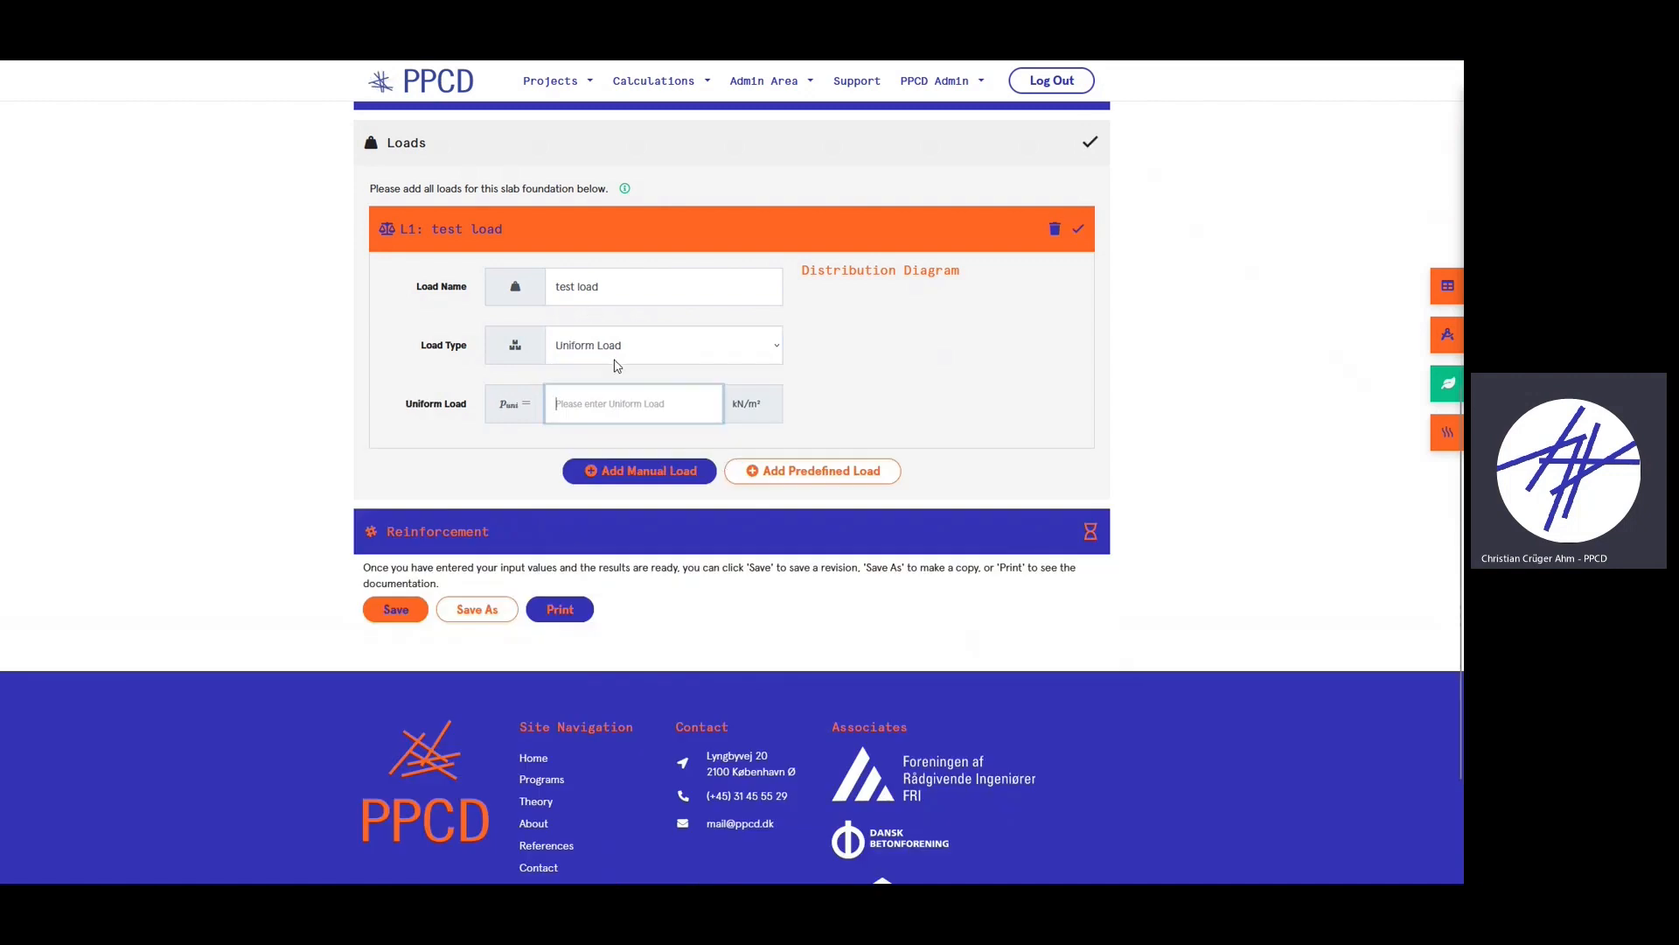
click(663, 353)
click(649, 381)
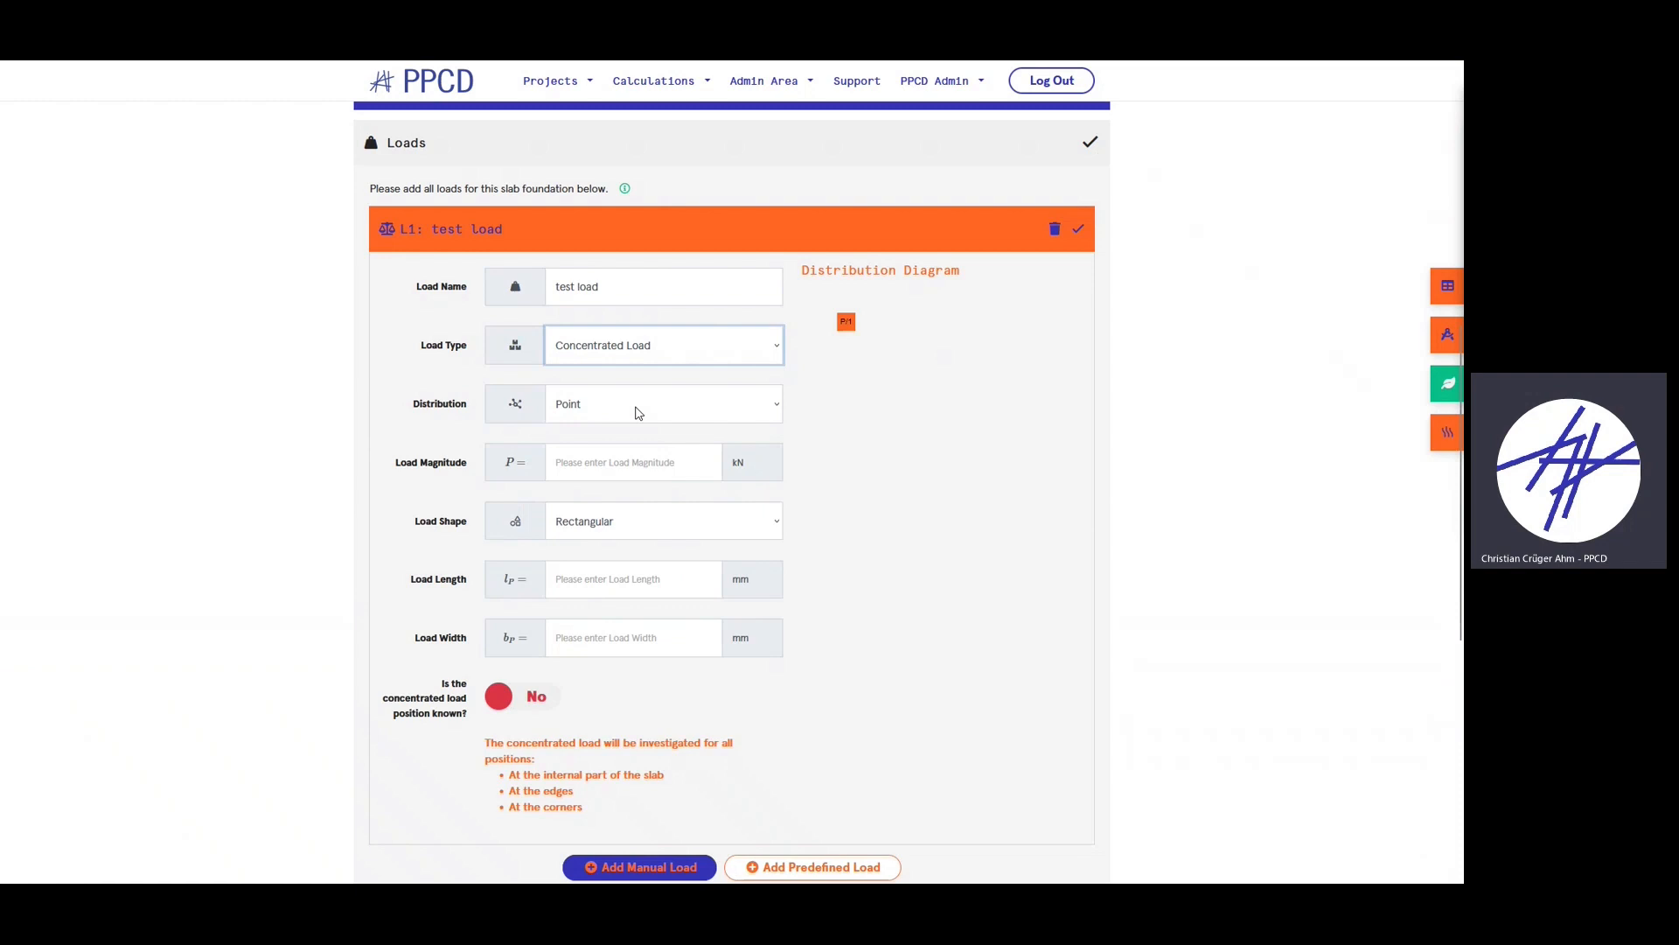
- Switch the test load to Dual distribution with a 15 kN magnitude
click(649, 469)
text(10)
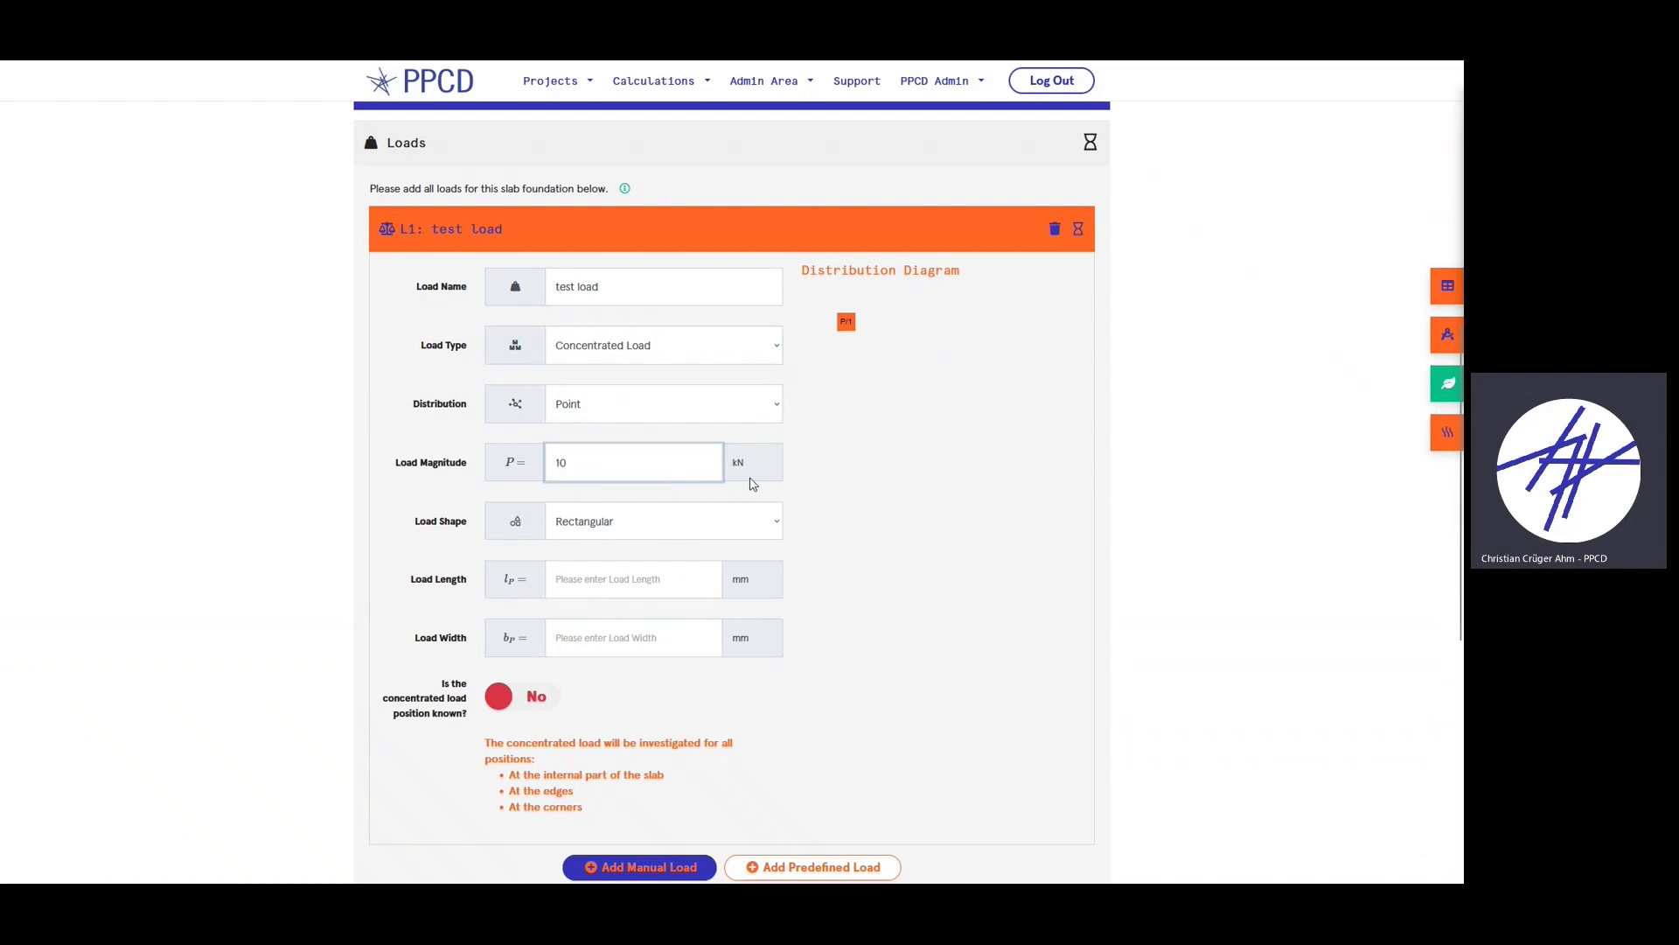
scroll(941, 465, down, 1)
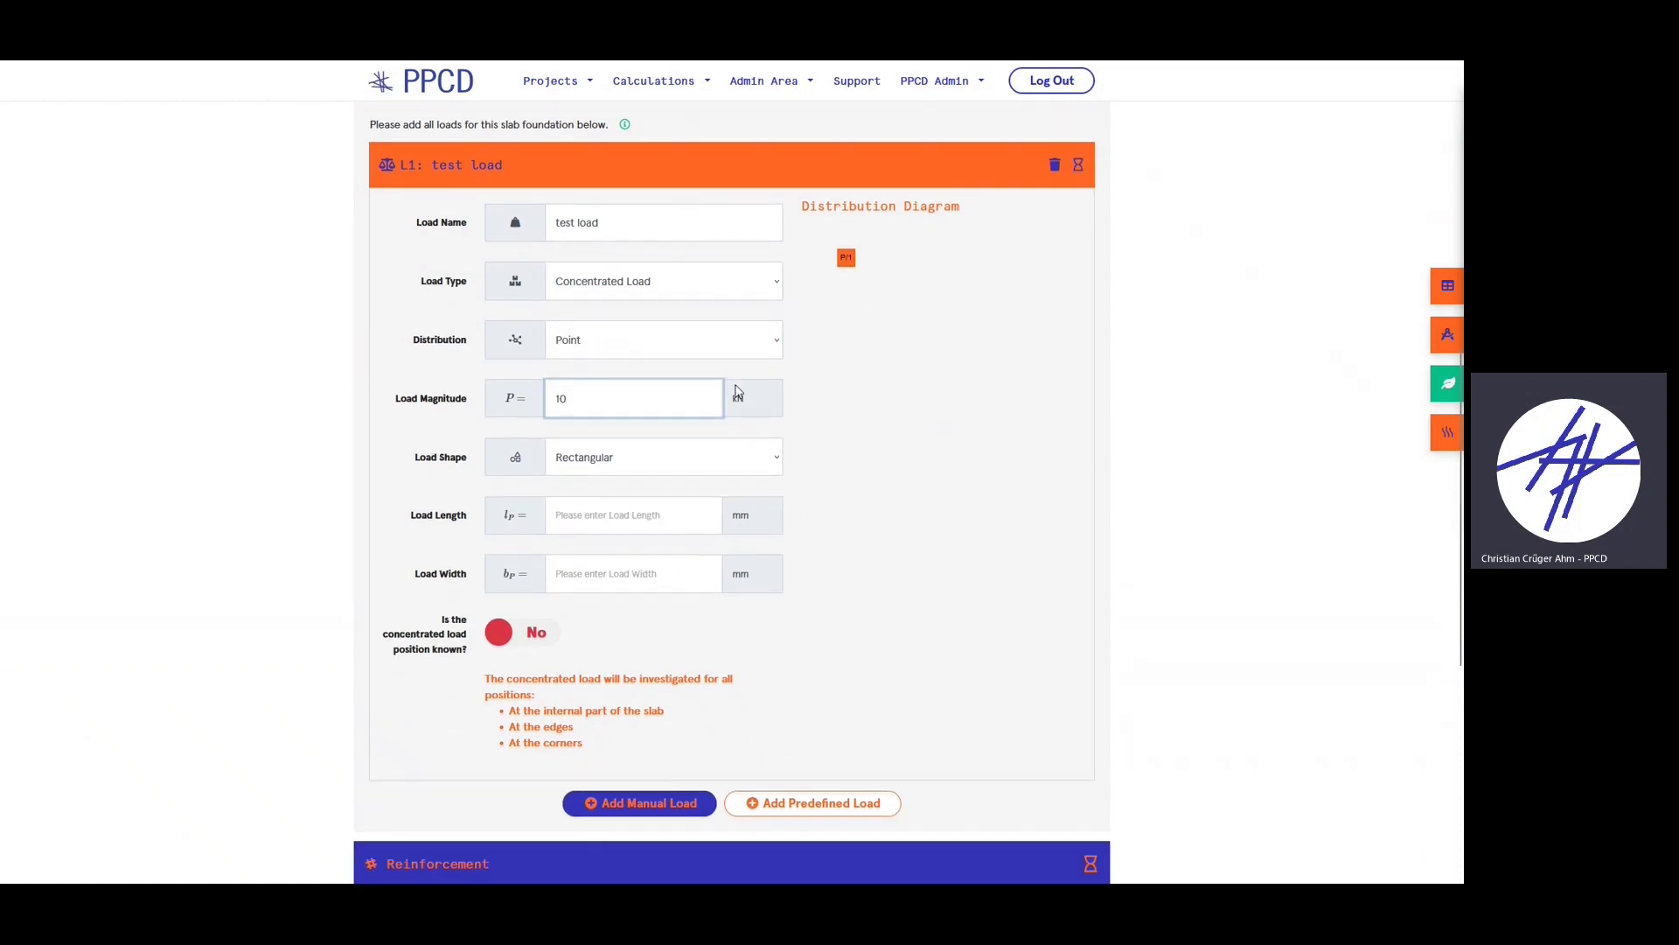
click(656, 337)
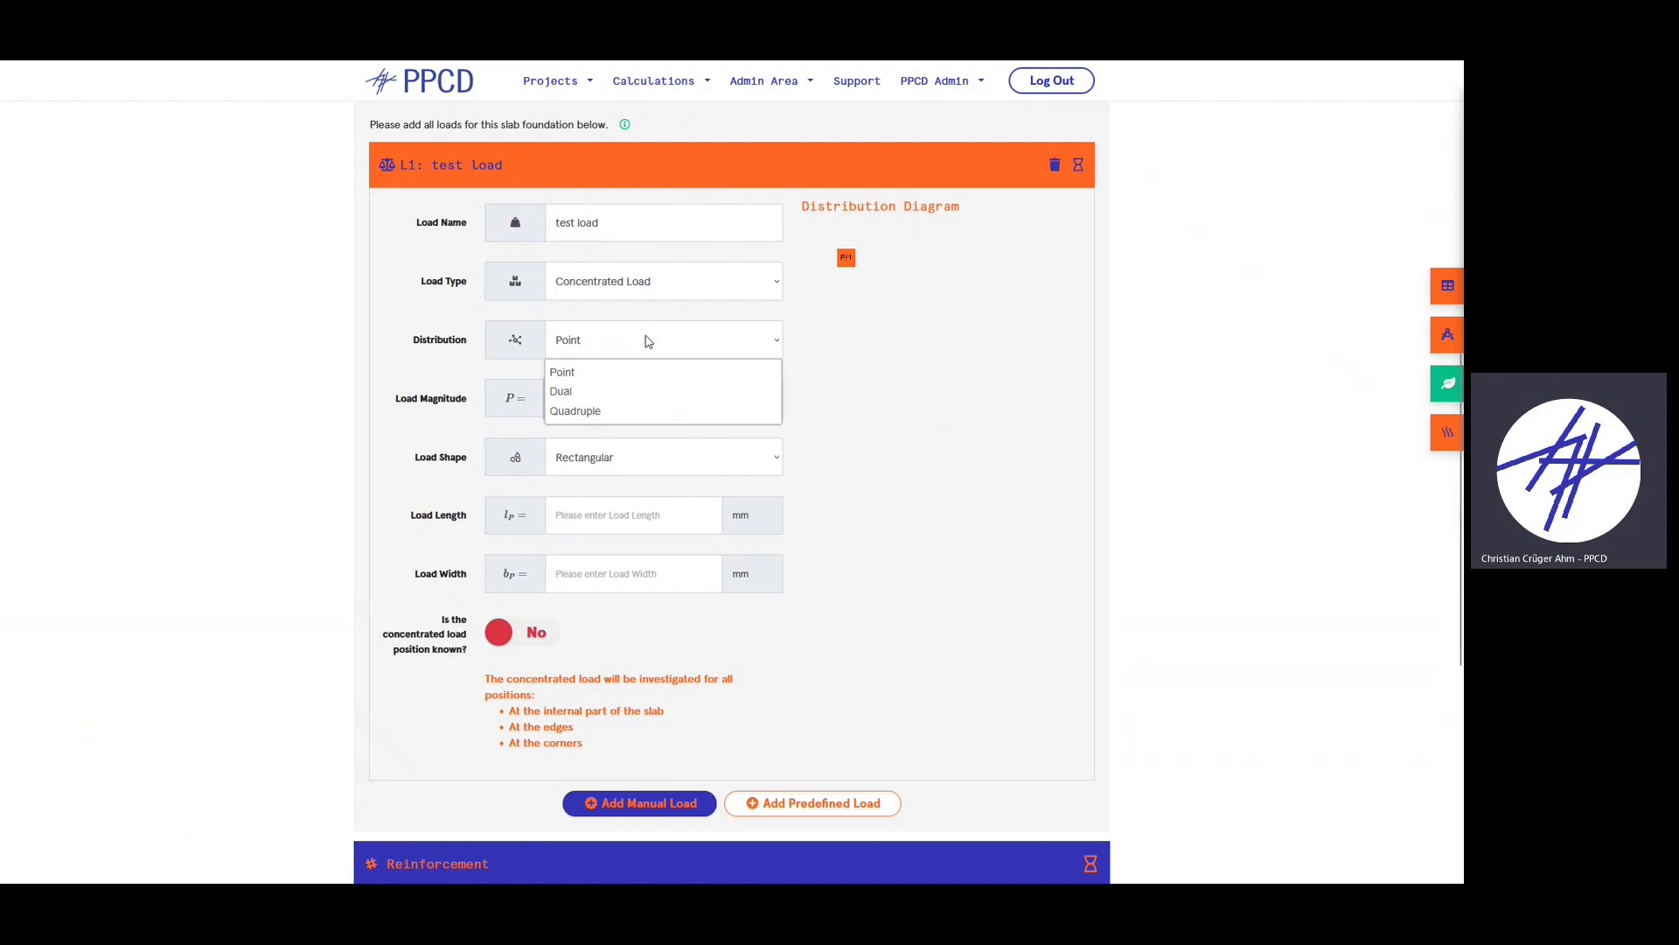
click(622, 390)
key(Tab)
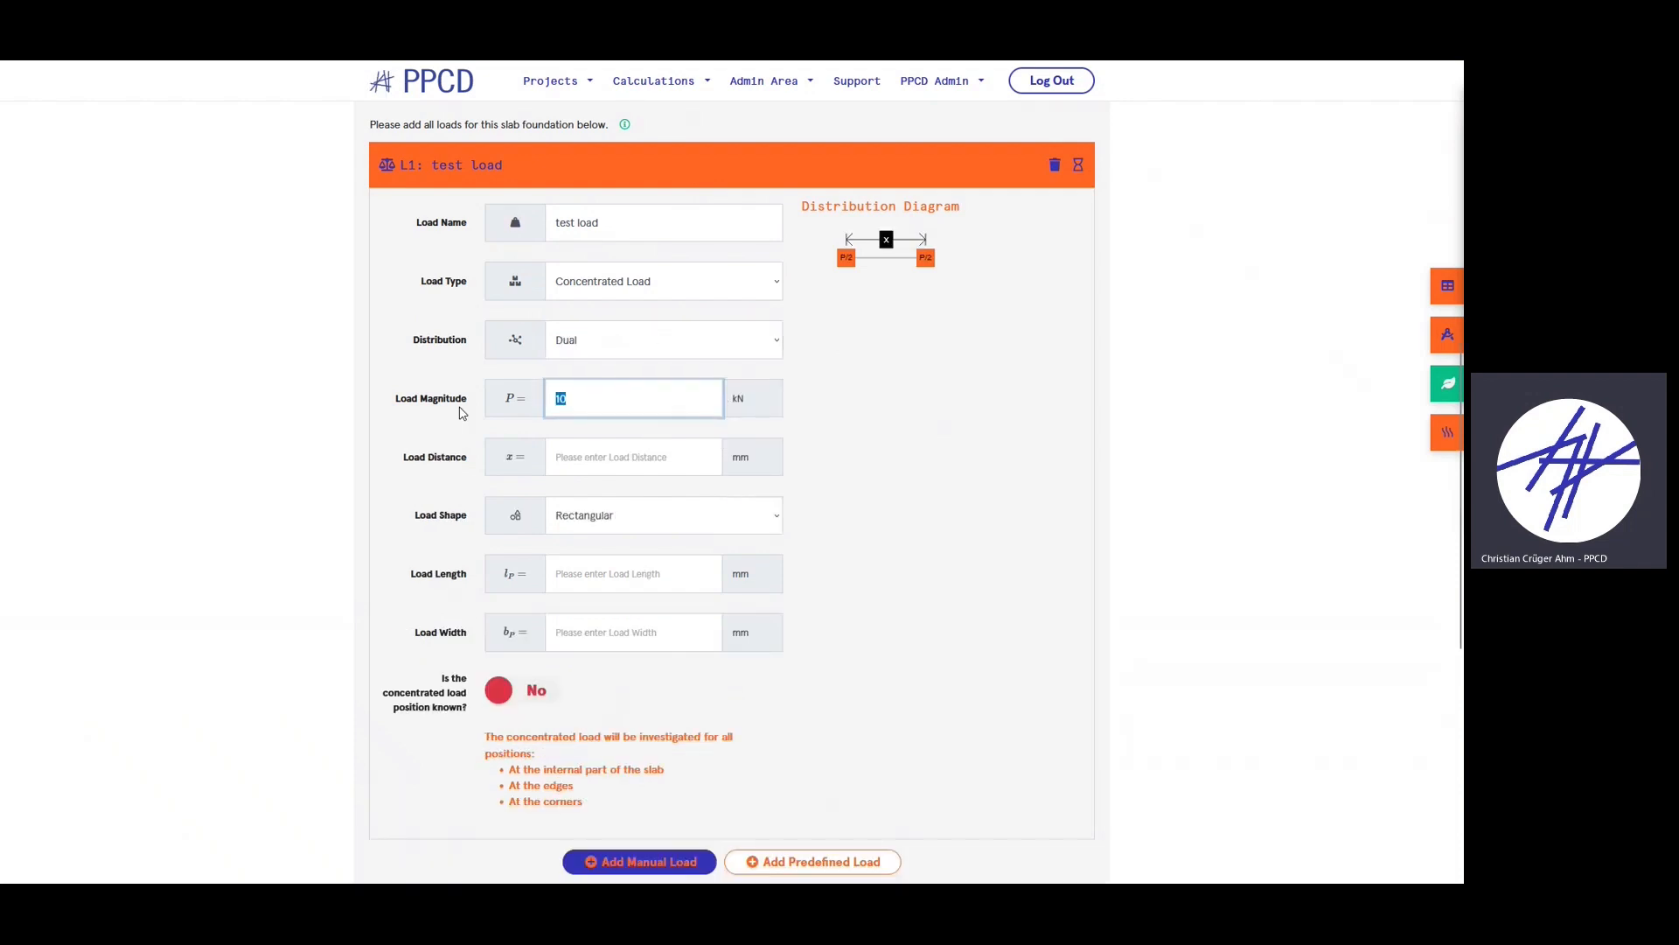
text(15)
click(879, 378)
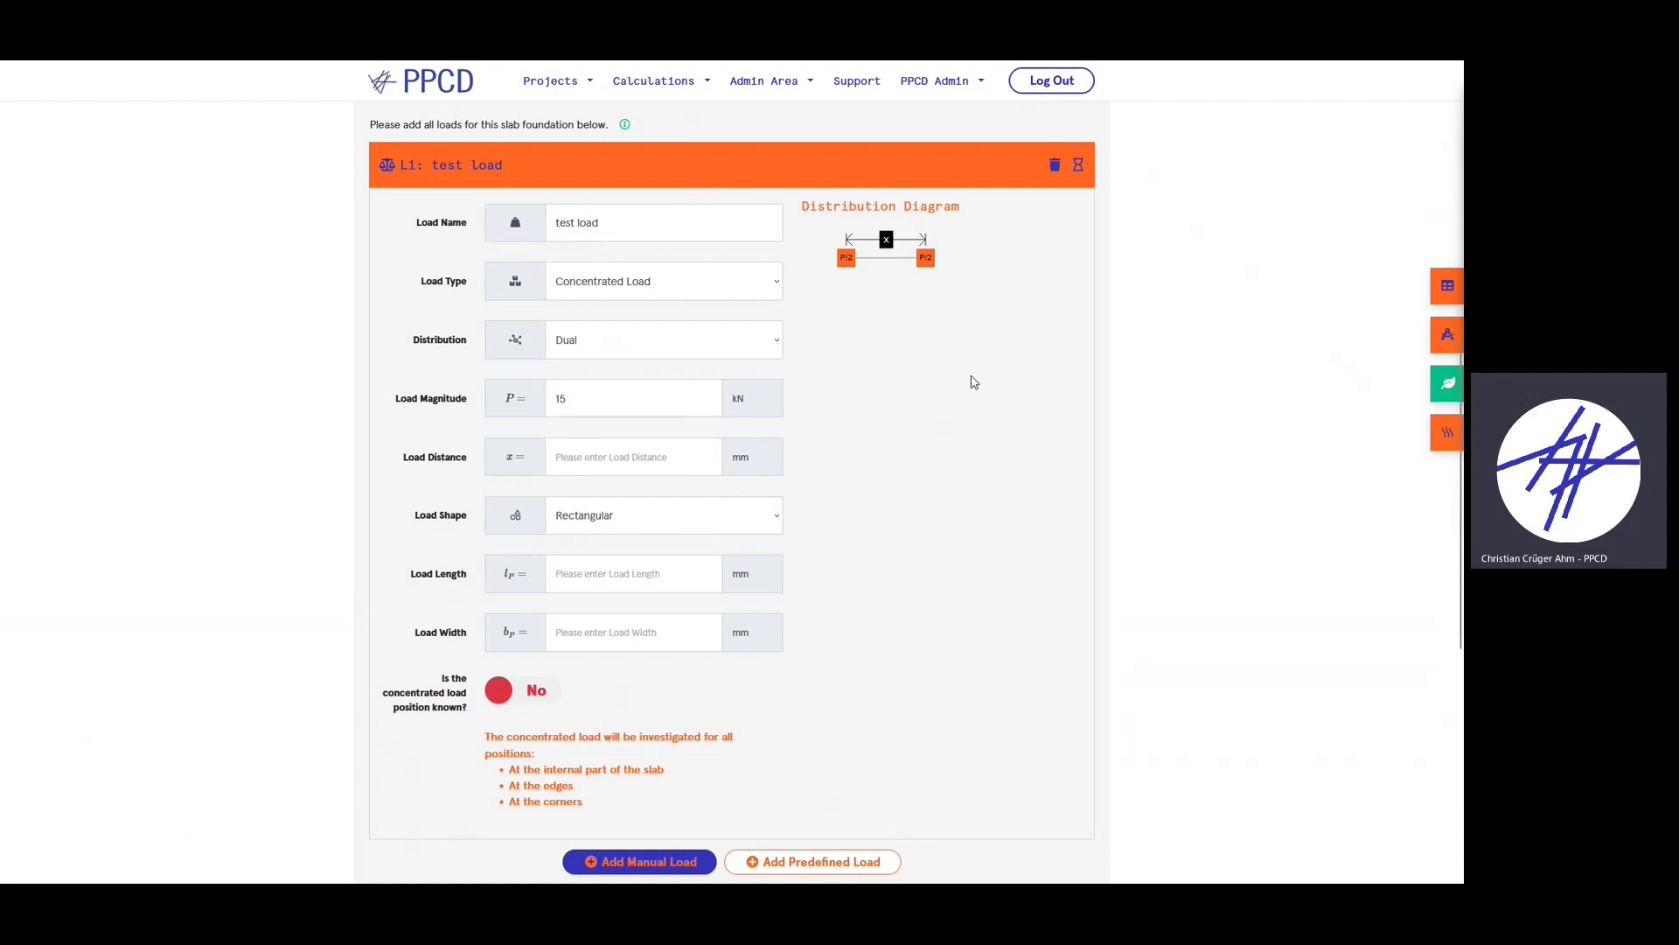
- Set the load distance to 1500 mm and keep the load shape Rectangular after trying Circular
click(610, 454)
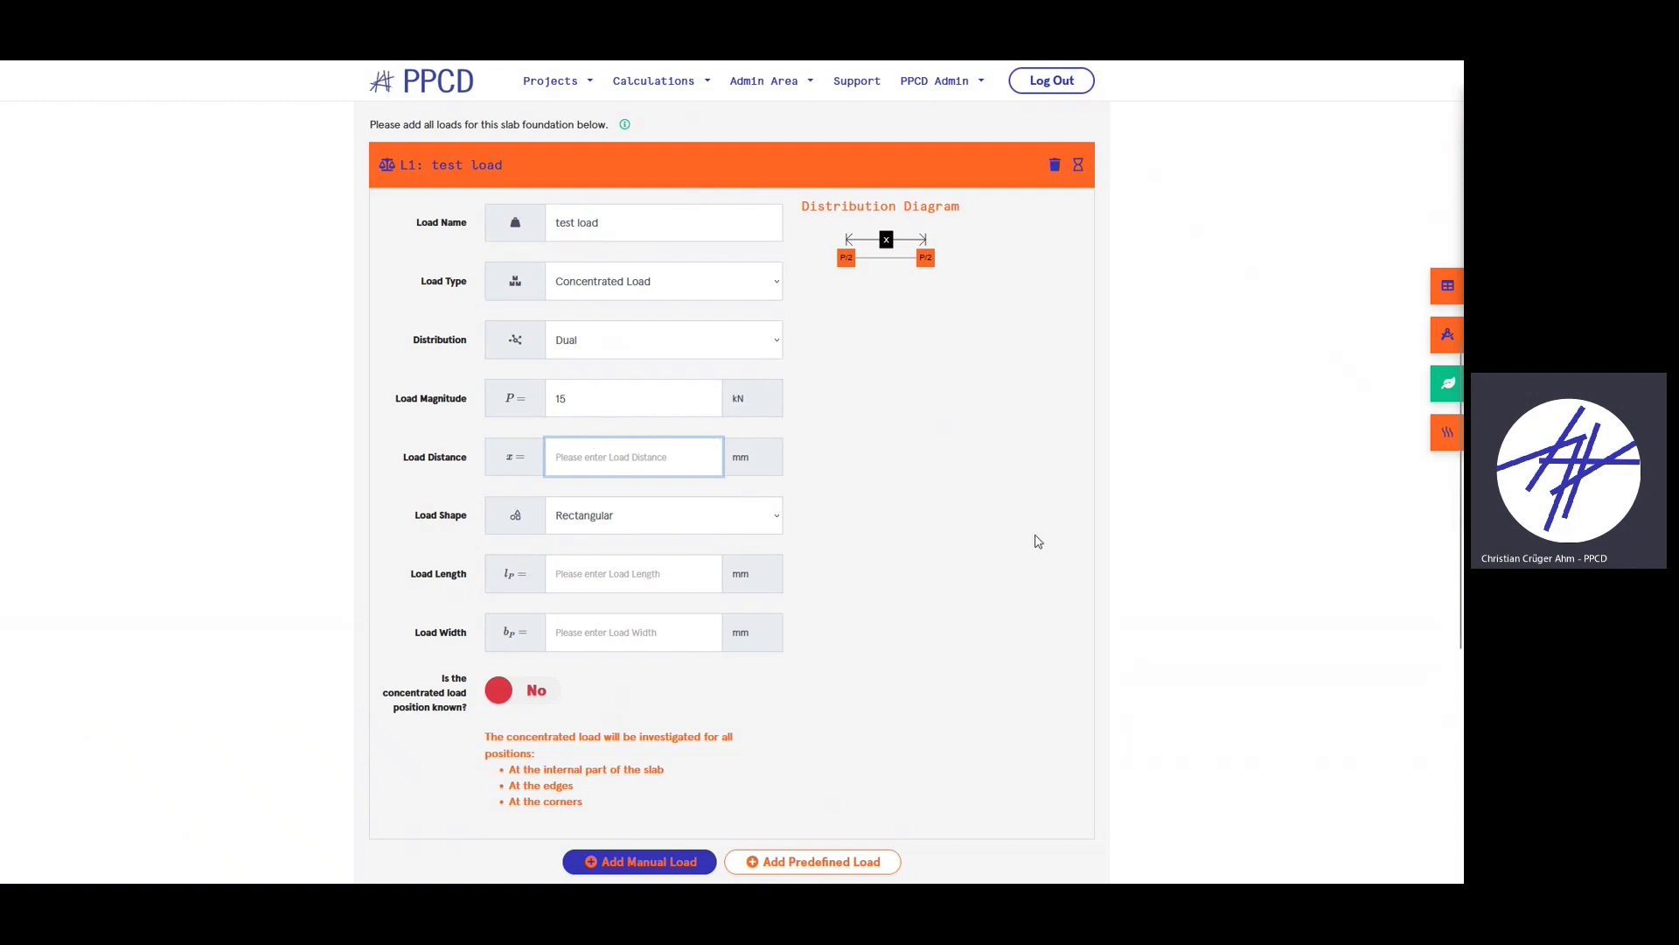
text(1500)
click(895, 465)
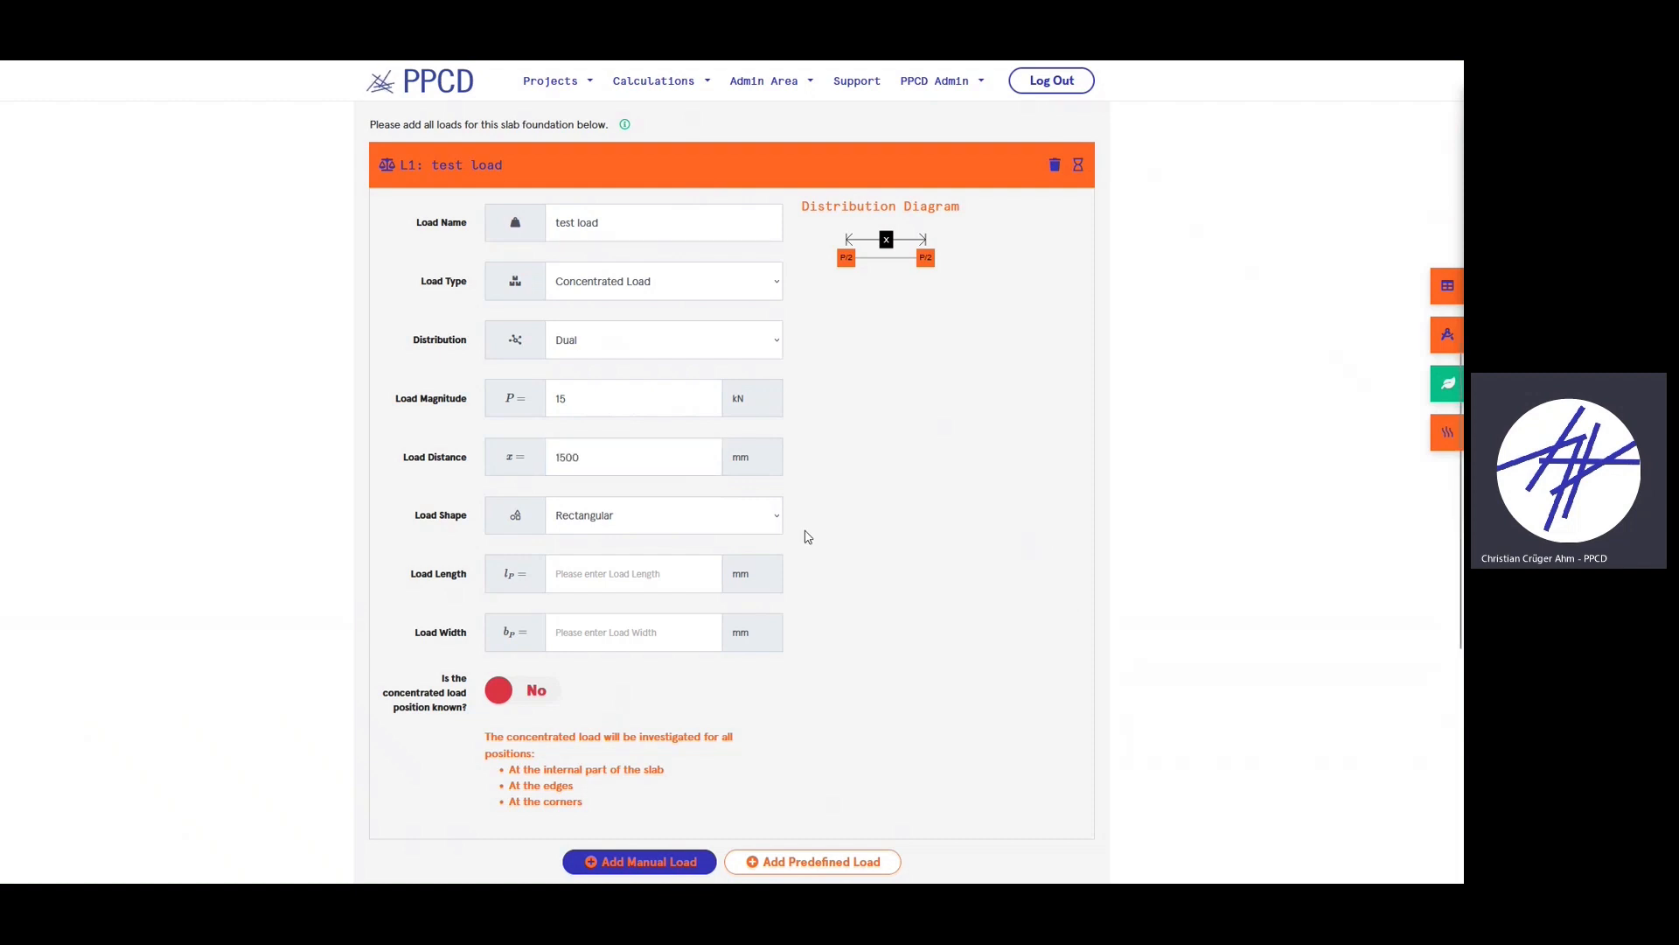
click(669, 518)
click(600, 566)
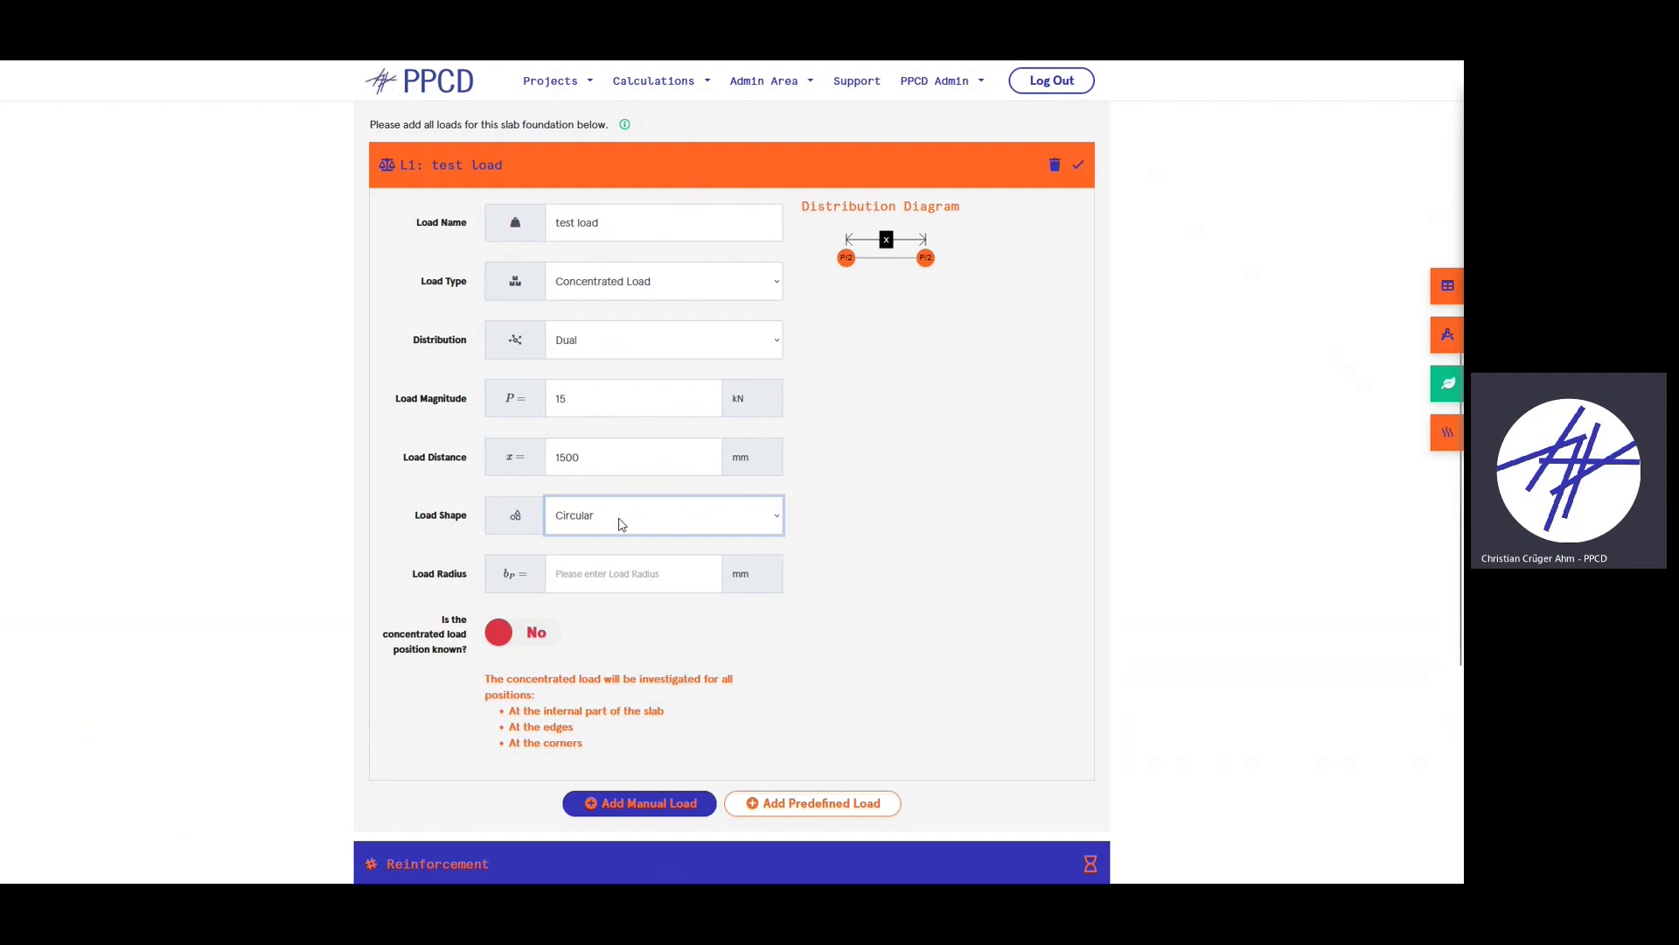
click(621, 522)
click(612, 545)
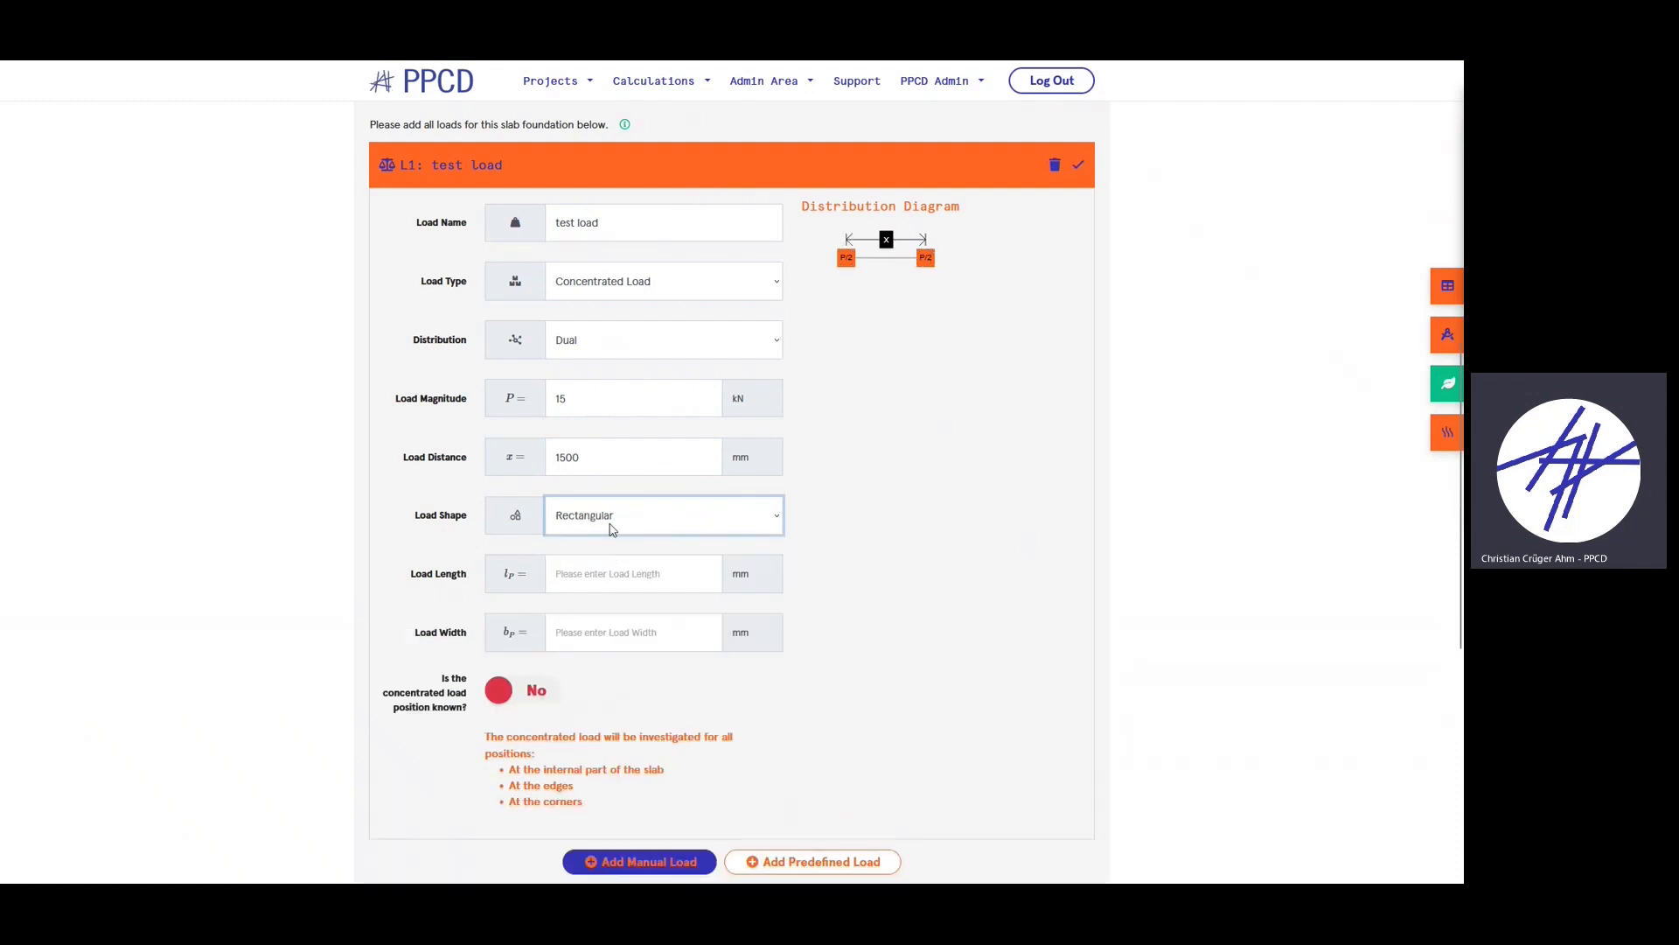
- Give the load a length of 100 mm and a width of 100 mm
click(615, 585)
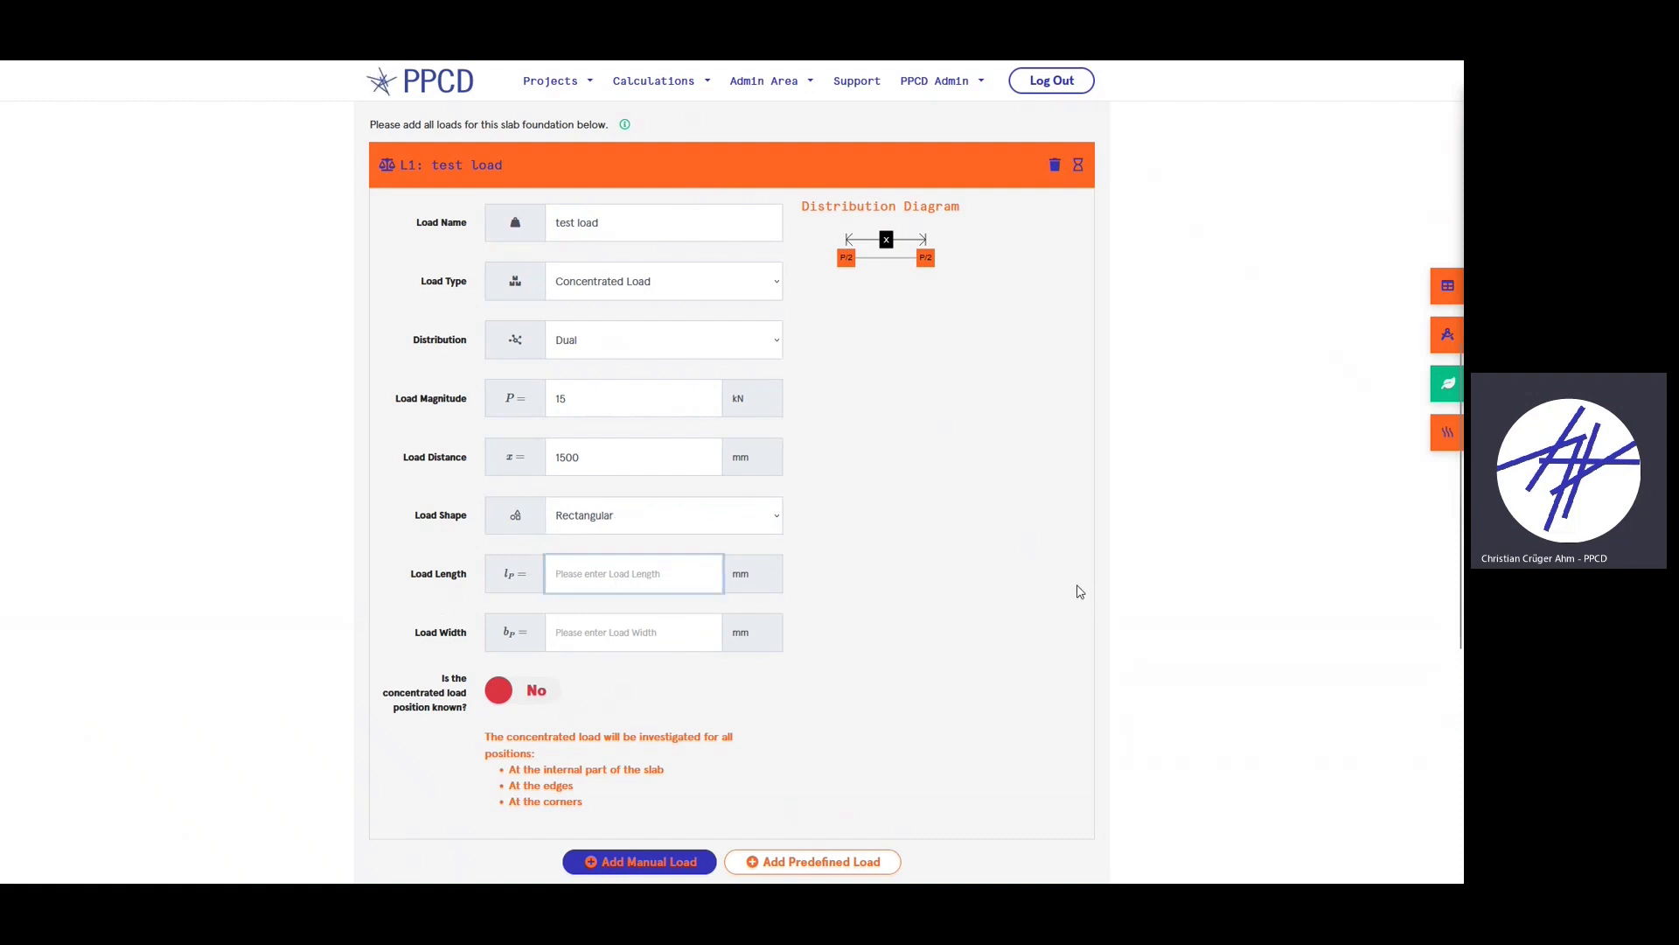
text(100)
click(601, 626)
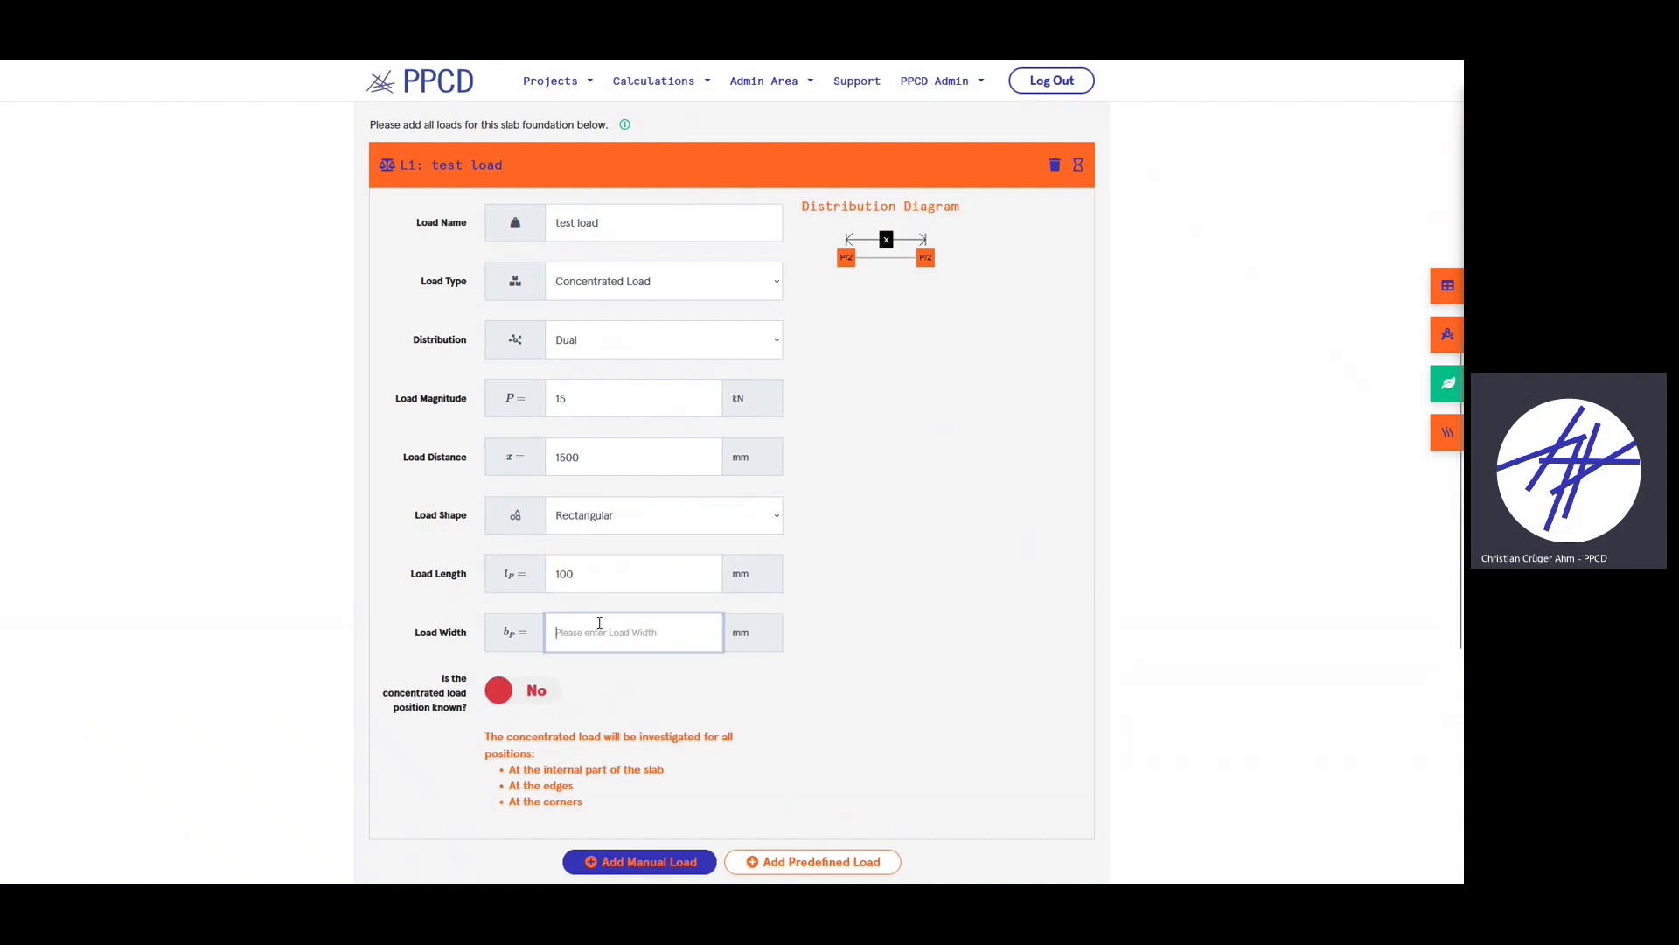
text(100)
click(986, 600)
scroll(1032, 586, down, 2)
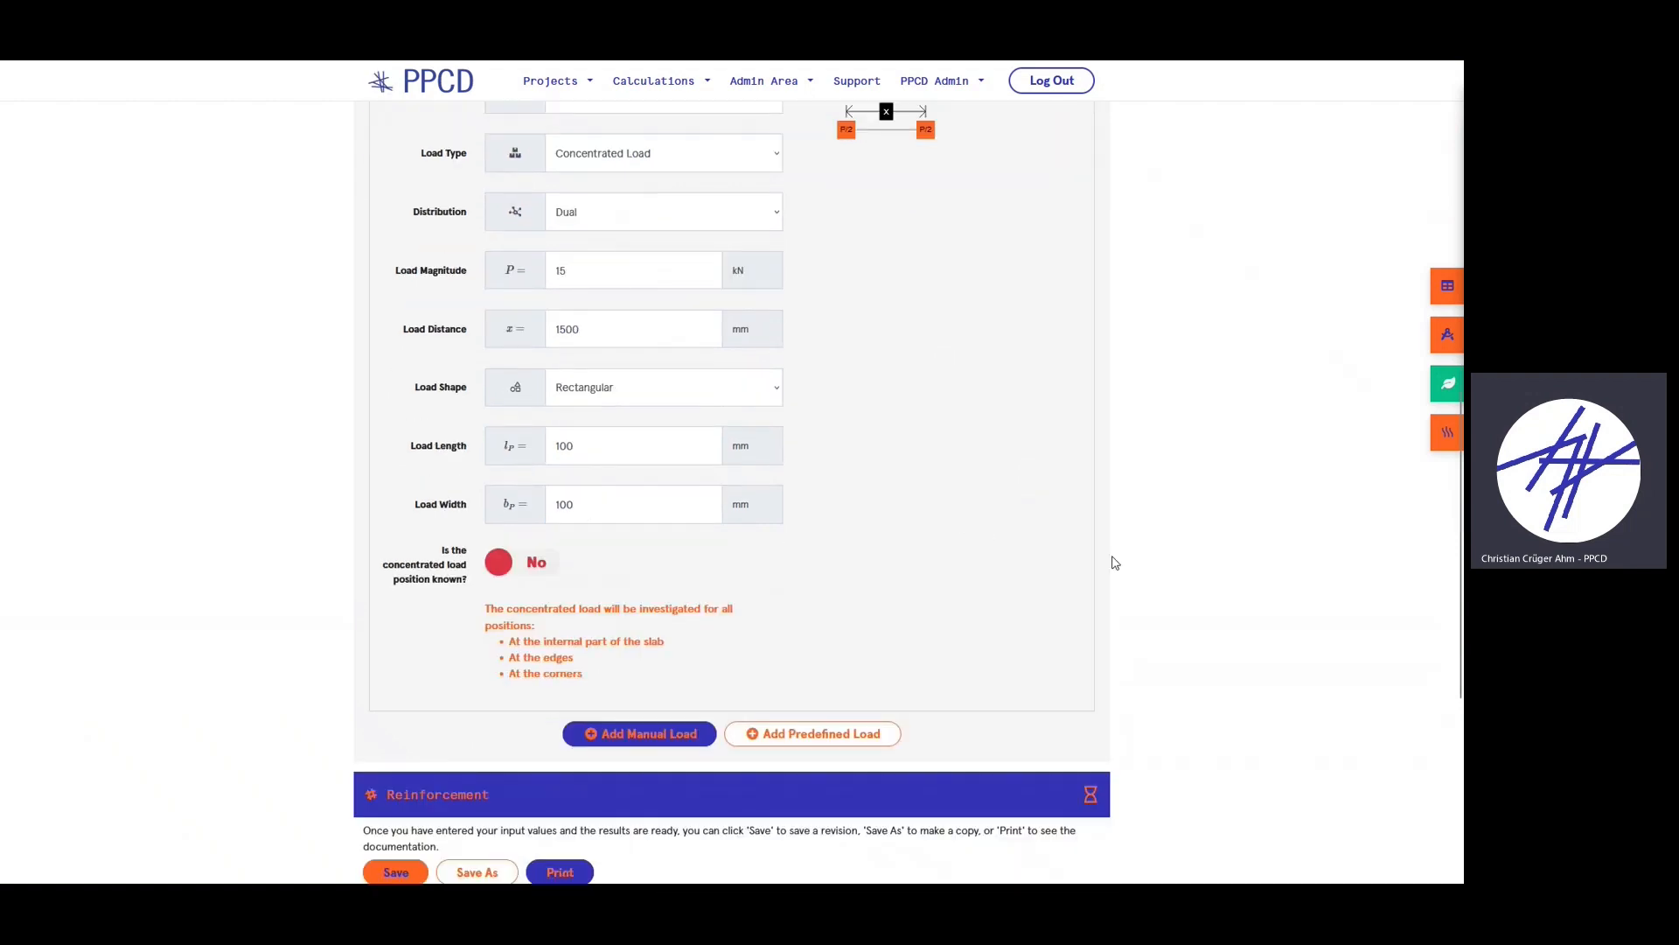
- Toggle the concentrated load position option and leave it on No to investigate all positions
click(502, 567)
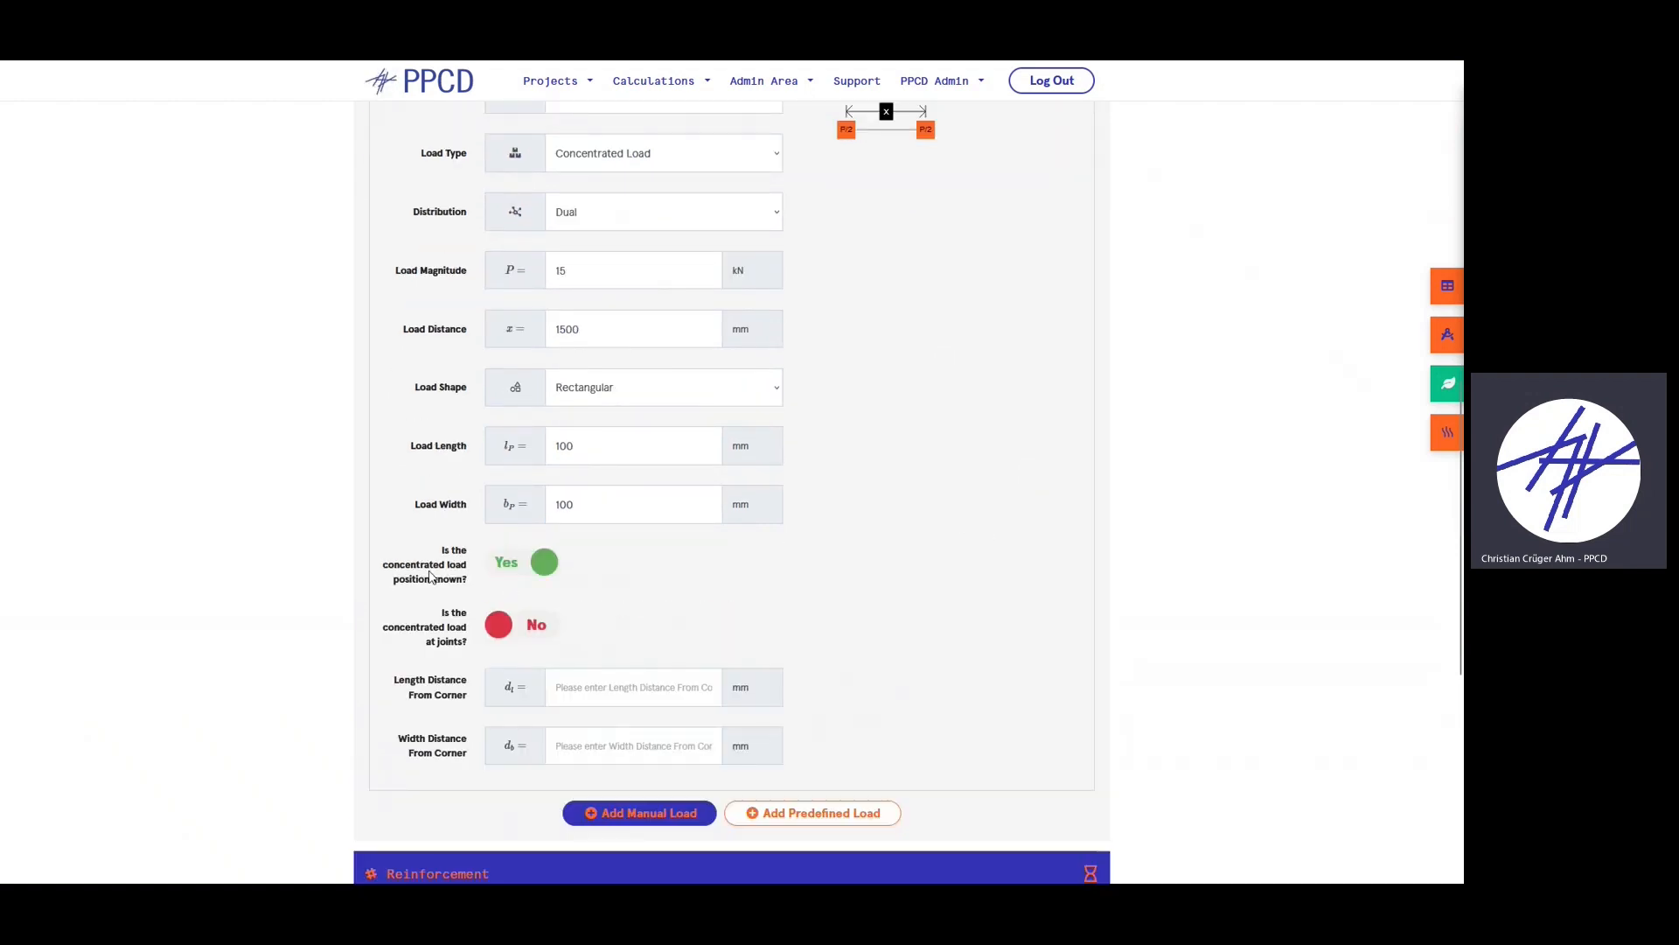
click(519, 567)
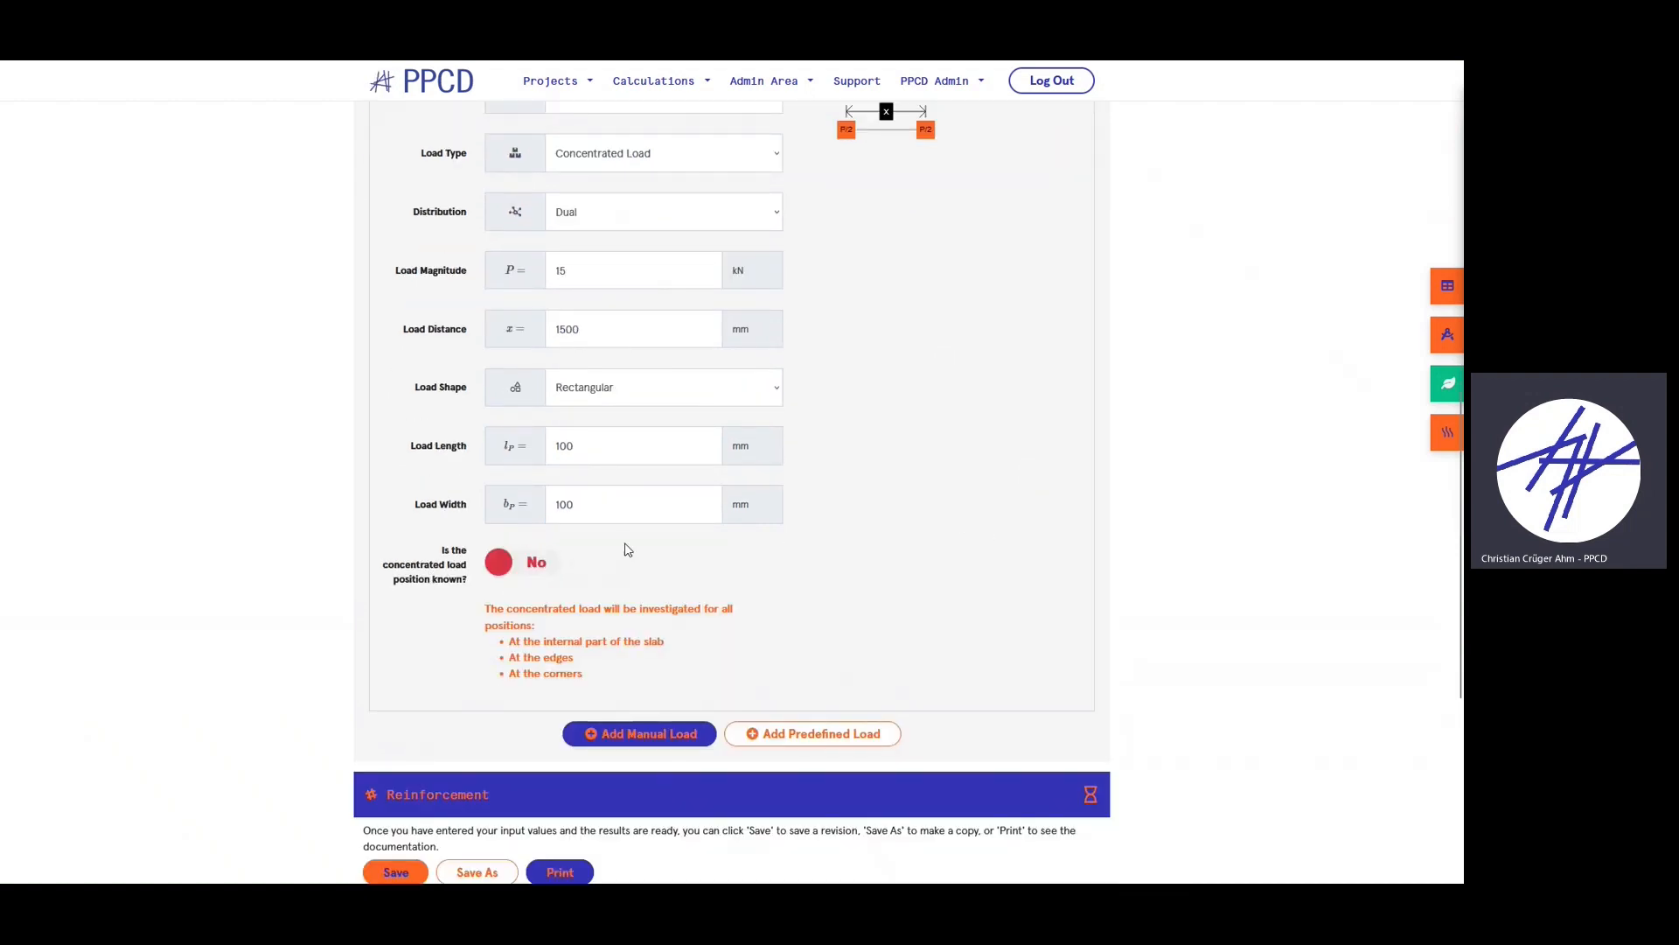
scroll(530, 580, down, 1)
click(511, 507)
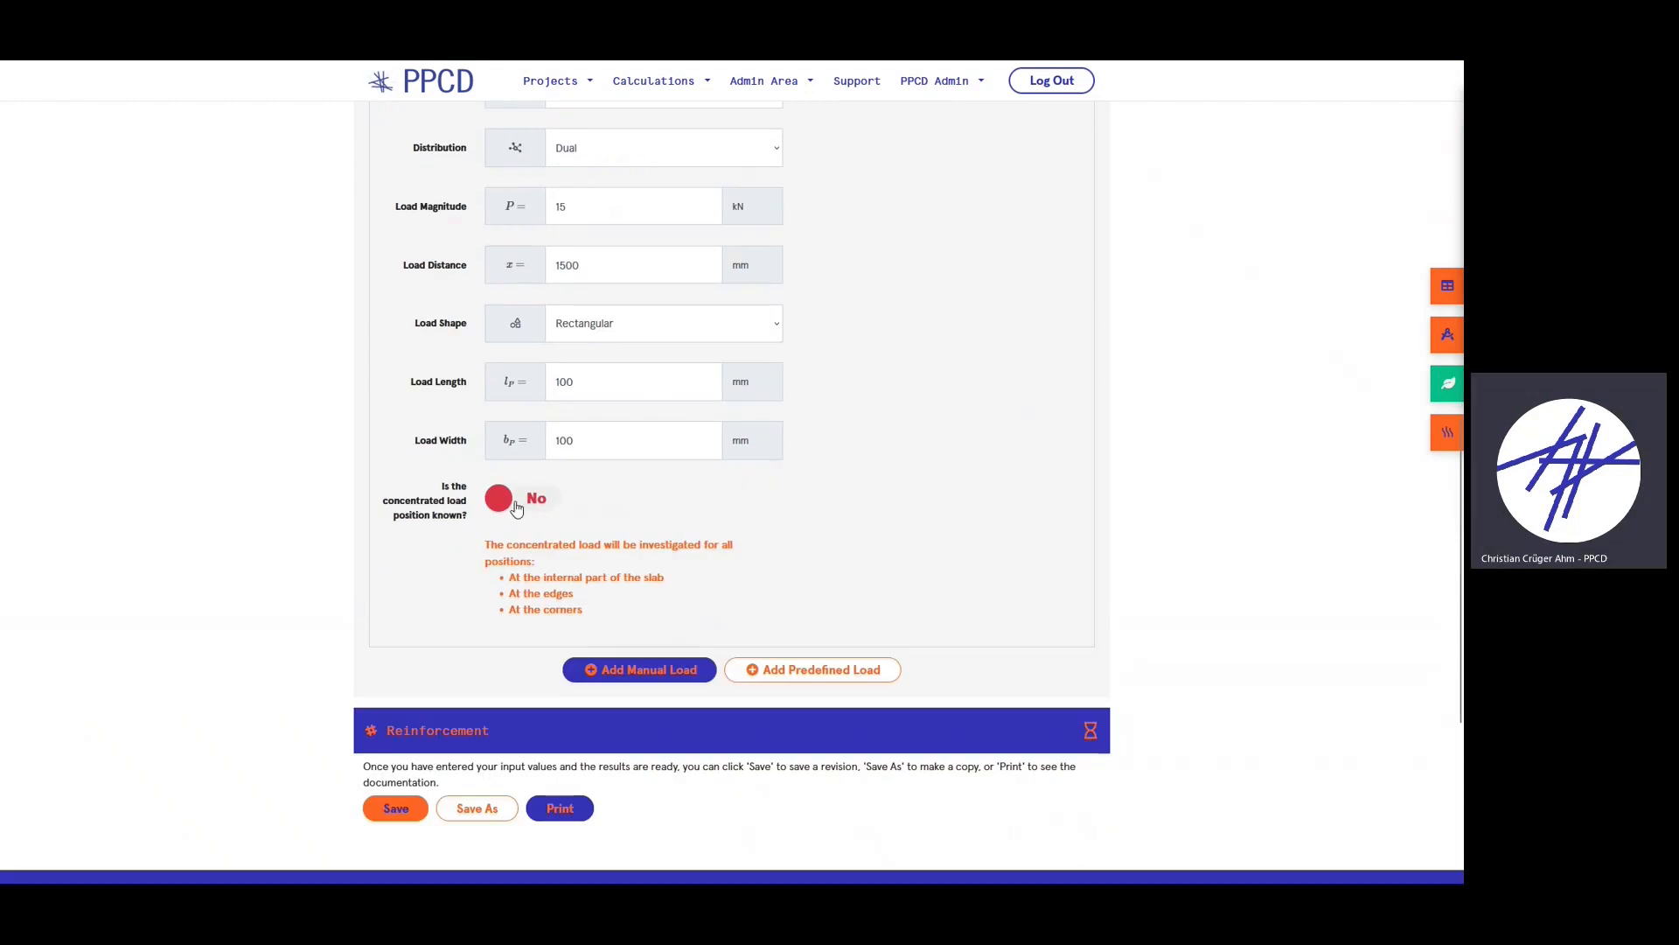
scroll(507, 490, down, 1)
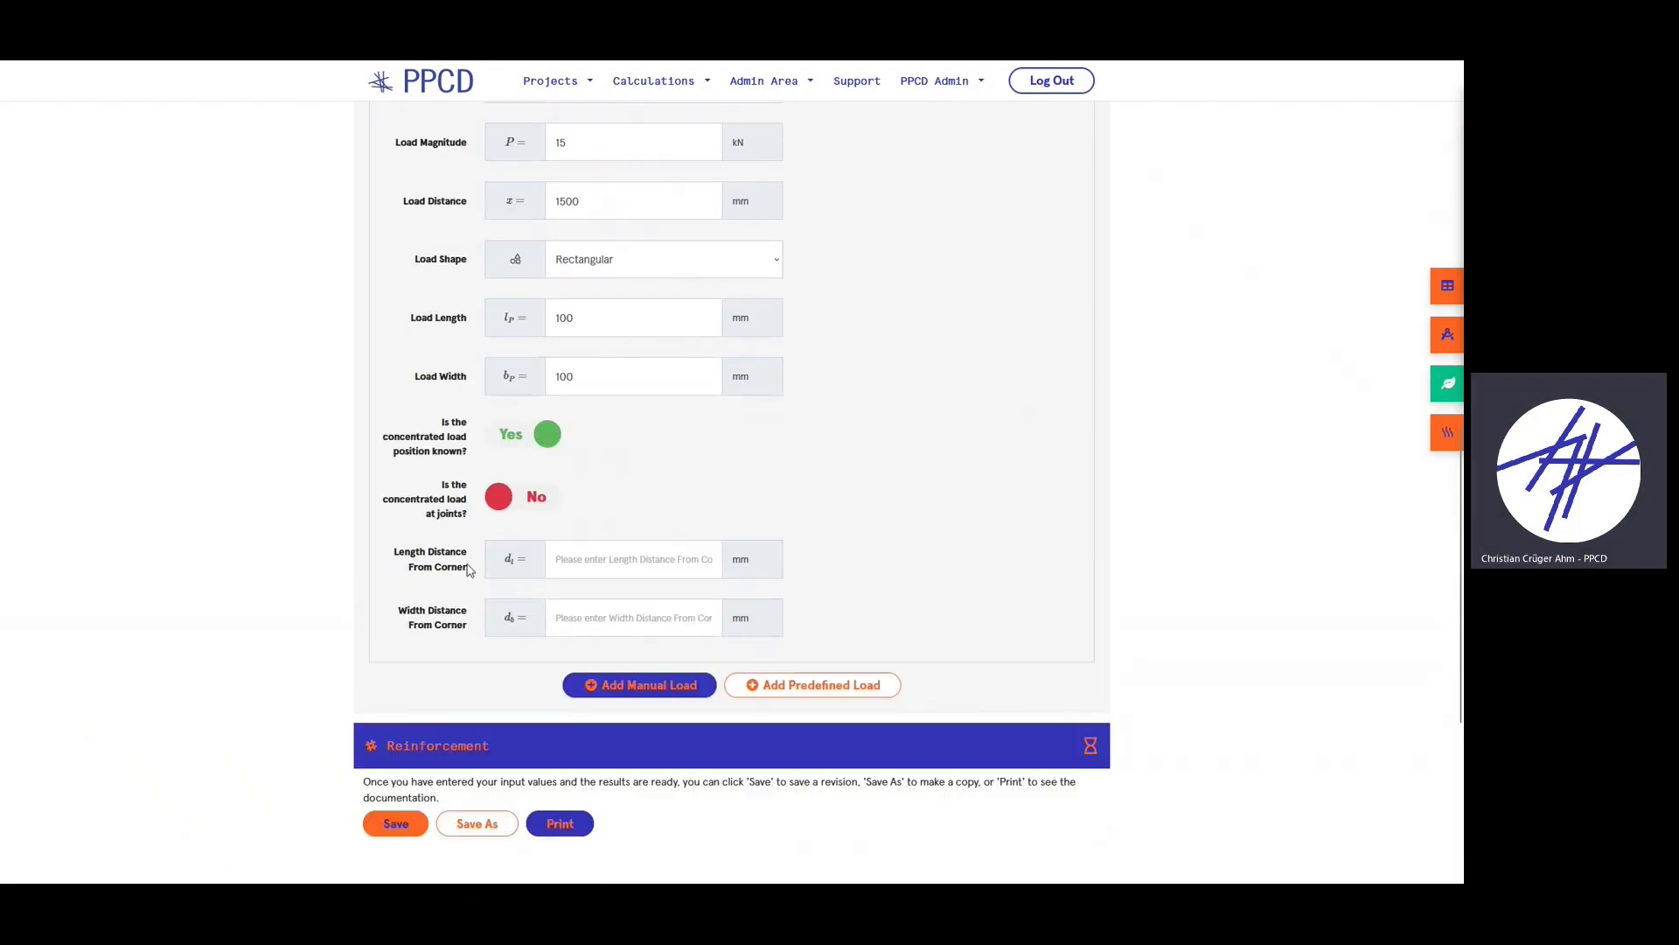
scroll(677, 605, up, 1)
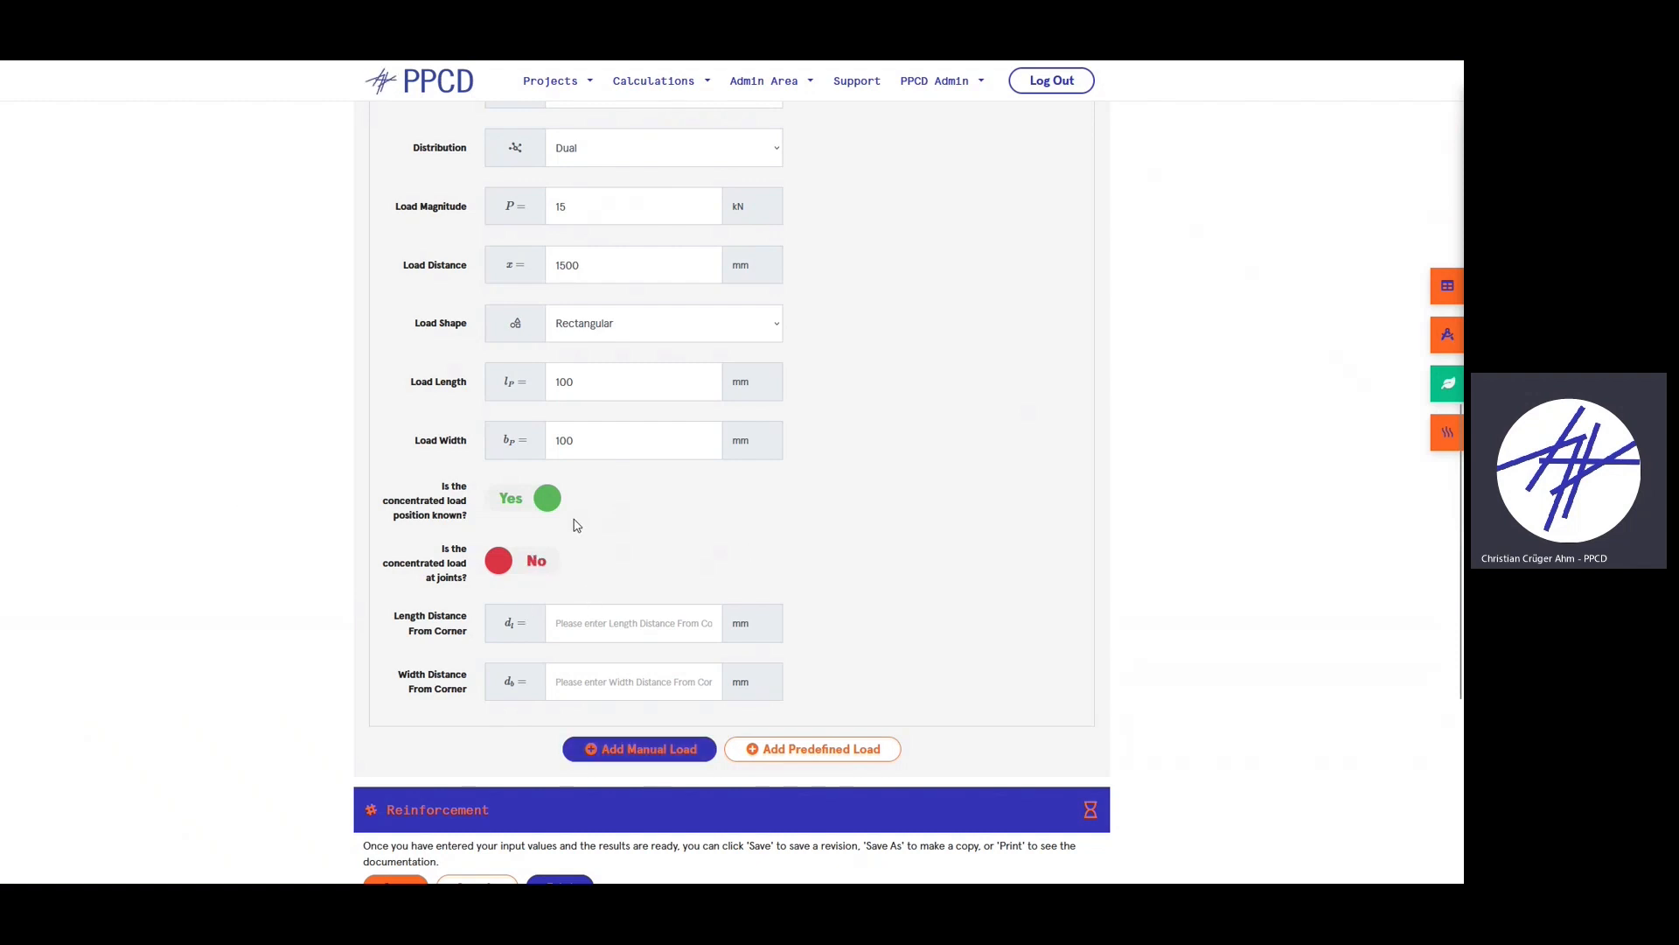
click(528, 499)
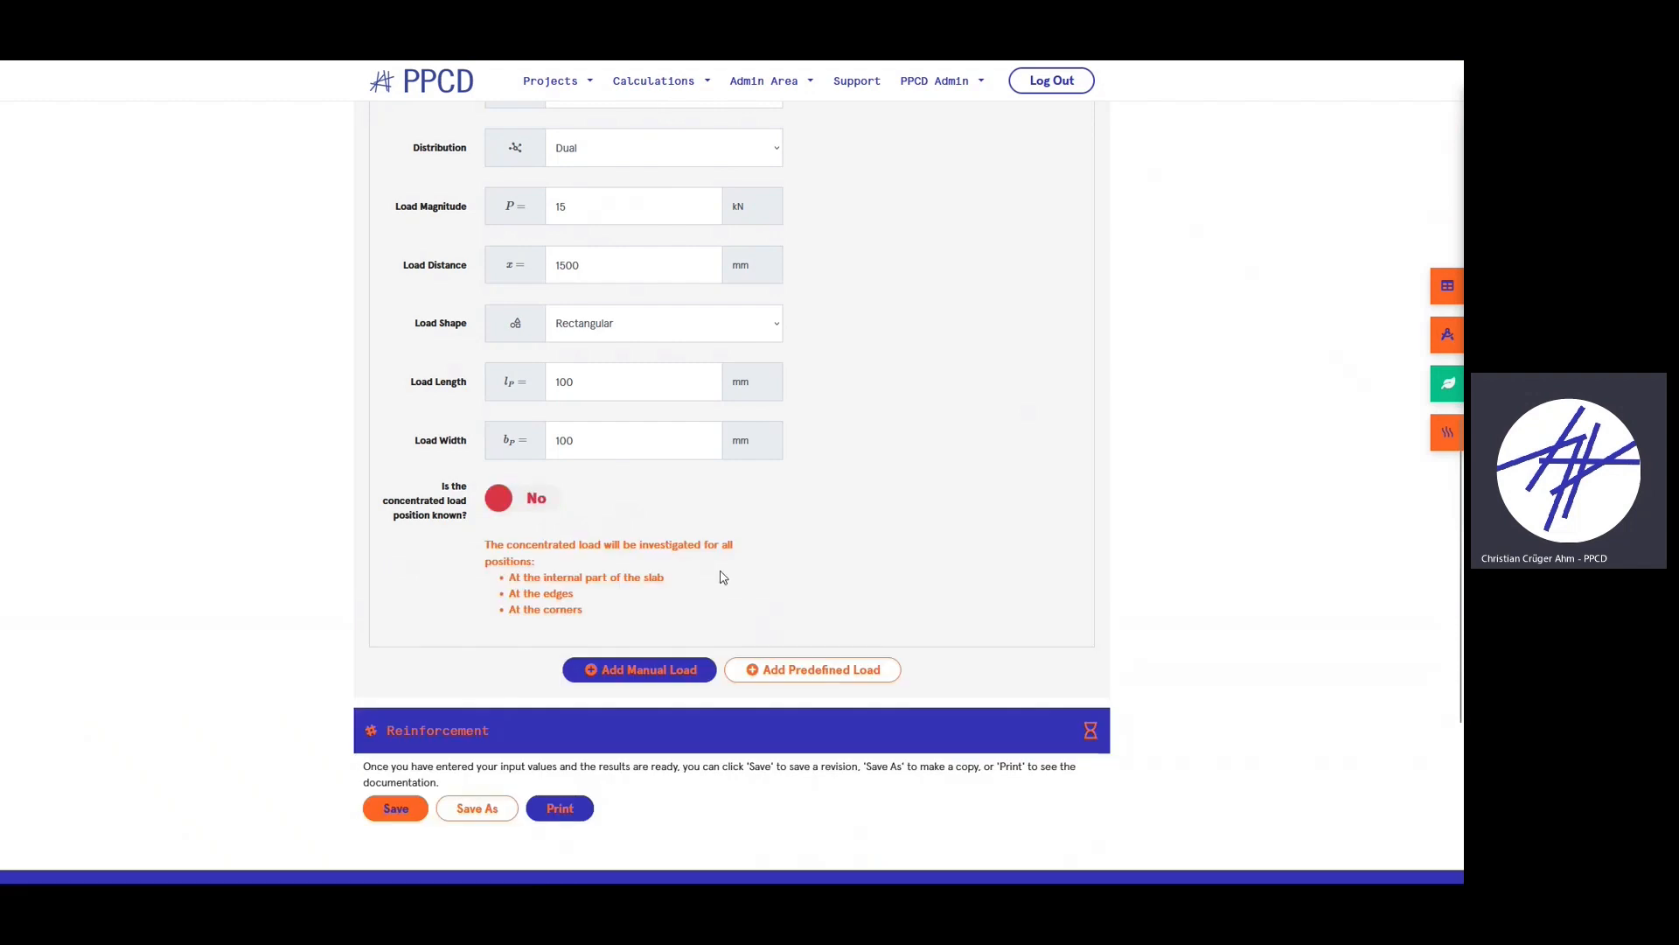
- Collapse the completed L1 'test load' card
scroll(770, 603, up, 2)
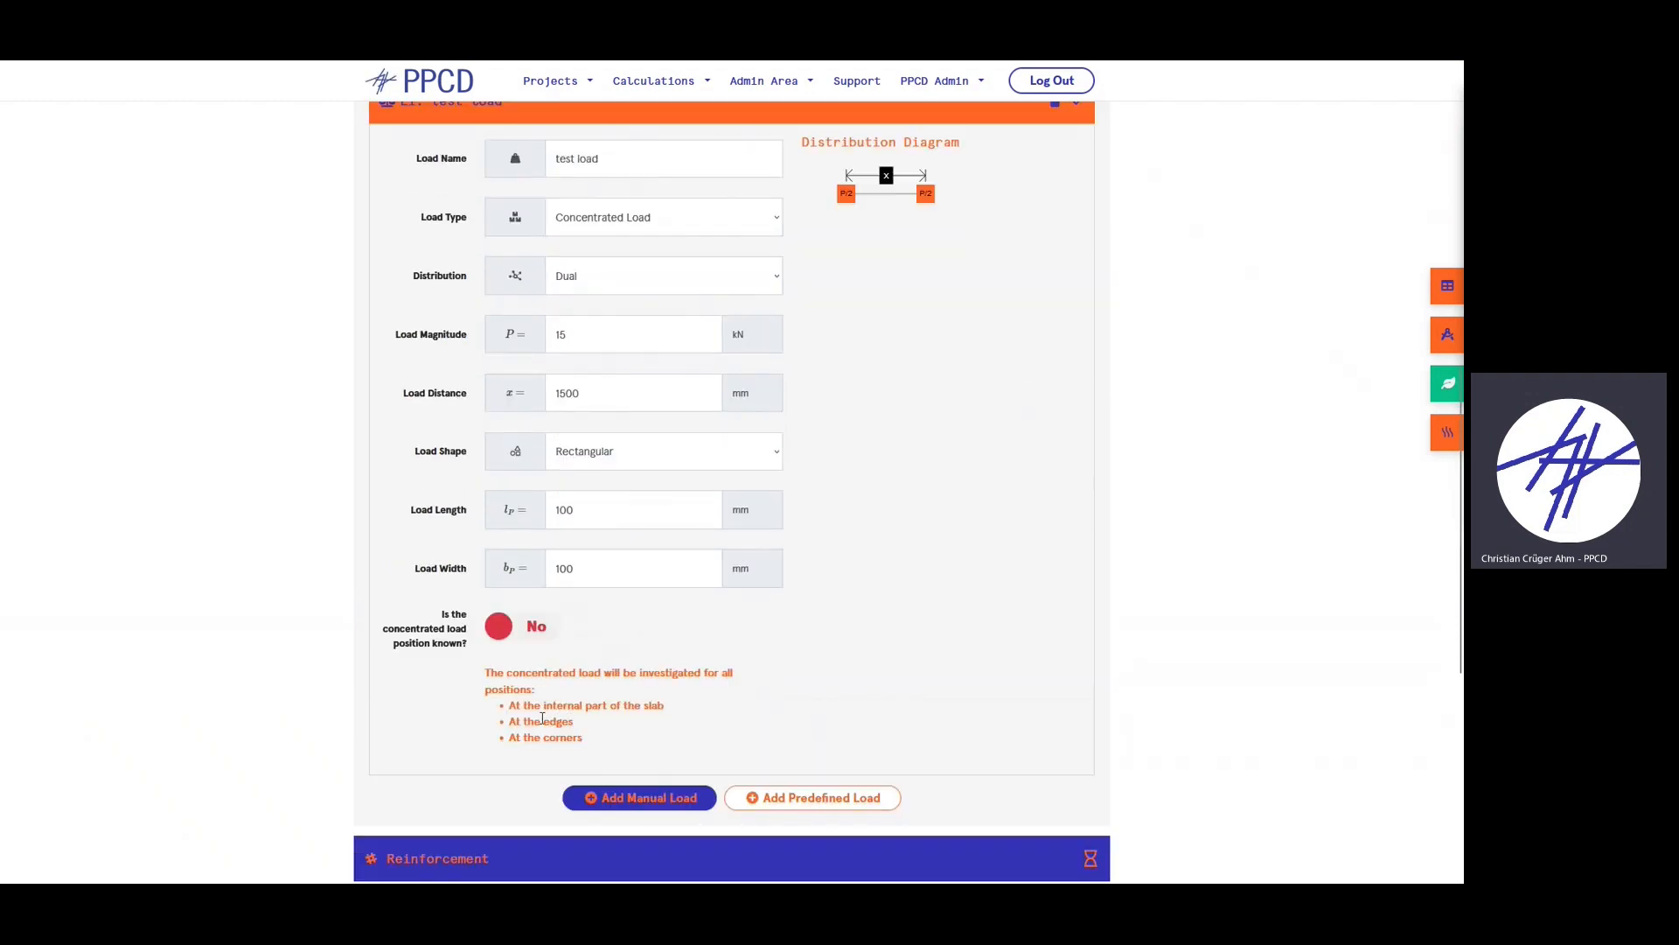
scroll(700, 647, down, 1)
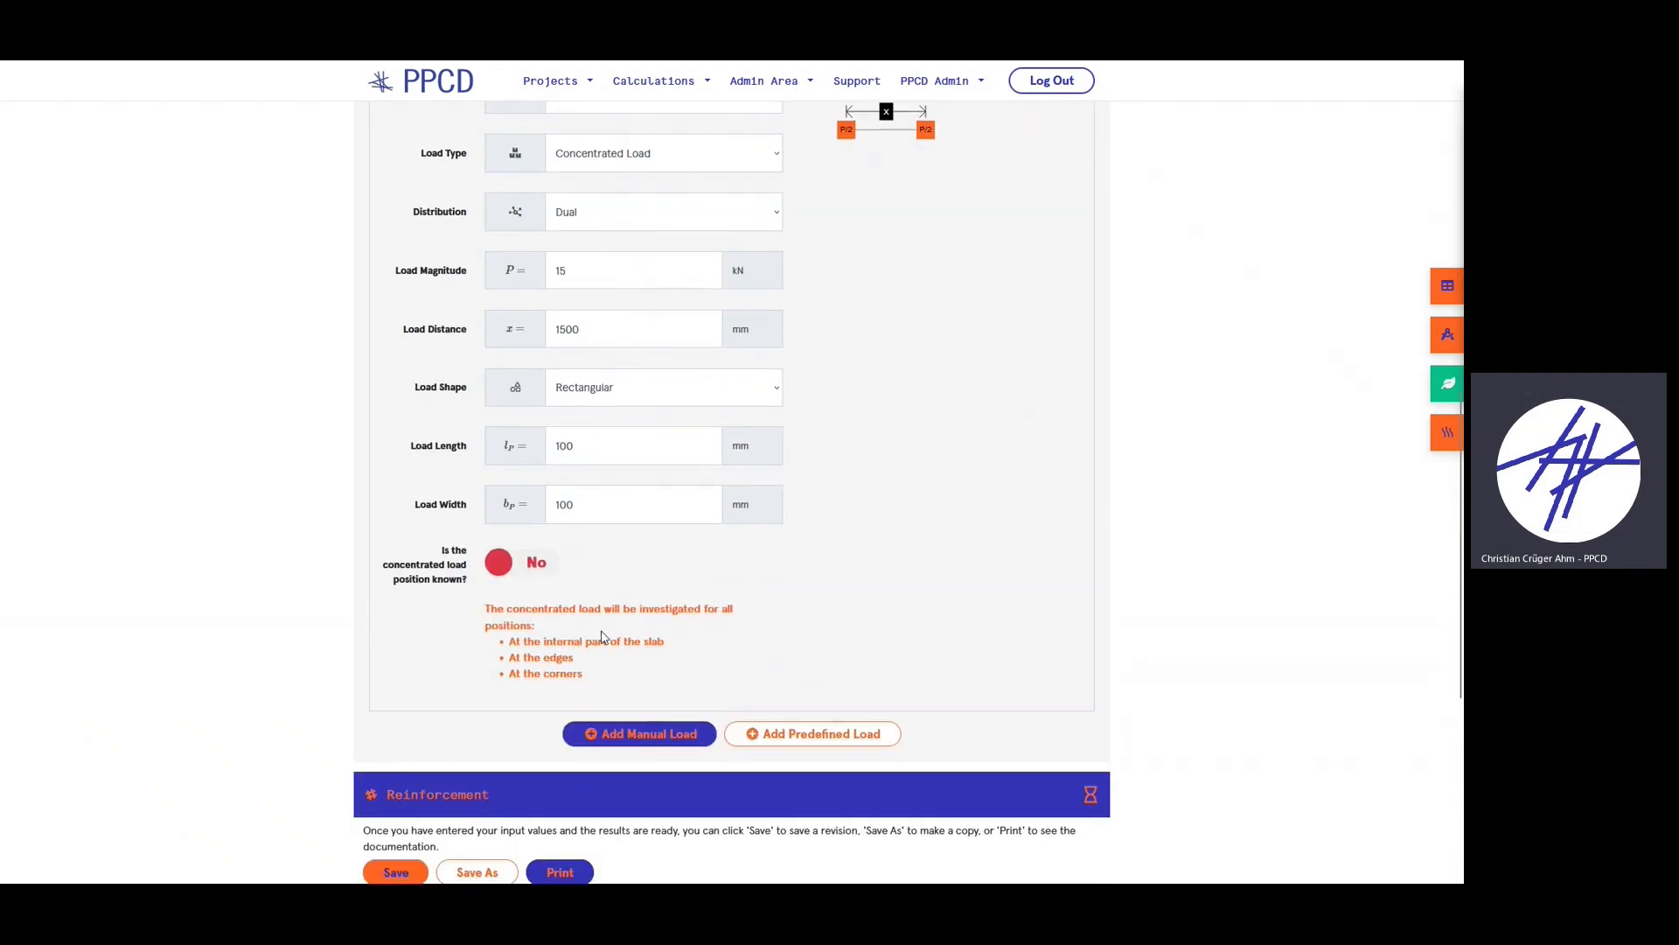
scroll(569, 577, up, 4)
click(504, 305)
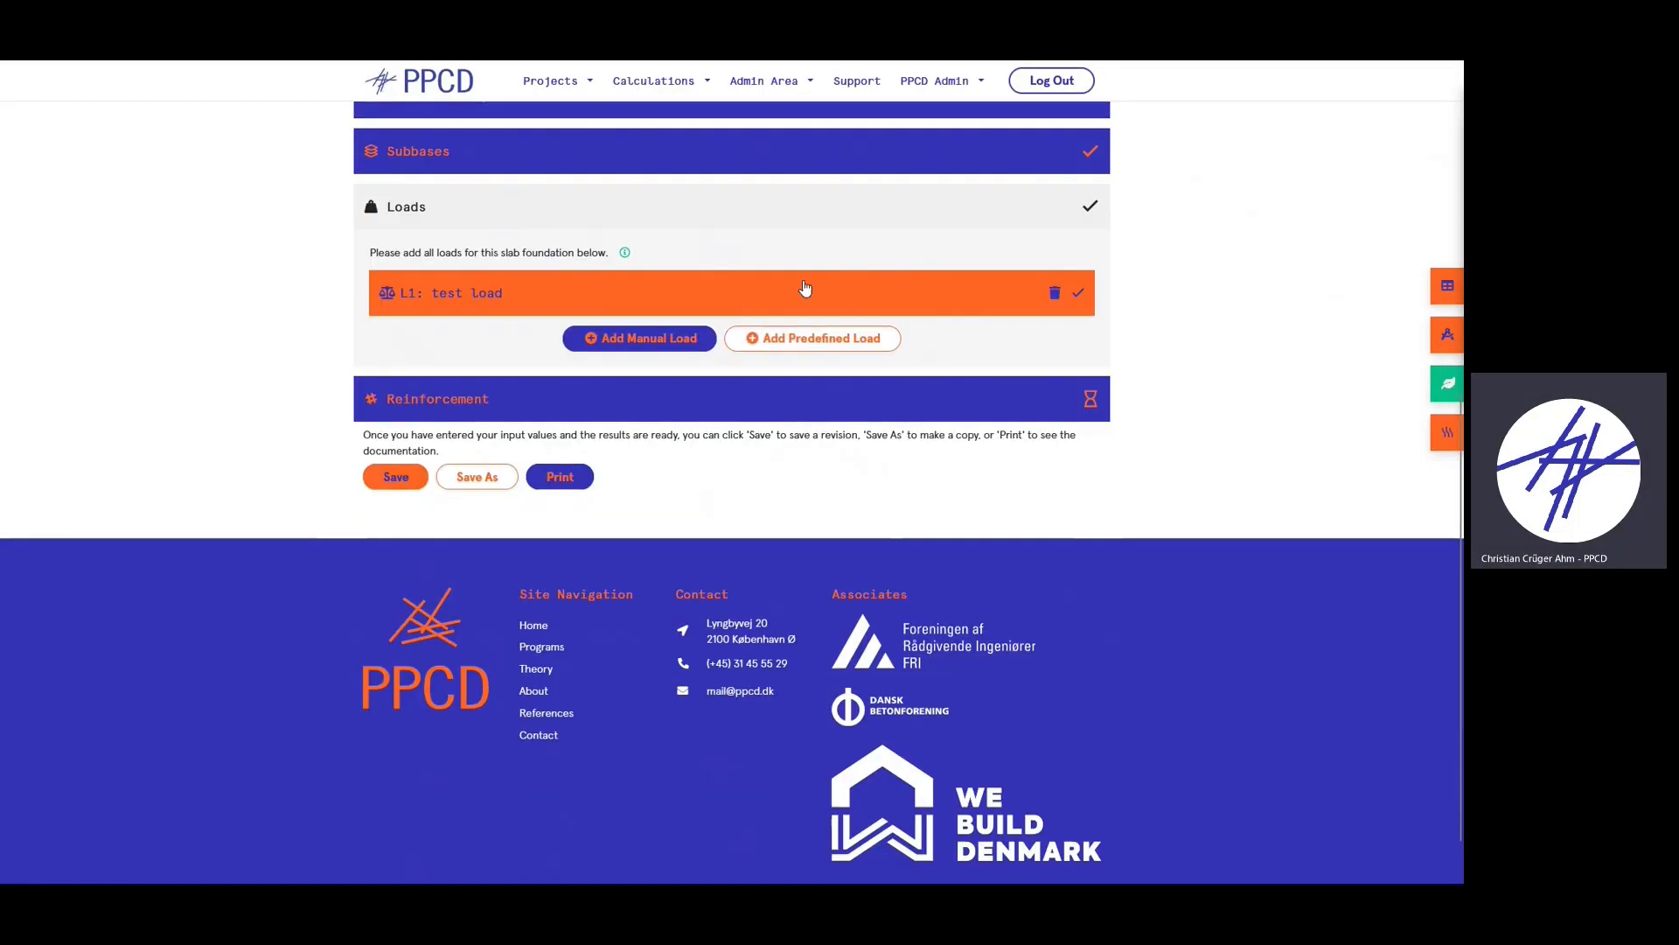
- Add the predefined D1 Shops loads to the slab
click(811, 348)
click(822, 476)
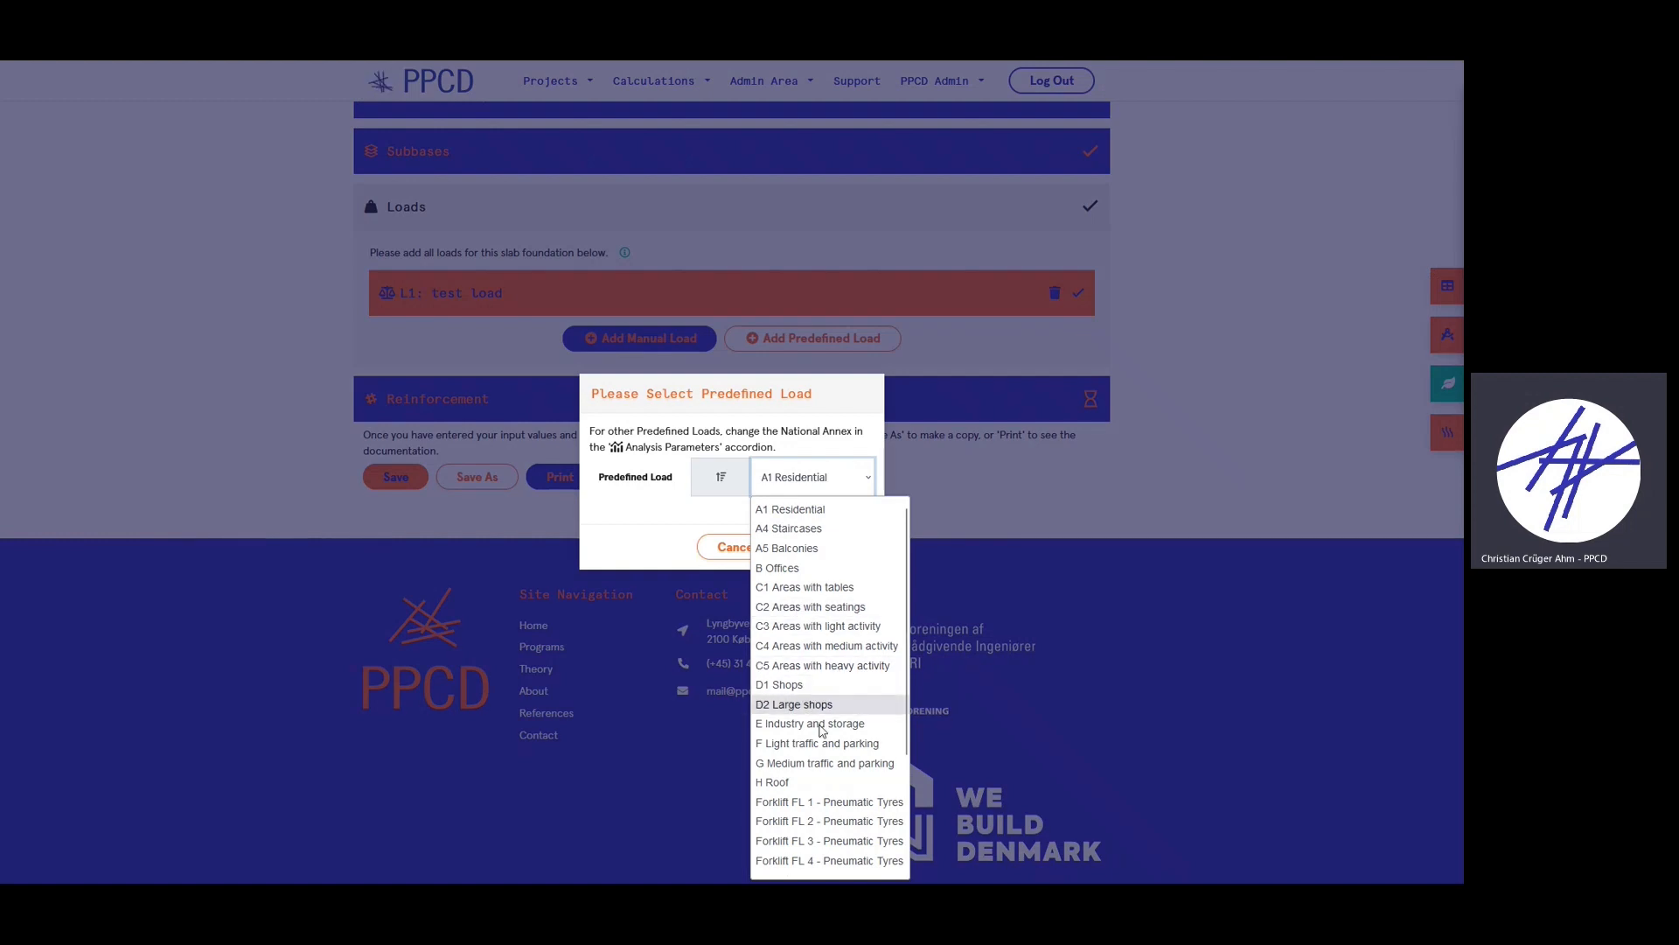
click(797, 684)
click(836, 551)
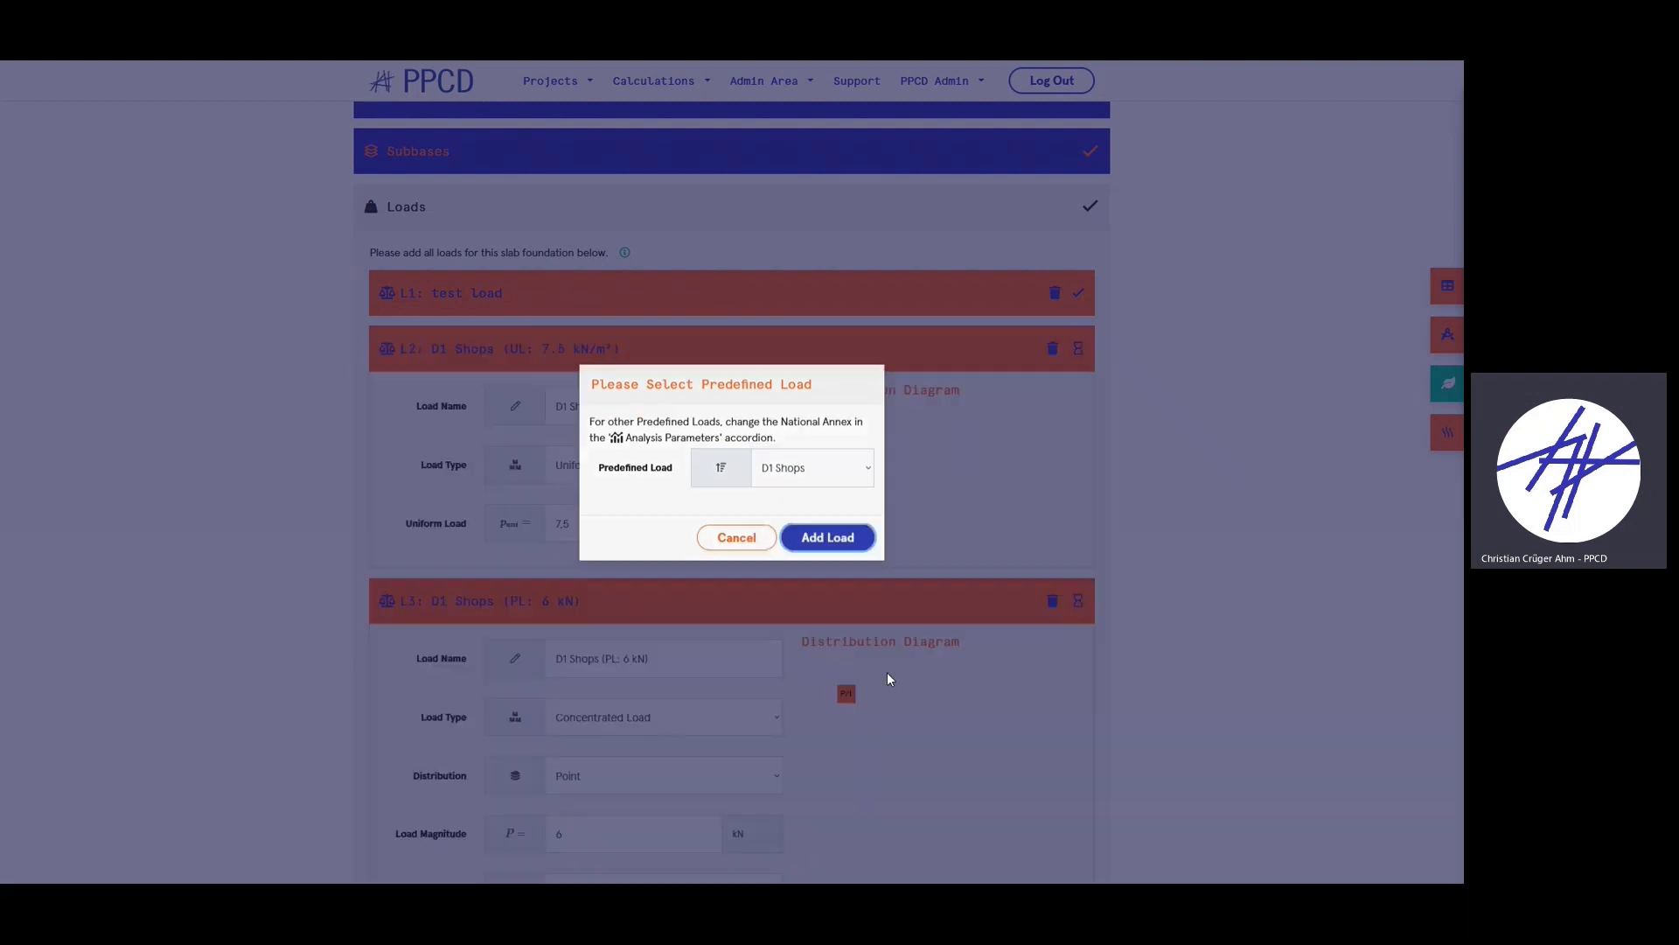
- Review the L2 uniform and L3 6 kN point loads, leaving them unchanged, and collapse both
scroll(648, 387, up, 3)
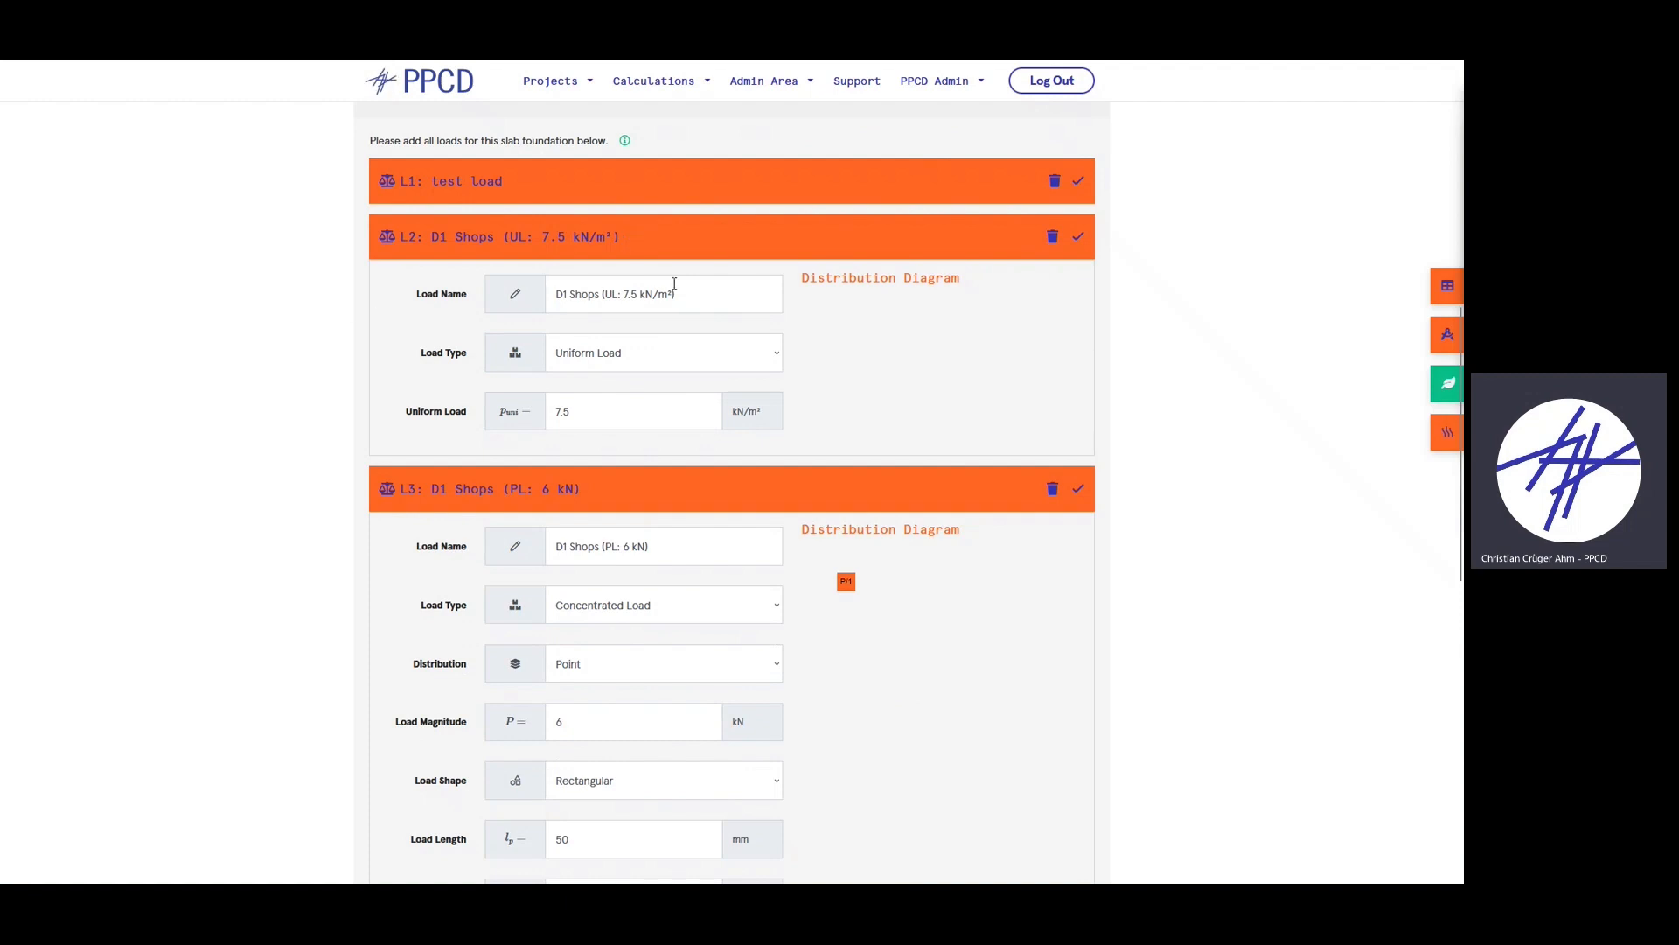
click(477, 246)
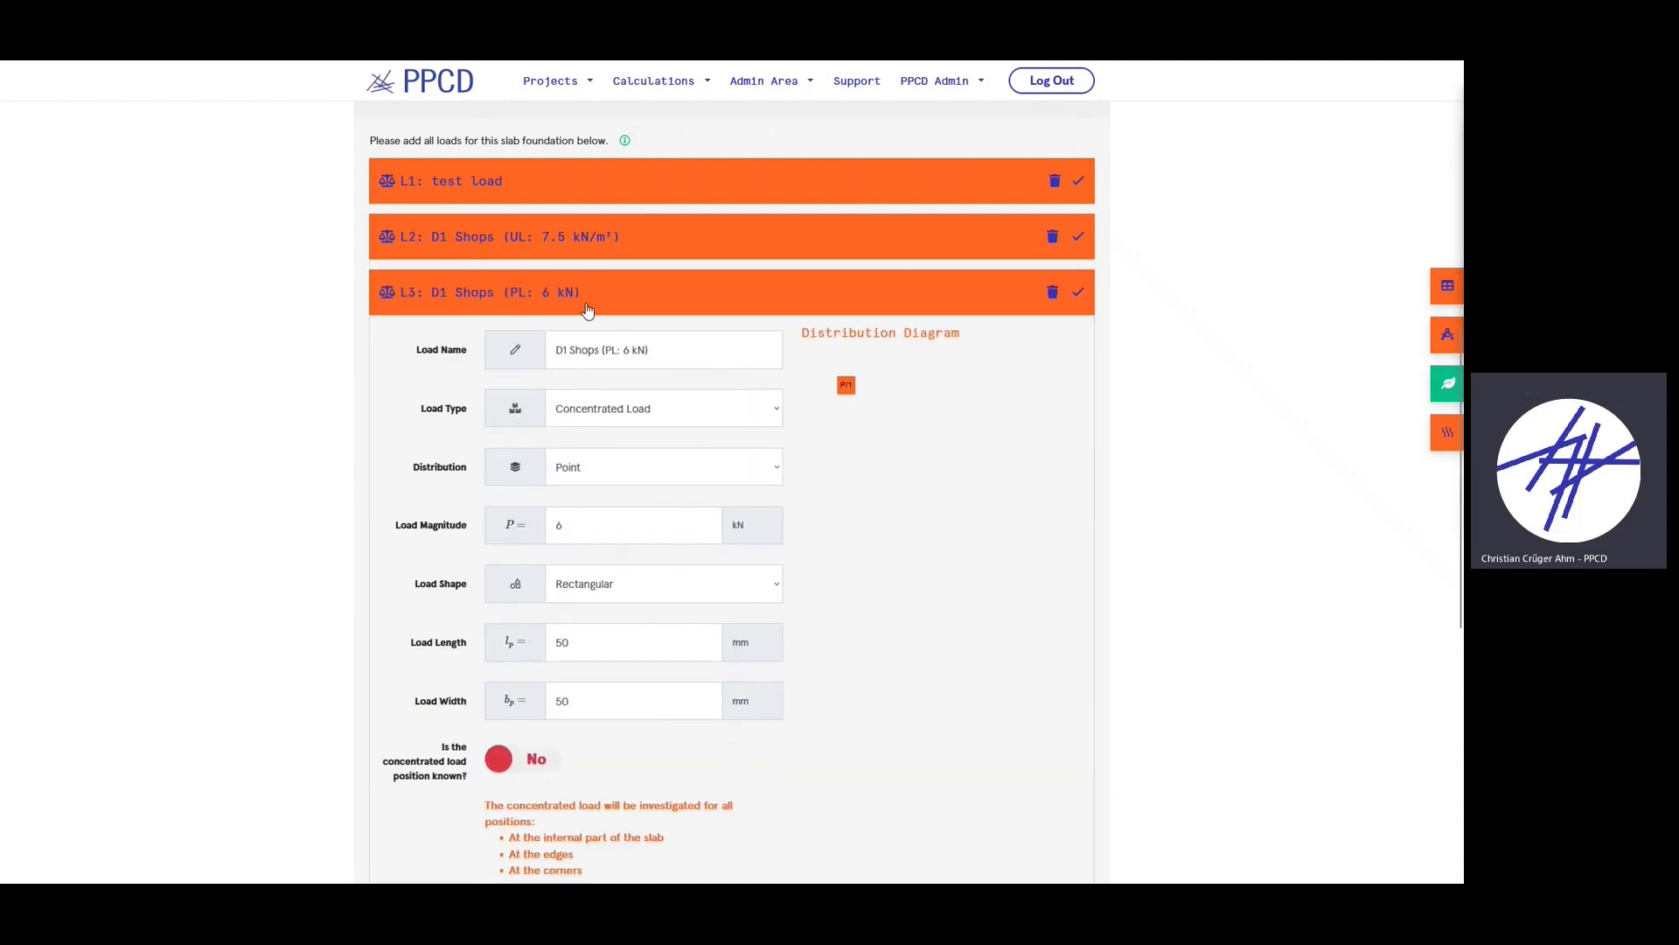
click(525, 302)
click(536, 289)
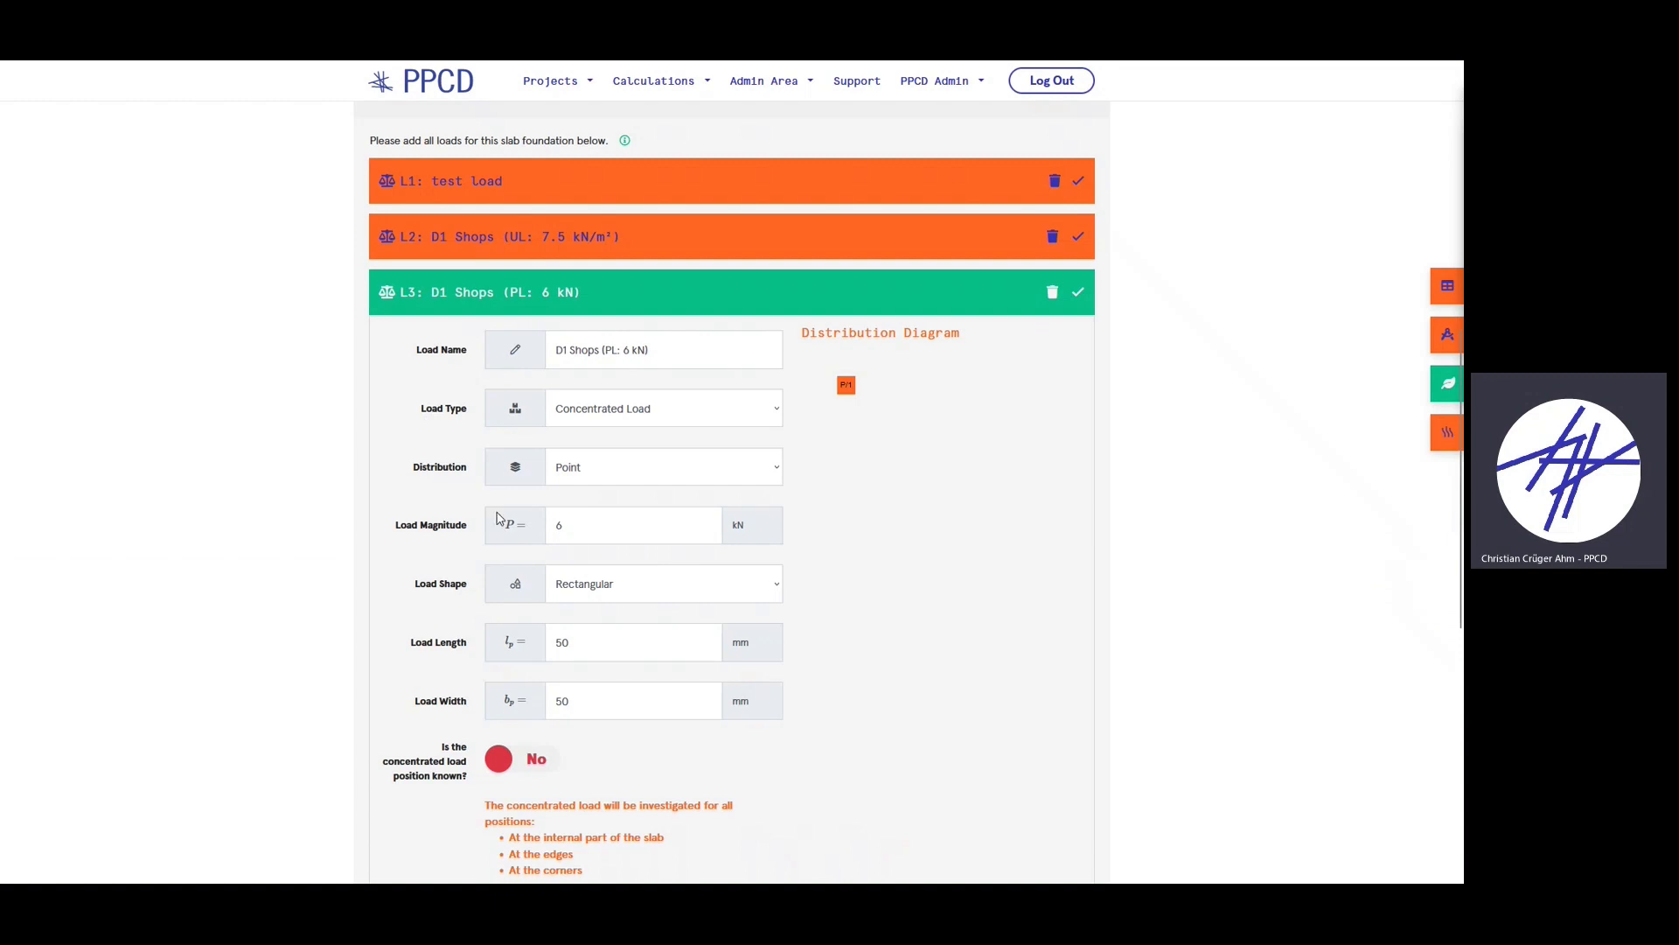
scroll(448, 402, down, 1)
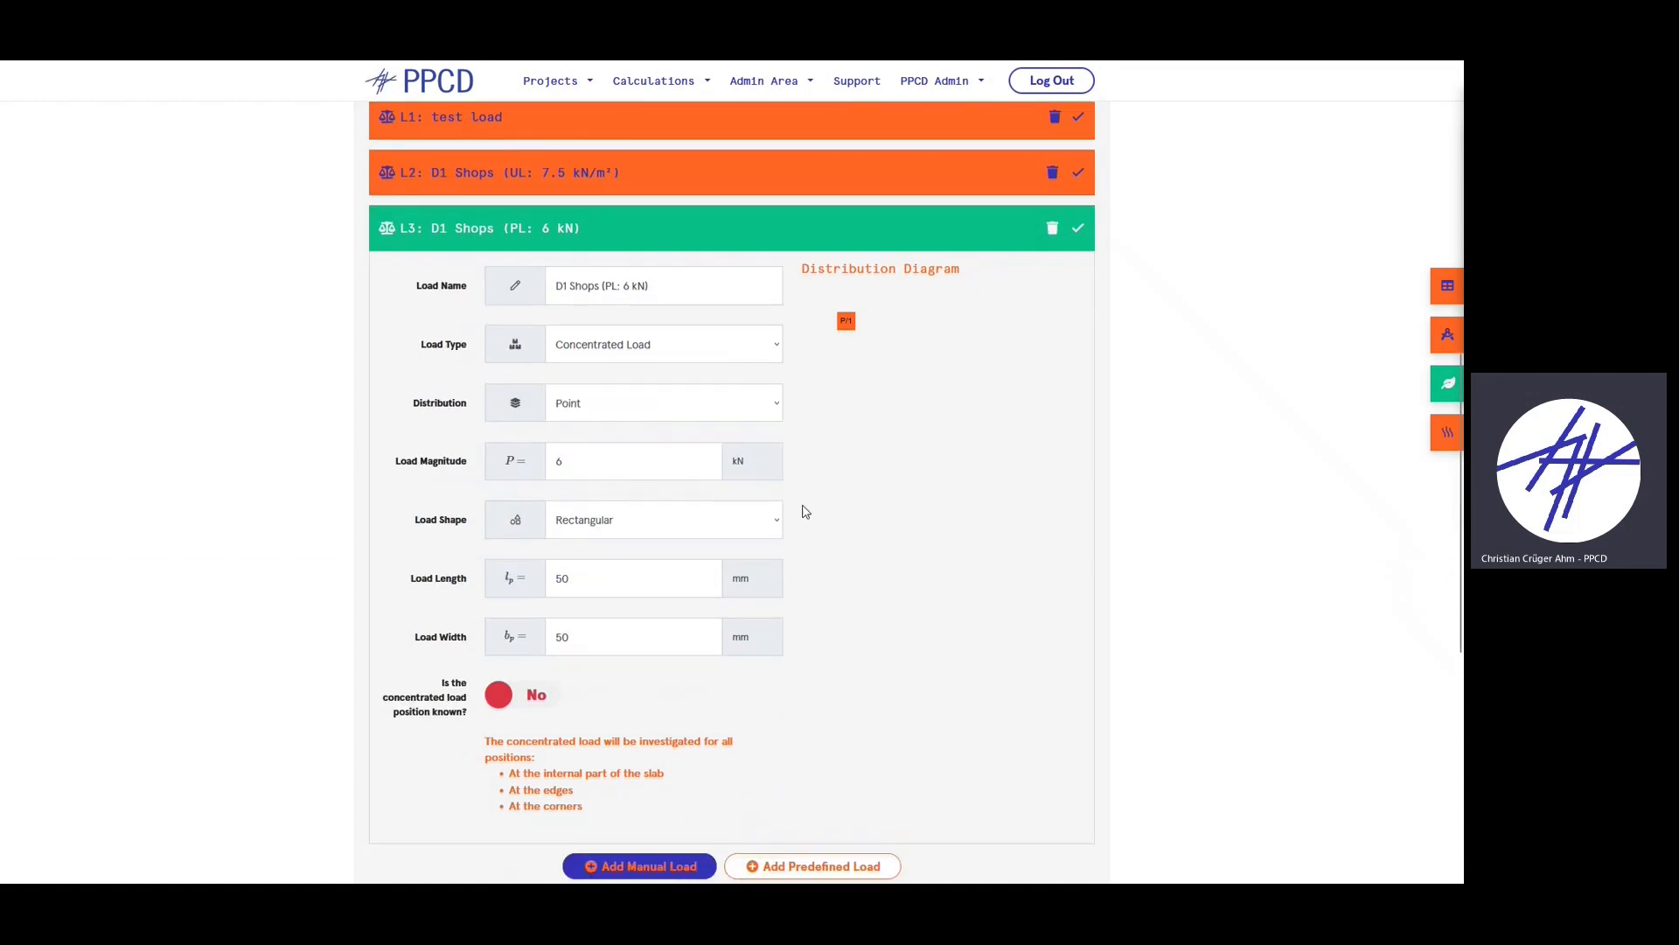
click(610, 462)
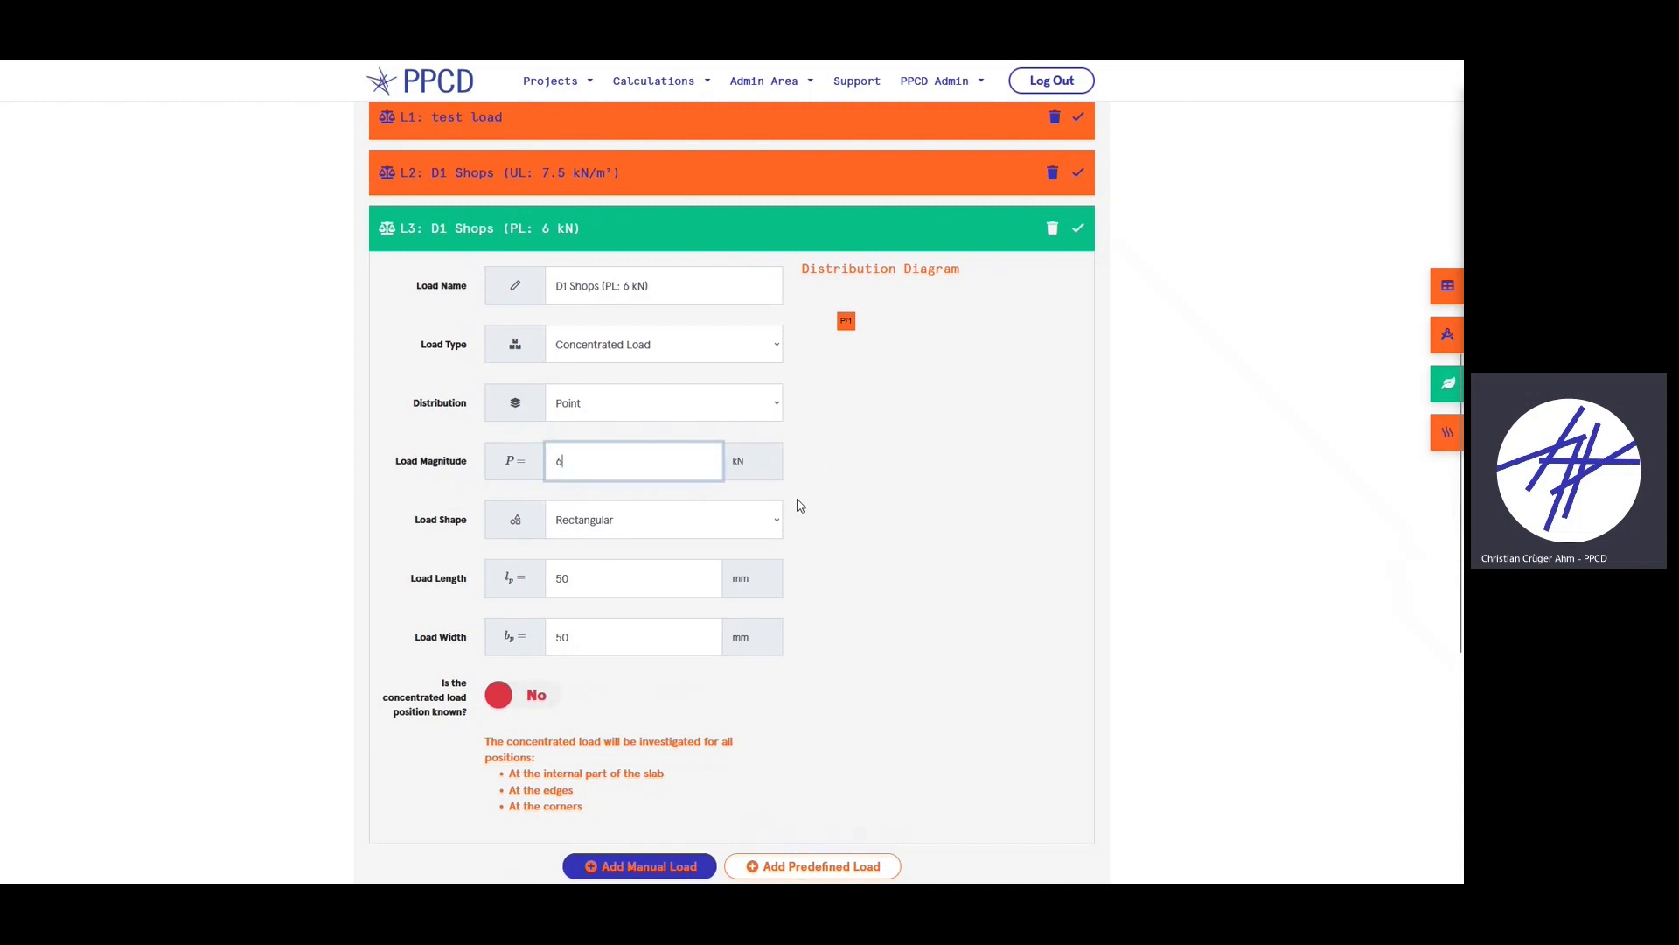
click(888, 496)
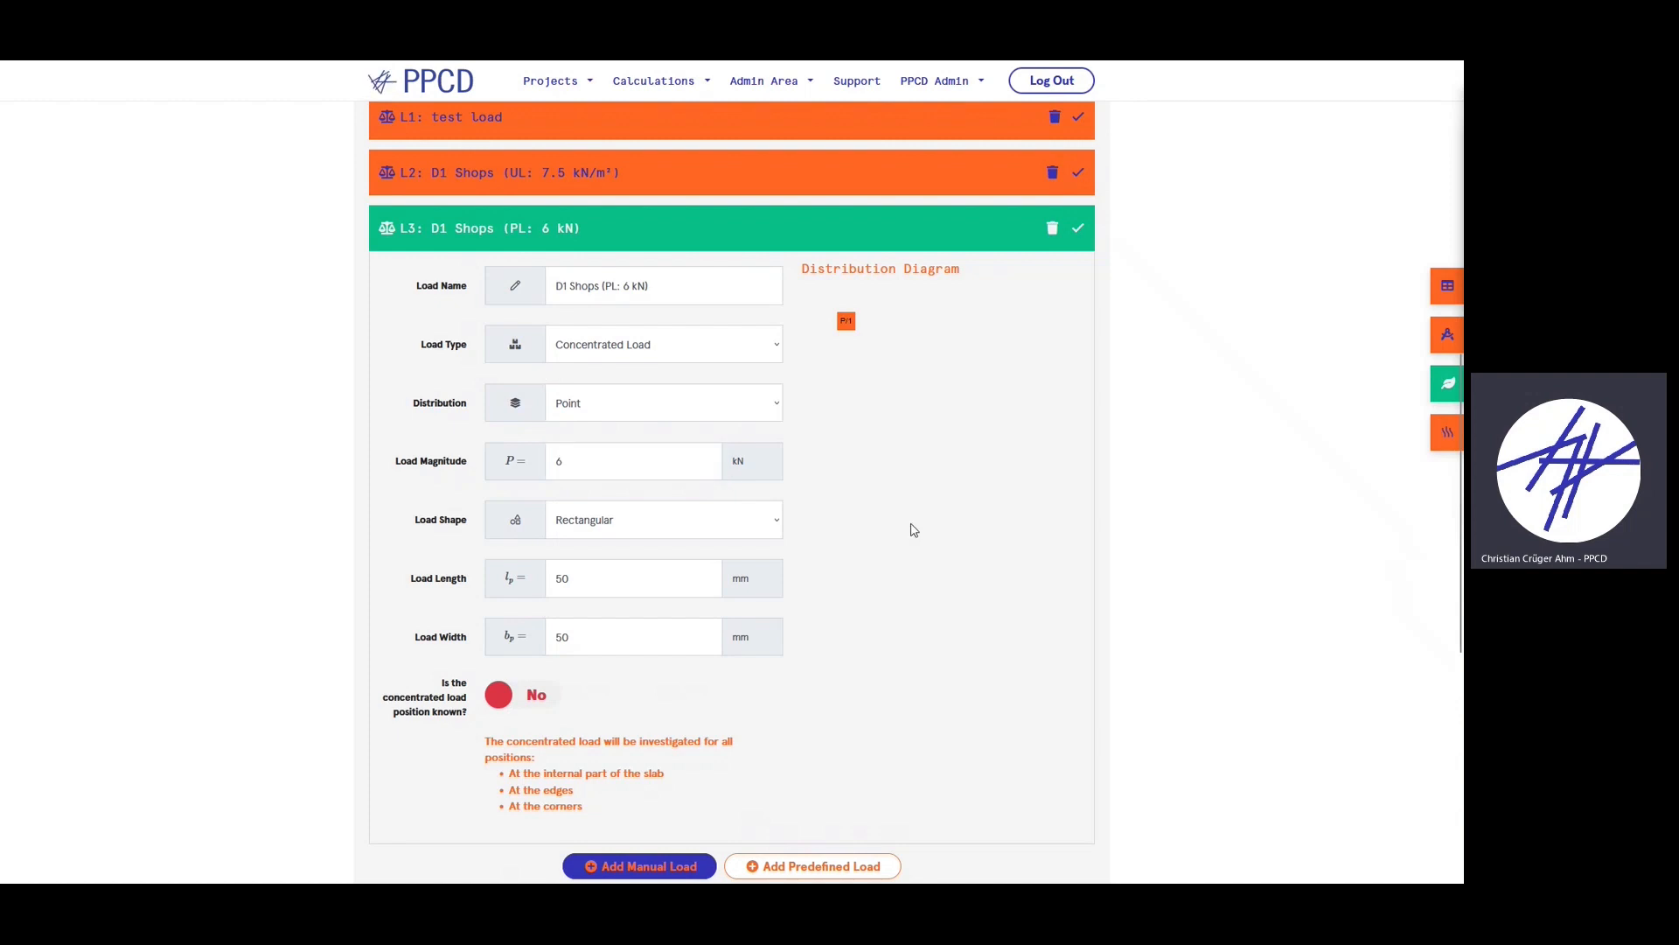
click(515, 228)
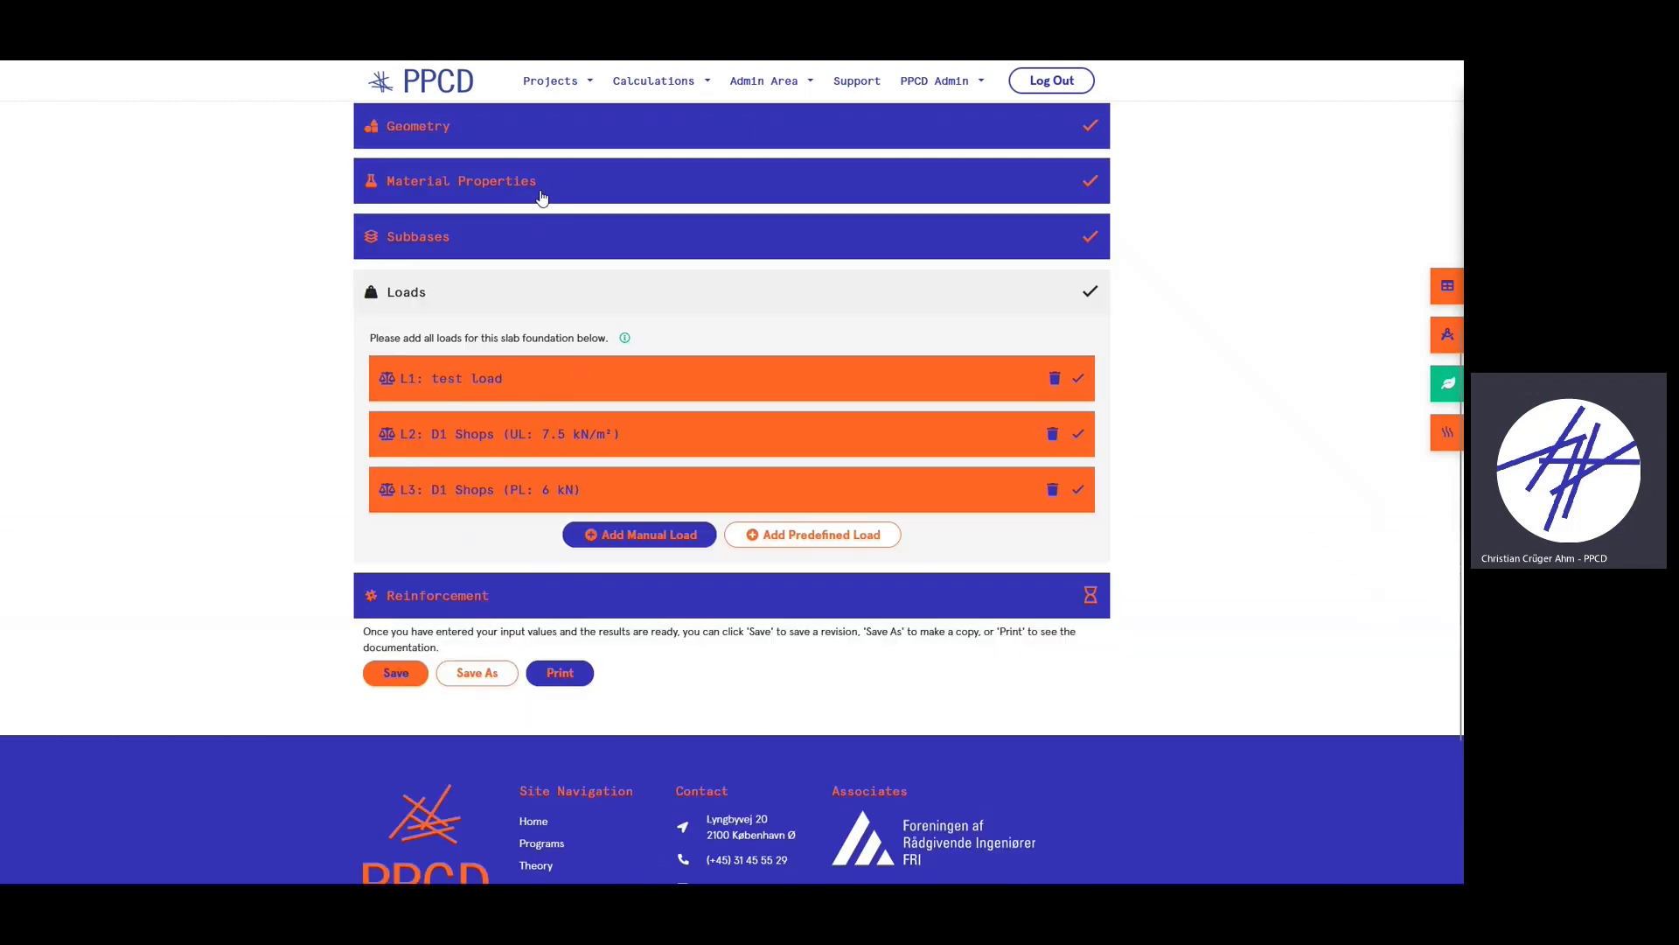
- Collapse Loads and, in Reinforcement, include fiber reinforcement at dosage 4 plus steel reinforcement
click(483, 292)
click(534, 476)
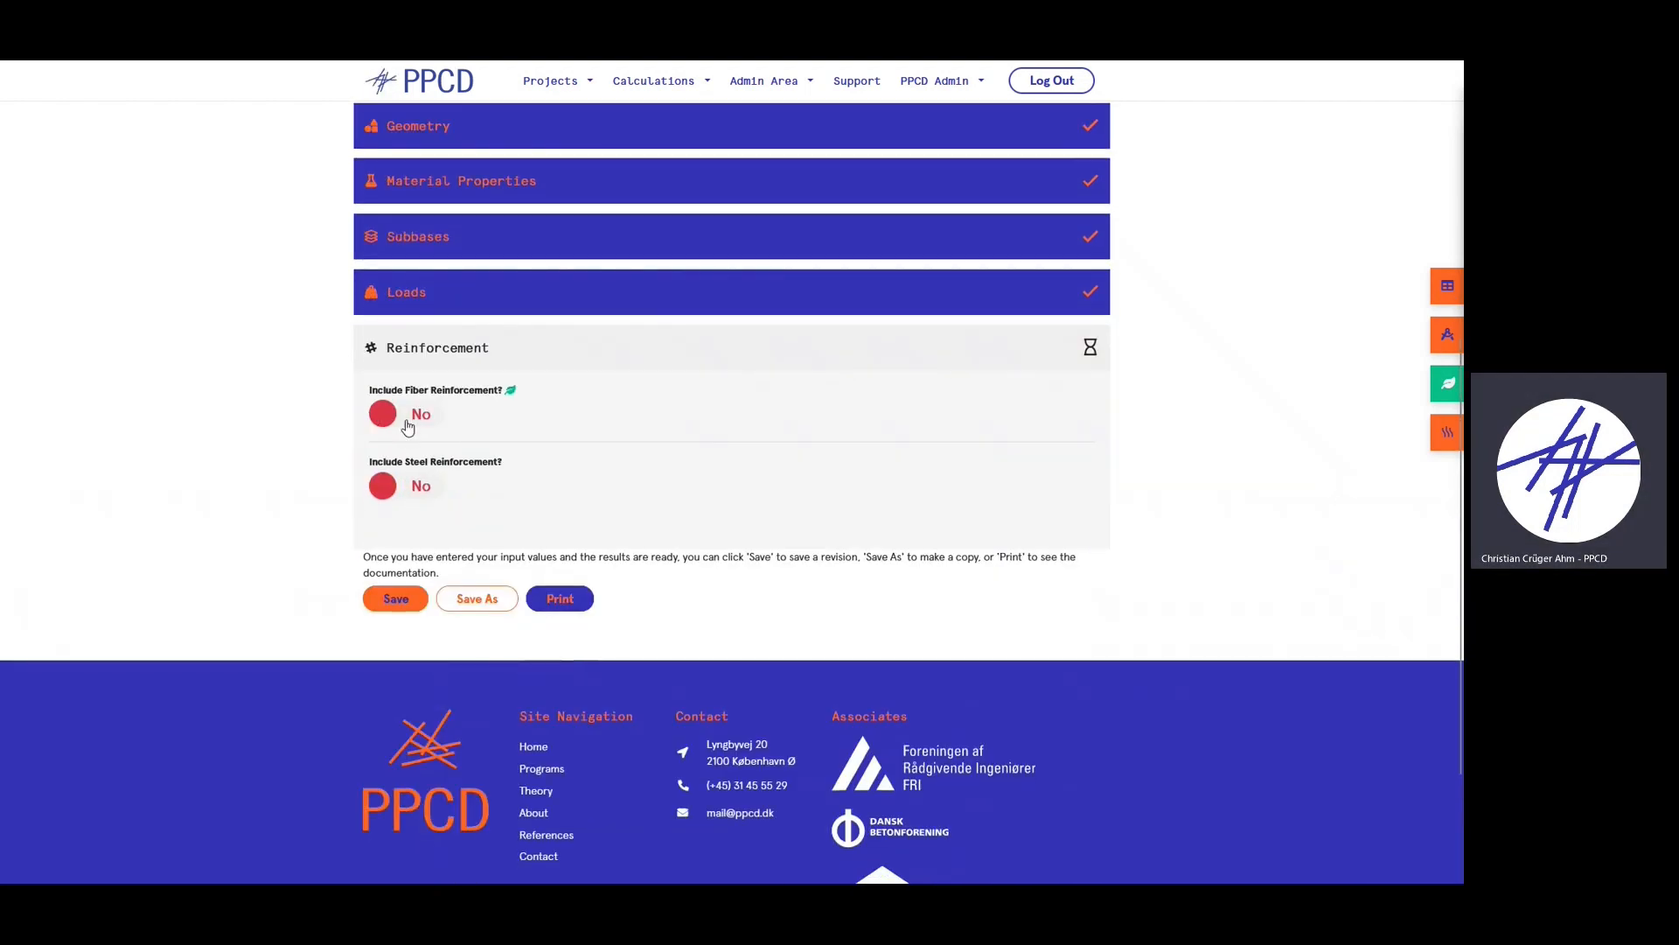
click(413, 411)
click(849, 435)
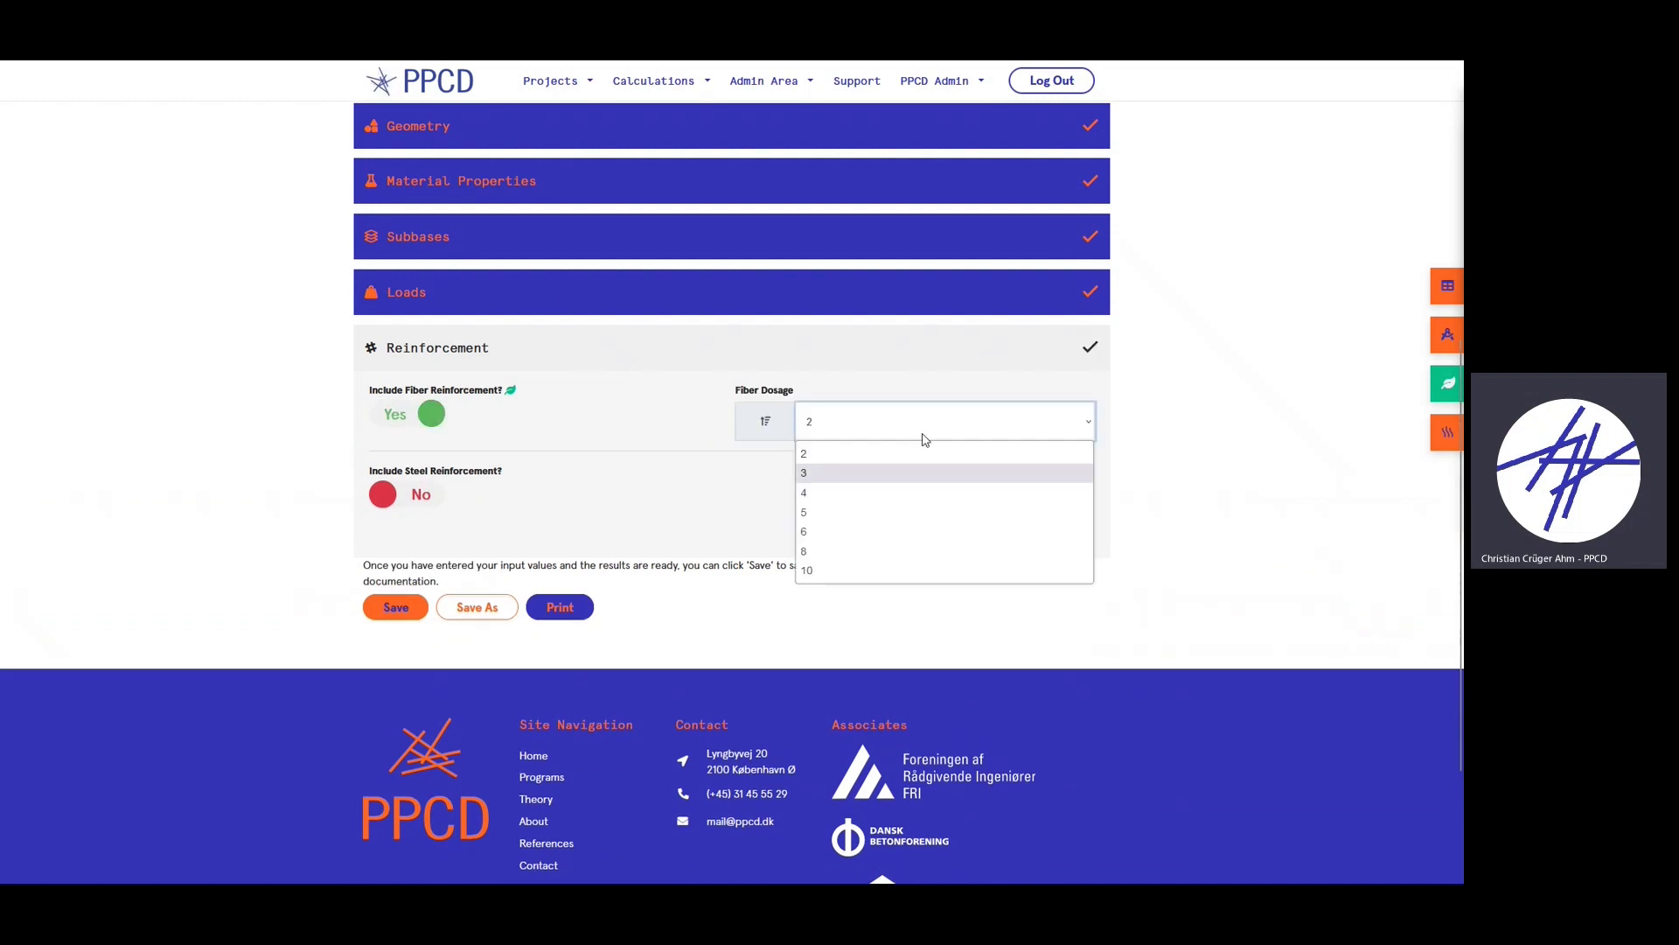
click(824, 492)
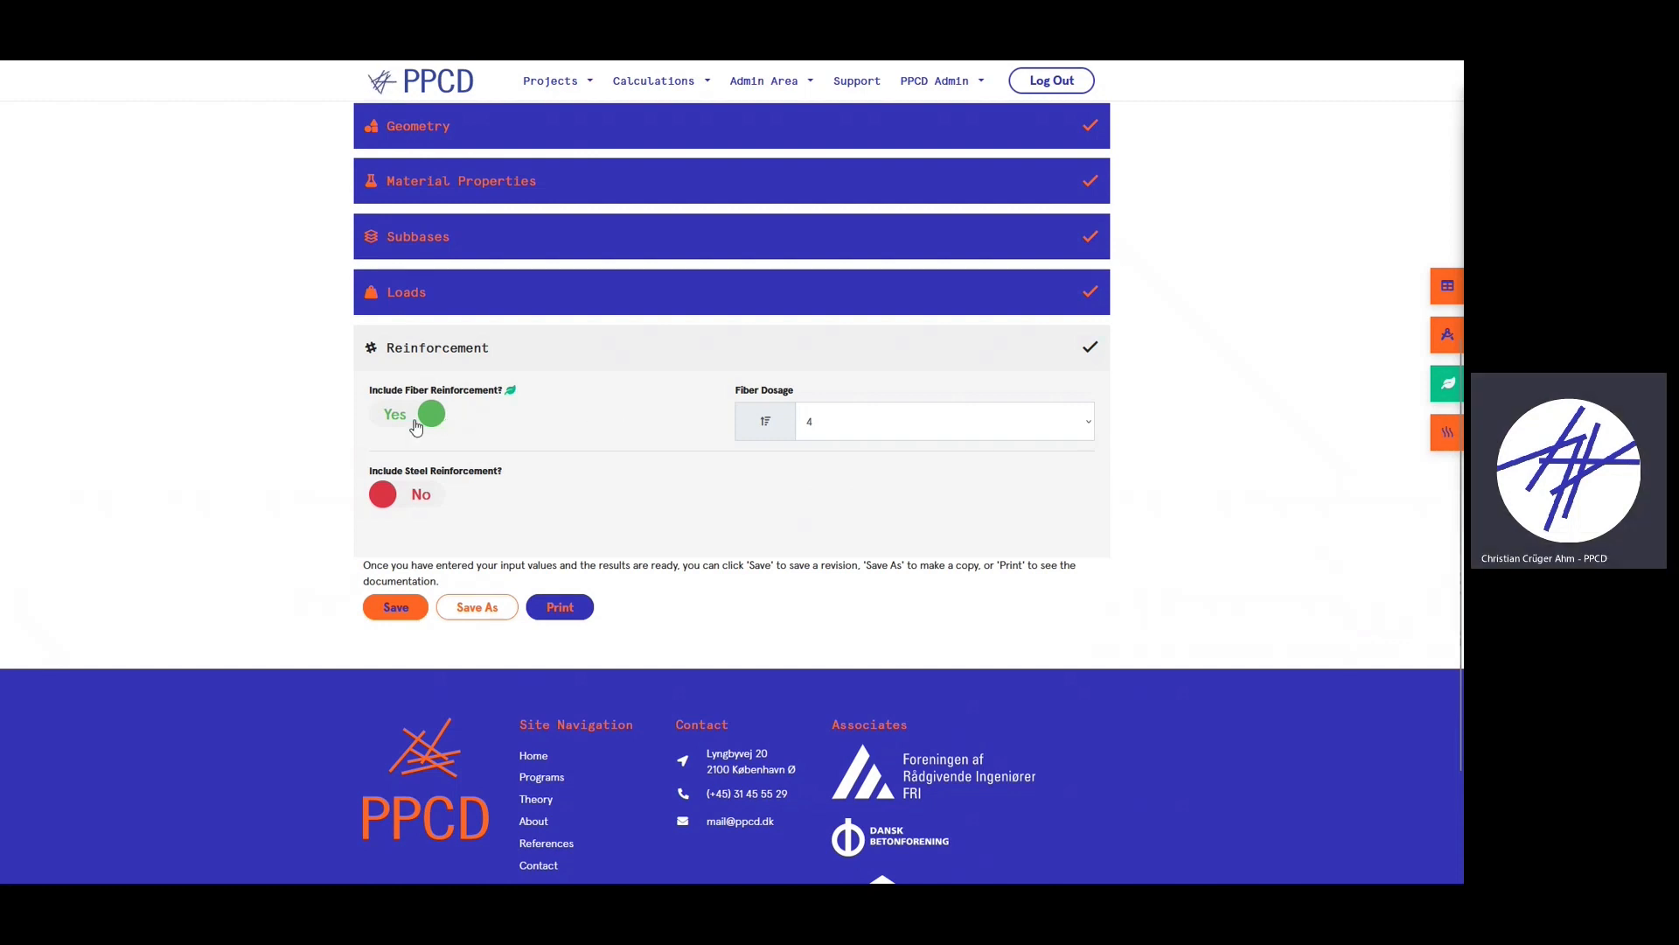
click(398, 494)
- Enable Edge - Top local reinforcement with 8 mm bars at 150 mm spacing, then collapse Reinforcement
scroll(646, 410, down, 2)
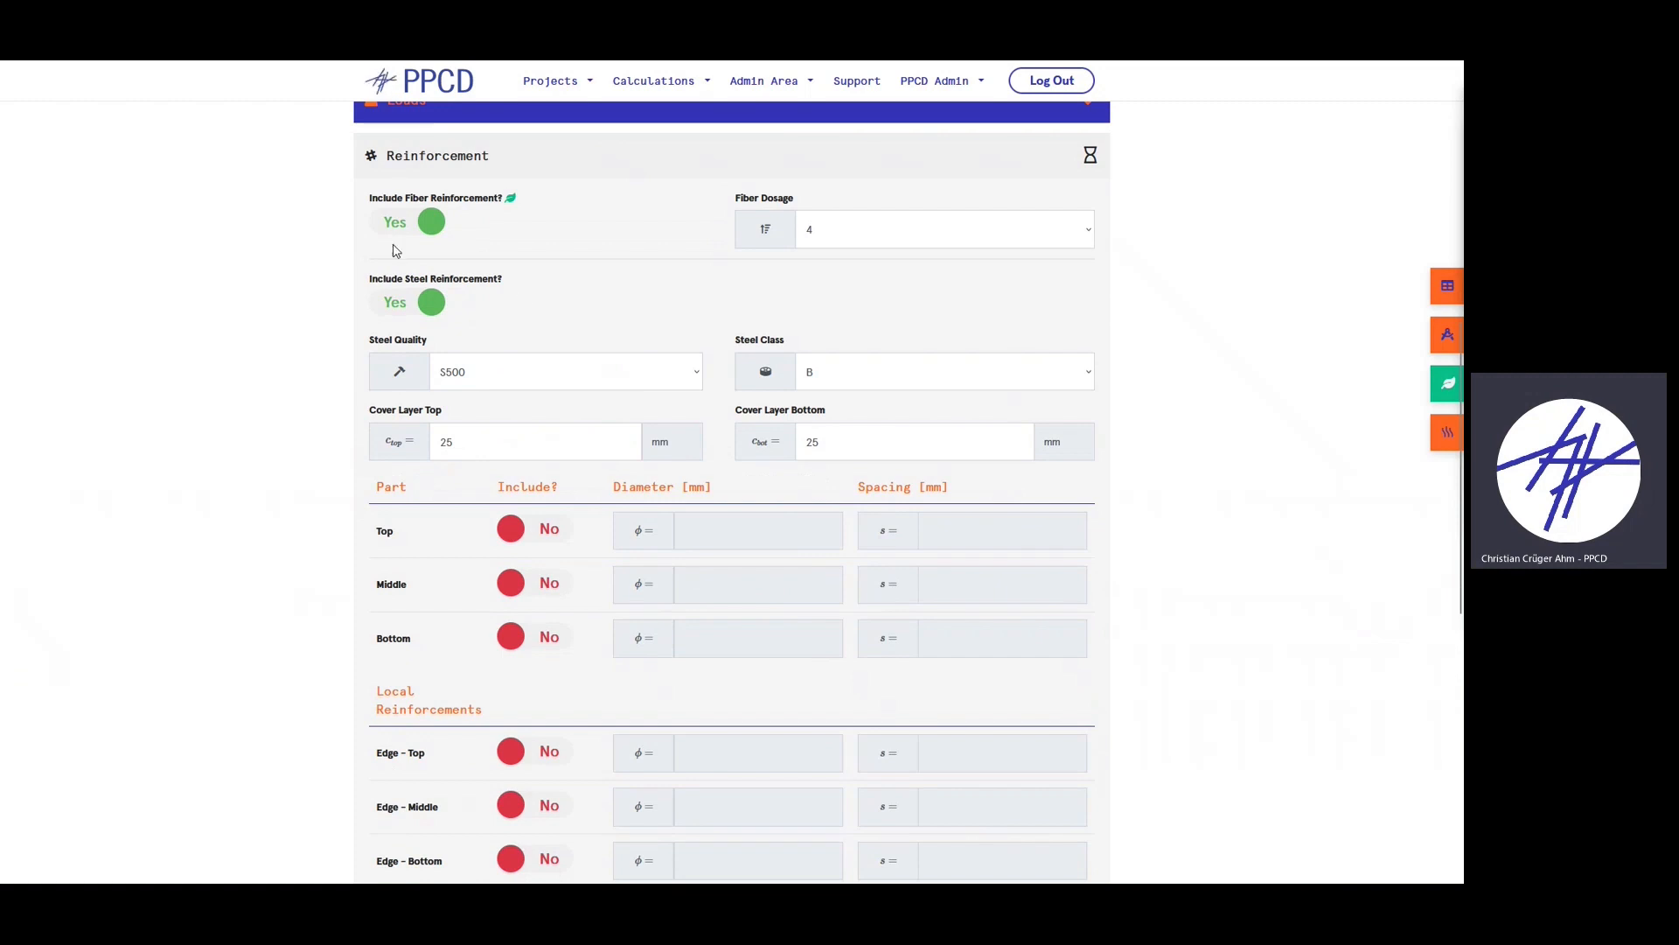
scroll(479, 221, up, 1)
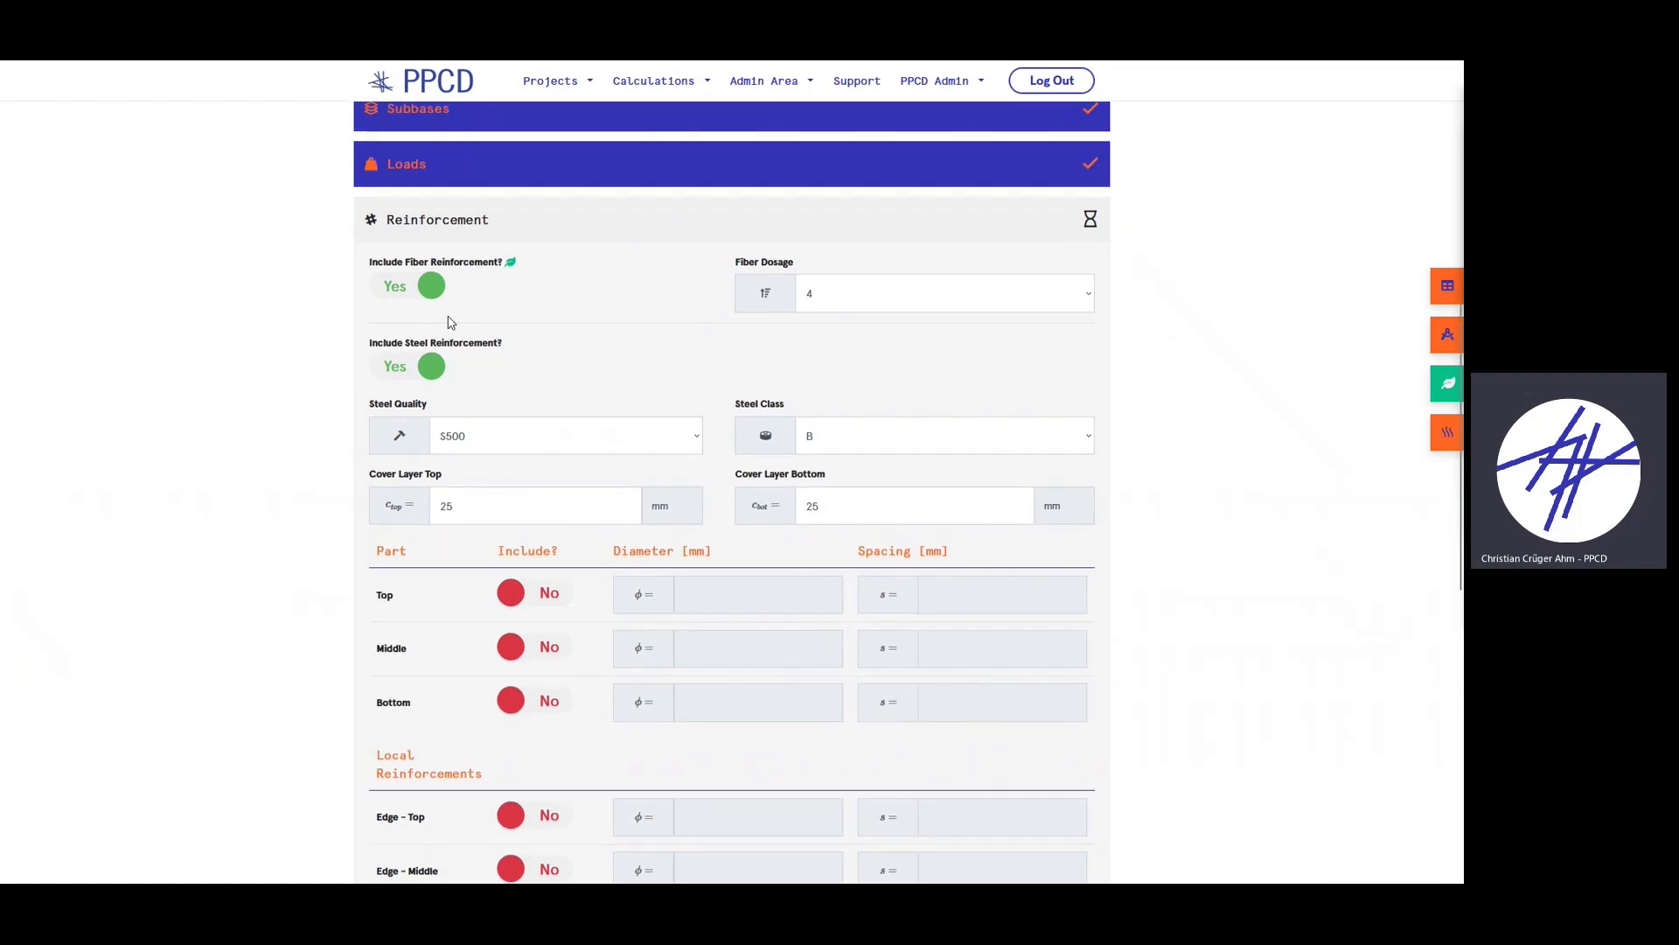
scroll(682, 310, down, 2)
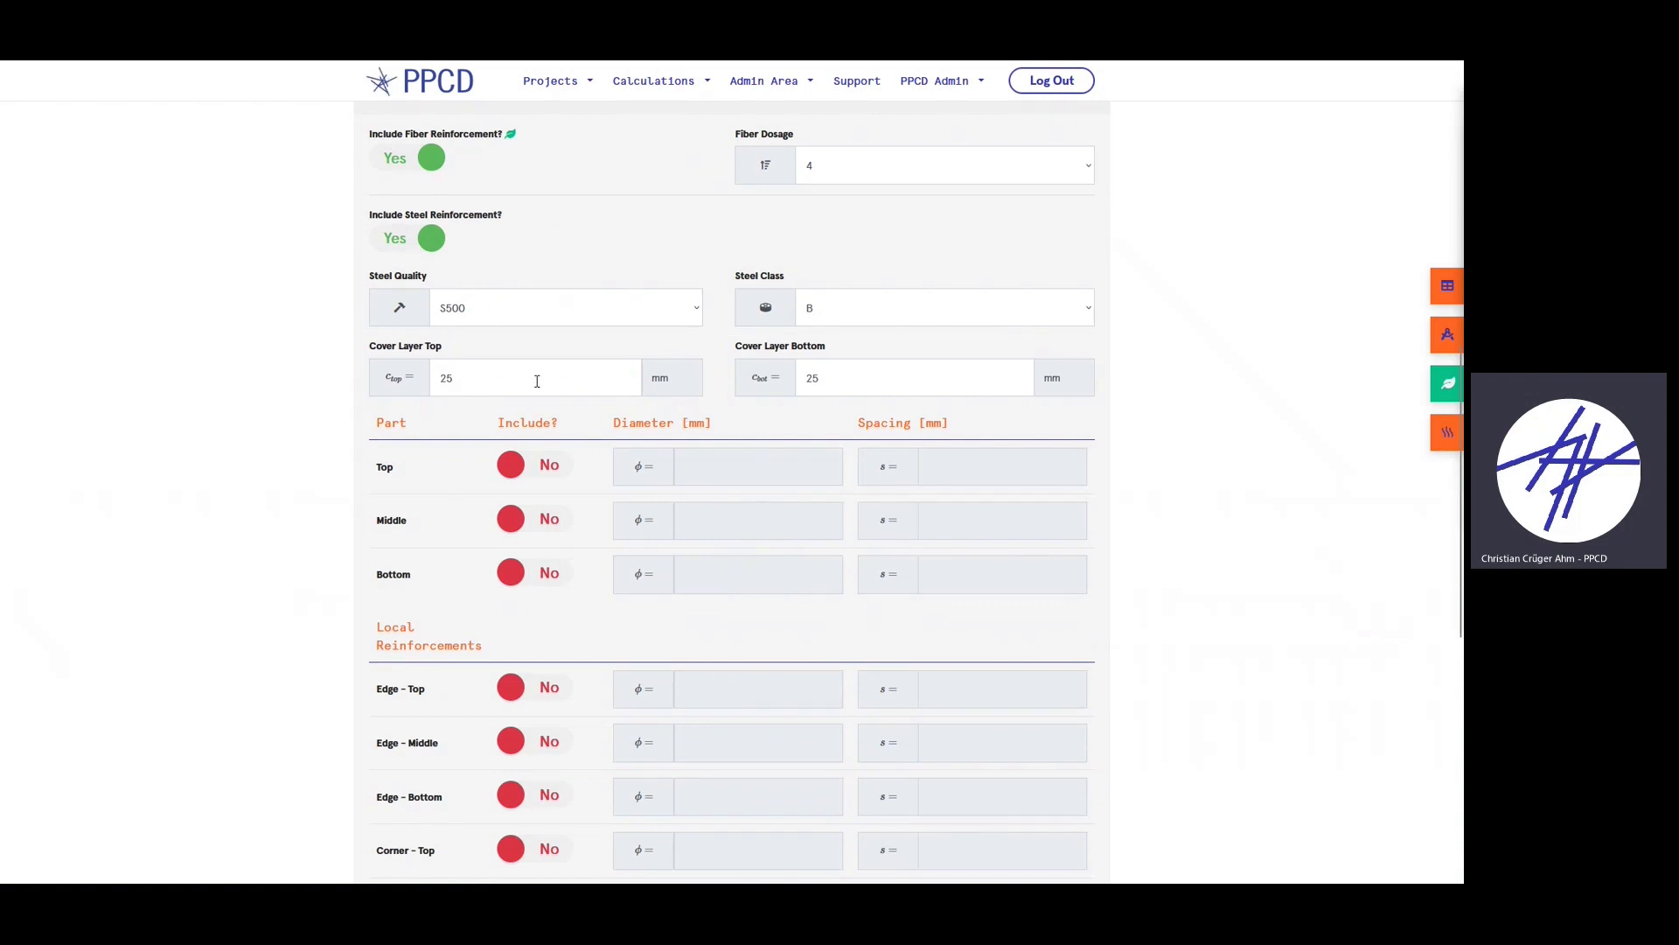
scroll(603, 413, down, 1)
scroll(840, 462, down, 2)
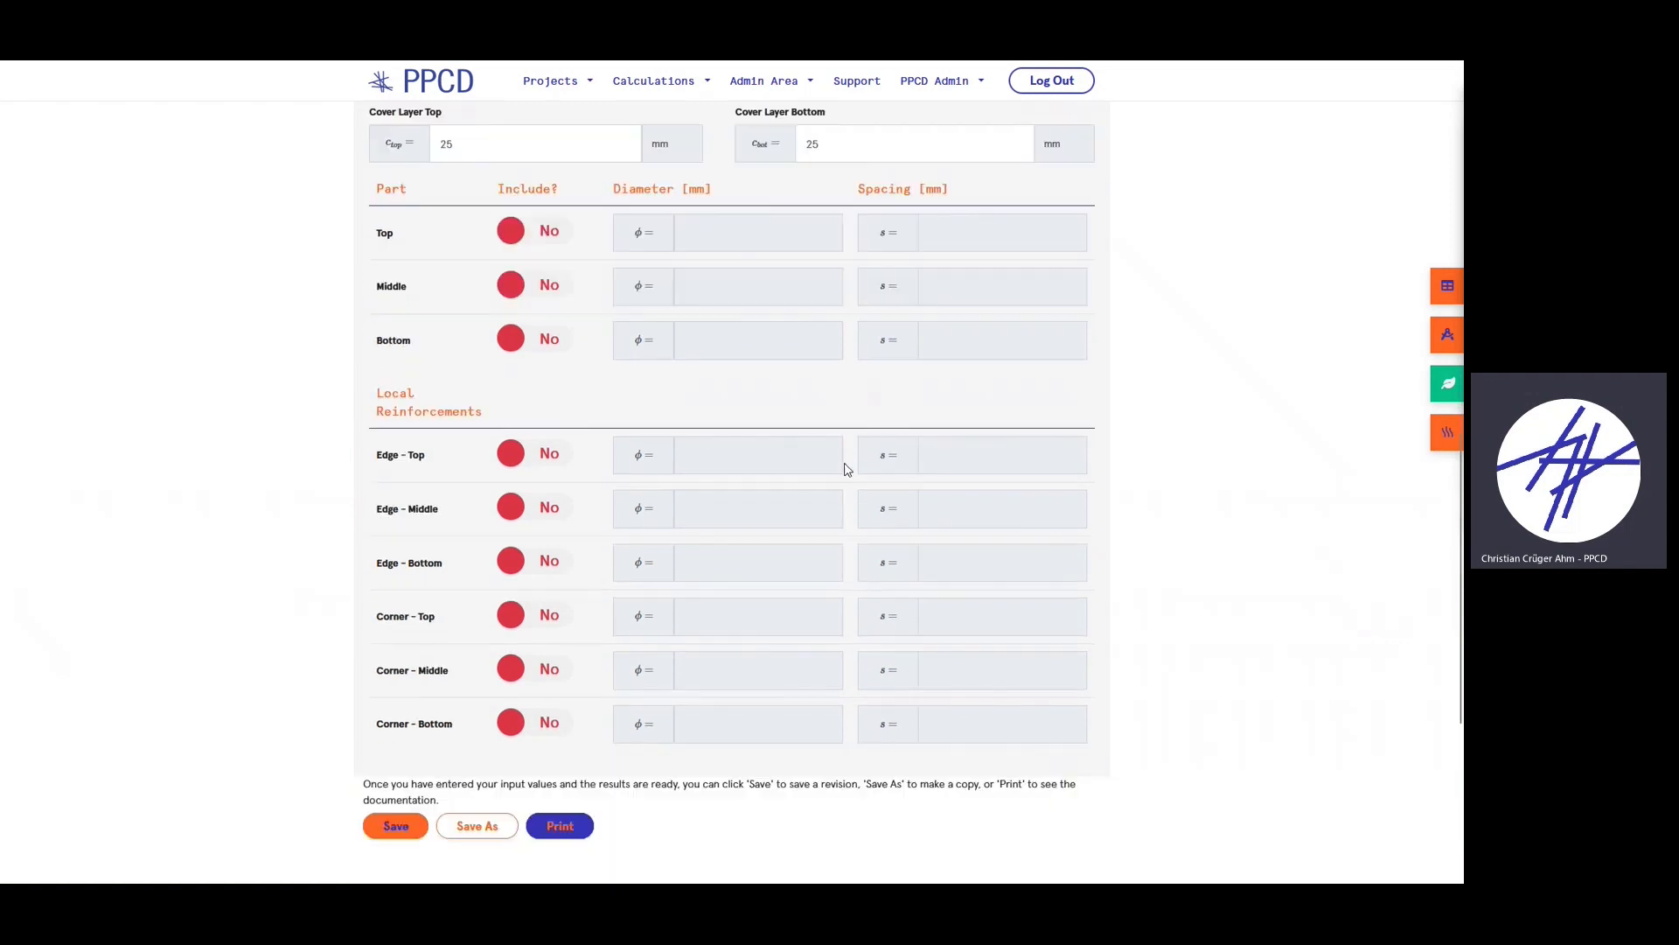
scroll(673, 425, up, 1)
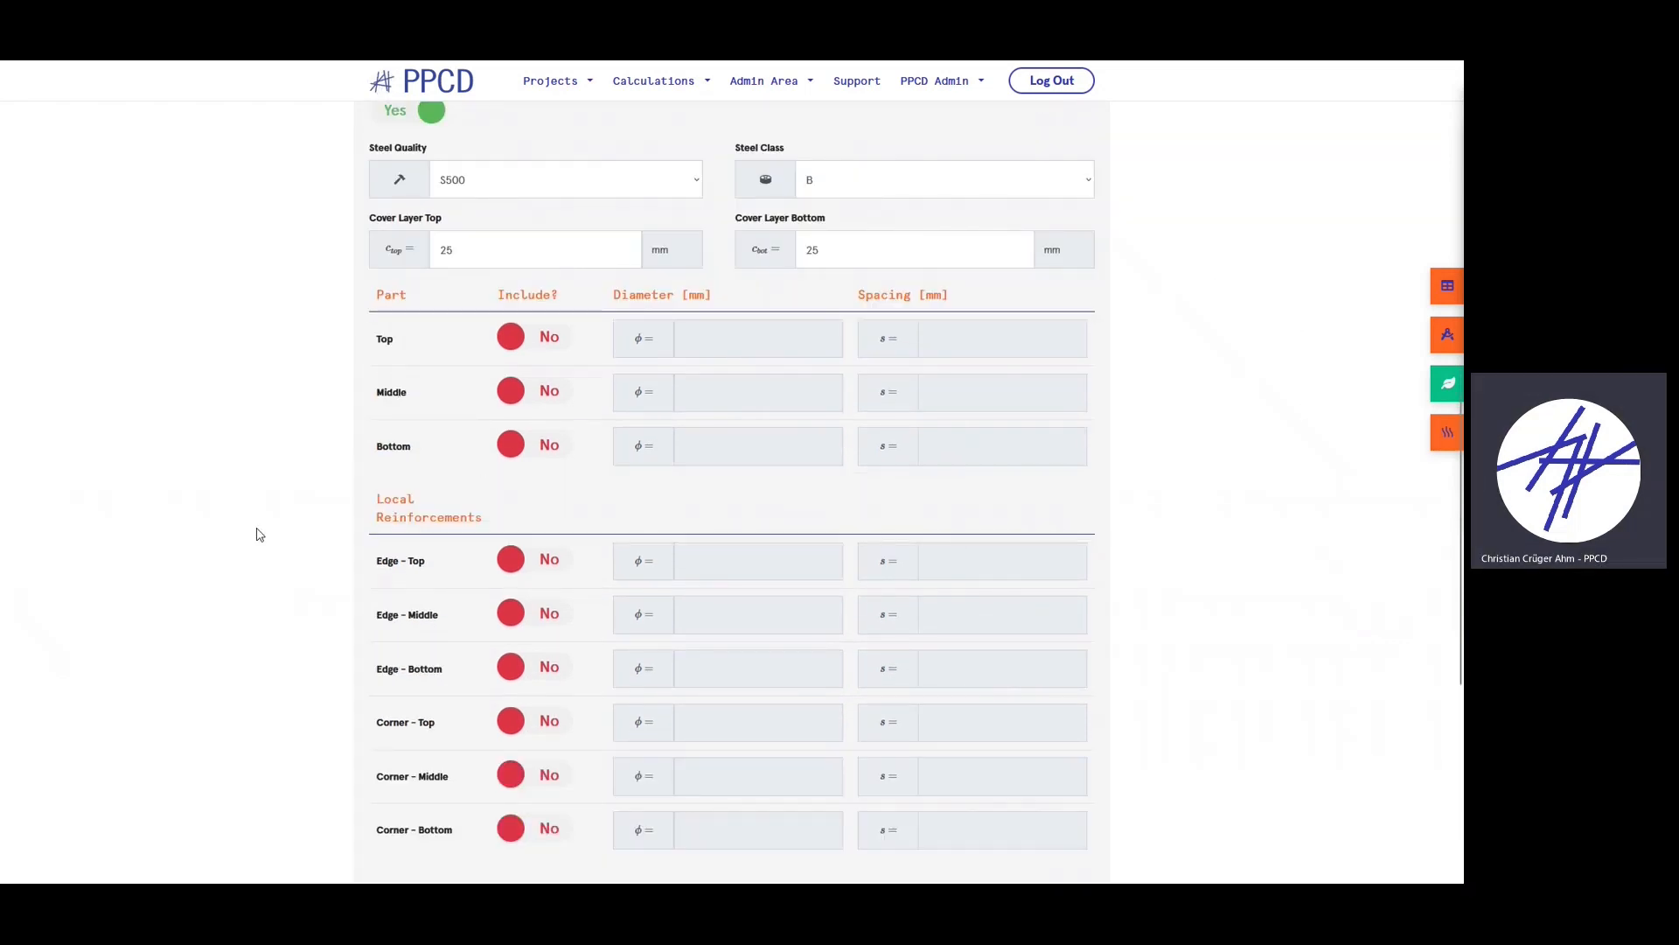
scroll(837, 473, down, 1)
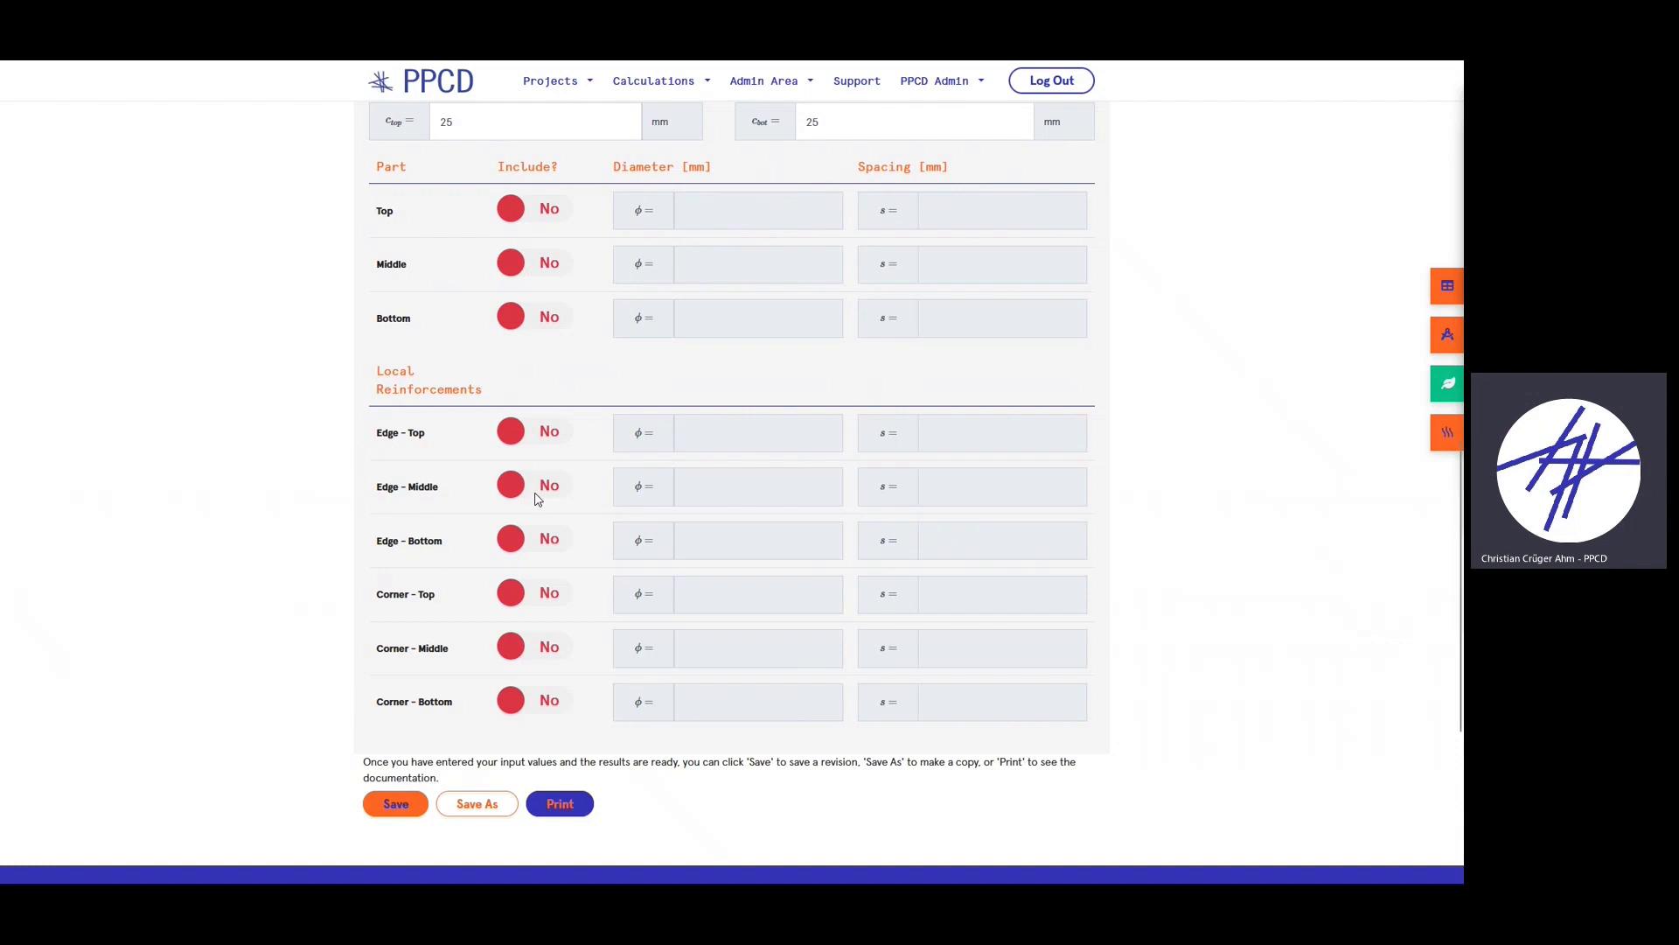
scroll(674, 560, up, 1)
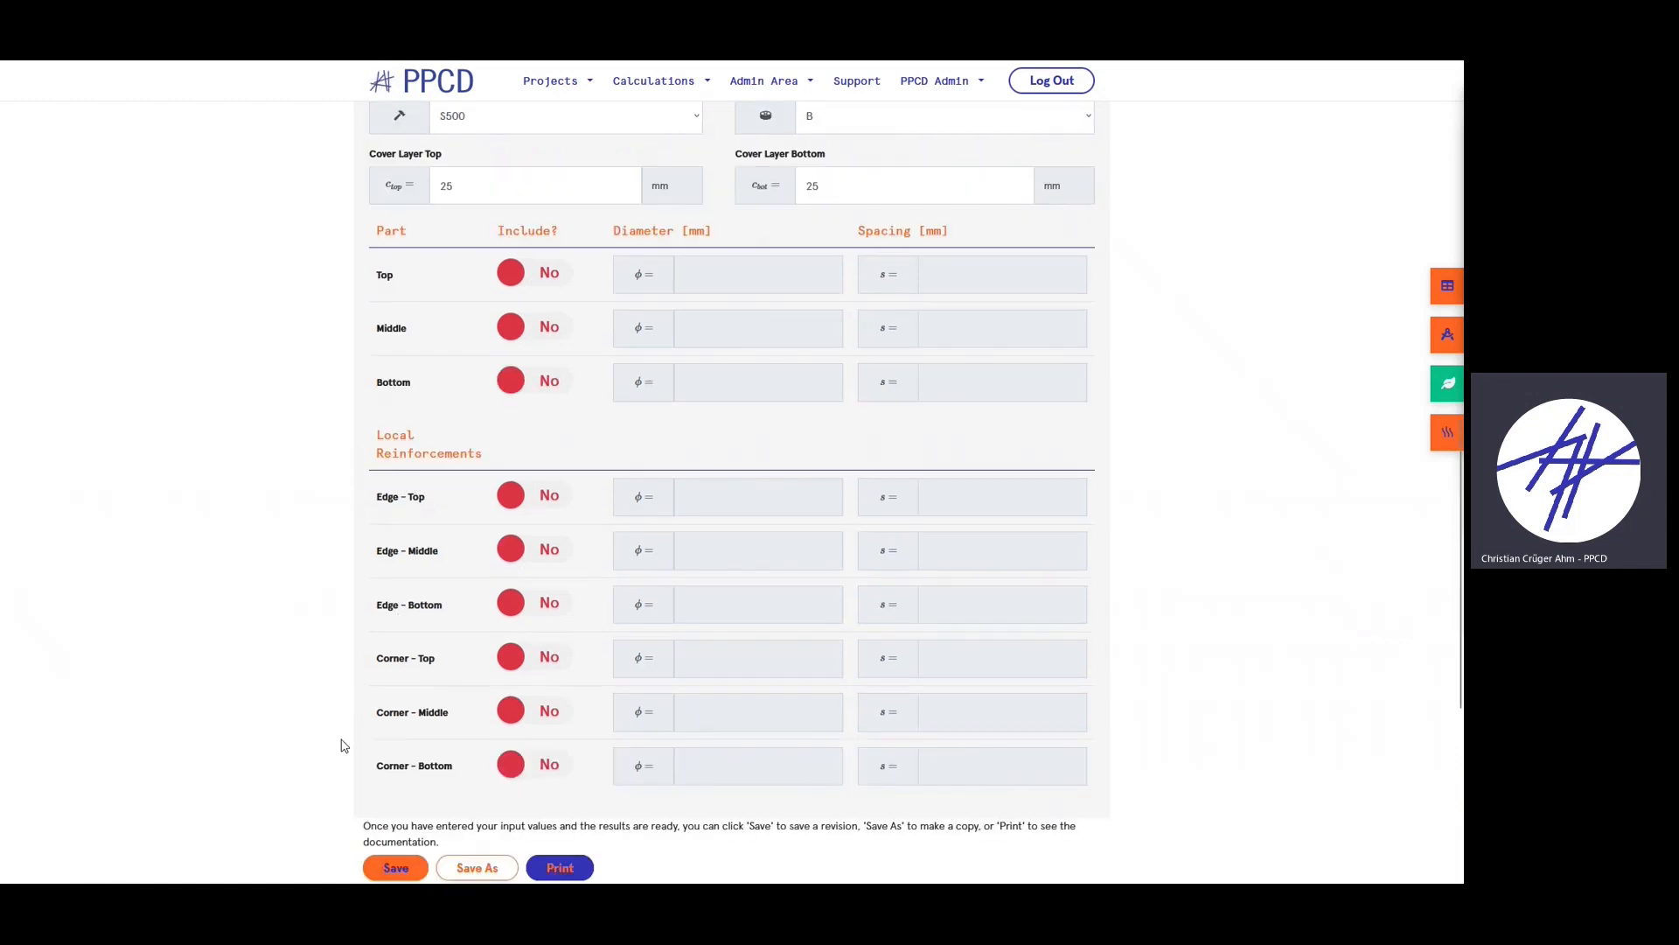
click(535, 505)
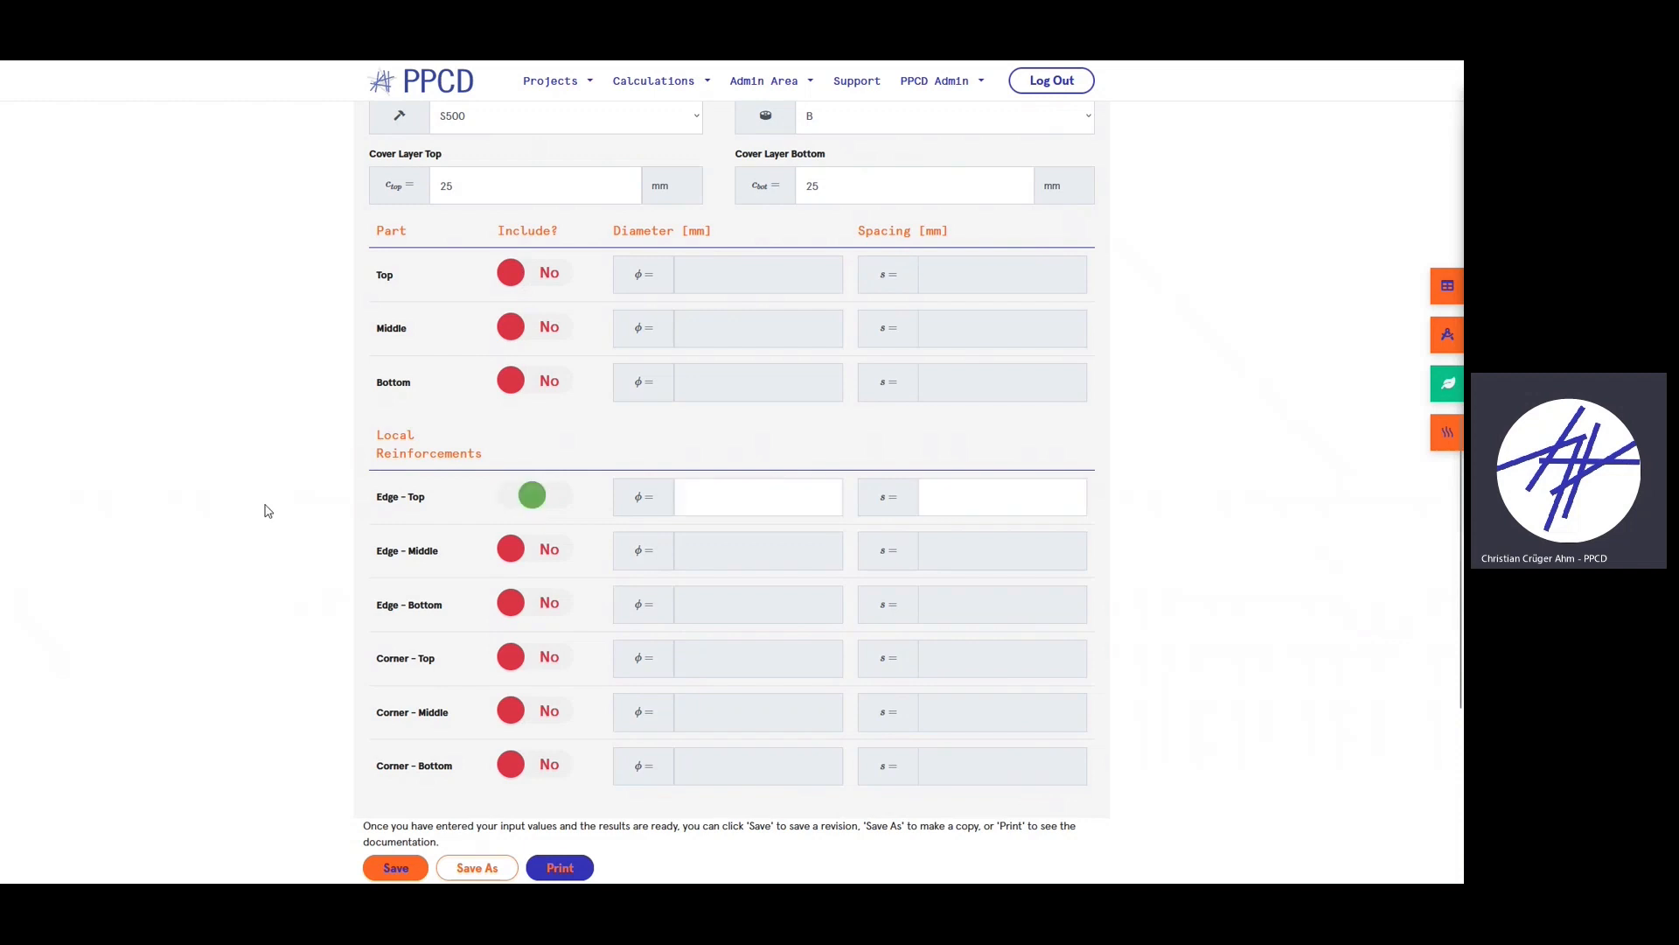
click(770, 496)
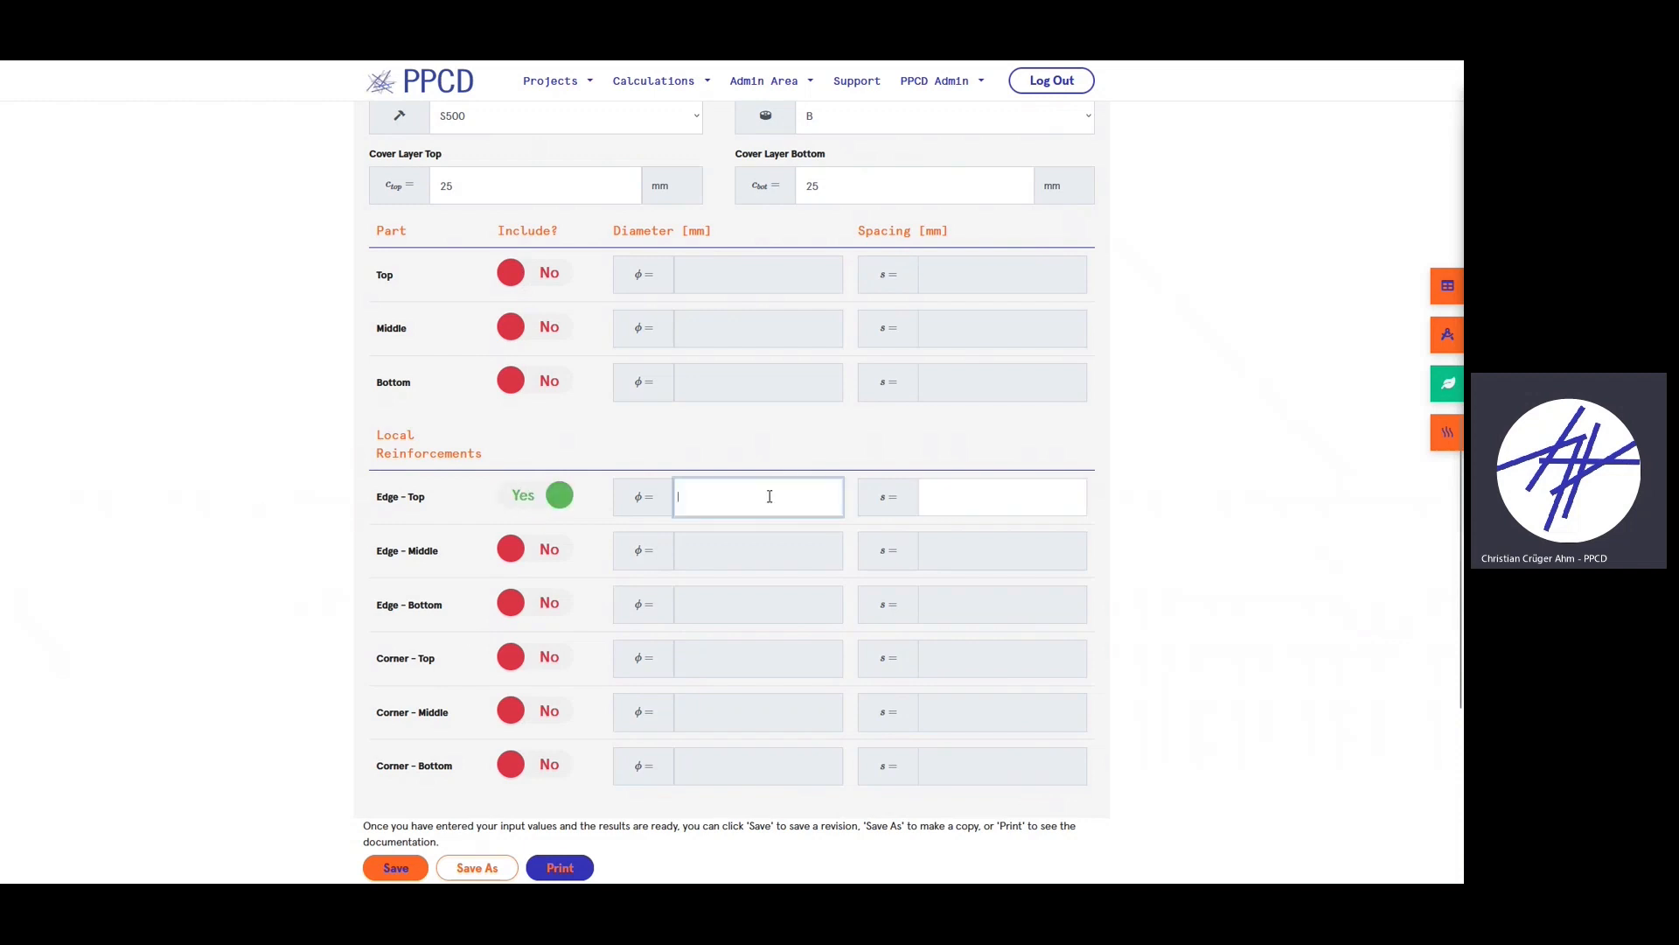
text(8)
click(989, 499)
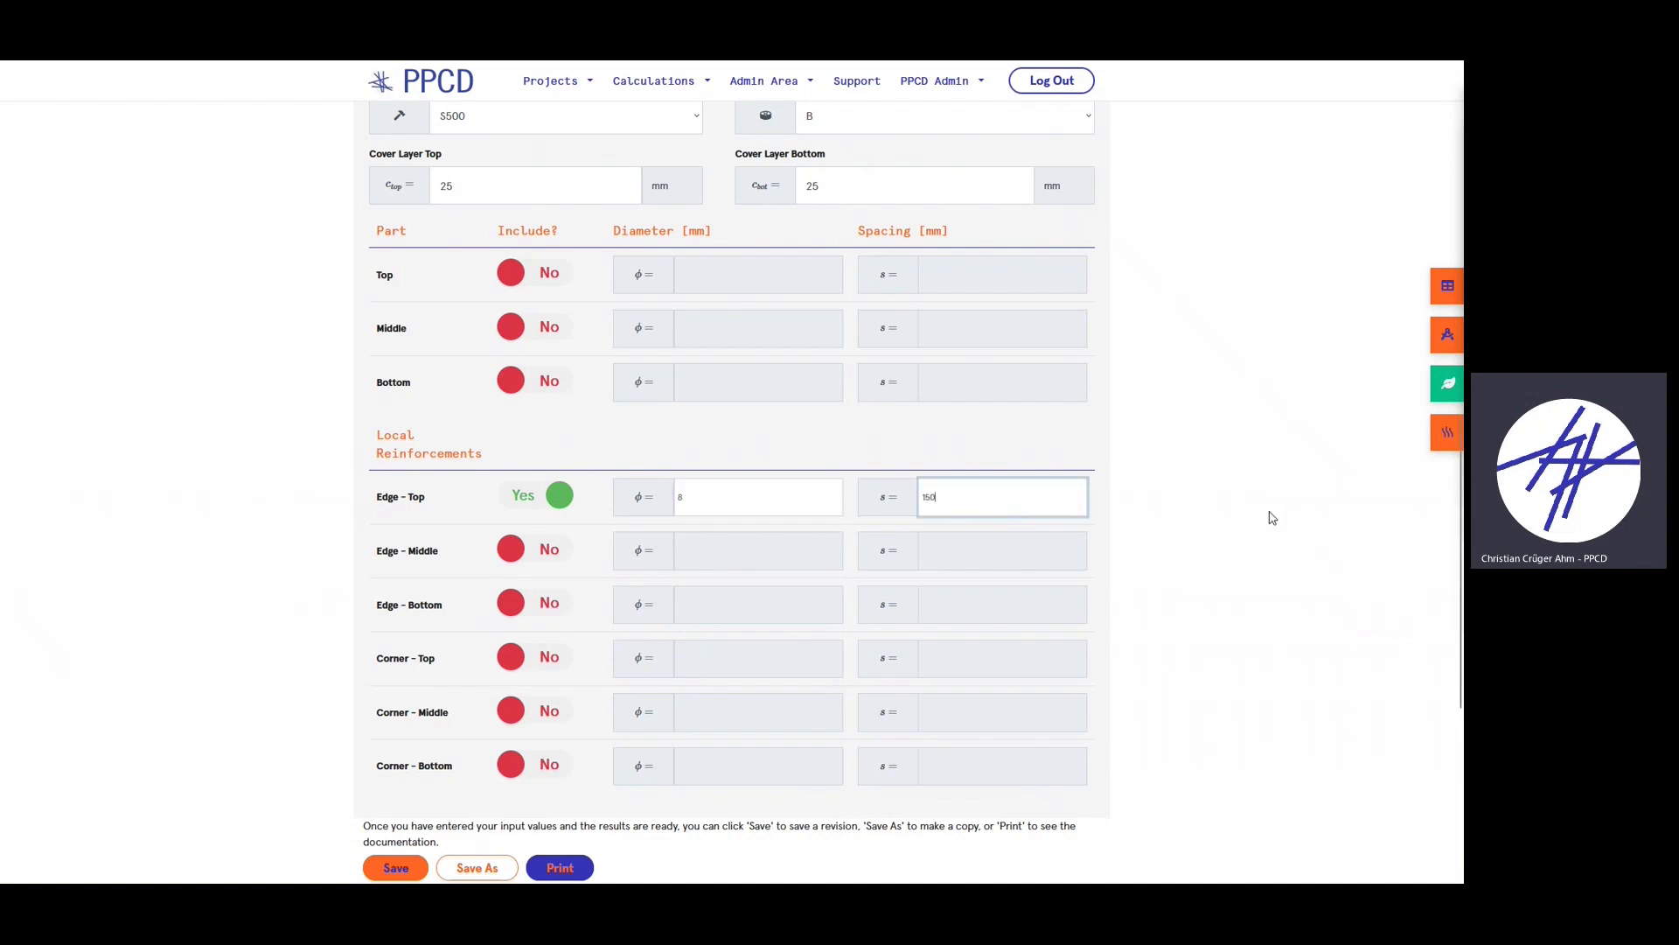
scroll(712, 349, up, 4)
click(706, 214)
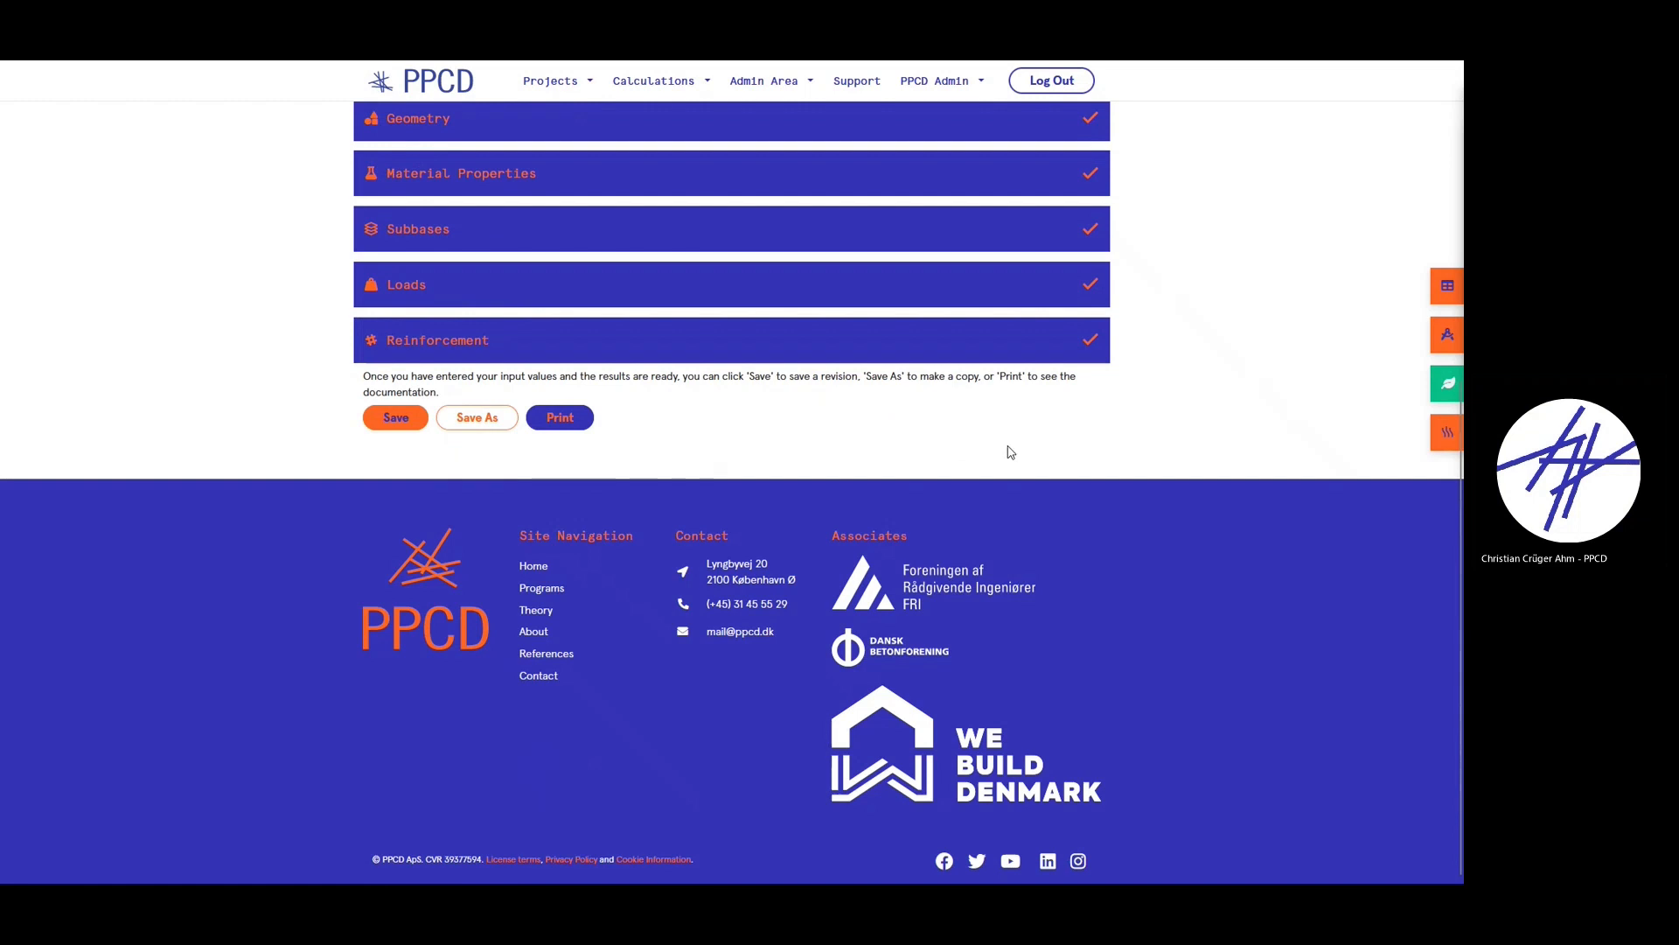
scroll(1011, 453, up, 3)
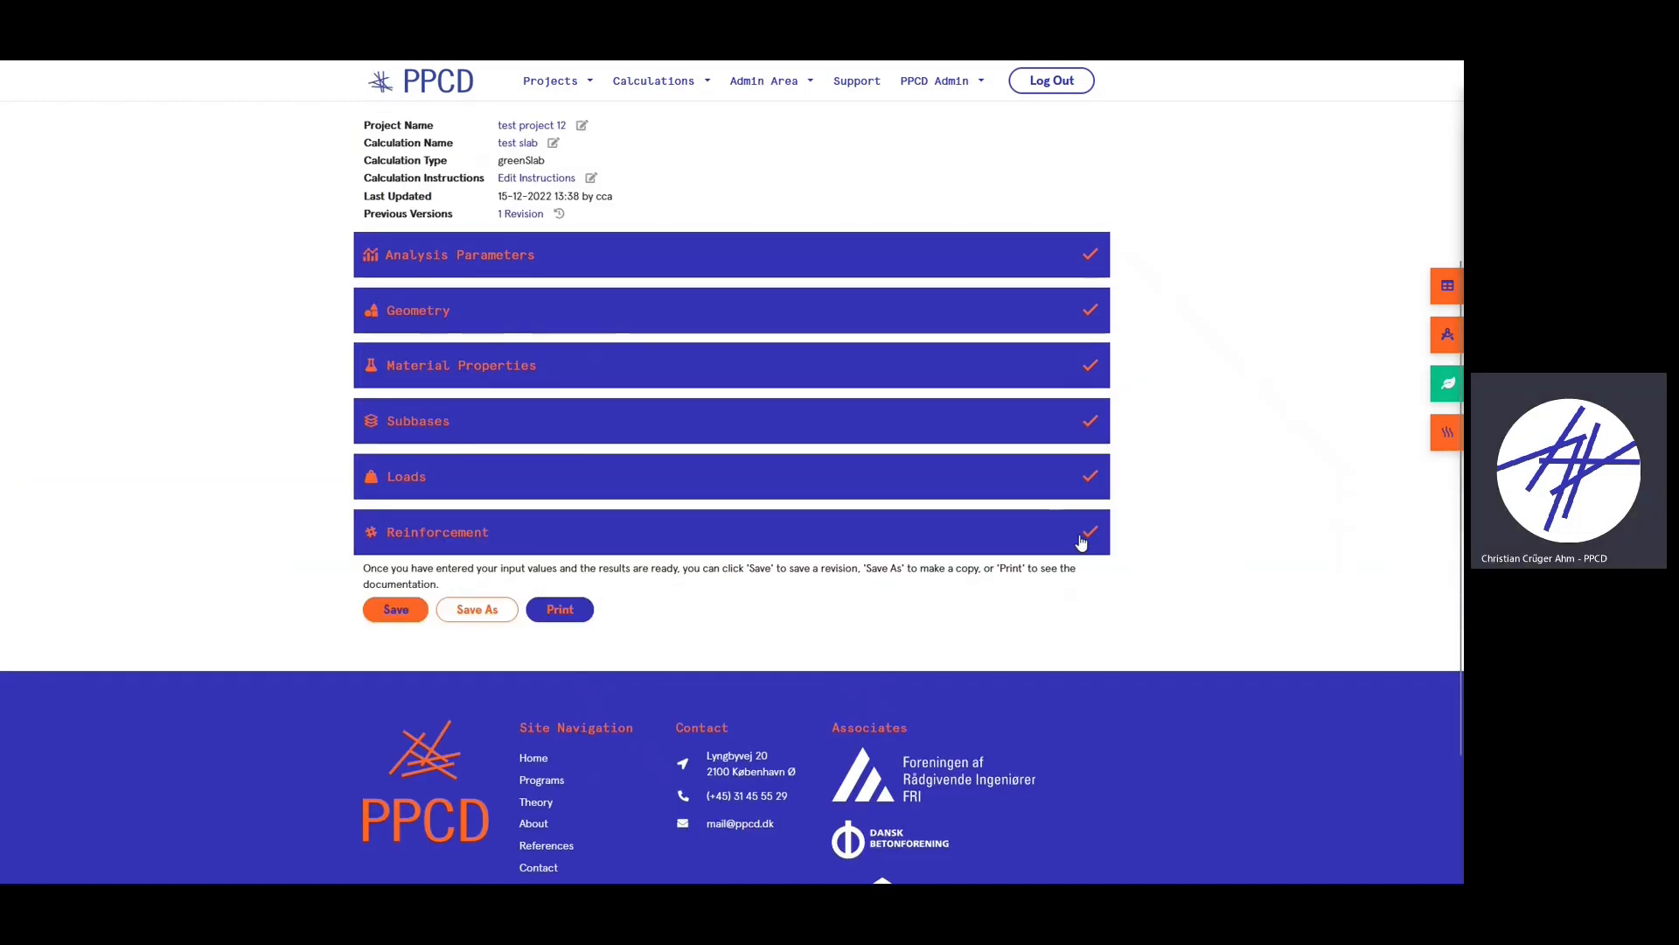
scroll(1165, 446, up, 2)
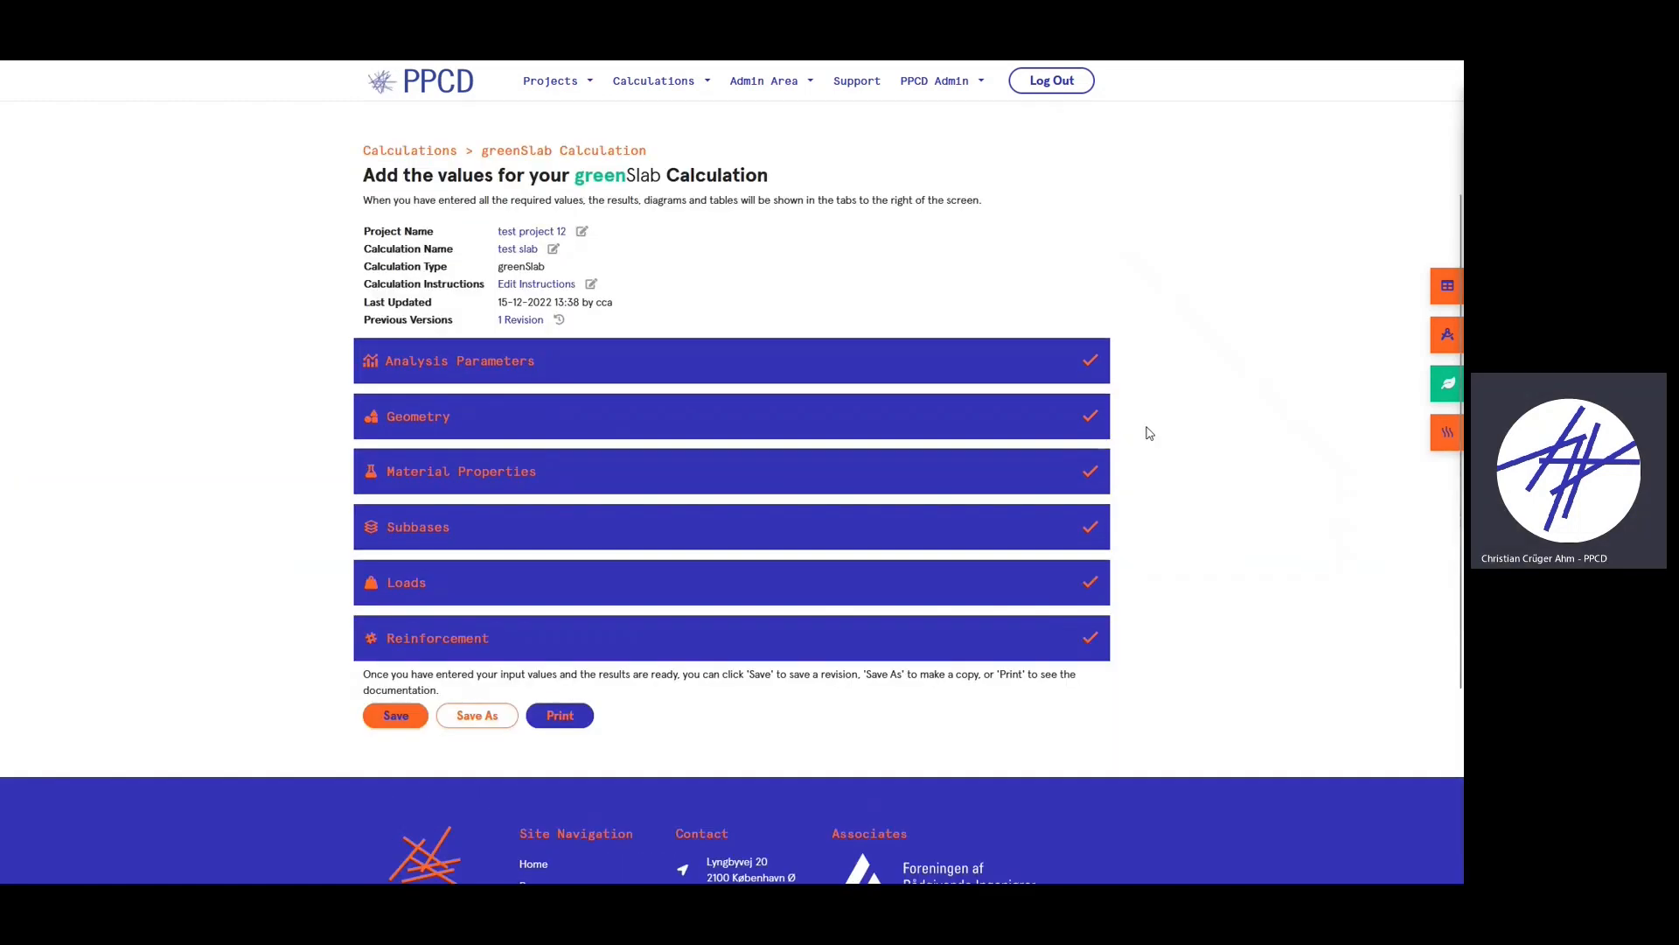
click(1447, 286)
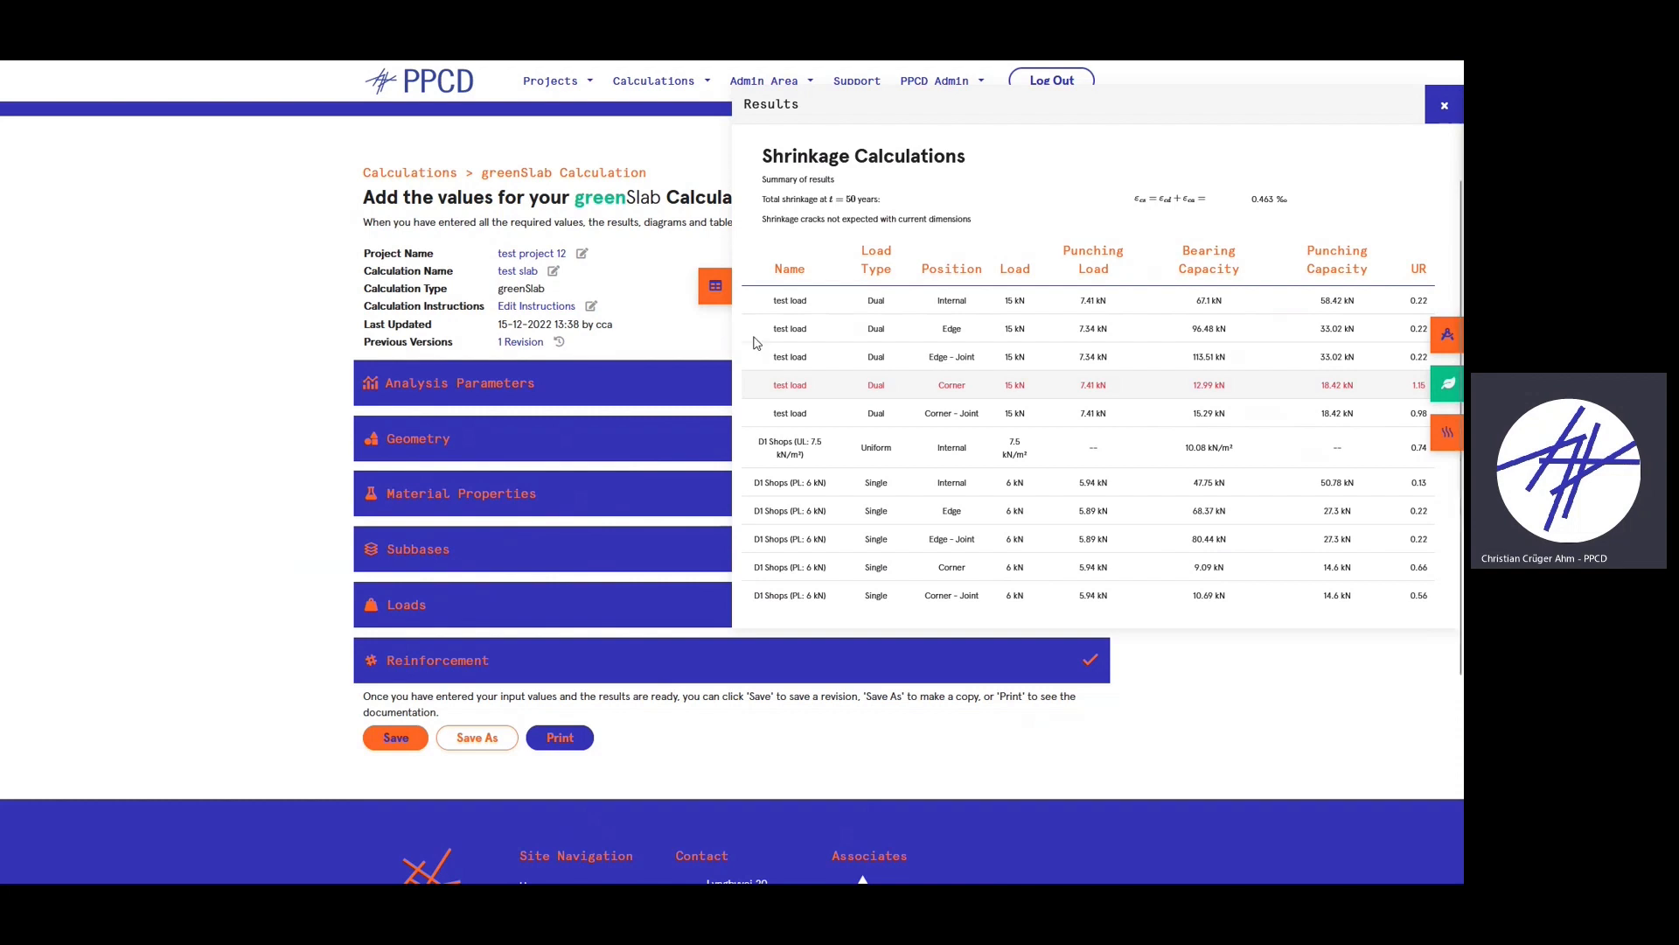
drag(752, 386, 796, 383)
click(939, 386)
click(1060, 379)
scroll(1107, 471, up, 2)
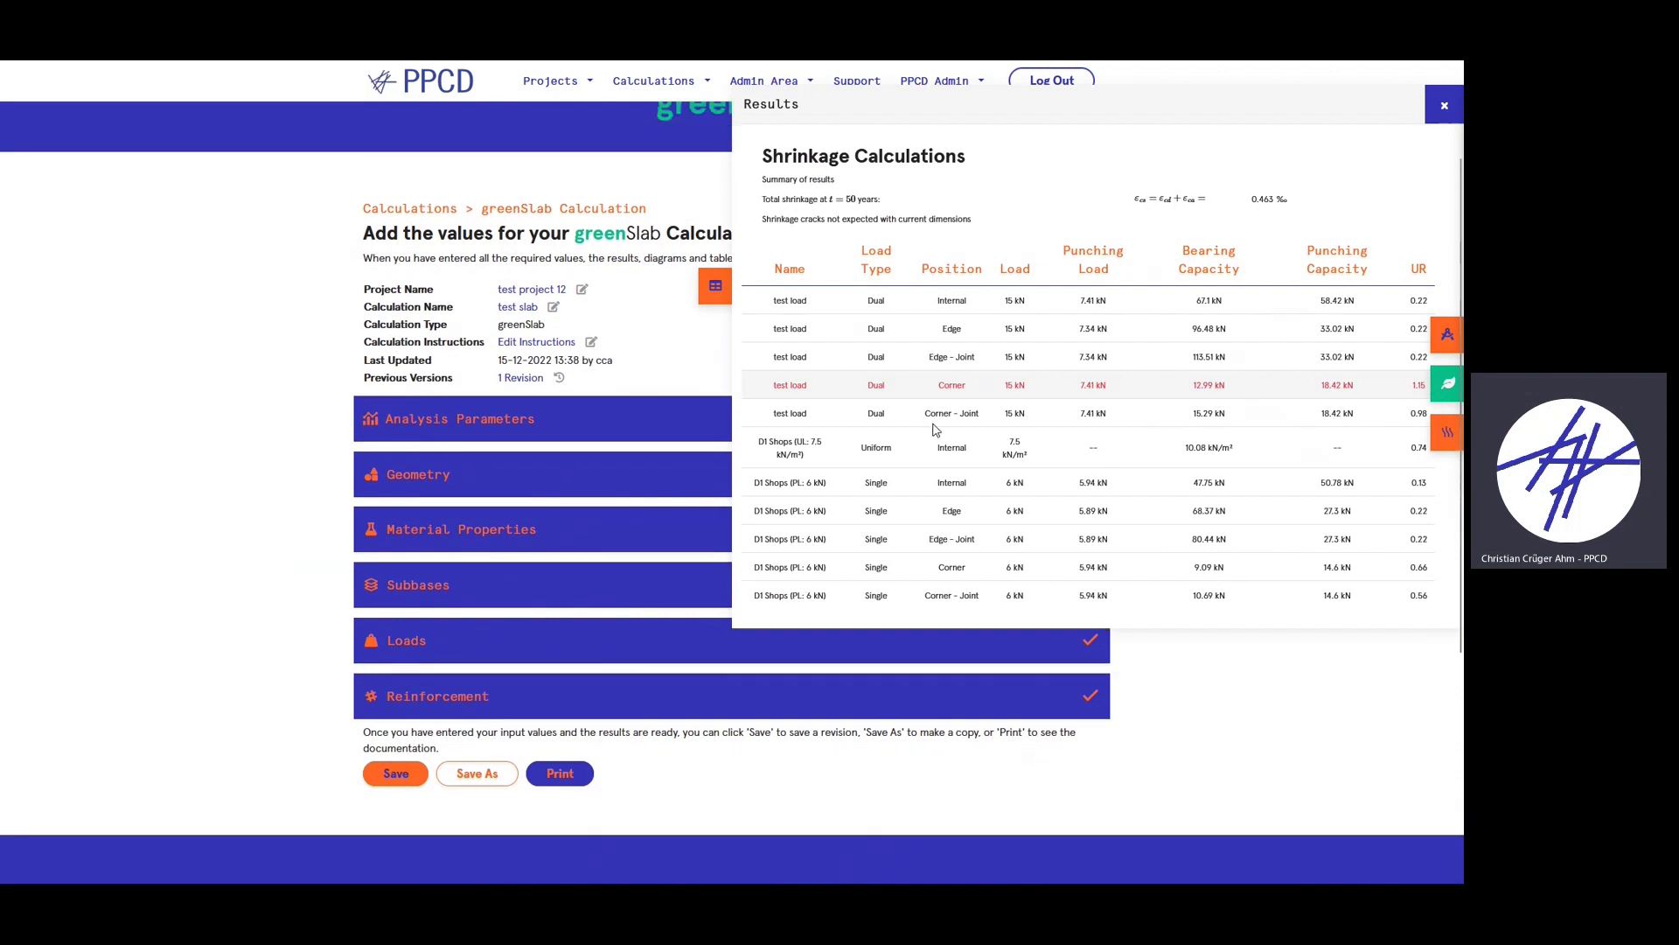
click(1440, 106)
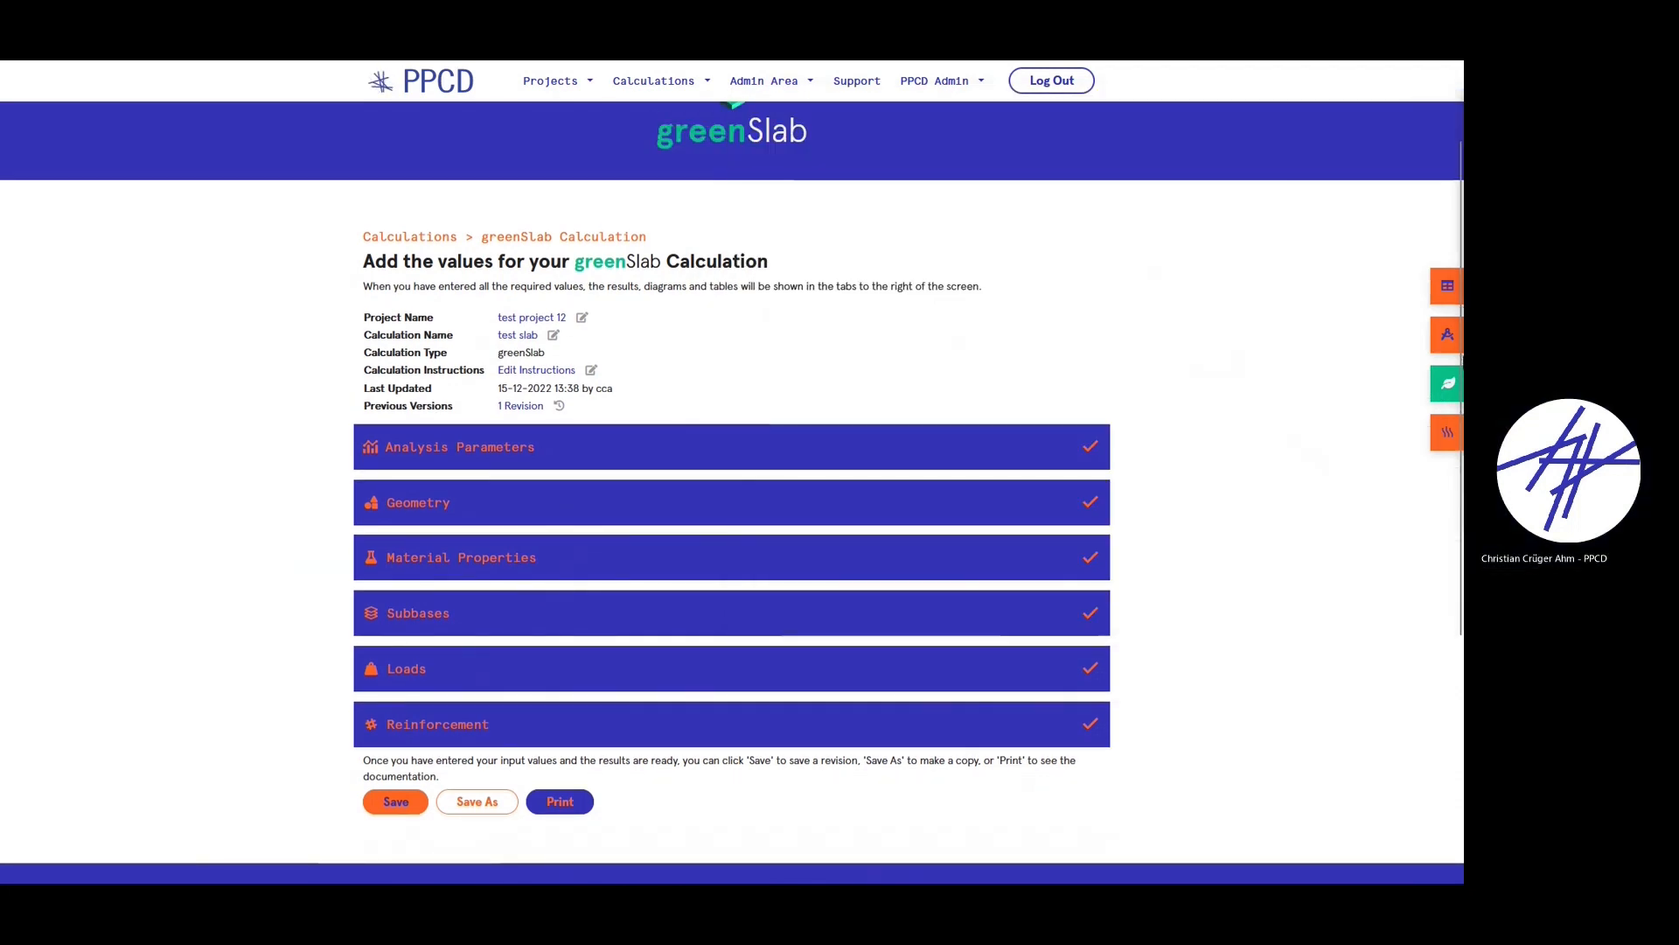
- Review the slab's cross-section and plan diagrams, then reopen the Reinforcement inputs
click(1448, 335)
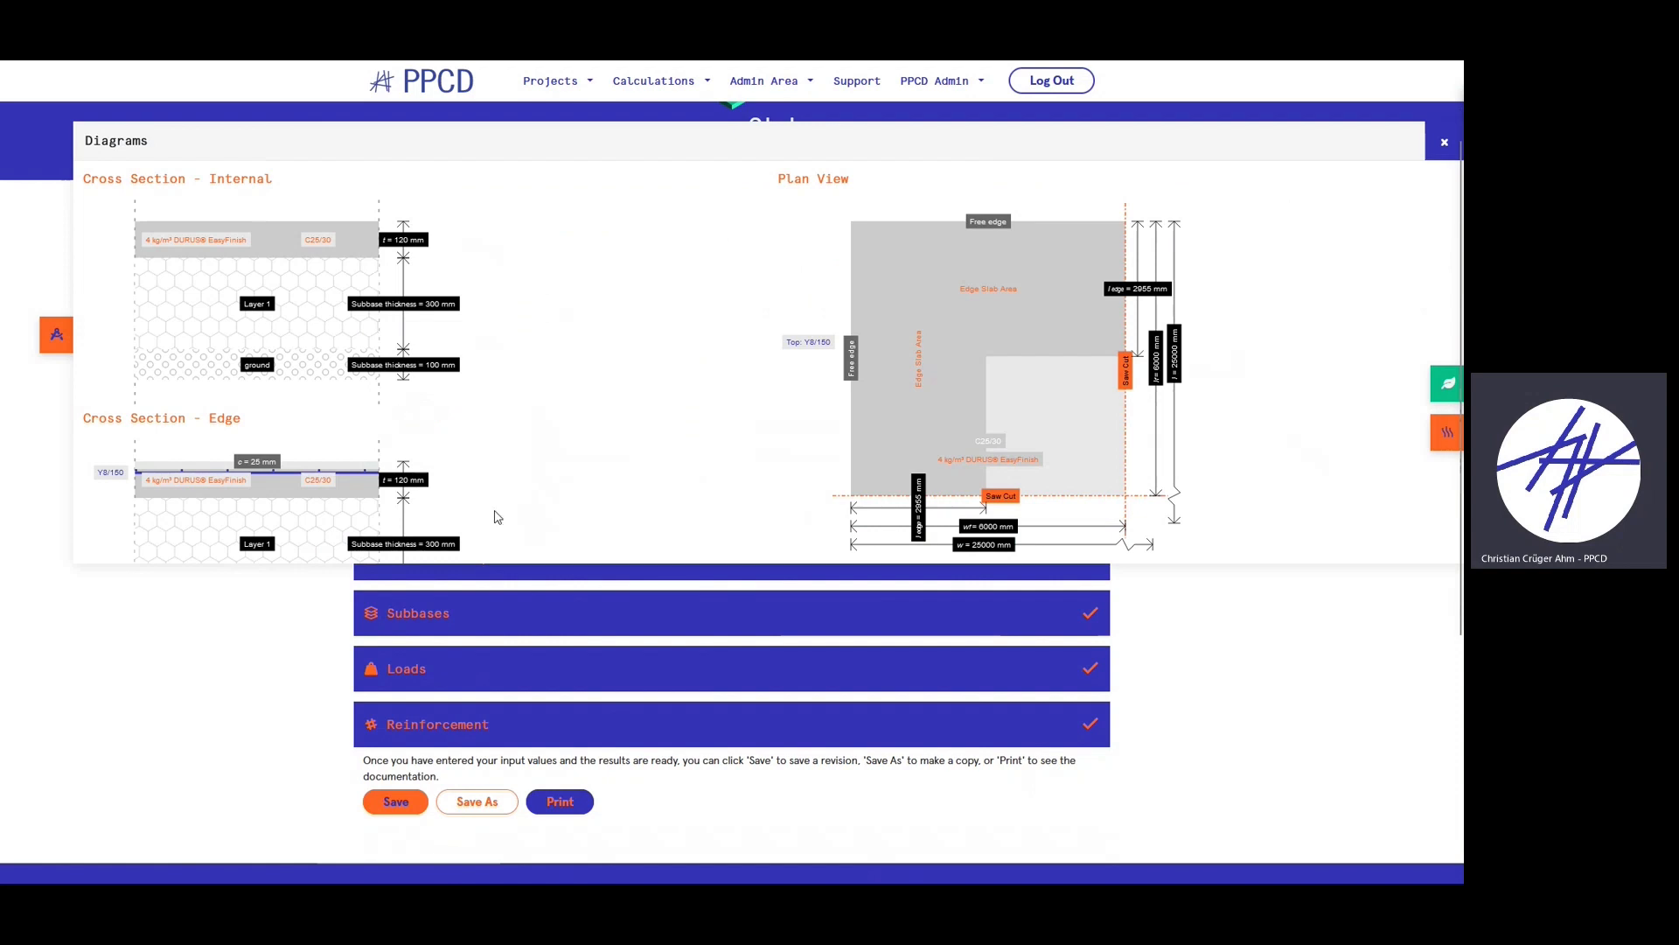
scroll(457, 367, down, 2)
scroll(611, 387, up, 2)
scroll(306, 372, down, 1)
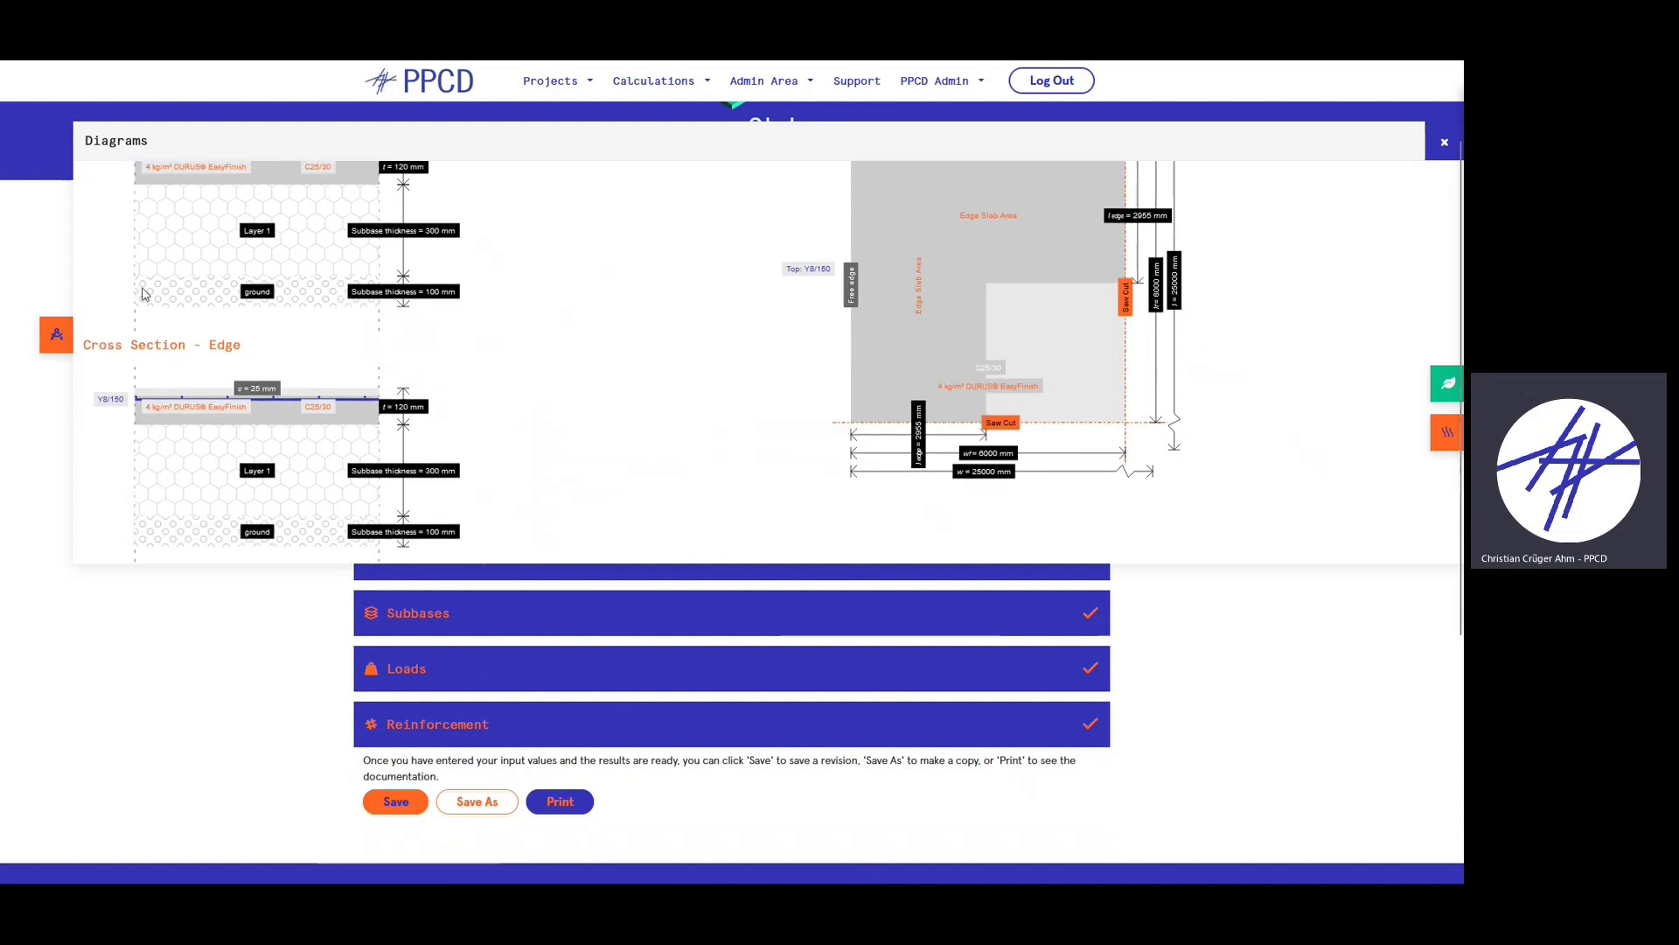
scroll(291, 394, down, 1)
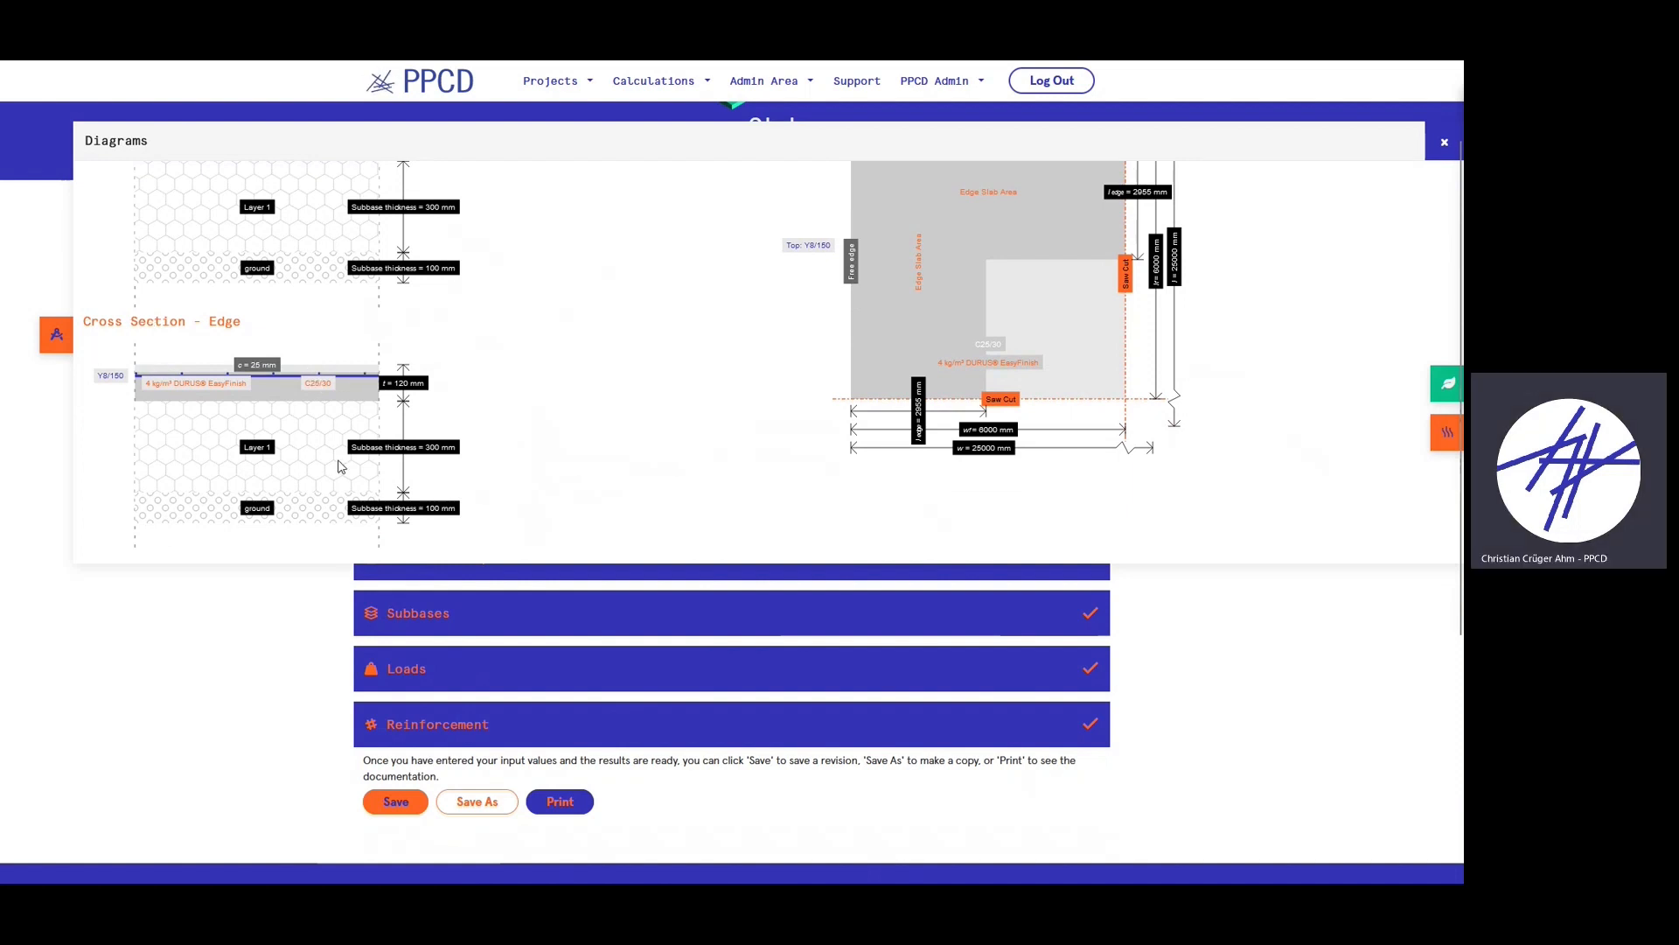
click(1434, 147)
click(839, 673)
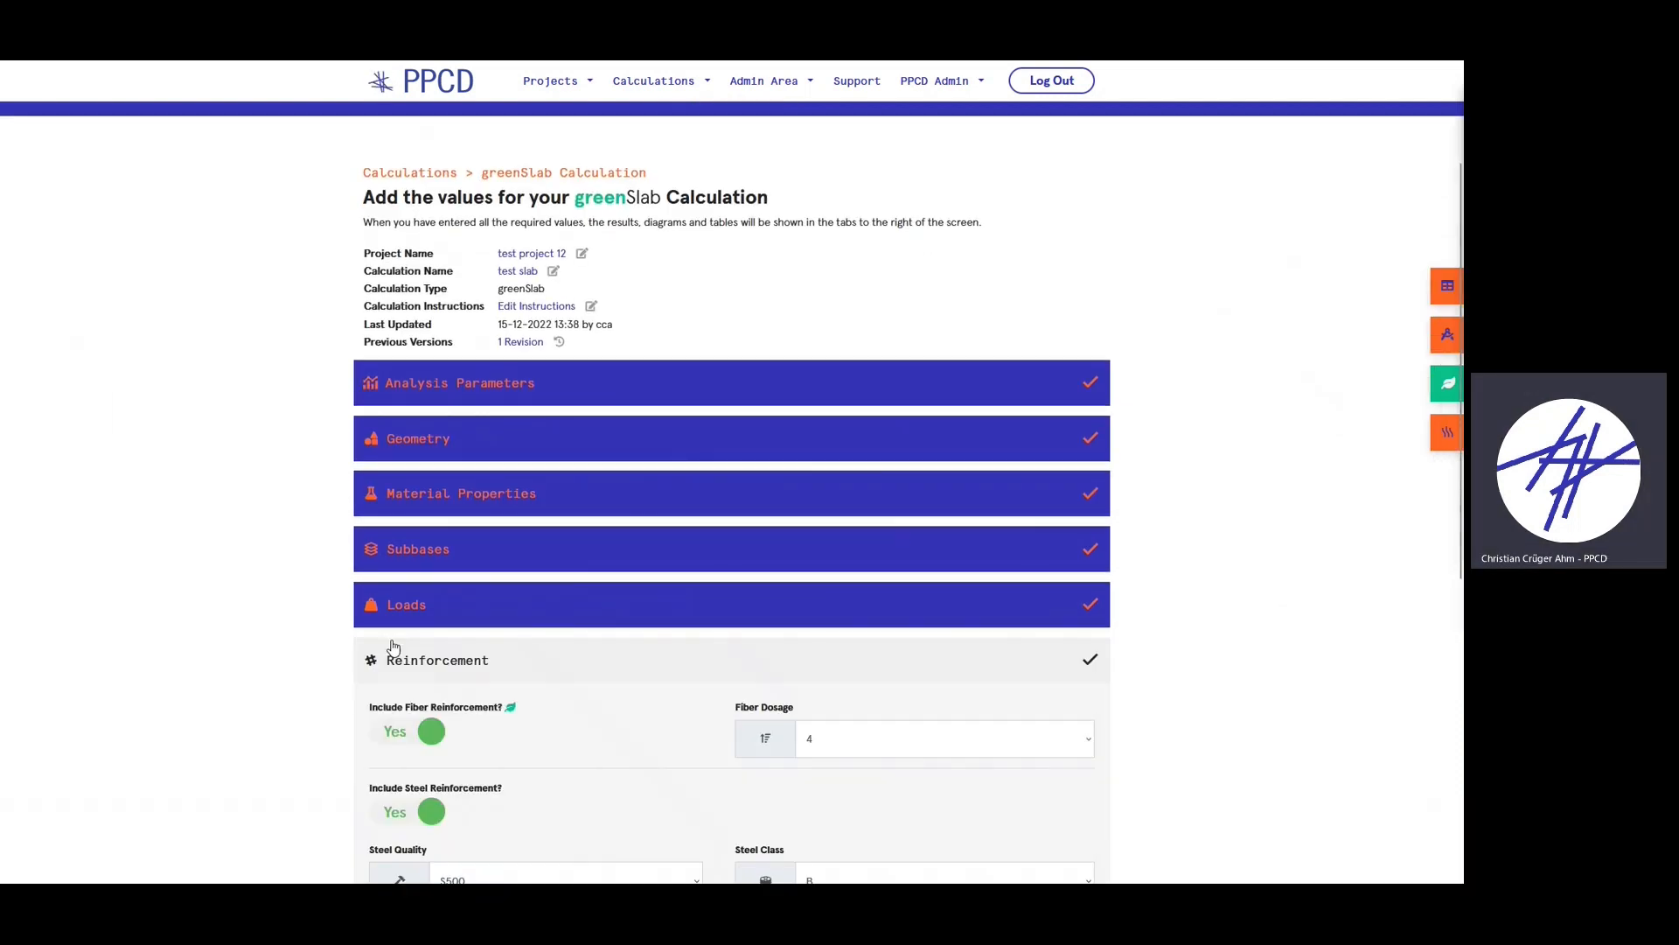
- Glance at the shrinkage results, then enable Corner - Top reinforcement with 10 mm bars at 150 mm
click(1449, 292)
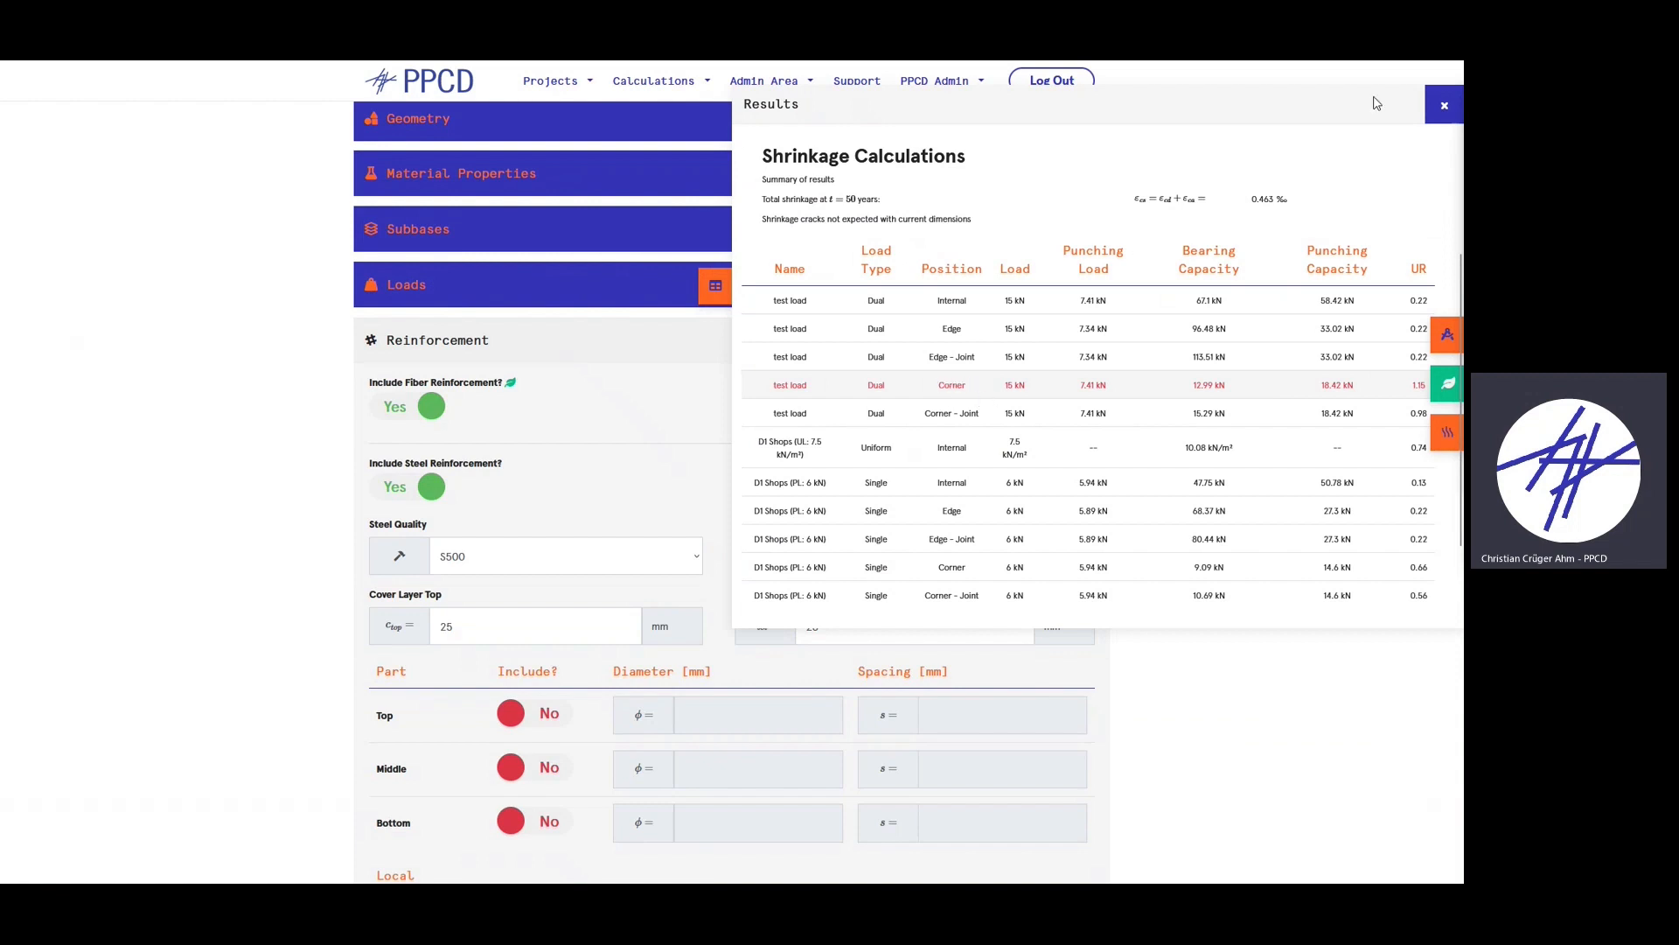
click(1444, 104)
scroll(280, 376, down, 5)
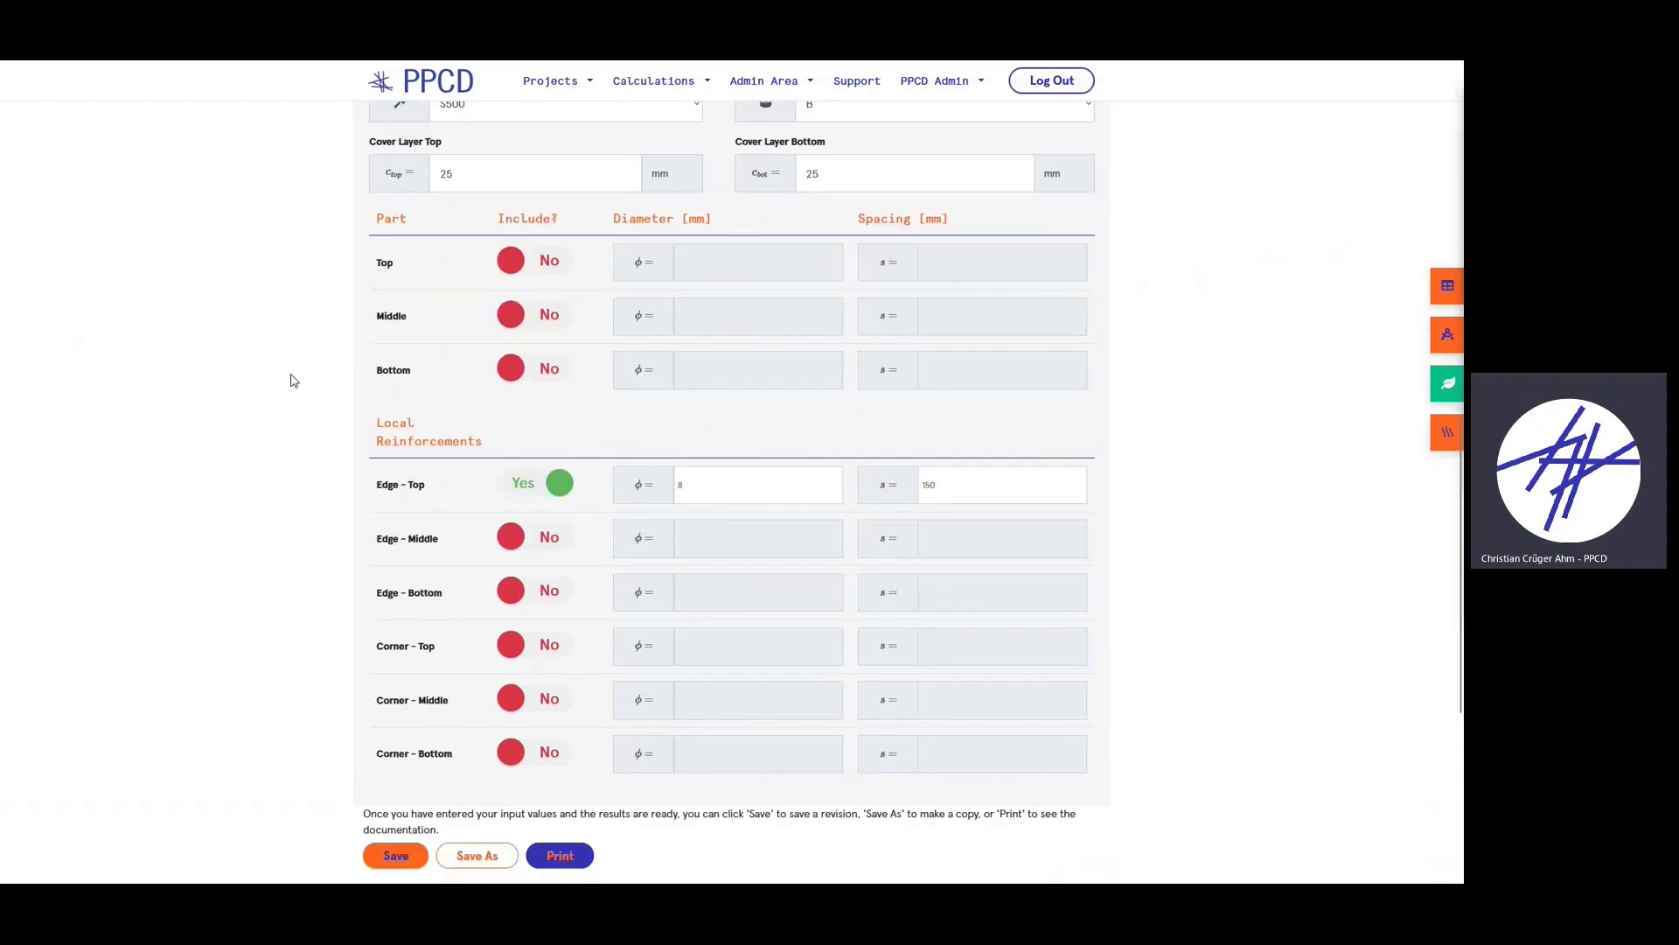
scroll(294, 380, down, 3)
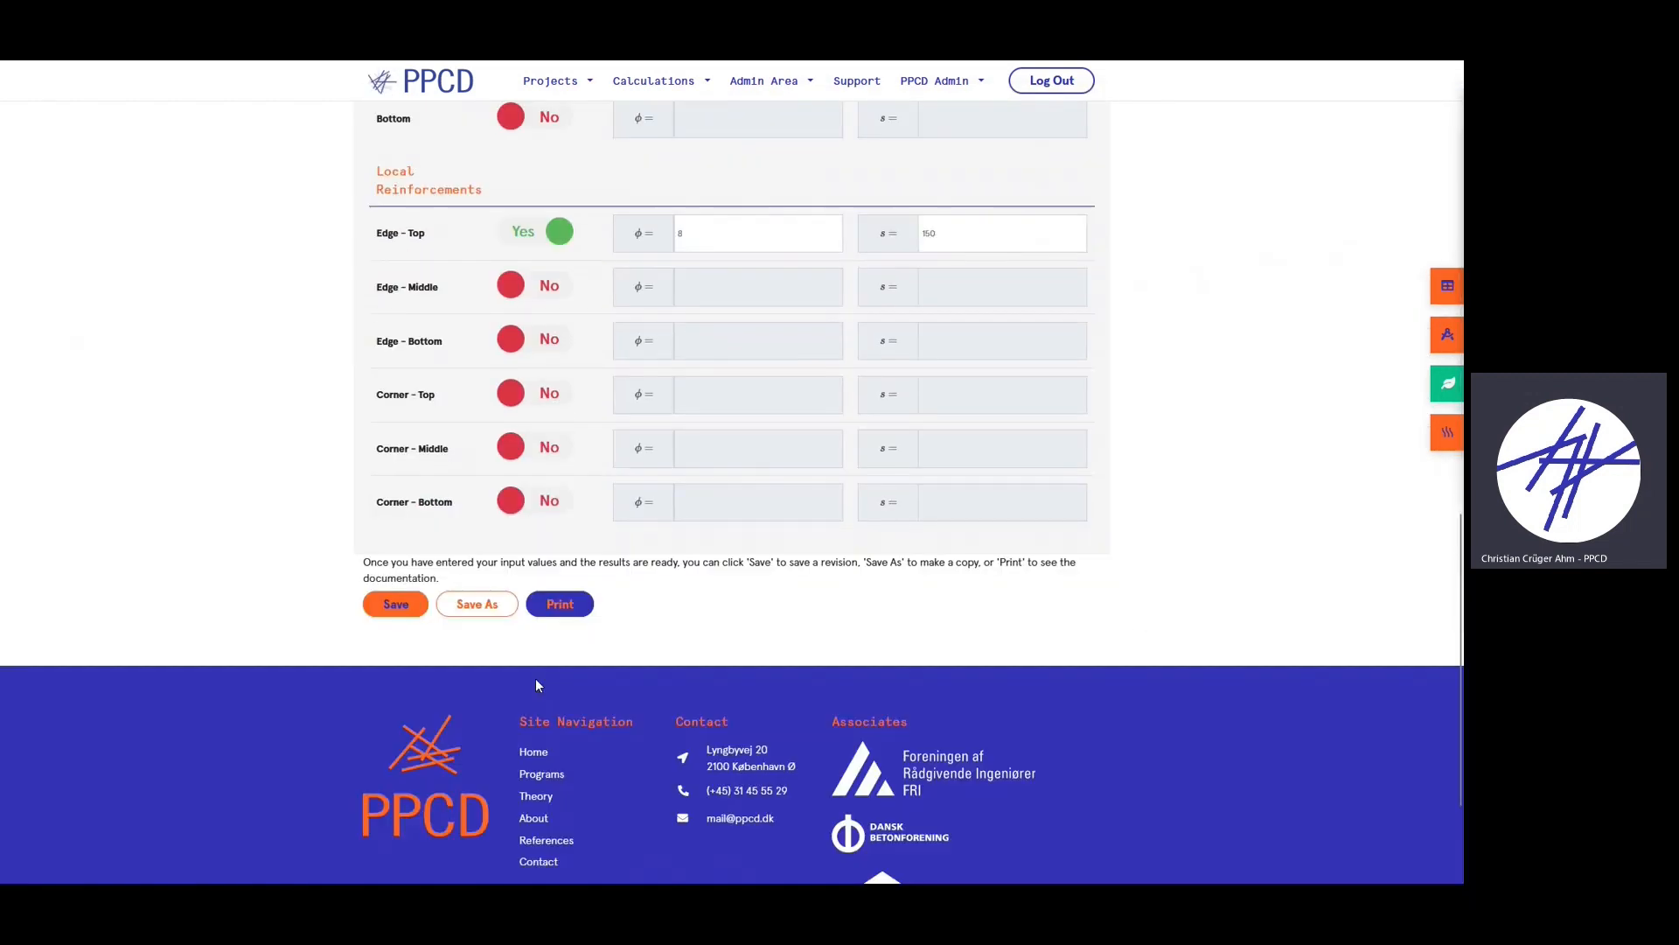
click(542, 398)
click(720, 401)
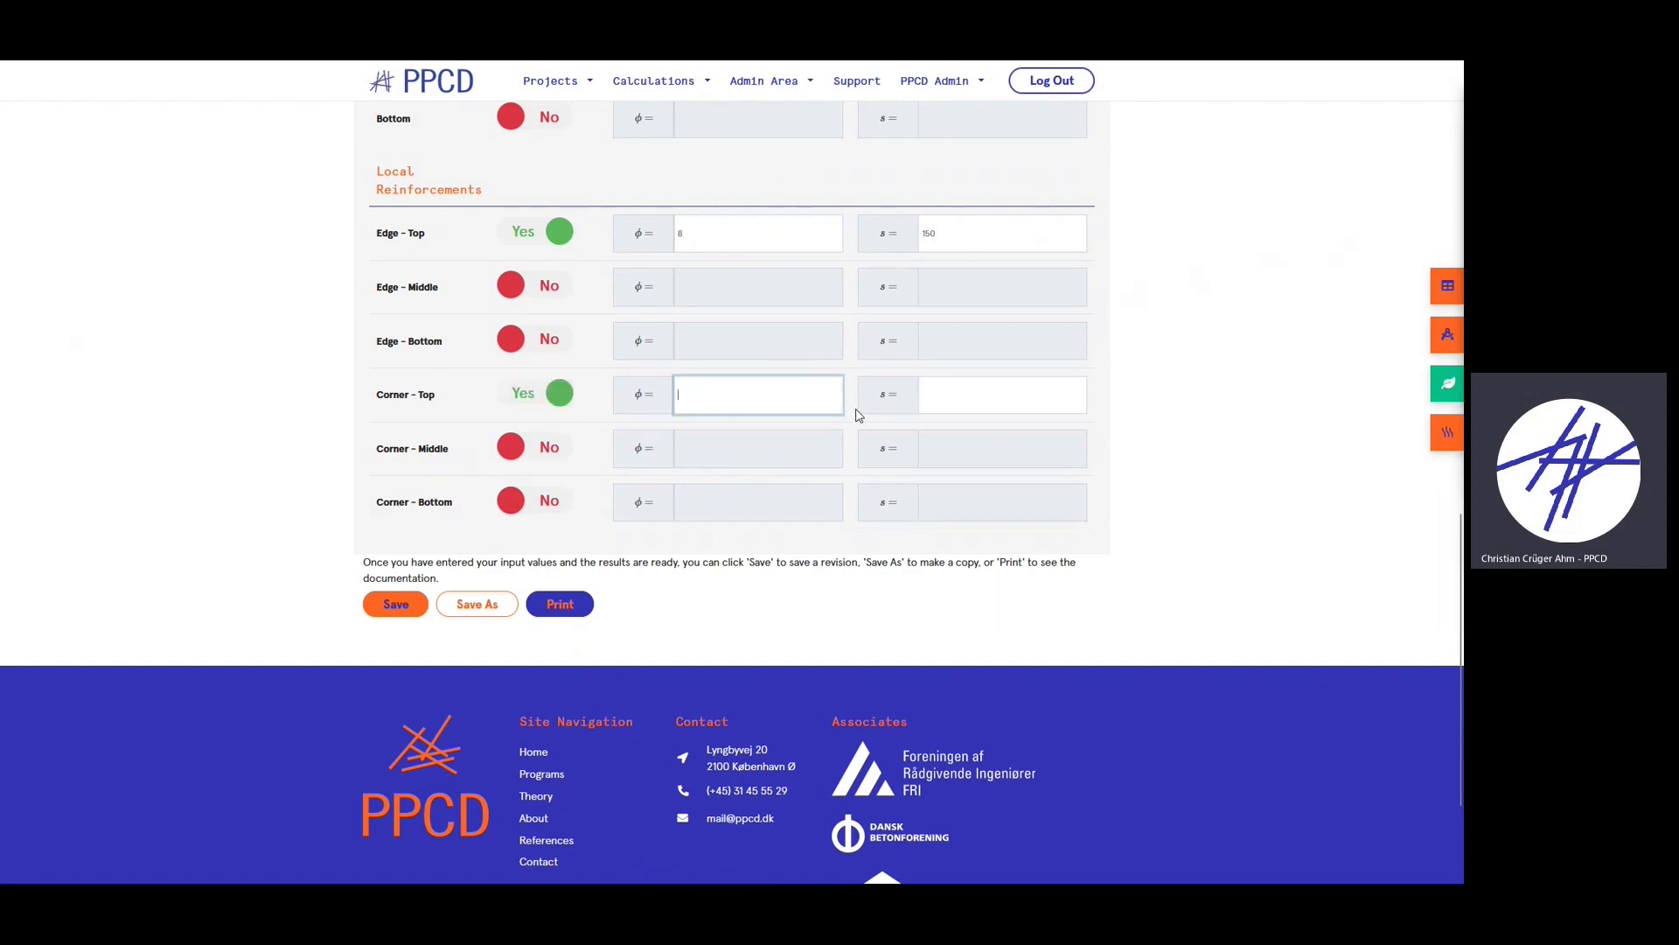
text(10)
click(968, 388)
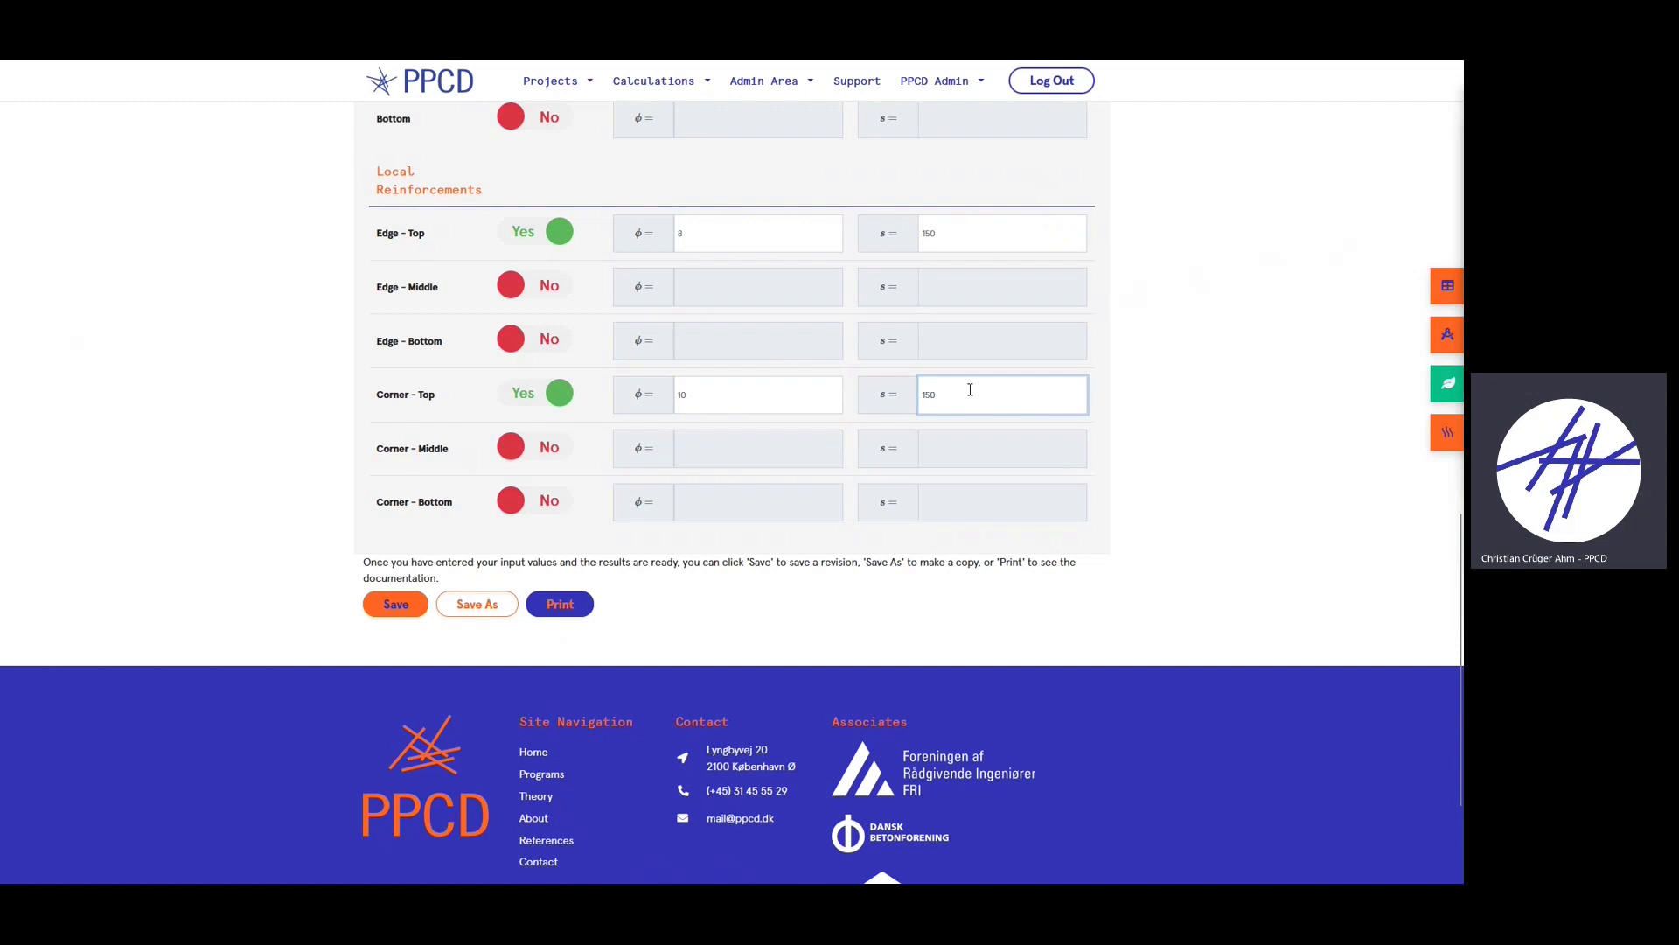
- Confirm in the results that the corner load UR drops to 0.4, then collapse Reinforcement
click(1444, 287)
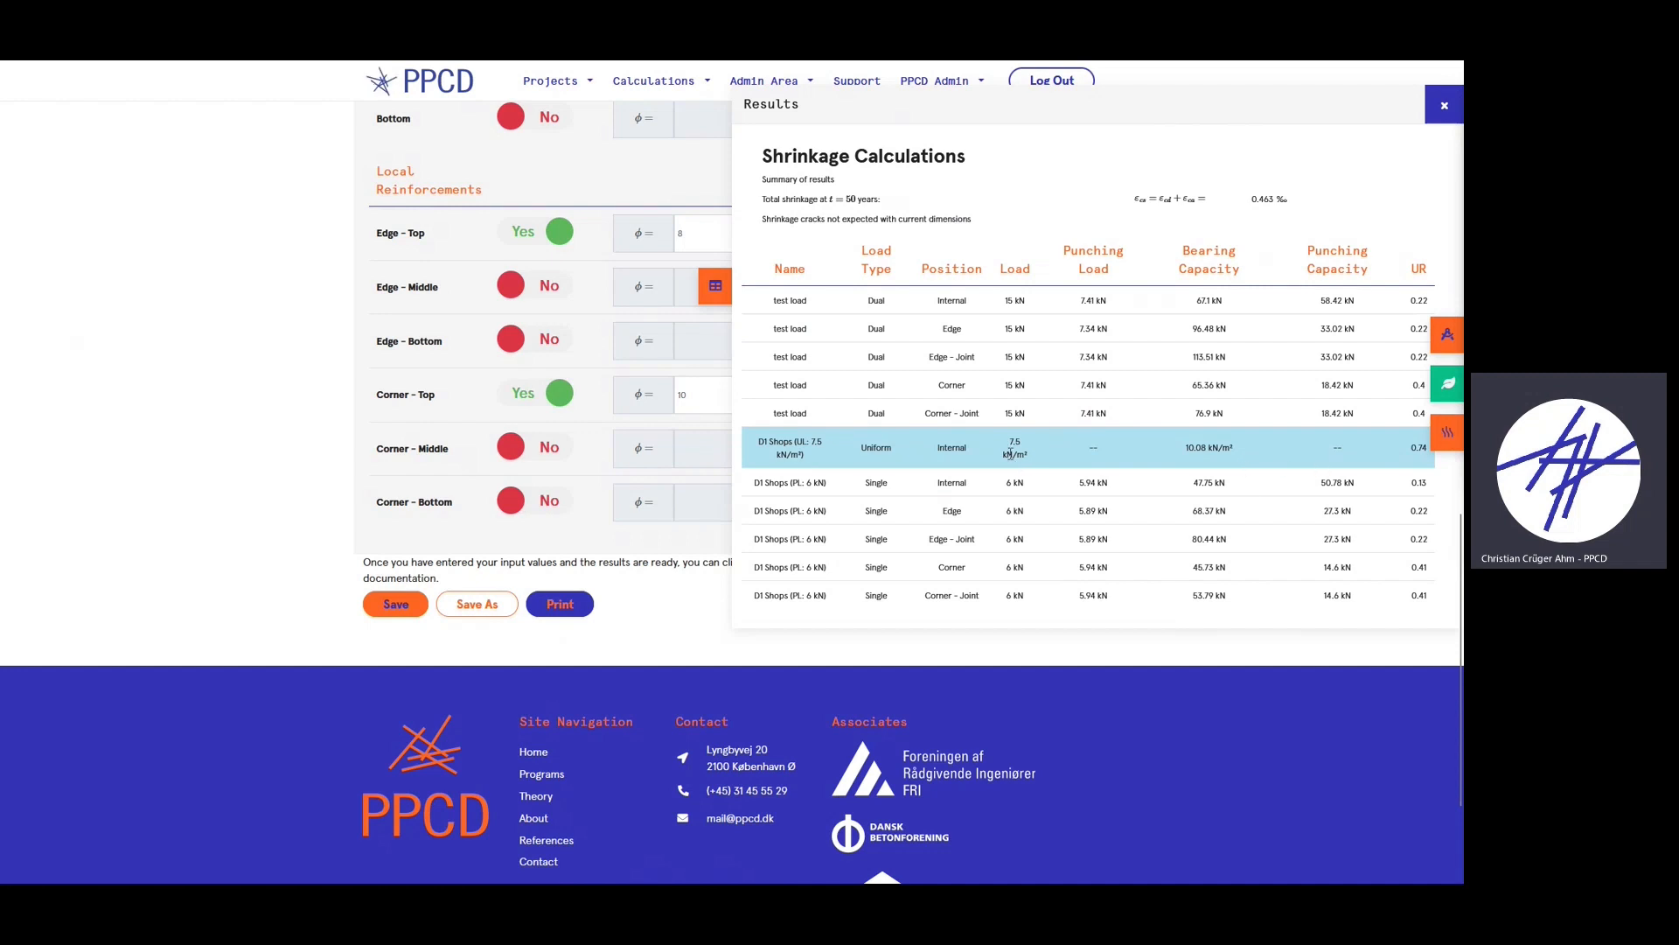
scroll(1383, 530, up, 1)
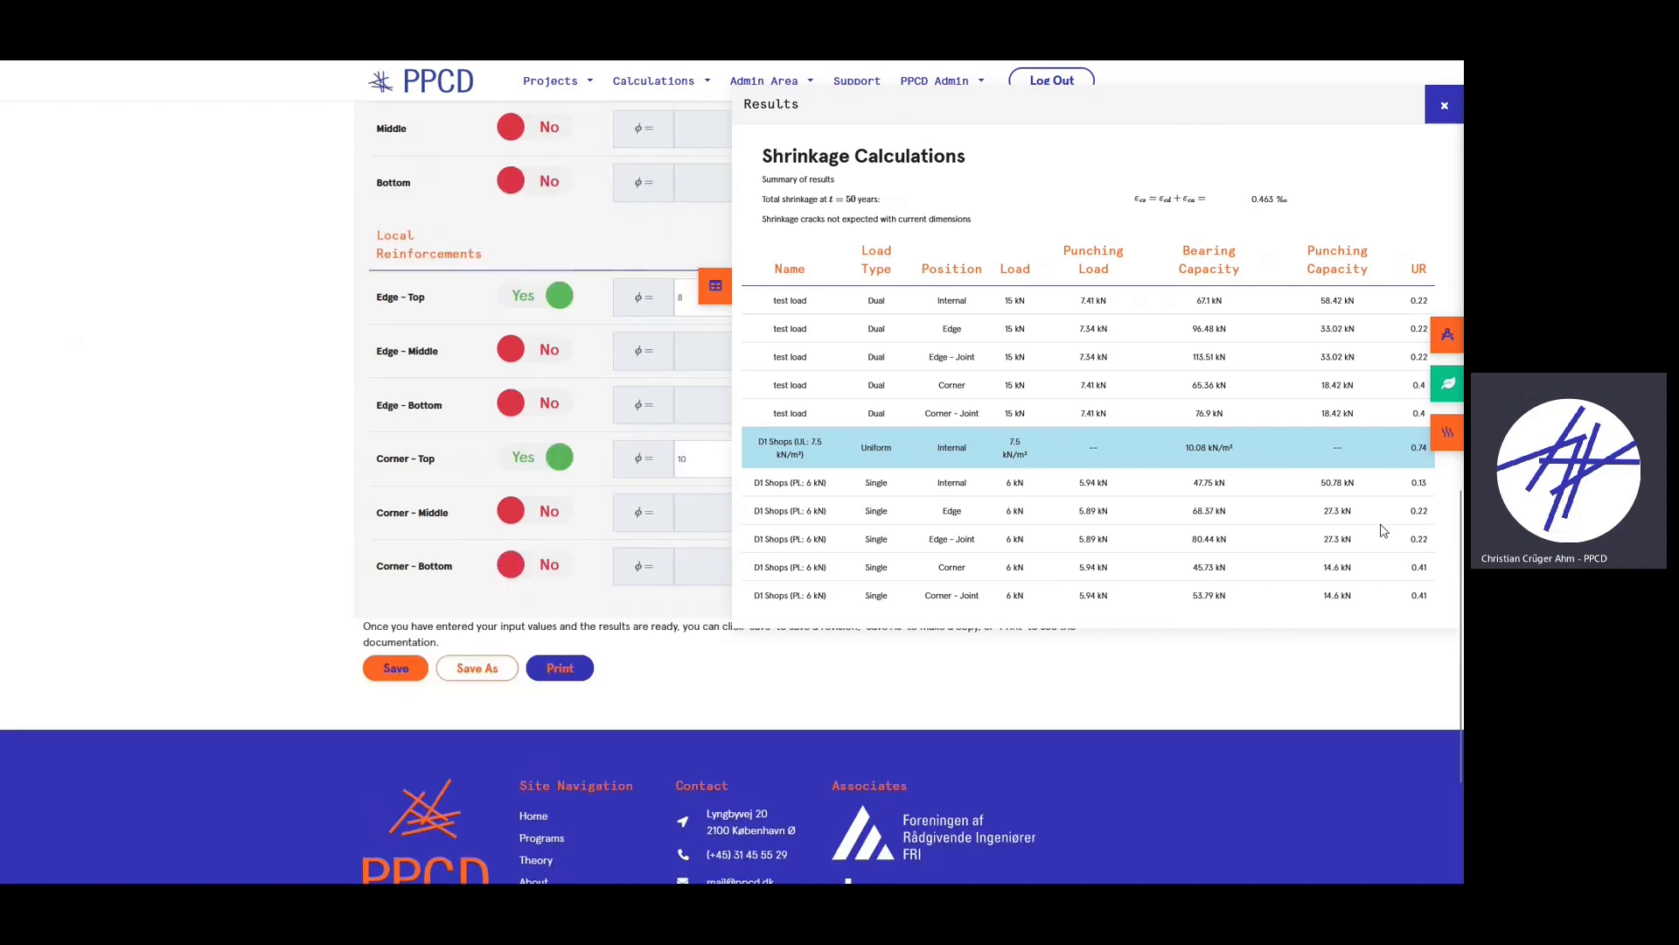
click(1444, 104)
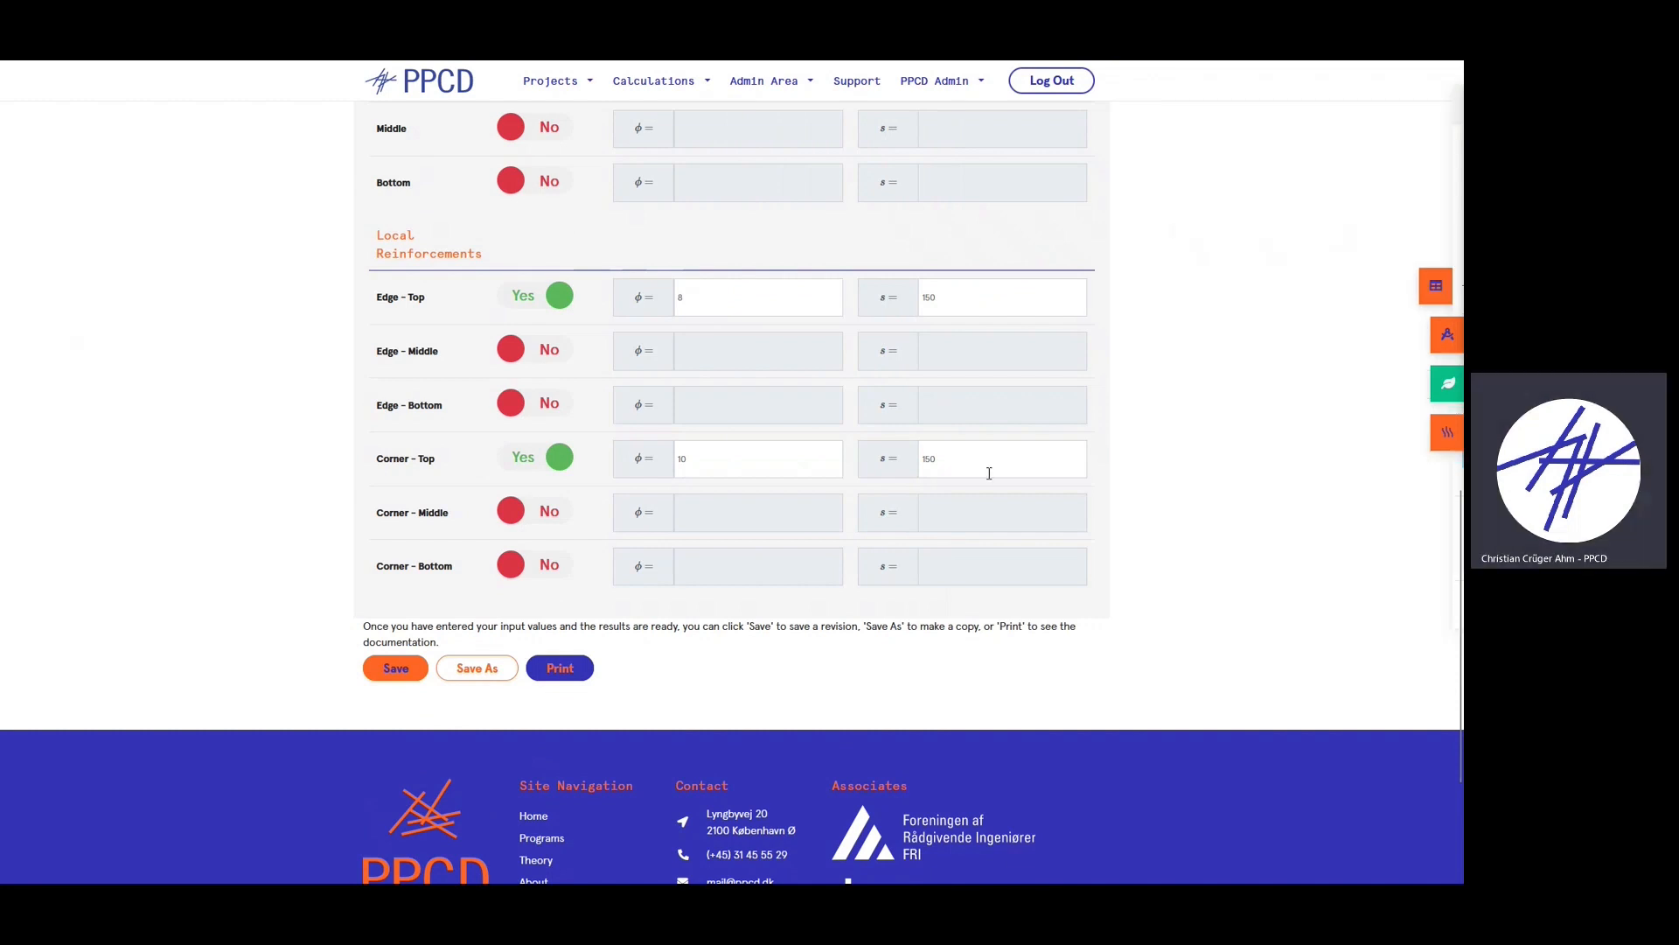
scroll(704, 370, up, 4)
scroll(704, 370, up, 3)
click(567, 219)
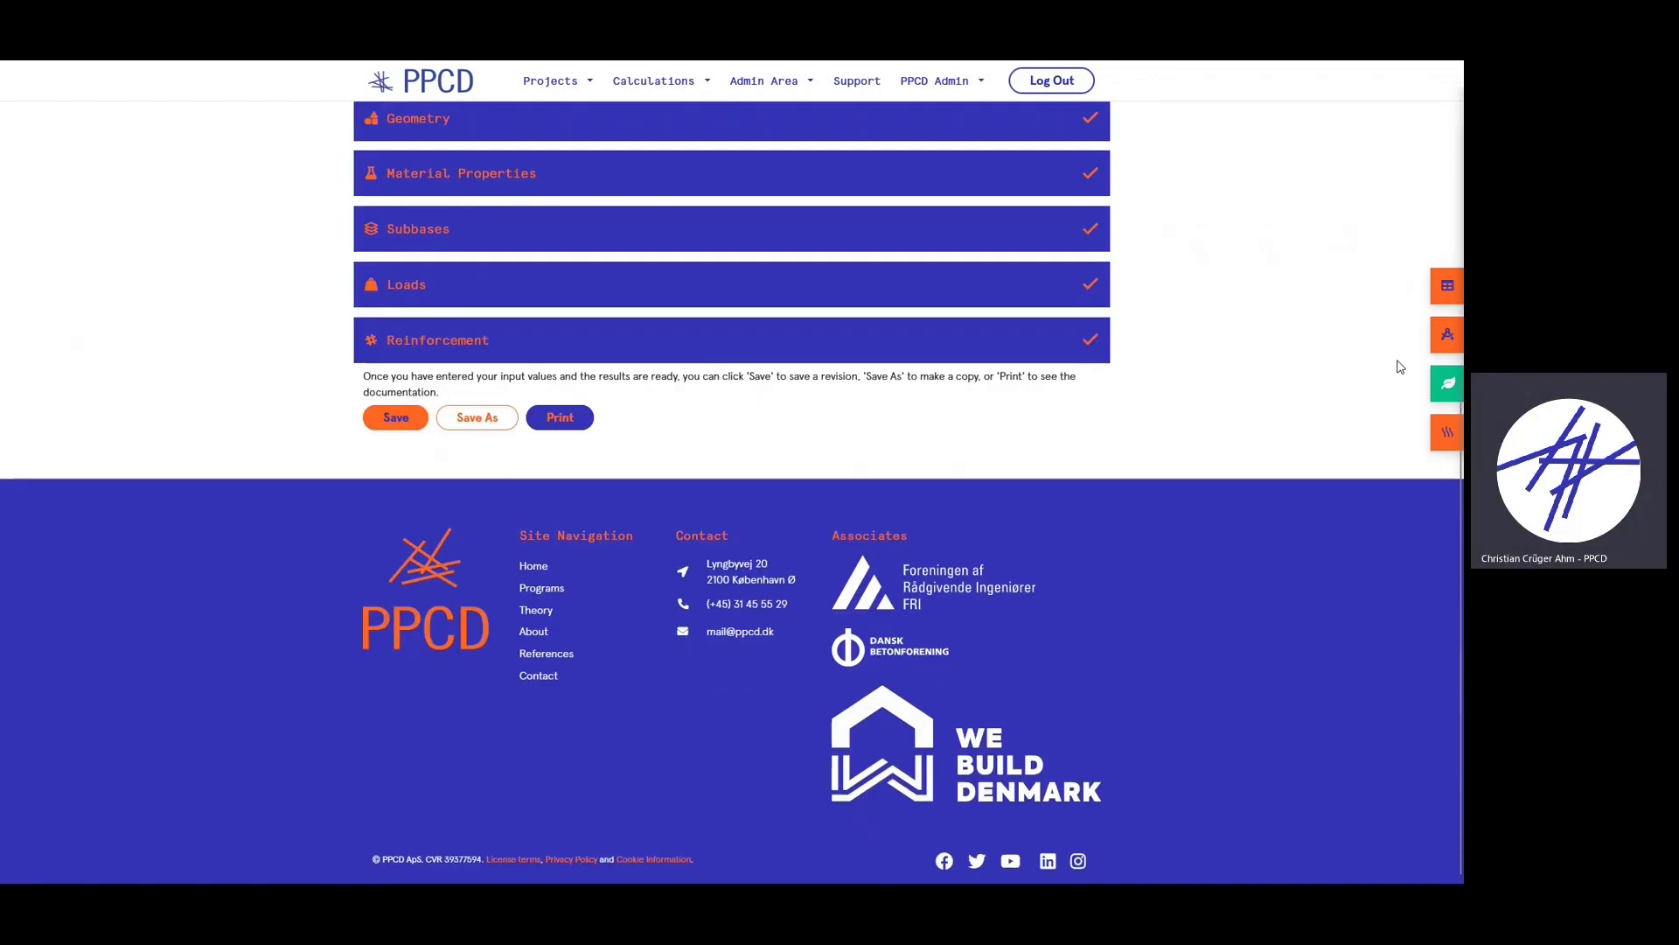
scroll(1312, 411, up, 2)
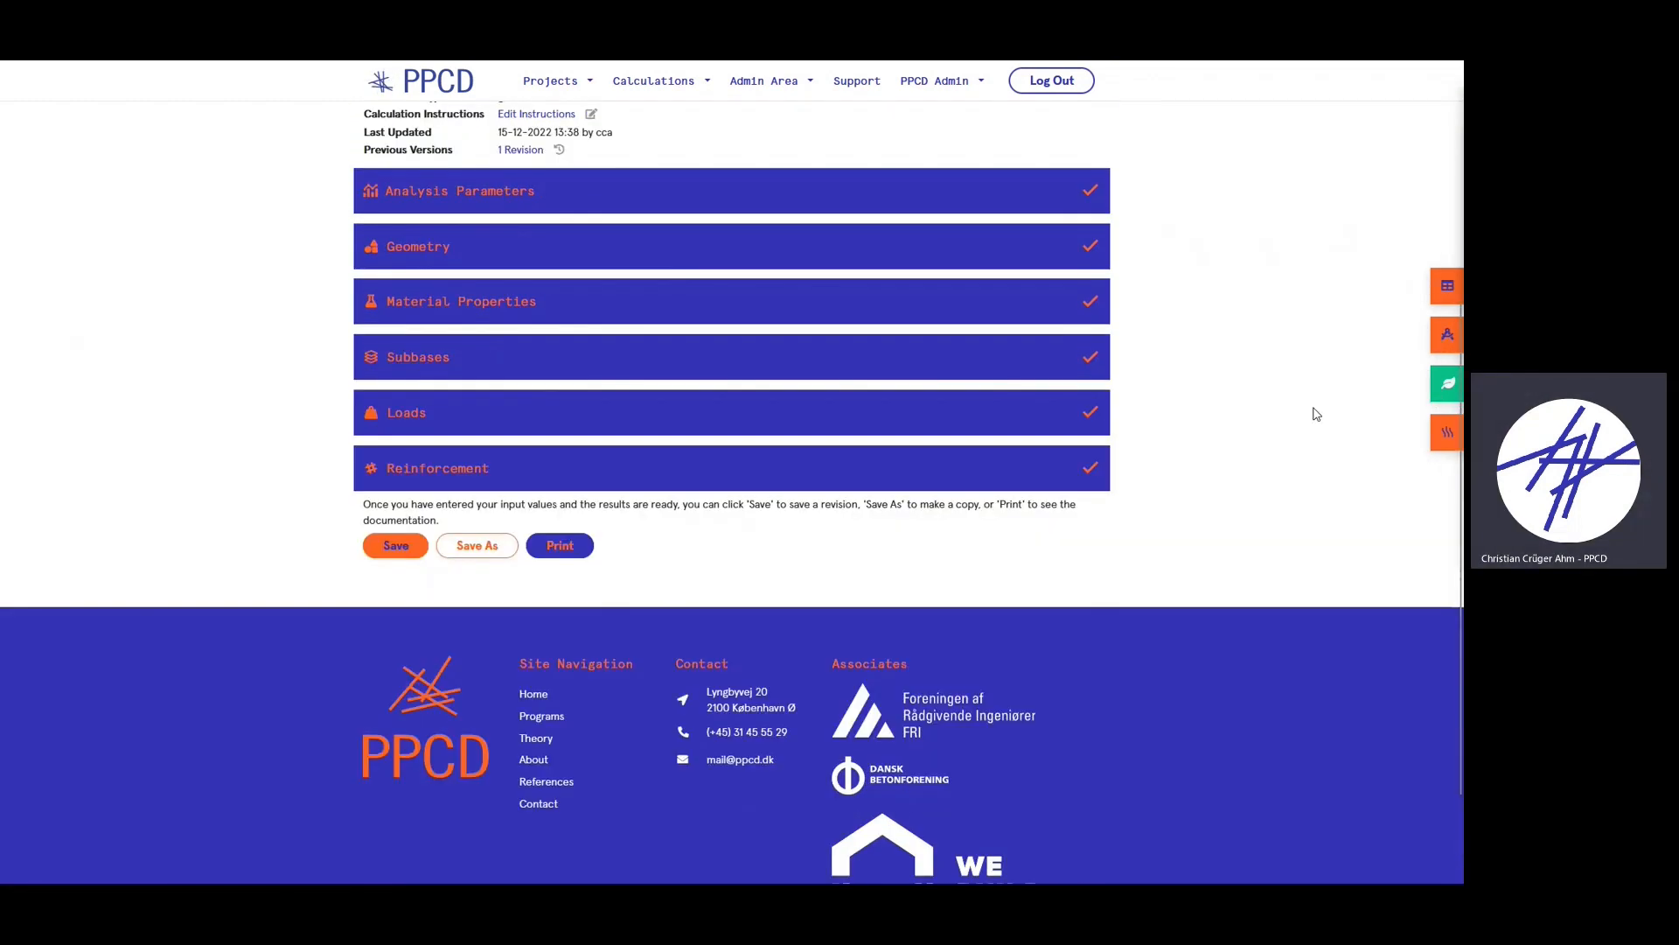
click(1448, 395)
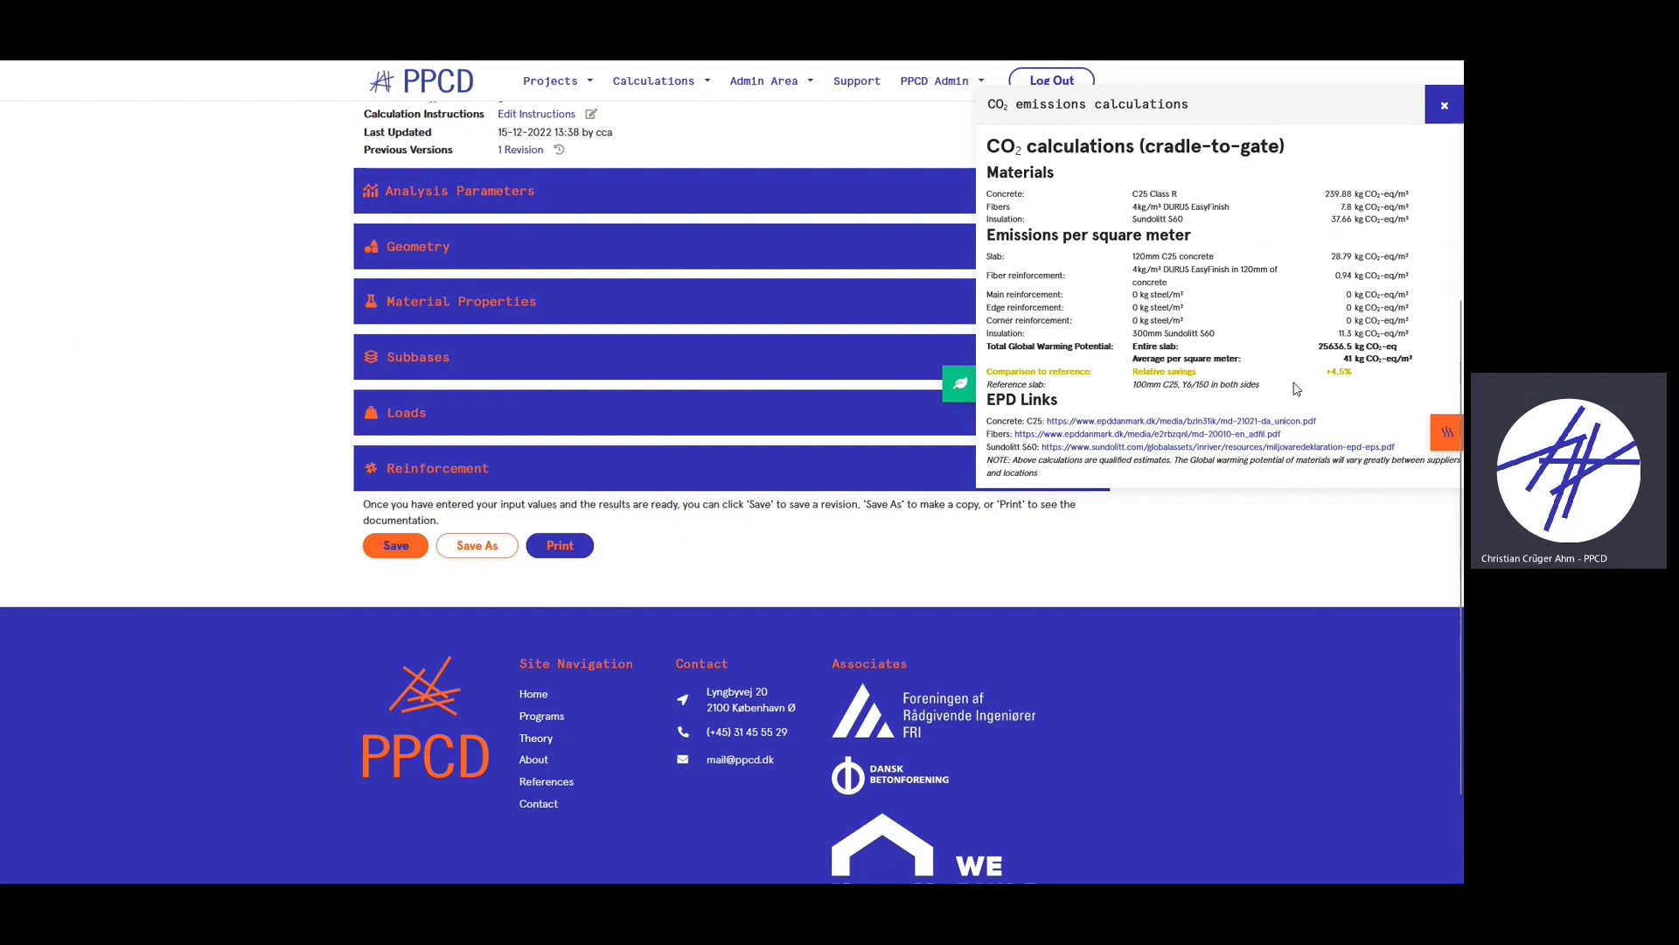
scroll(1303, 383, up, 1)
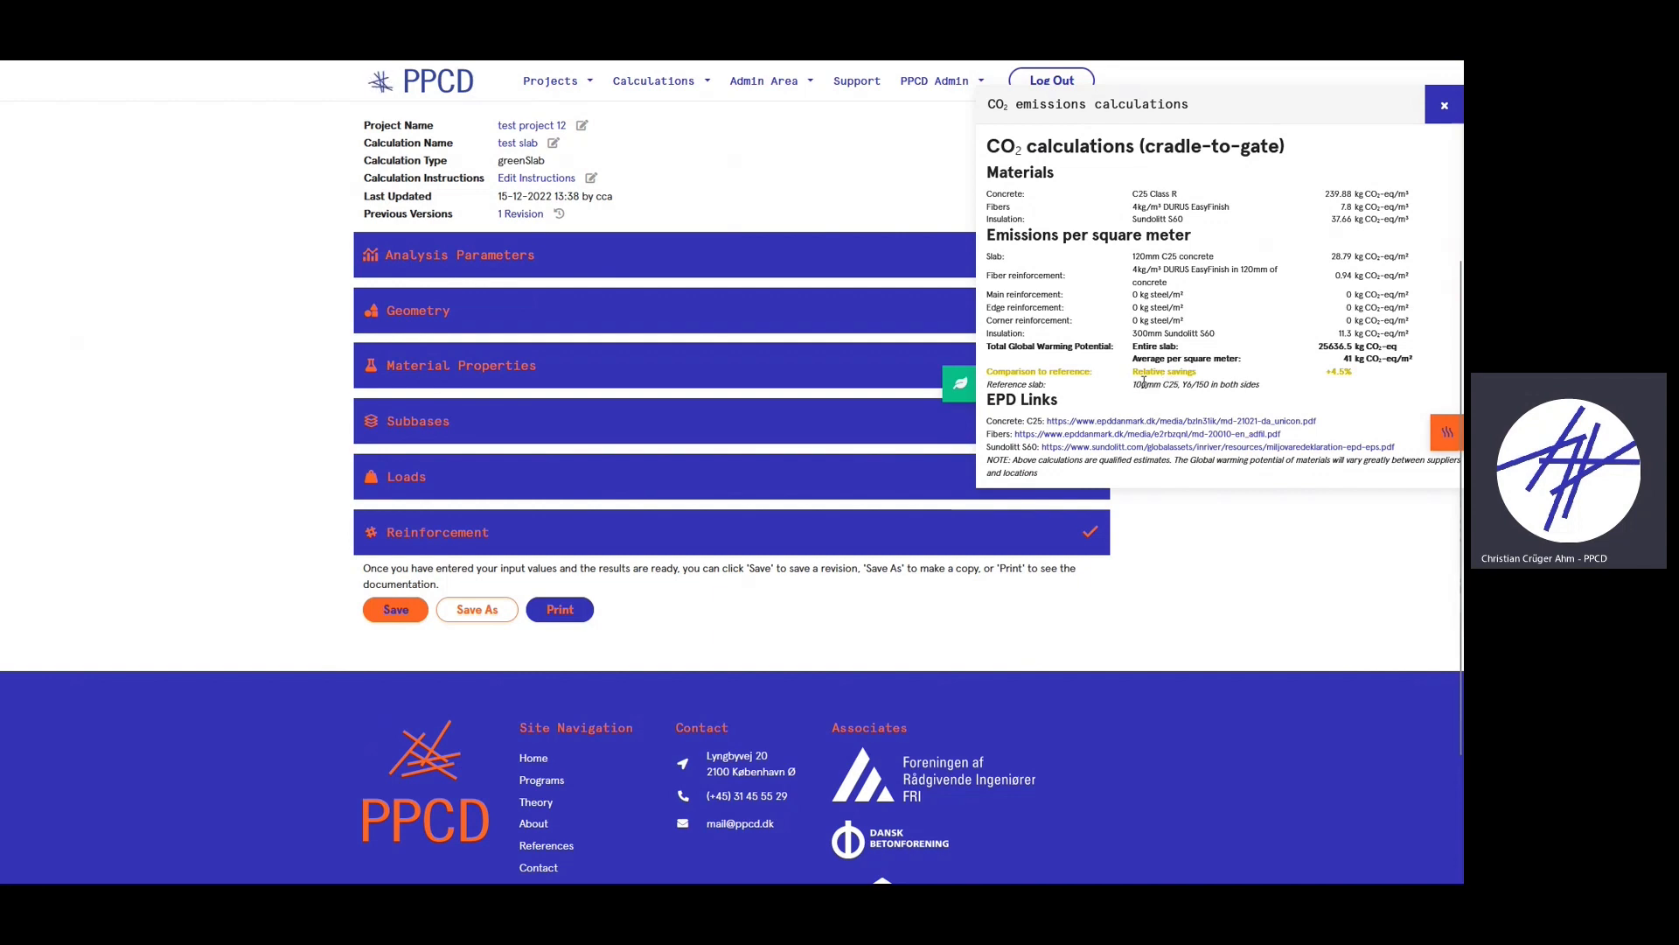
click(1210, 384)
drag(1302, 391, 1094, 392)
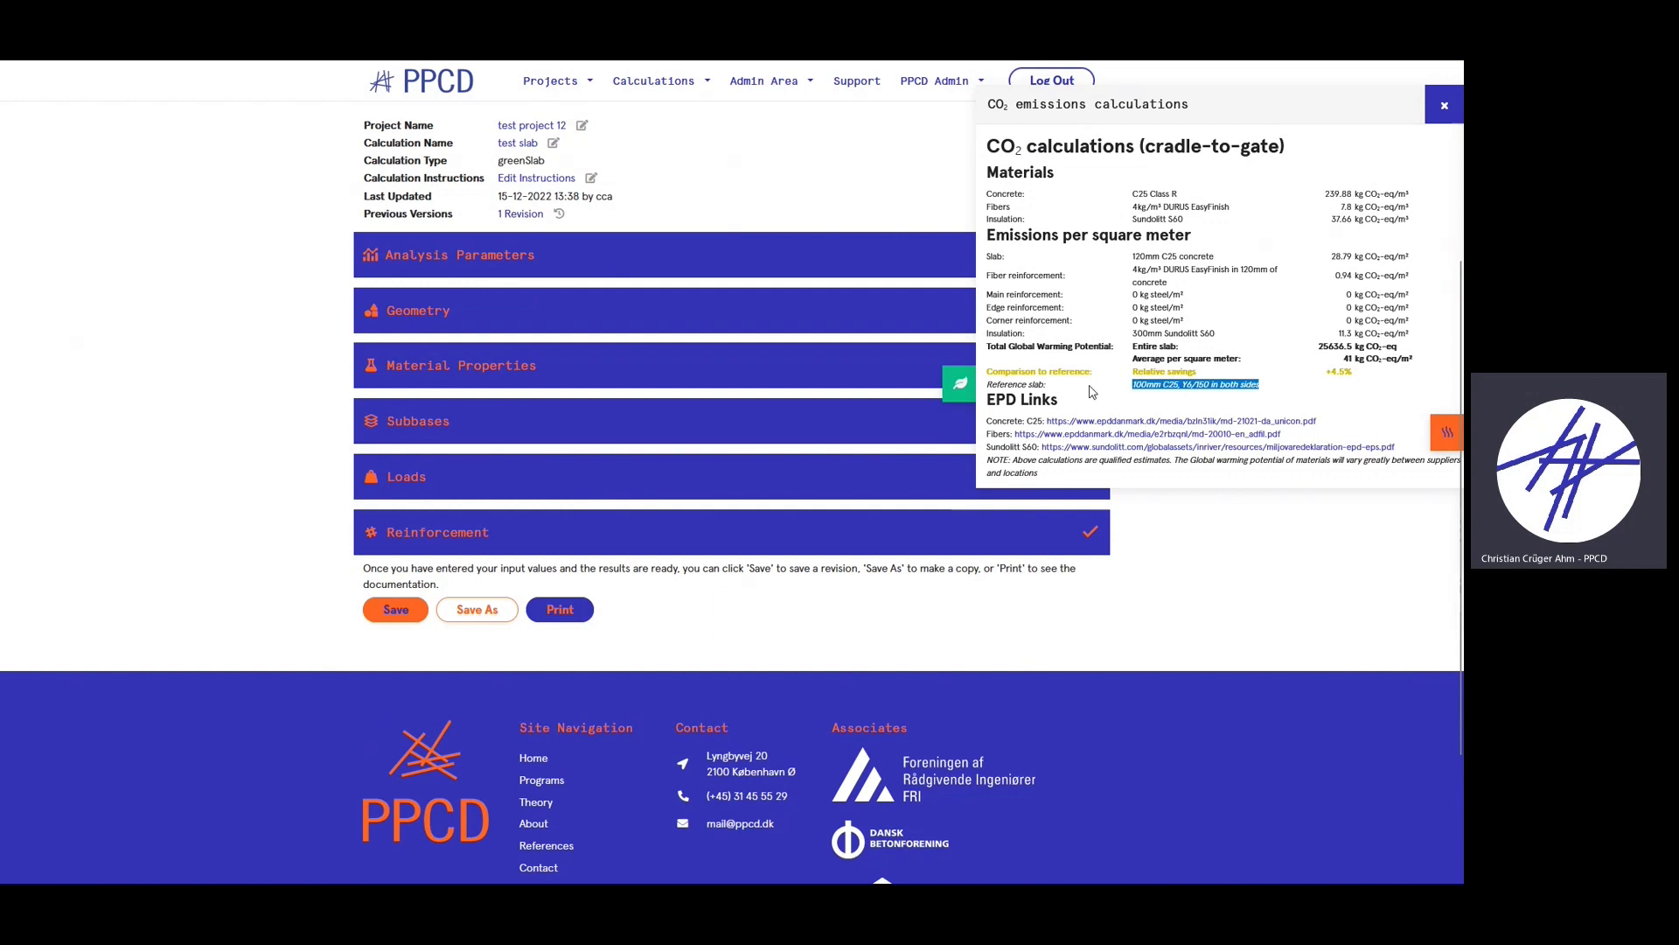
click(1134, 391)
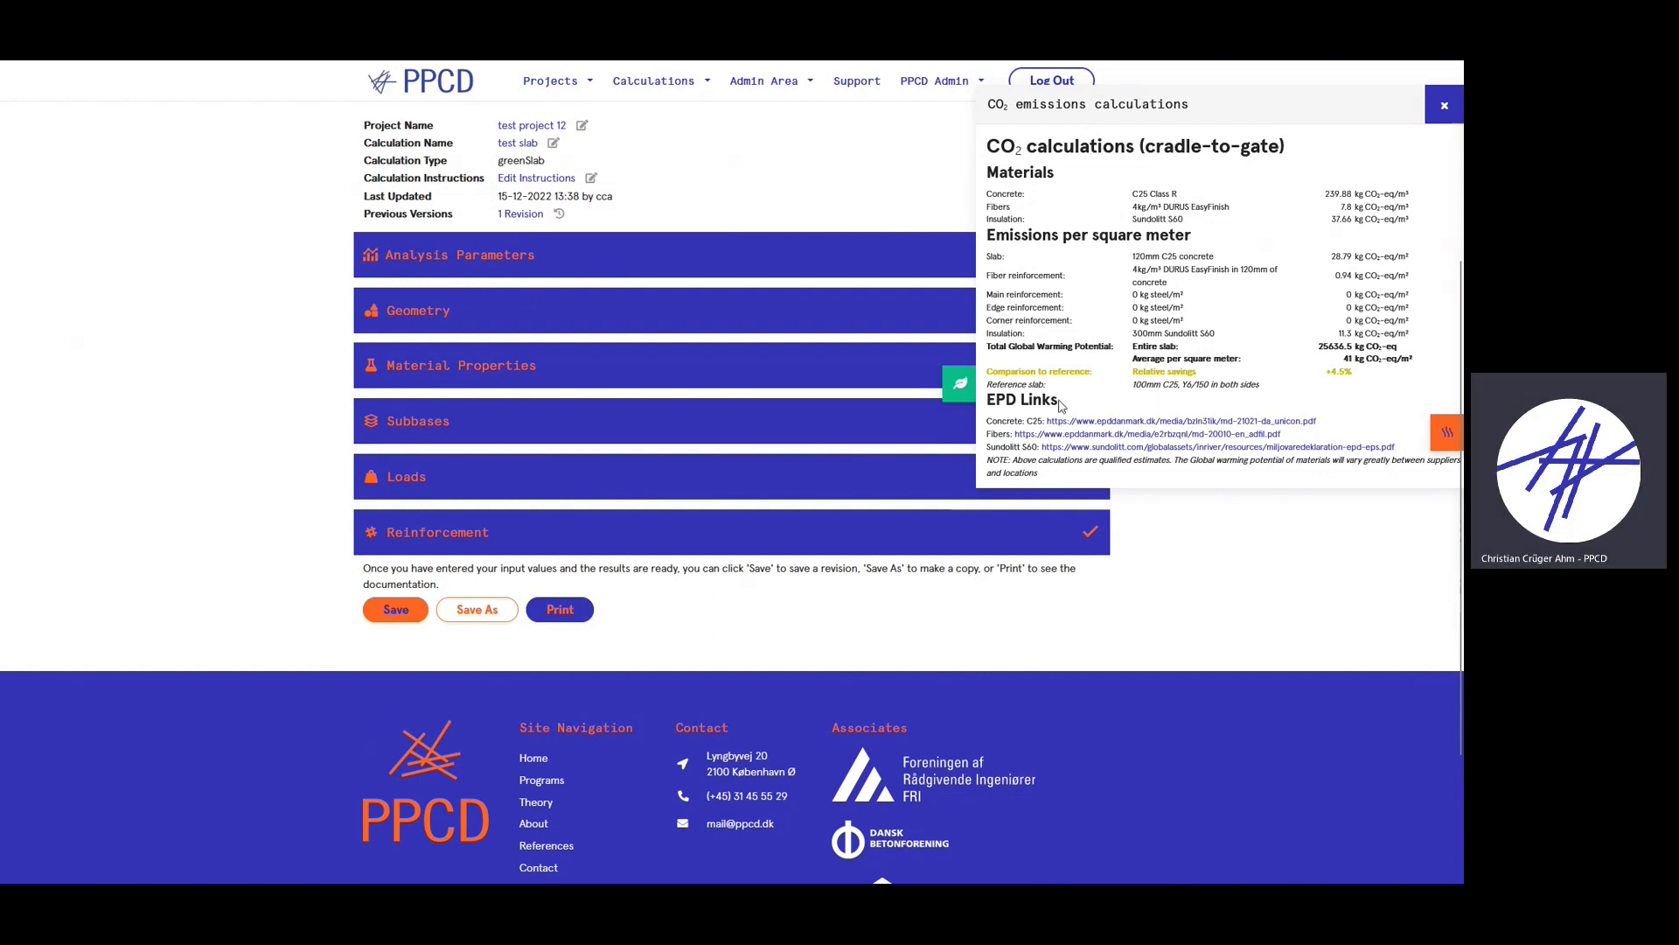
scroll(1225, 299, down, 2)
scroll(813, 475, up, 2)
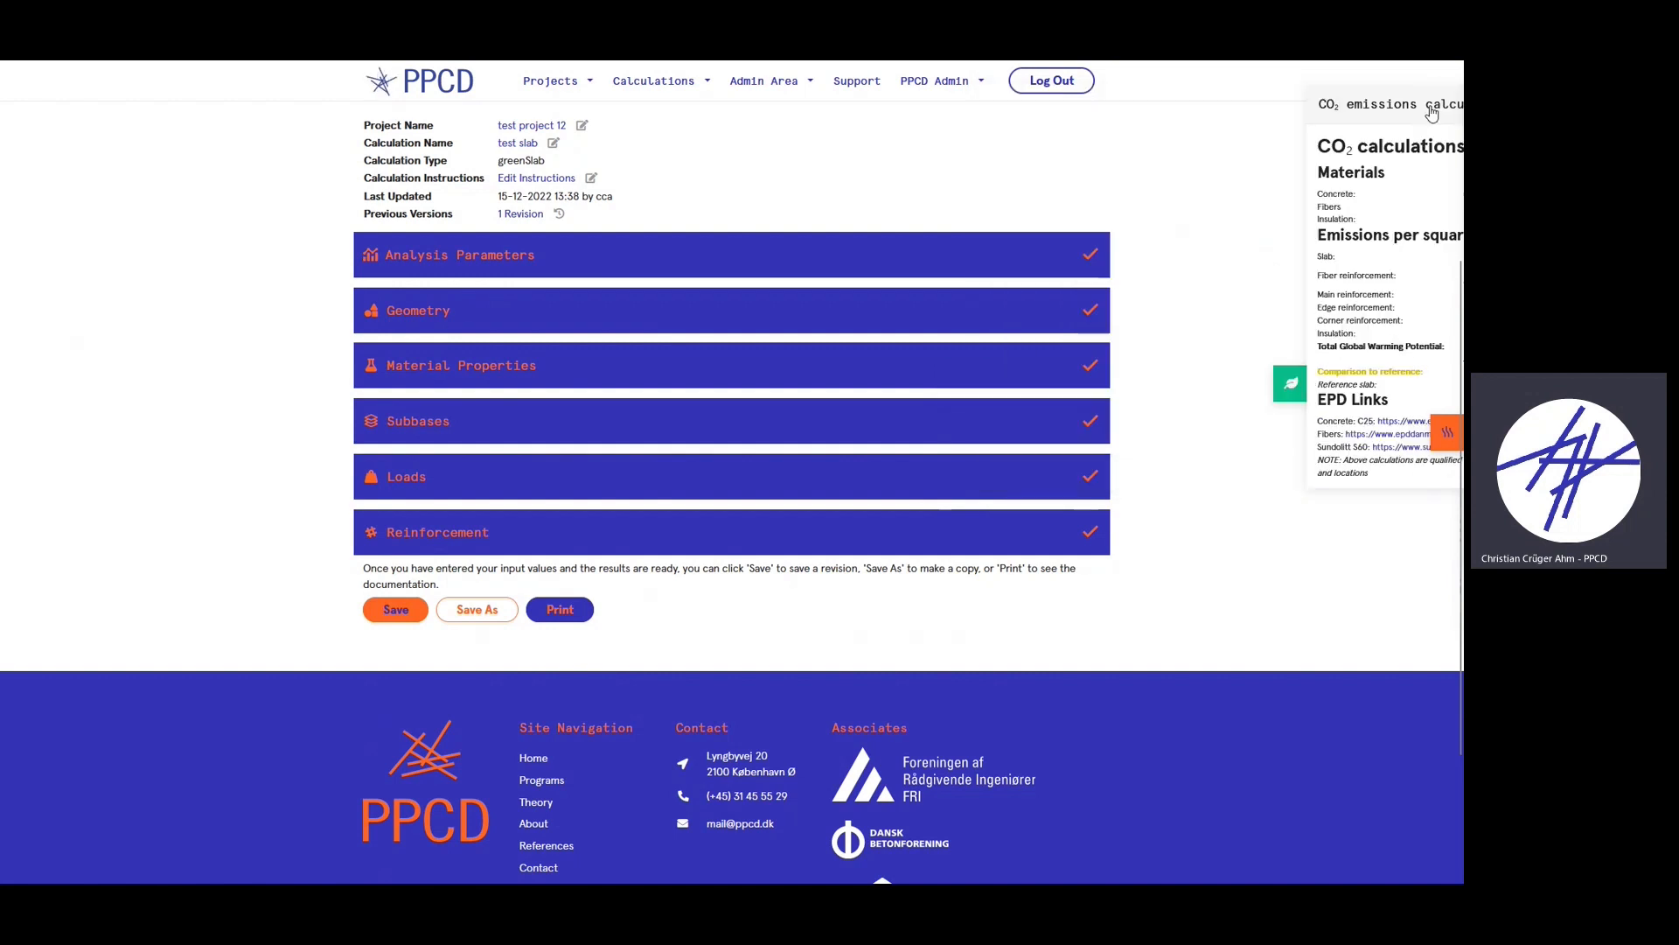
- Close the CO2 panel, review the thermal insulation results (U-value 0.111 W/m²K), and close them
click(1429, 111)
click(1444, 436)
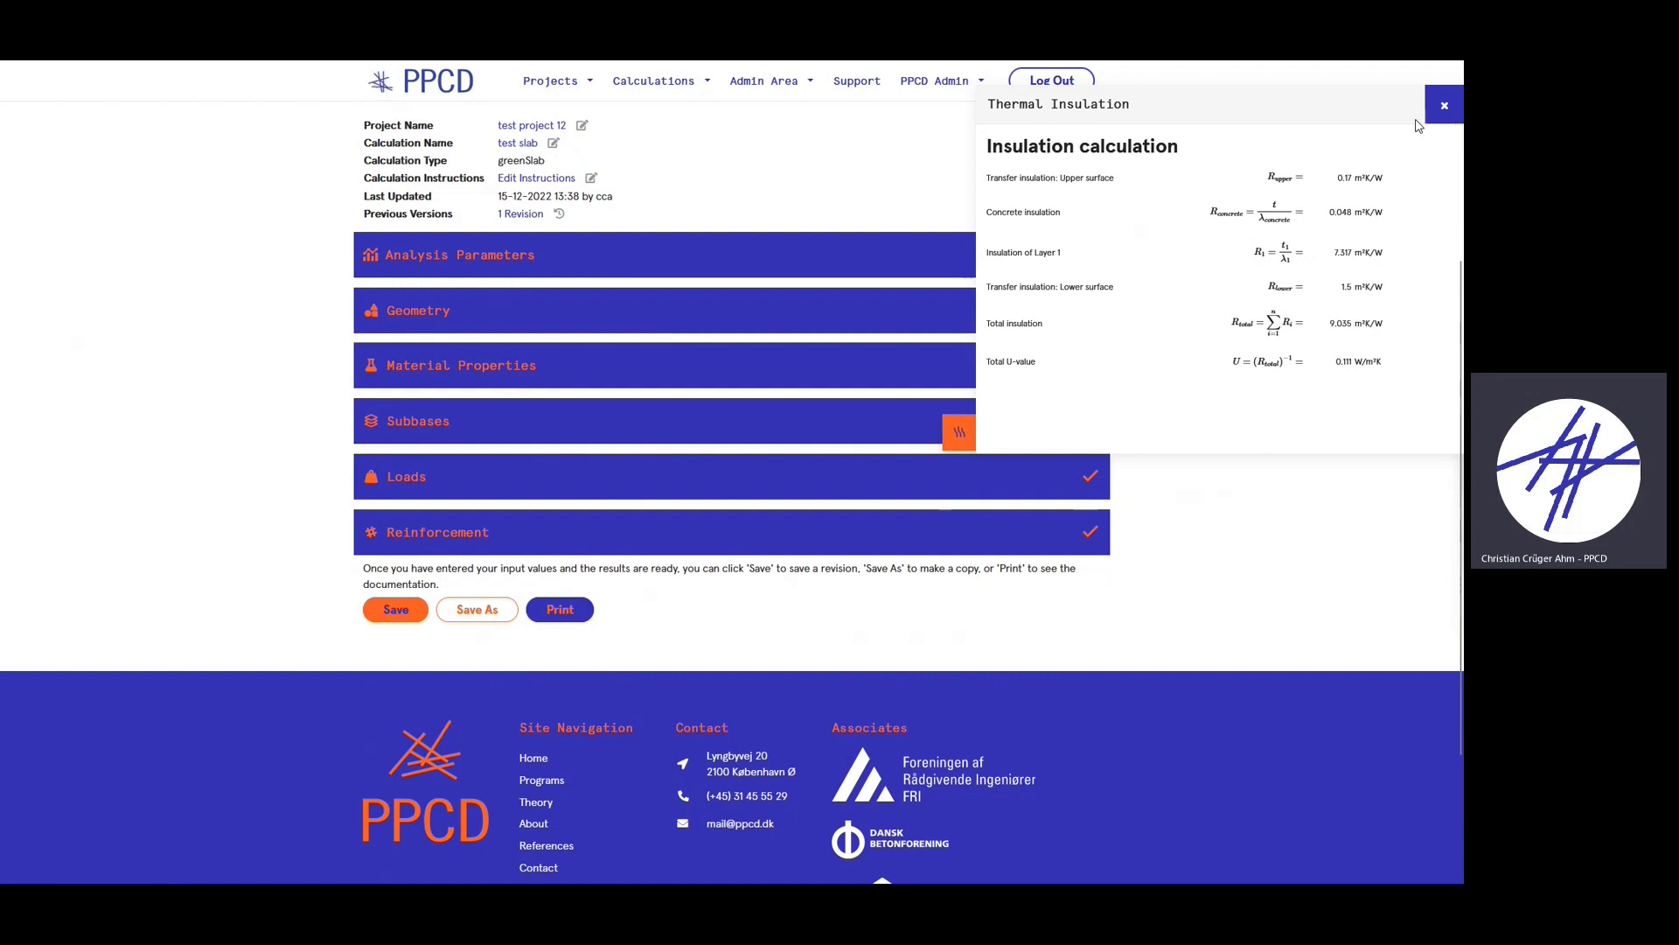
click(1443, 106)
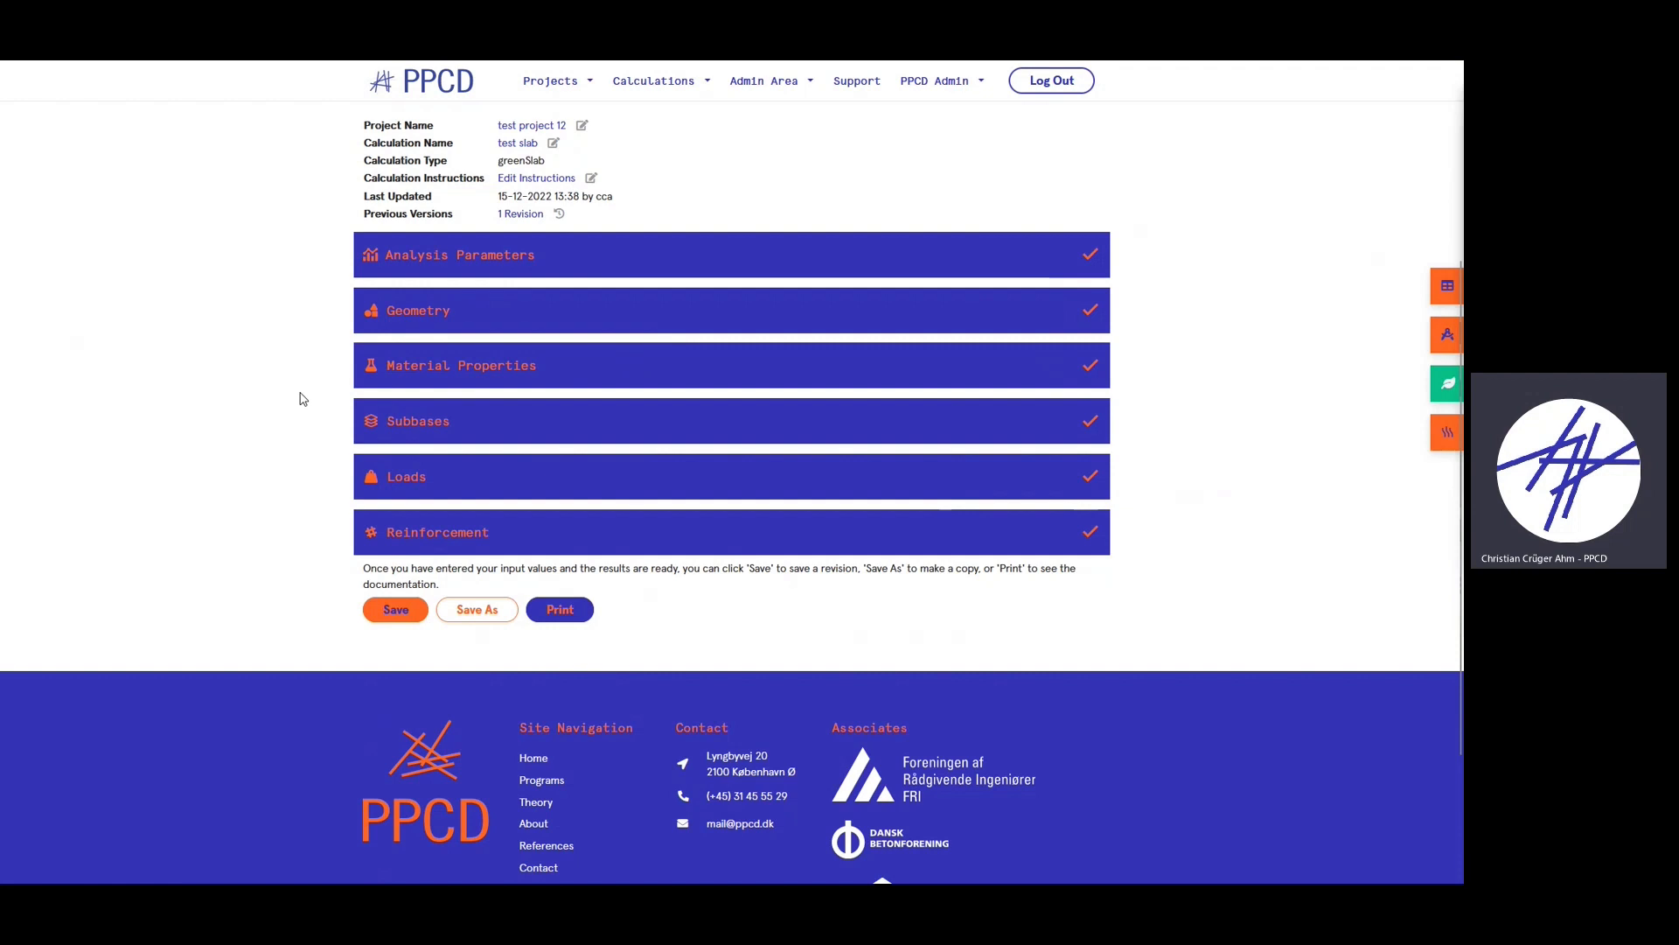
click(1443, 432)
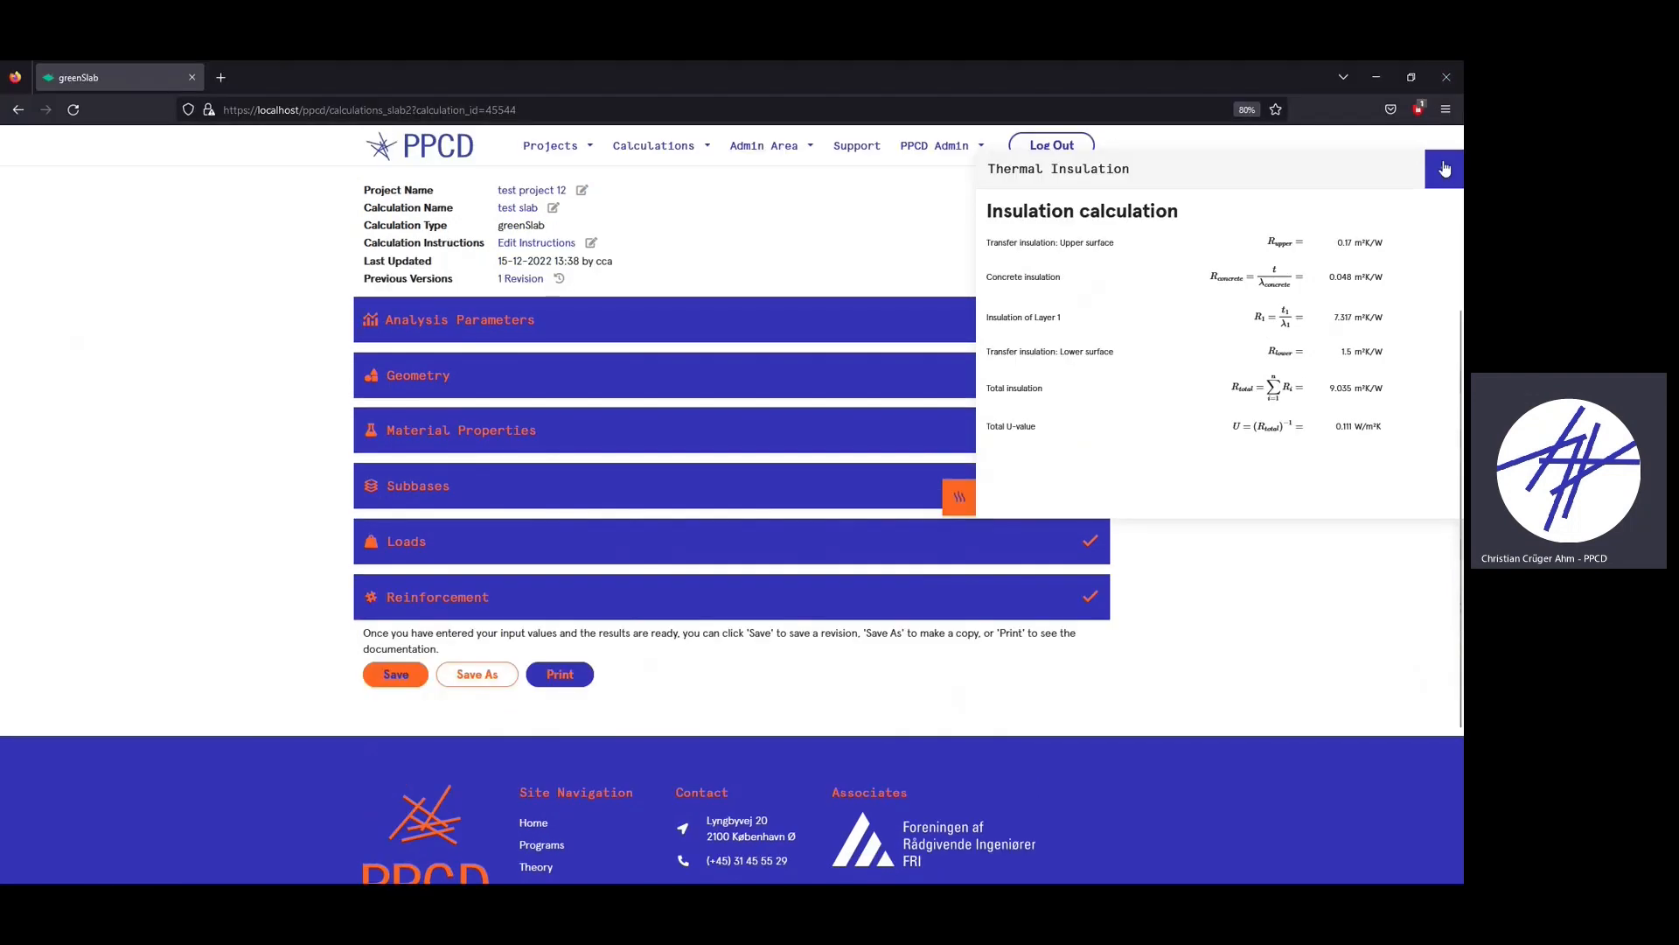
click(1445, 169)
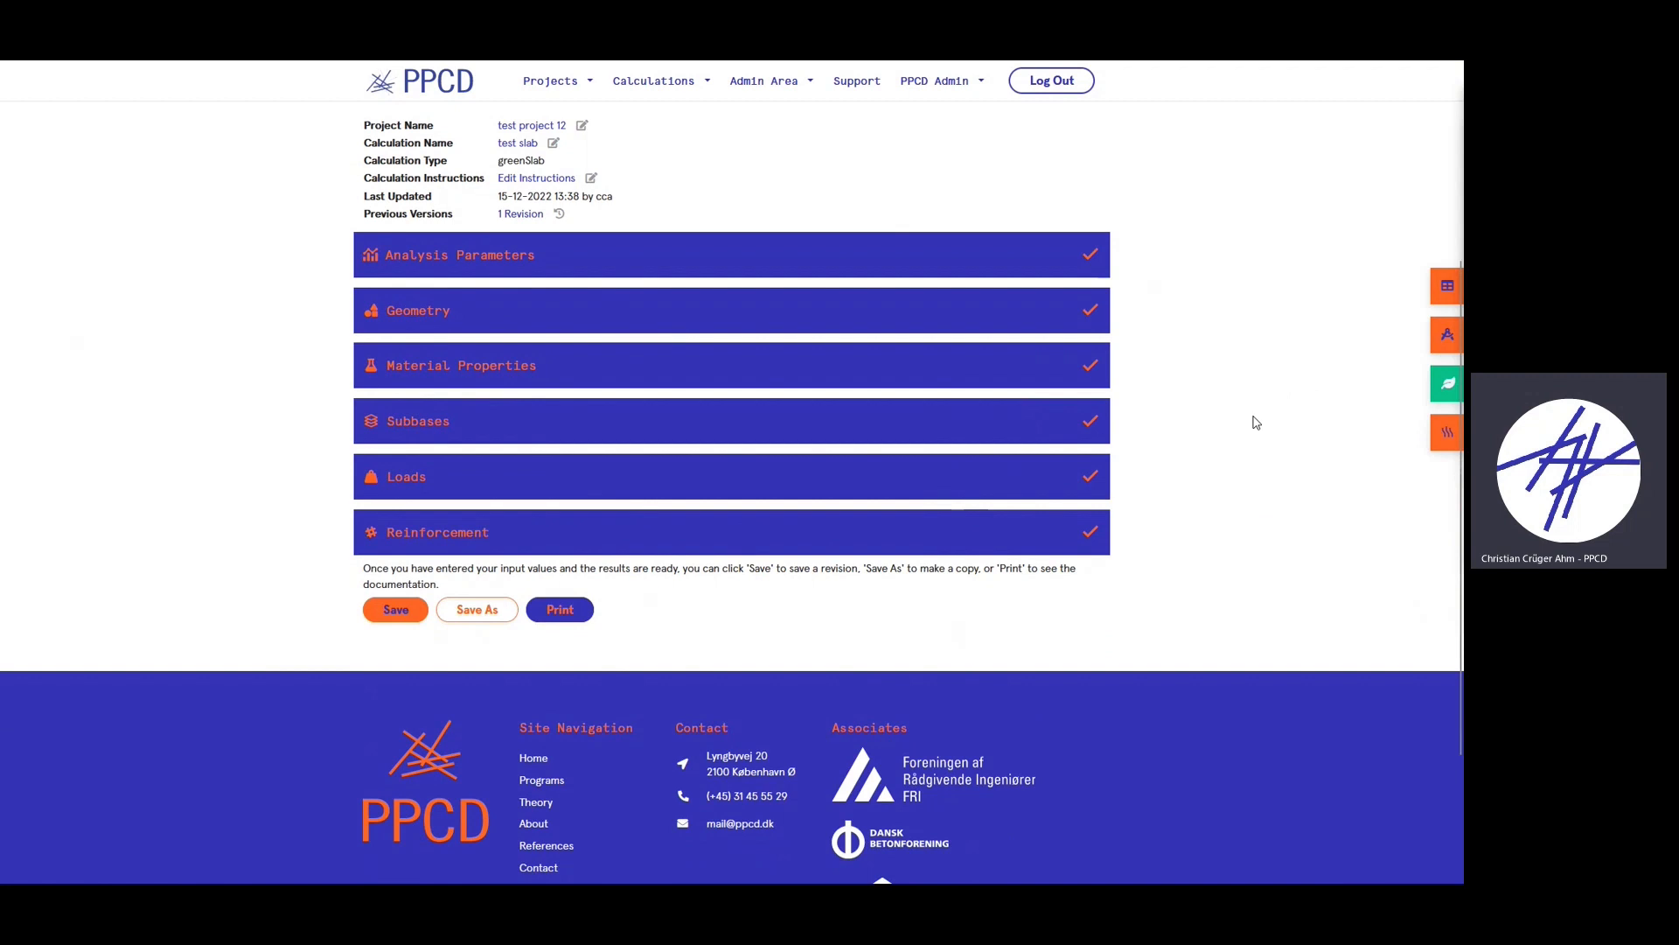
- Review the CO₂ emissions calculation panel for the slab
scroll(1243, 428, up, 1)
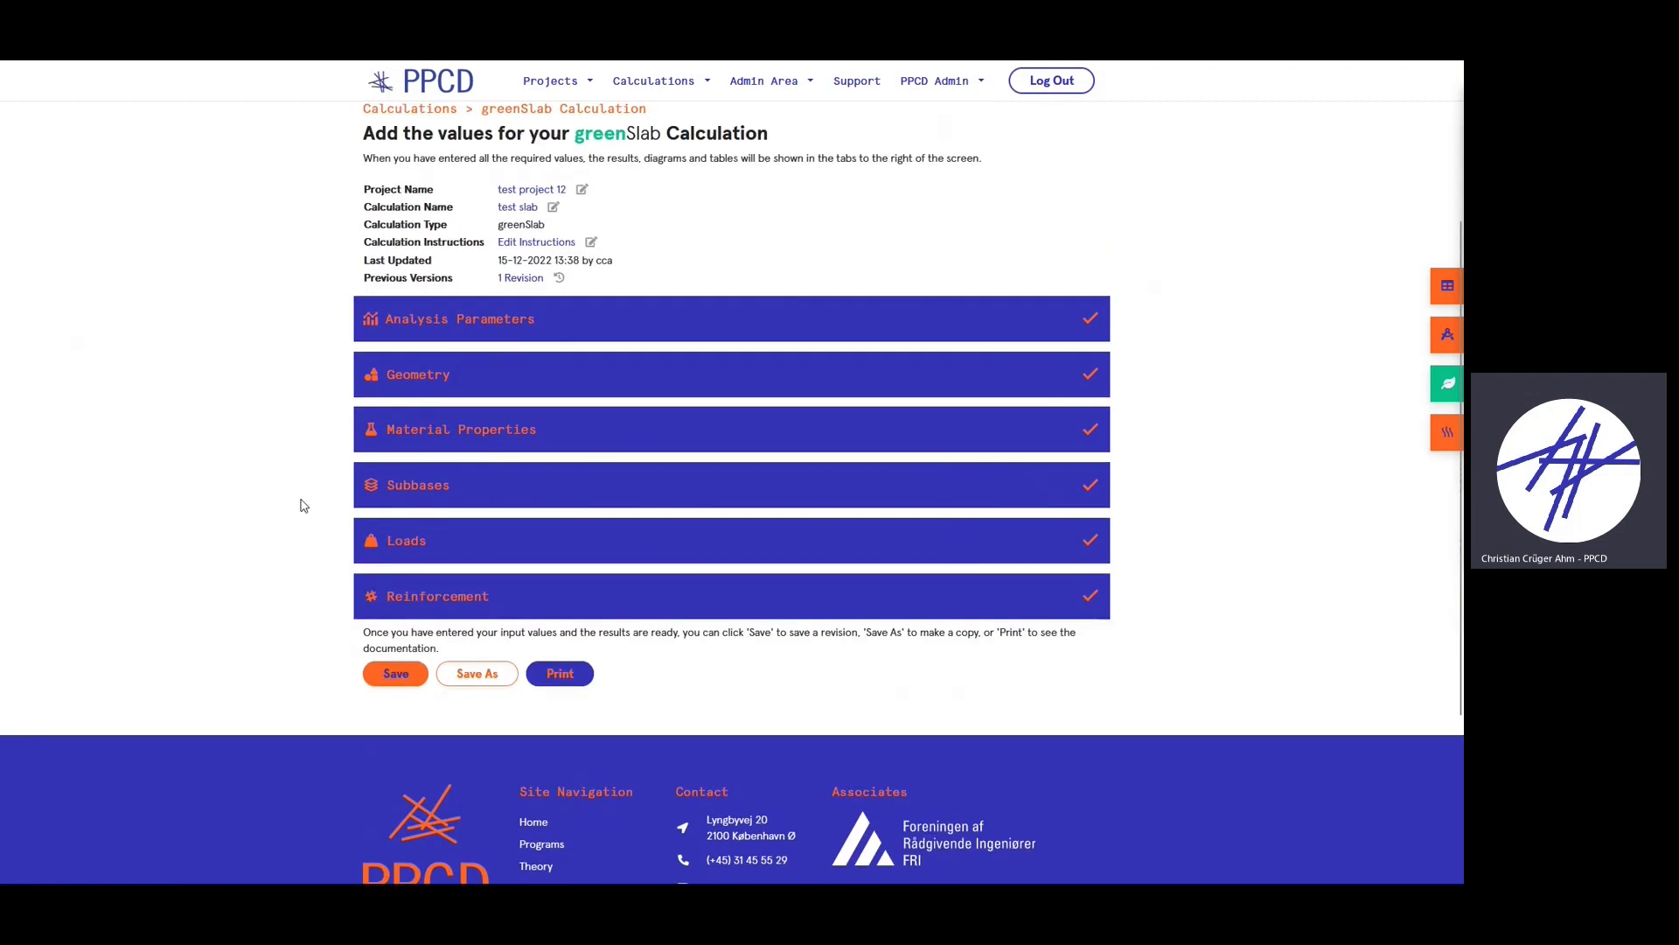
click(1447, 385)
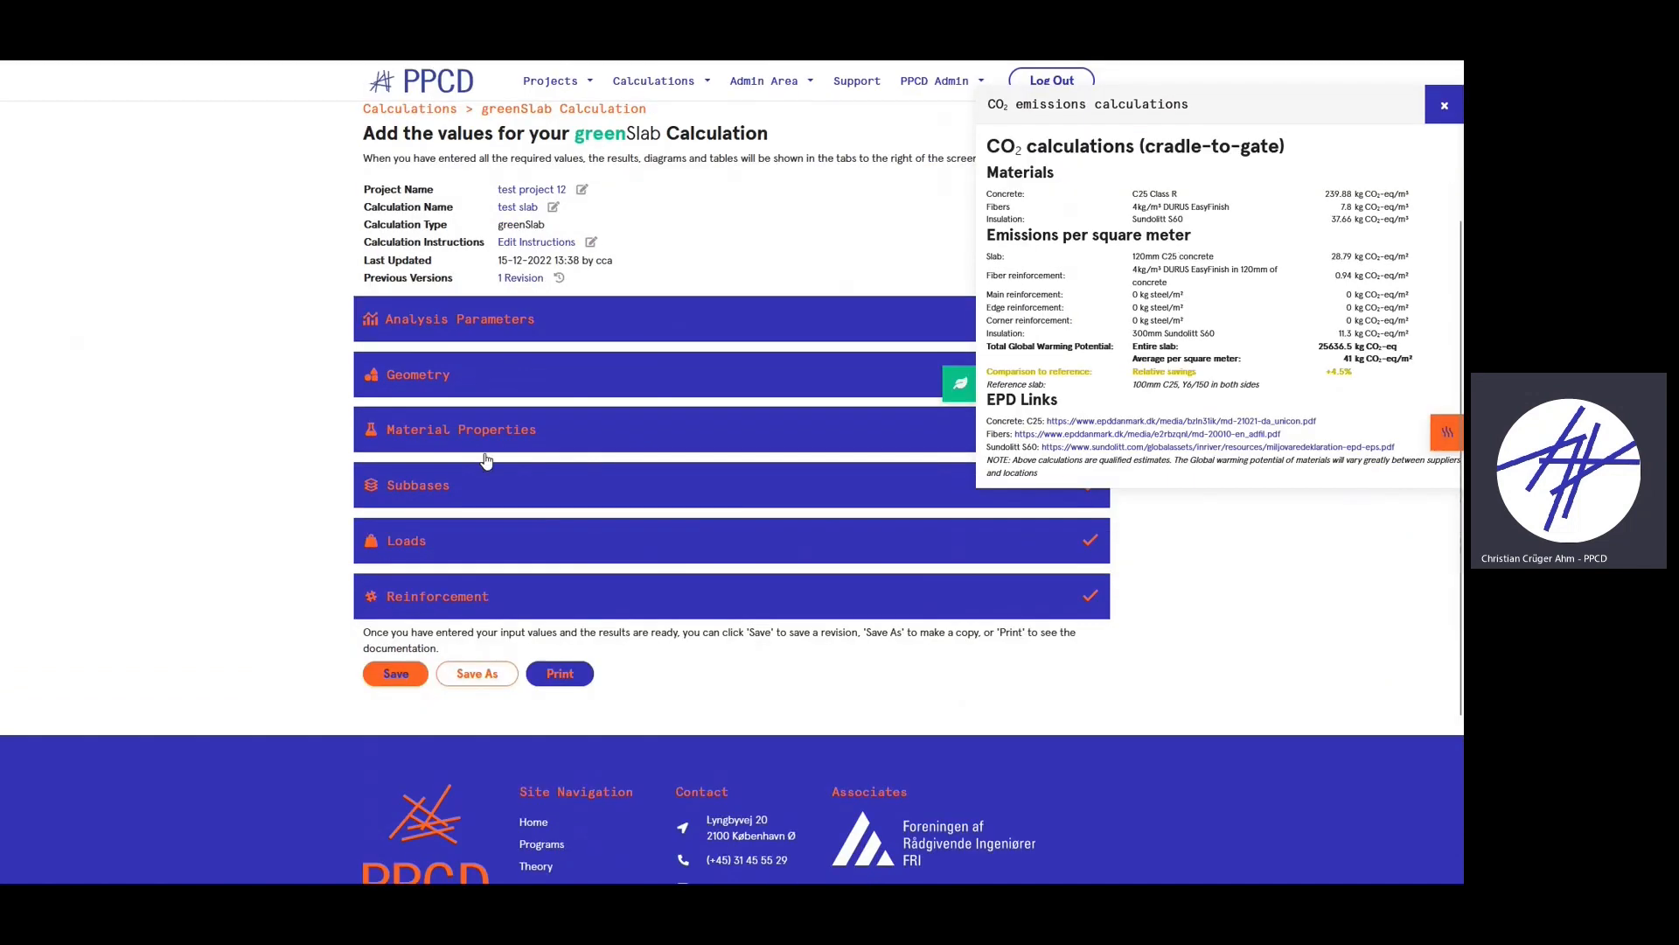
click(1433, 117)
- Change the S1: Layer 1 subbase insulation from Sundolitt S60 to Sundolitt C80
click(407, 495)
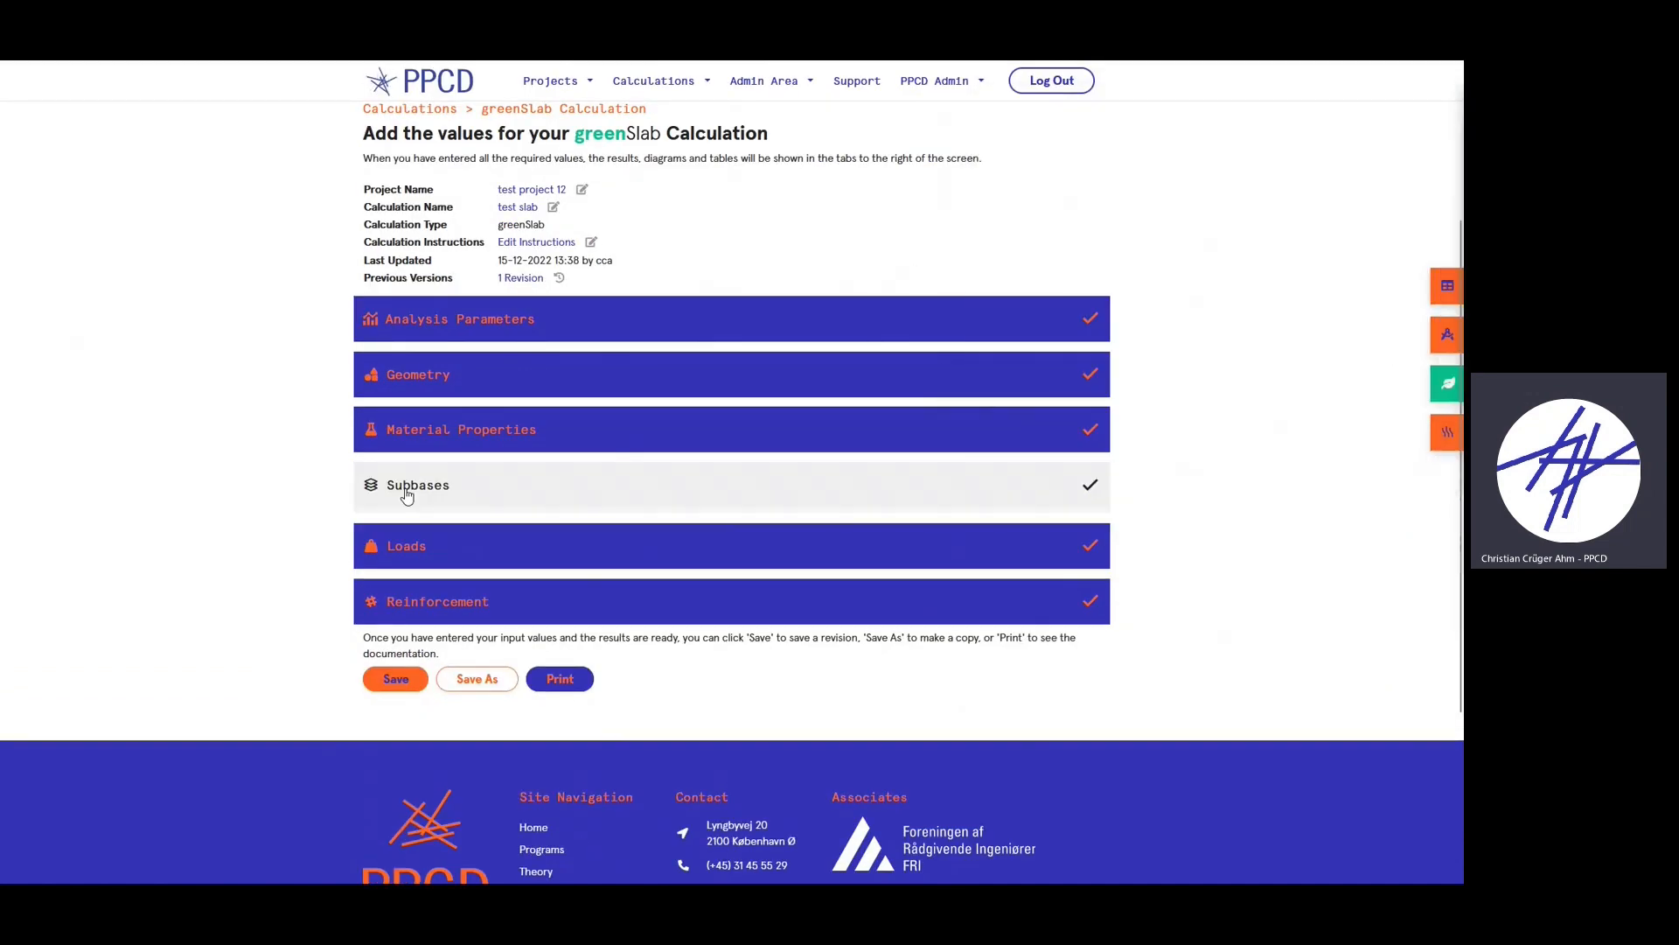
scroll(407, 495, down, 2)
click(430, 456)
scroll(625, 647, down, 1)
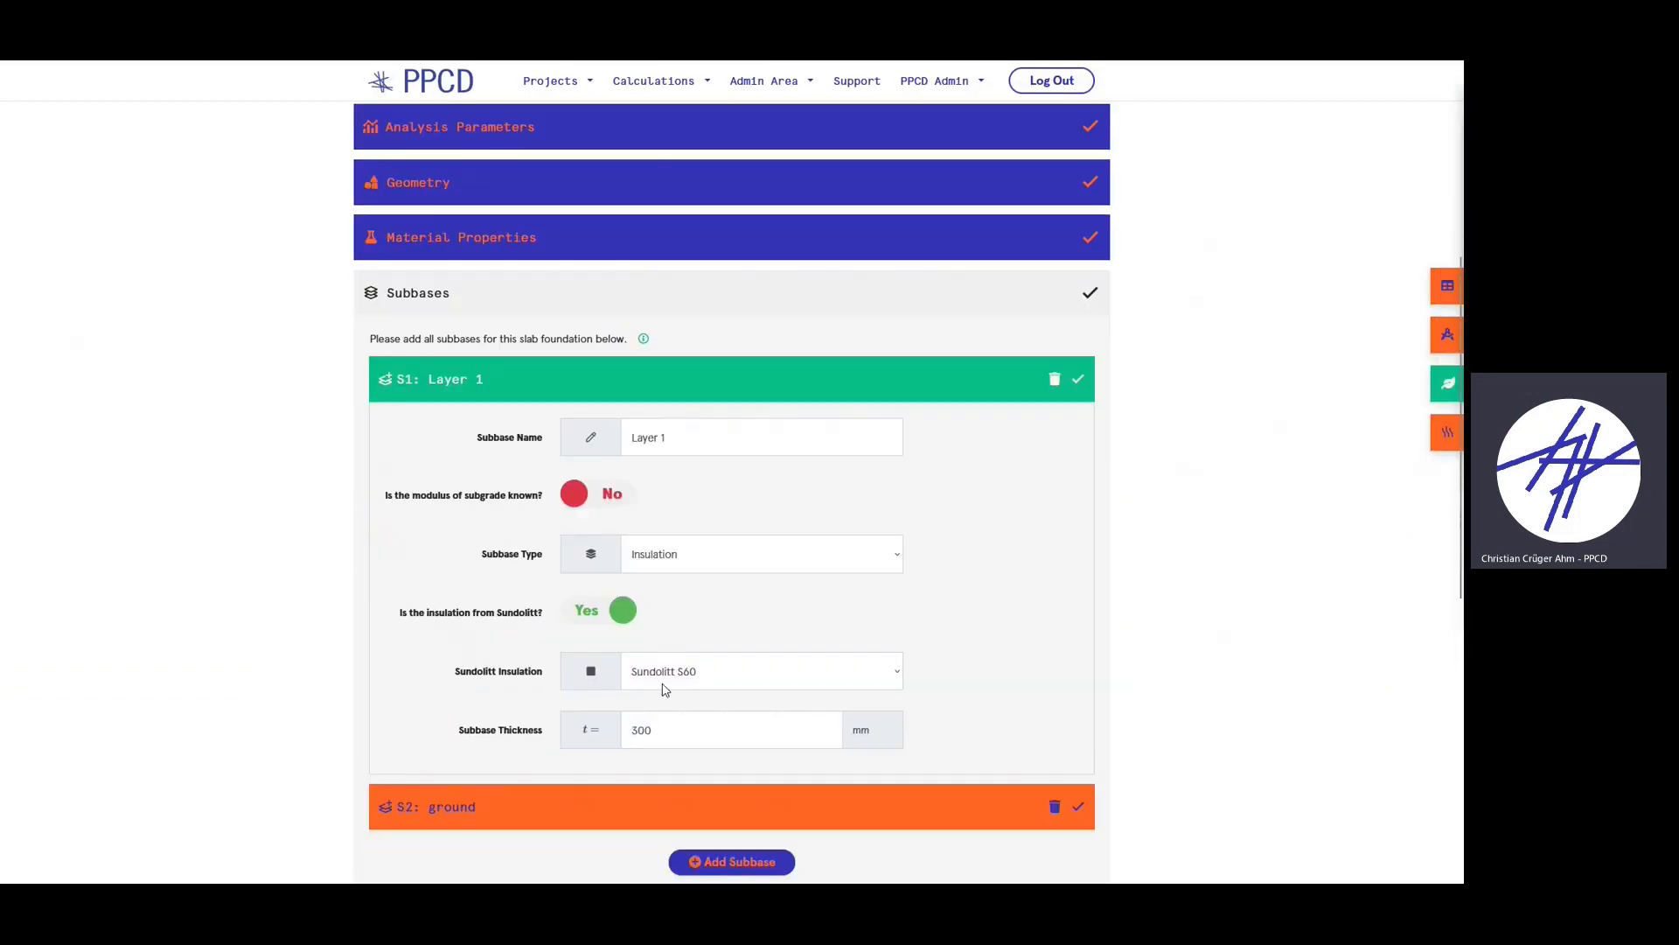
click(688, 681)
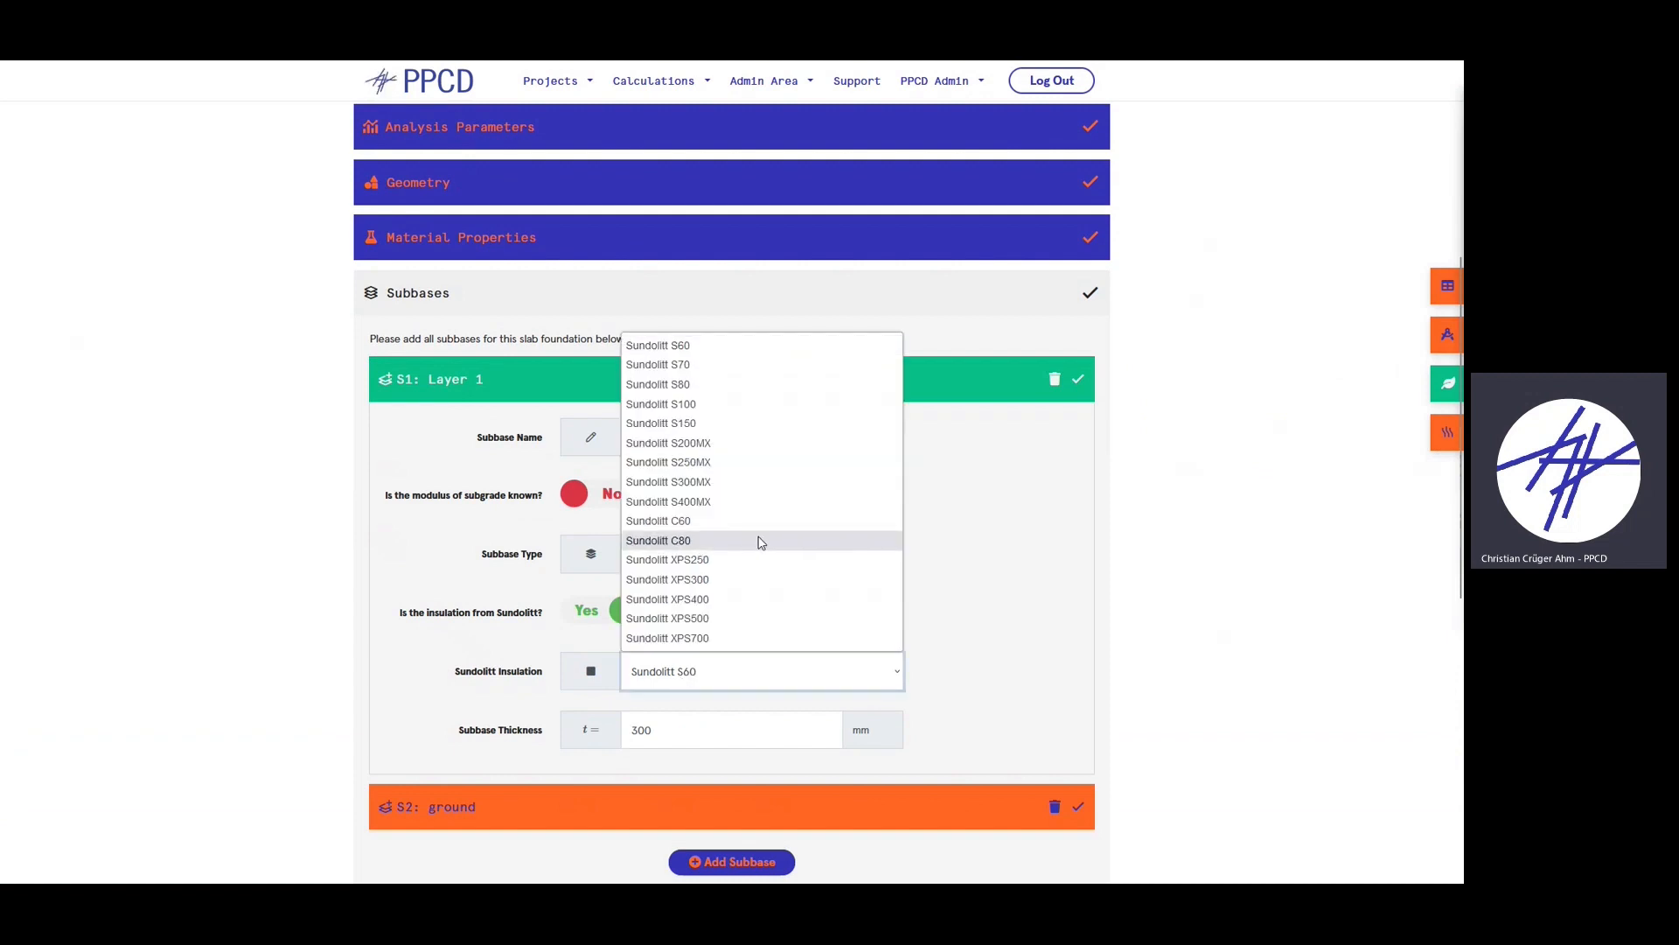
click(744, 540)
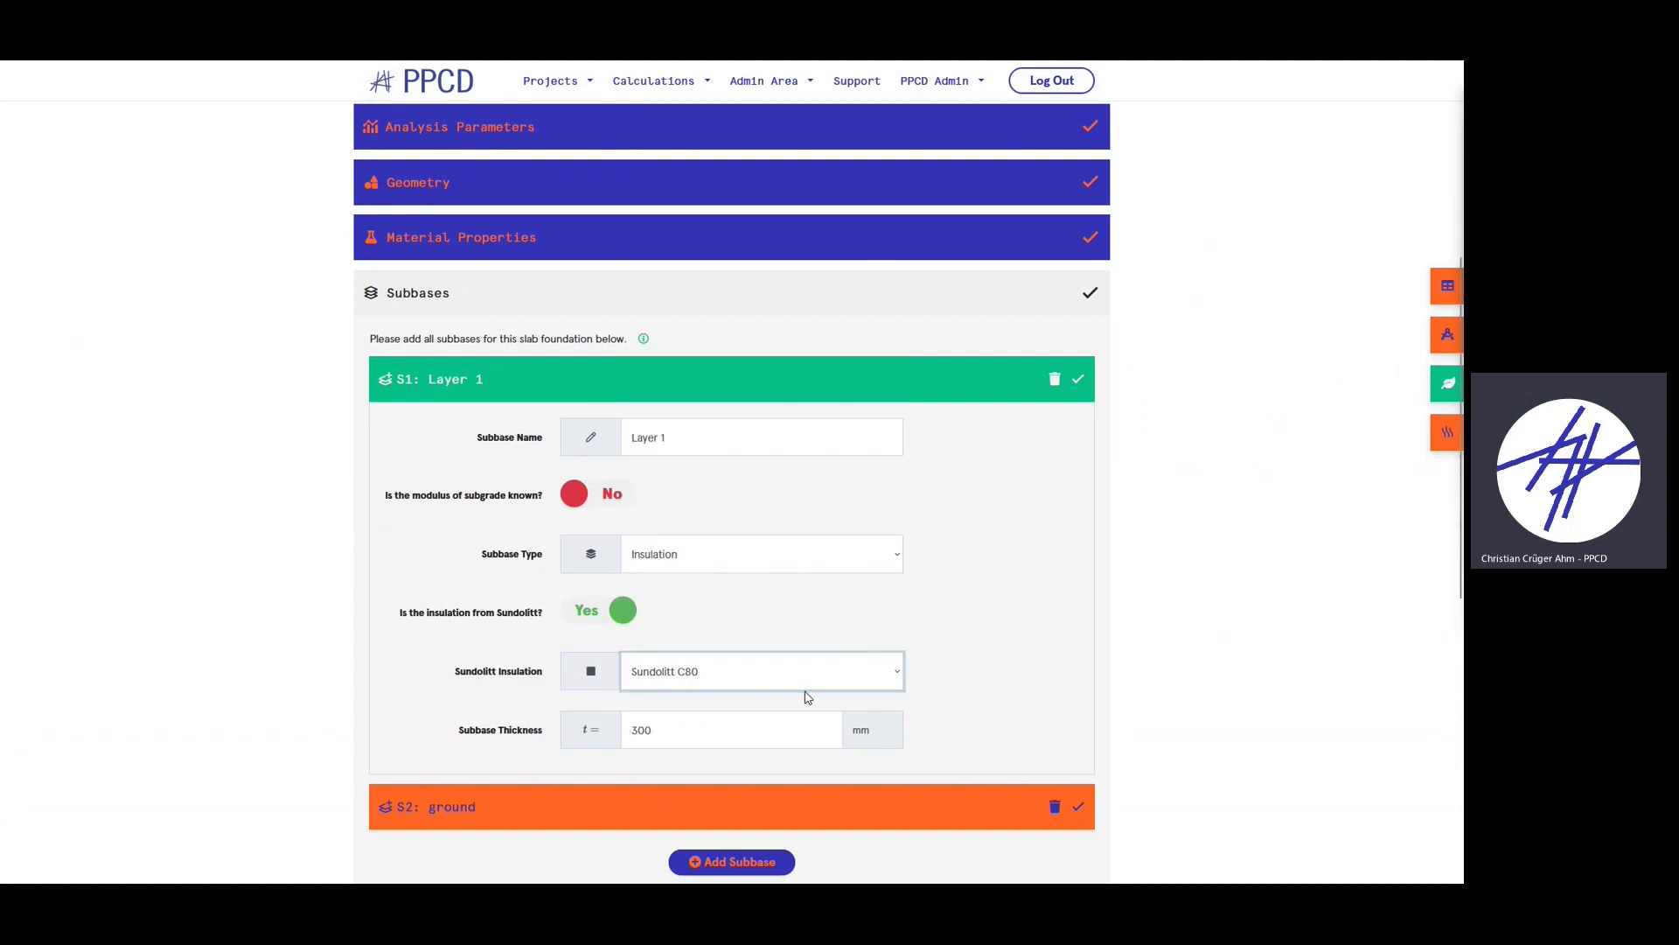
click(674, 400)
click(543, 289)
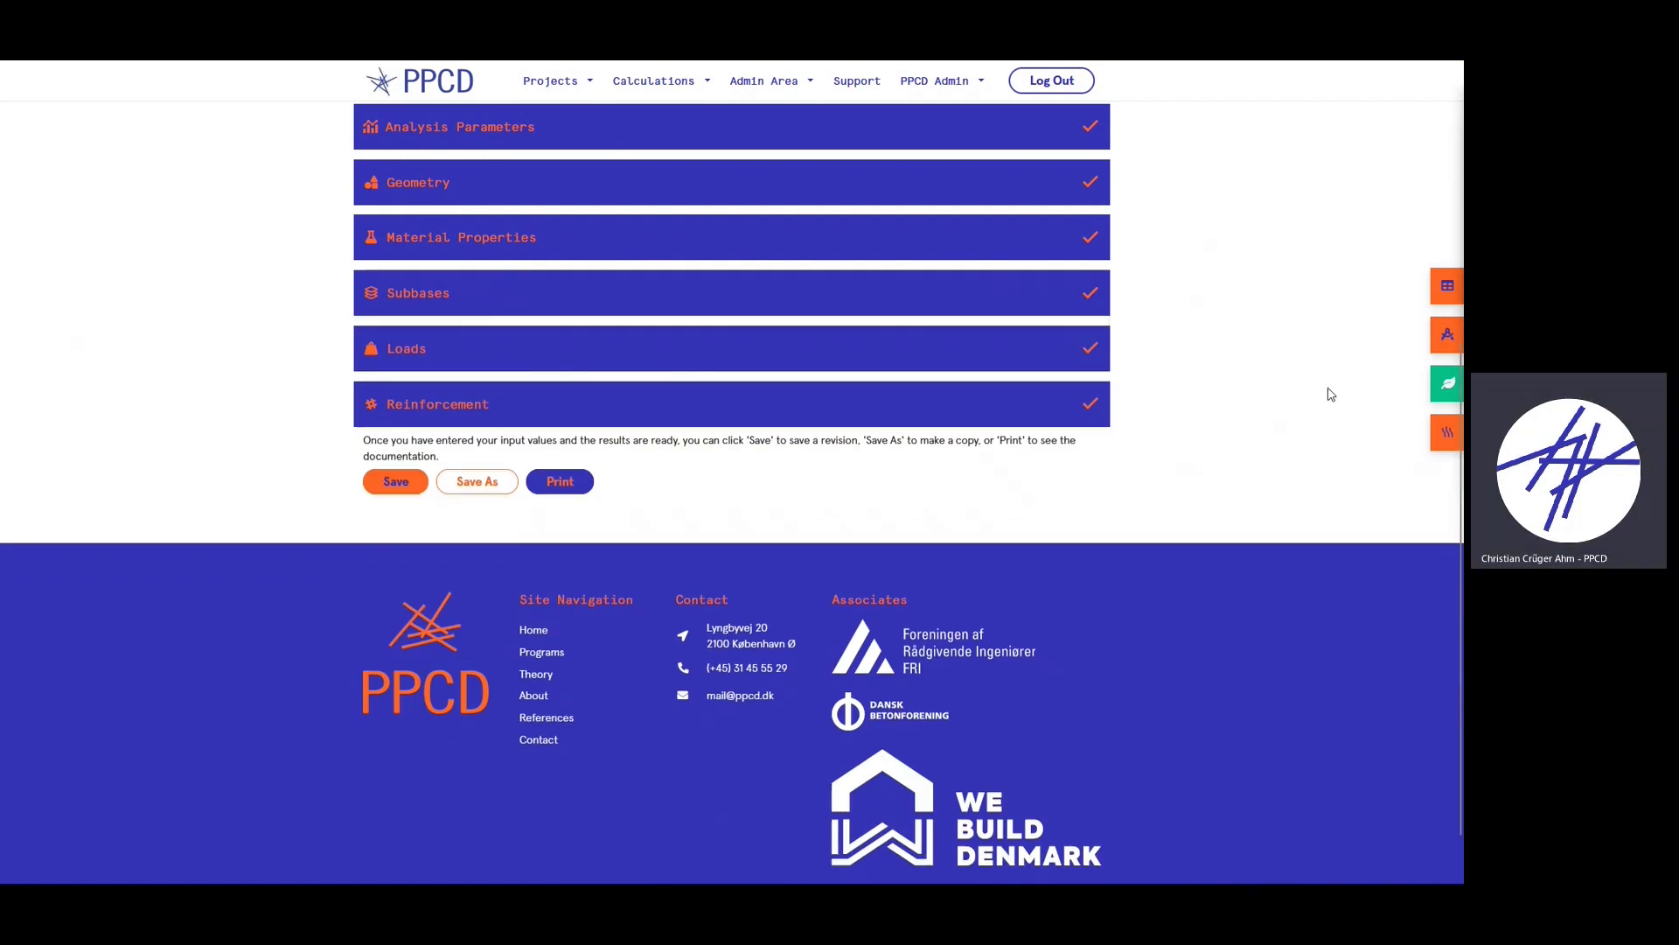
- Check the thermal insulation calculation showing 11.395 m²K/W and U-value 0.088 W/m²K
click(1441, 432)
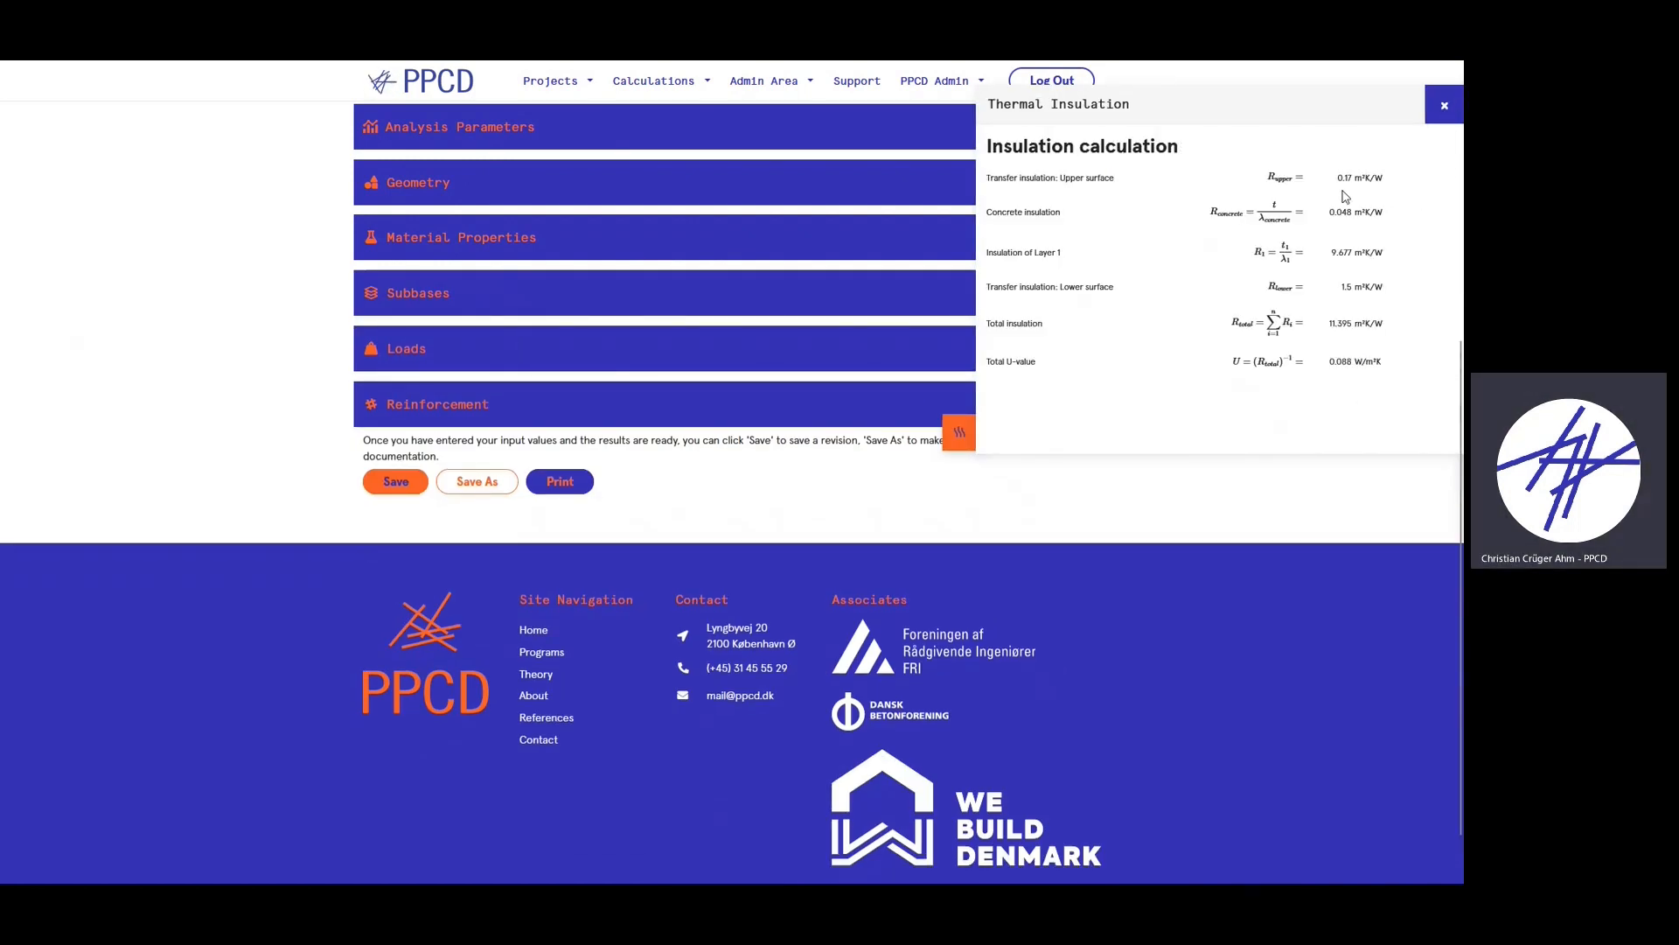
click(1443, 107)
scroll(1165, 454, up, 3)
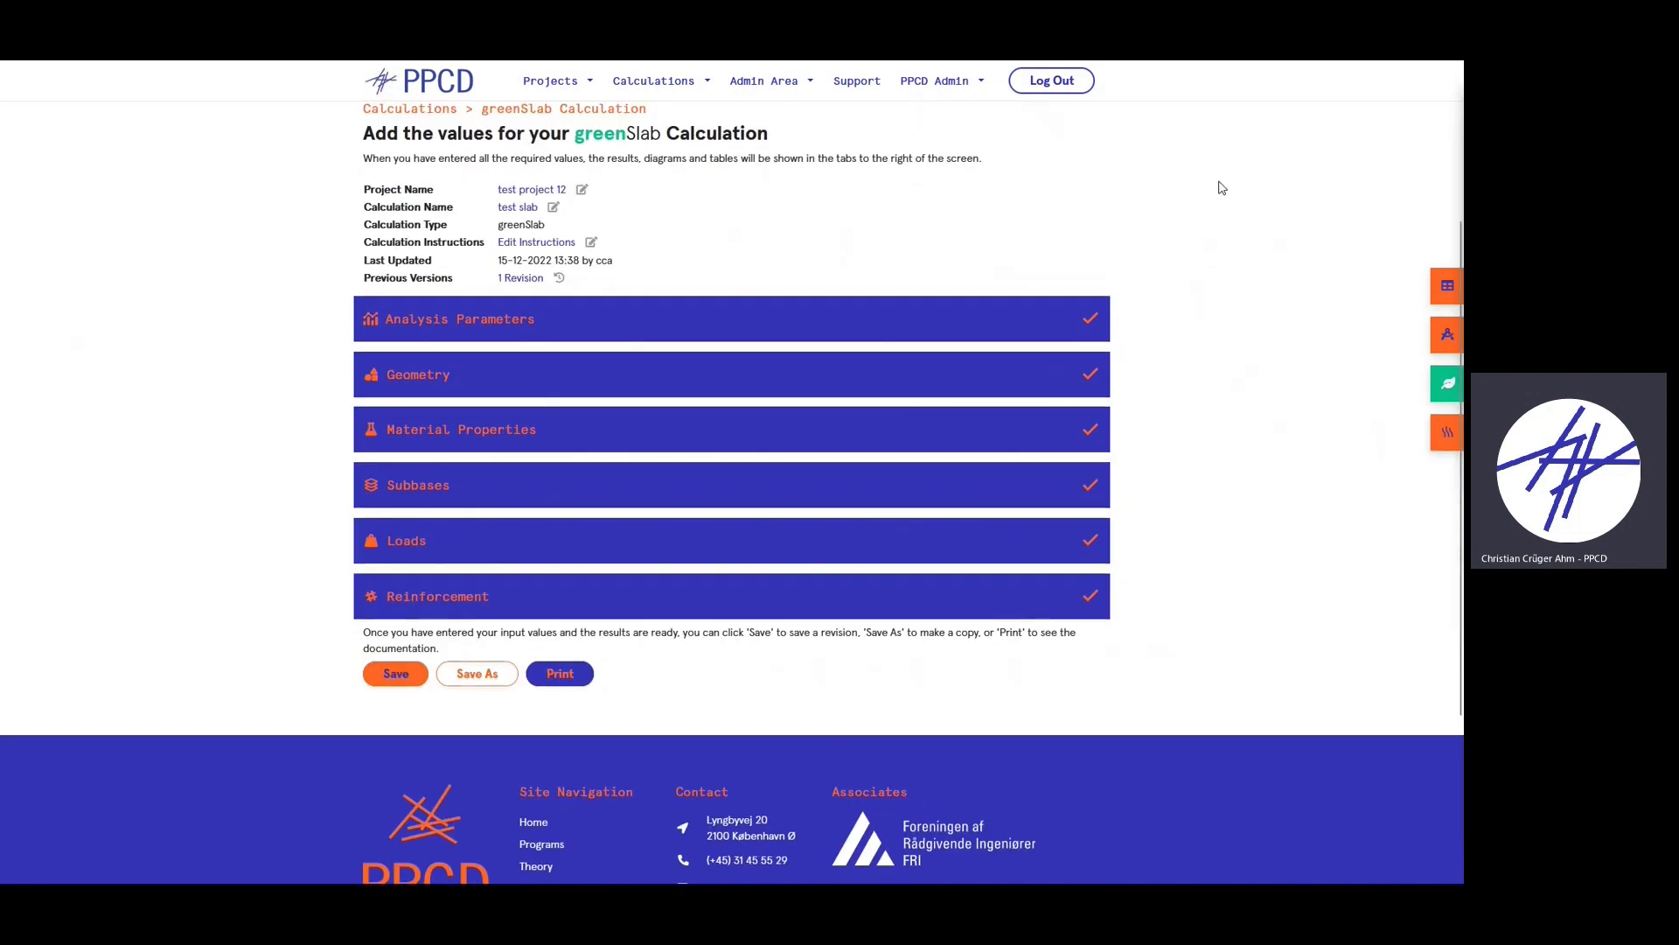
click(1443, 278)
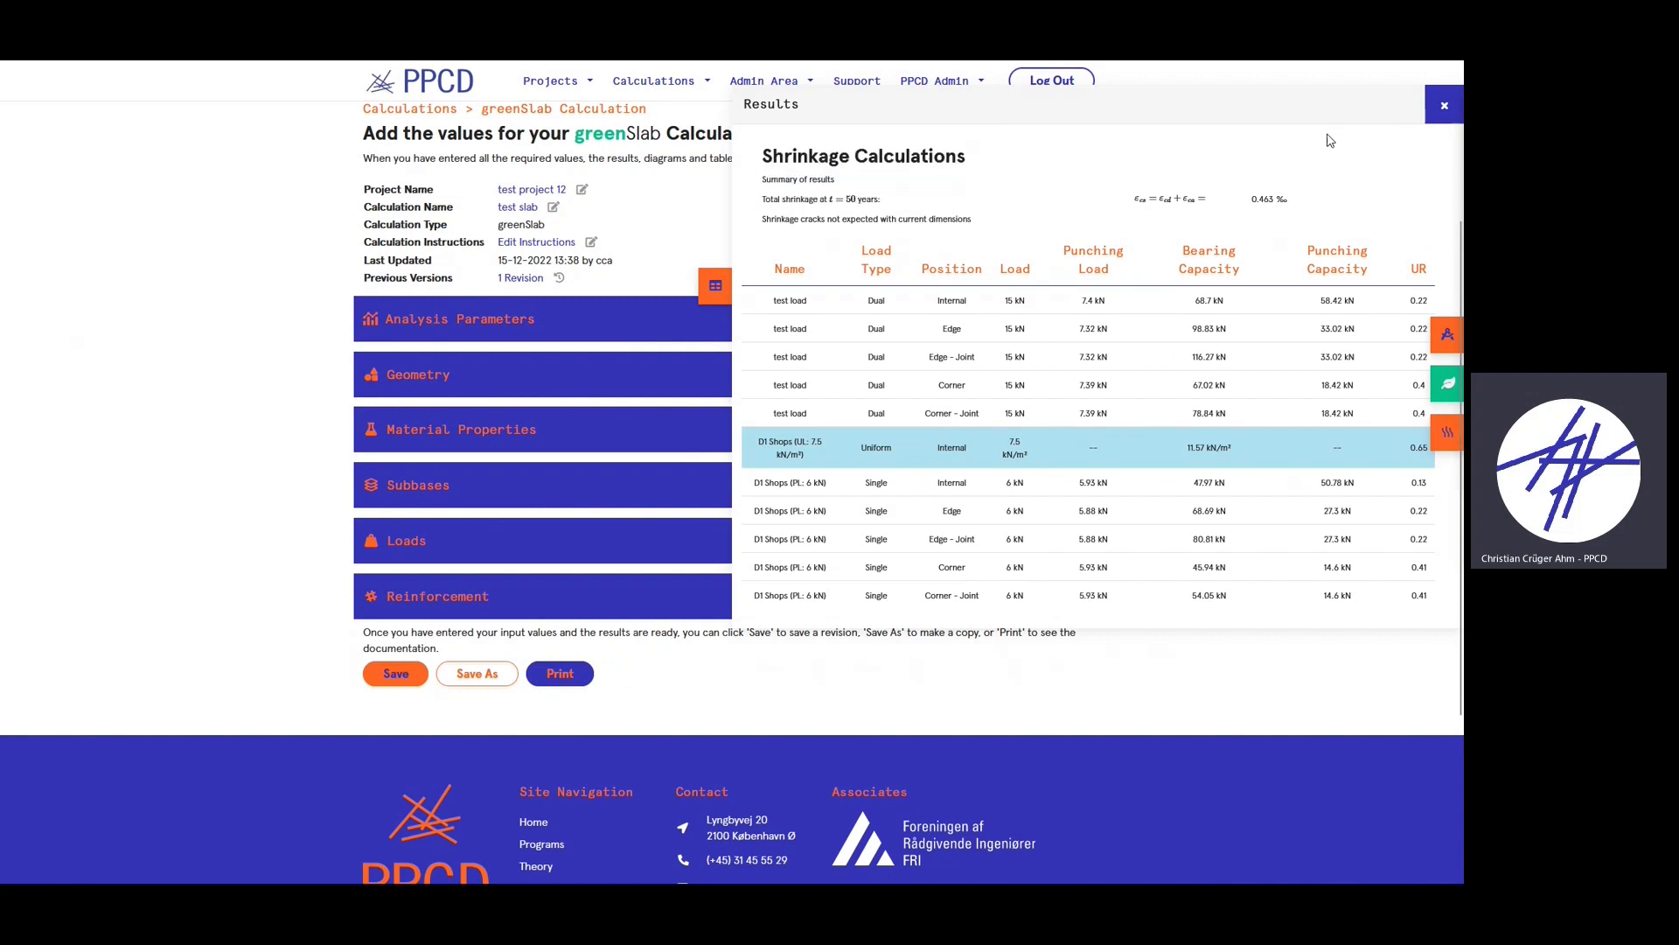
click(1432, 118)
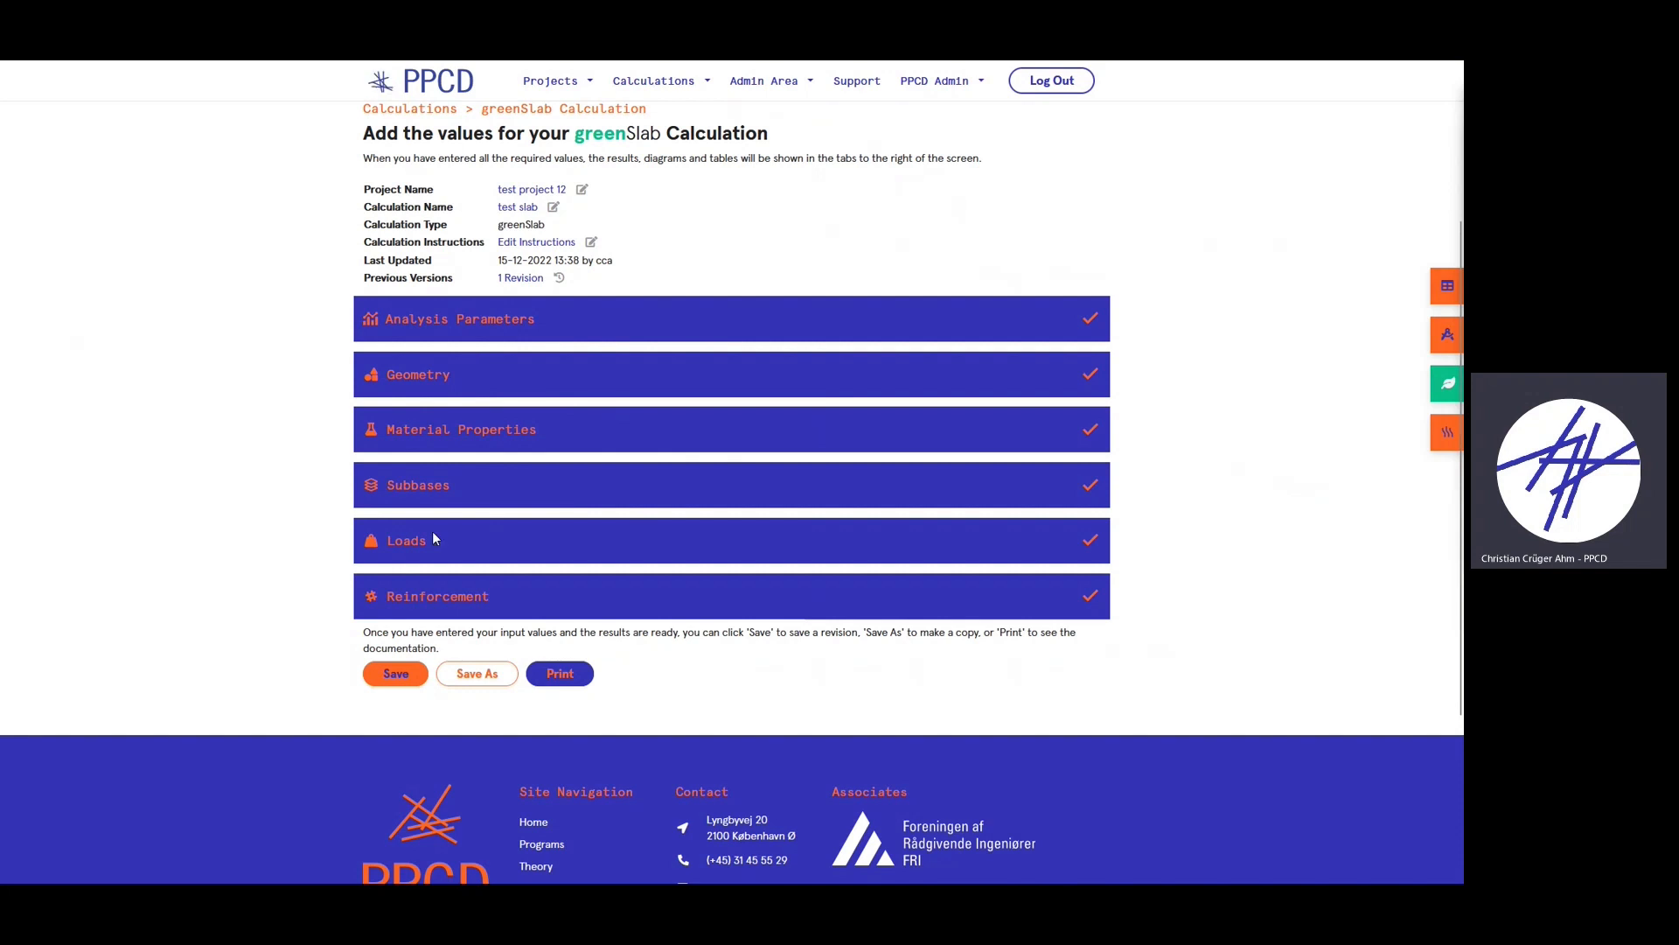
click(466, 316)
click(509, 332)
click(476, 383)
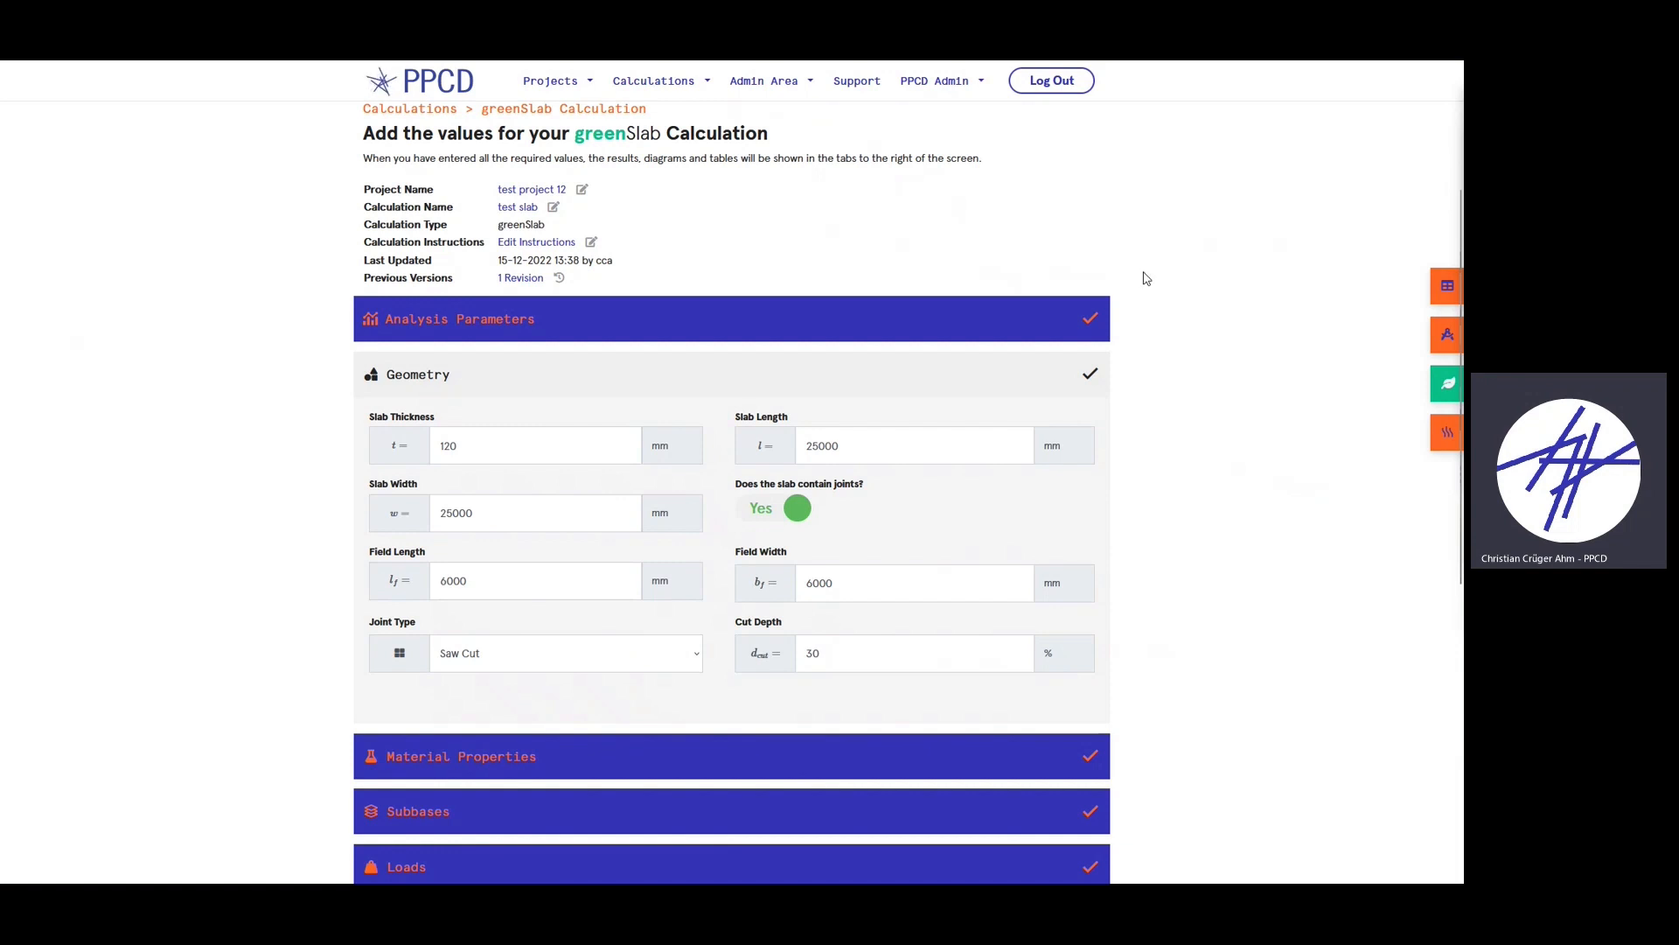
click(787, 389)
click(1447, 285)
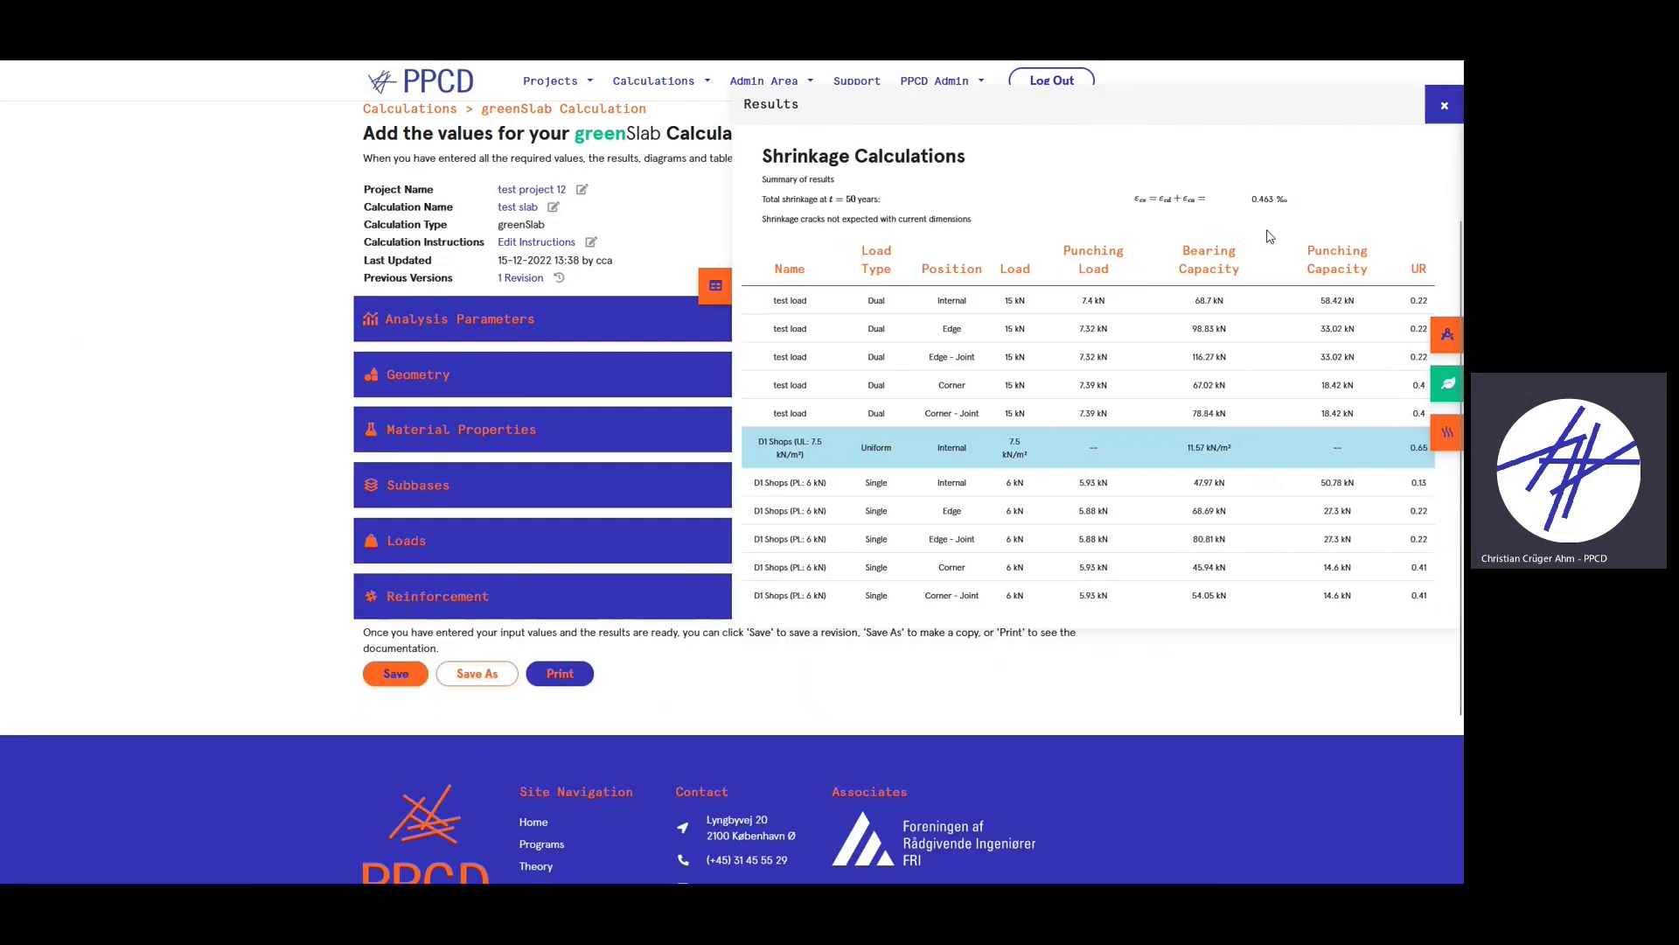
click(1444, 104)
scroll(708, 548, down, 1)
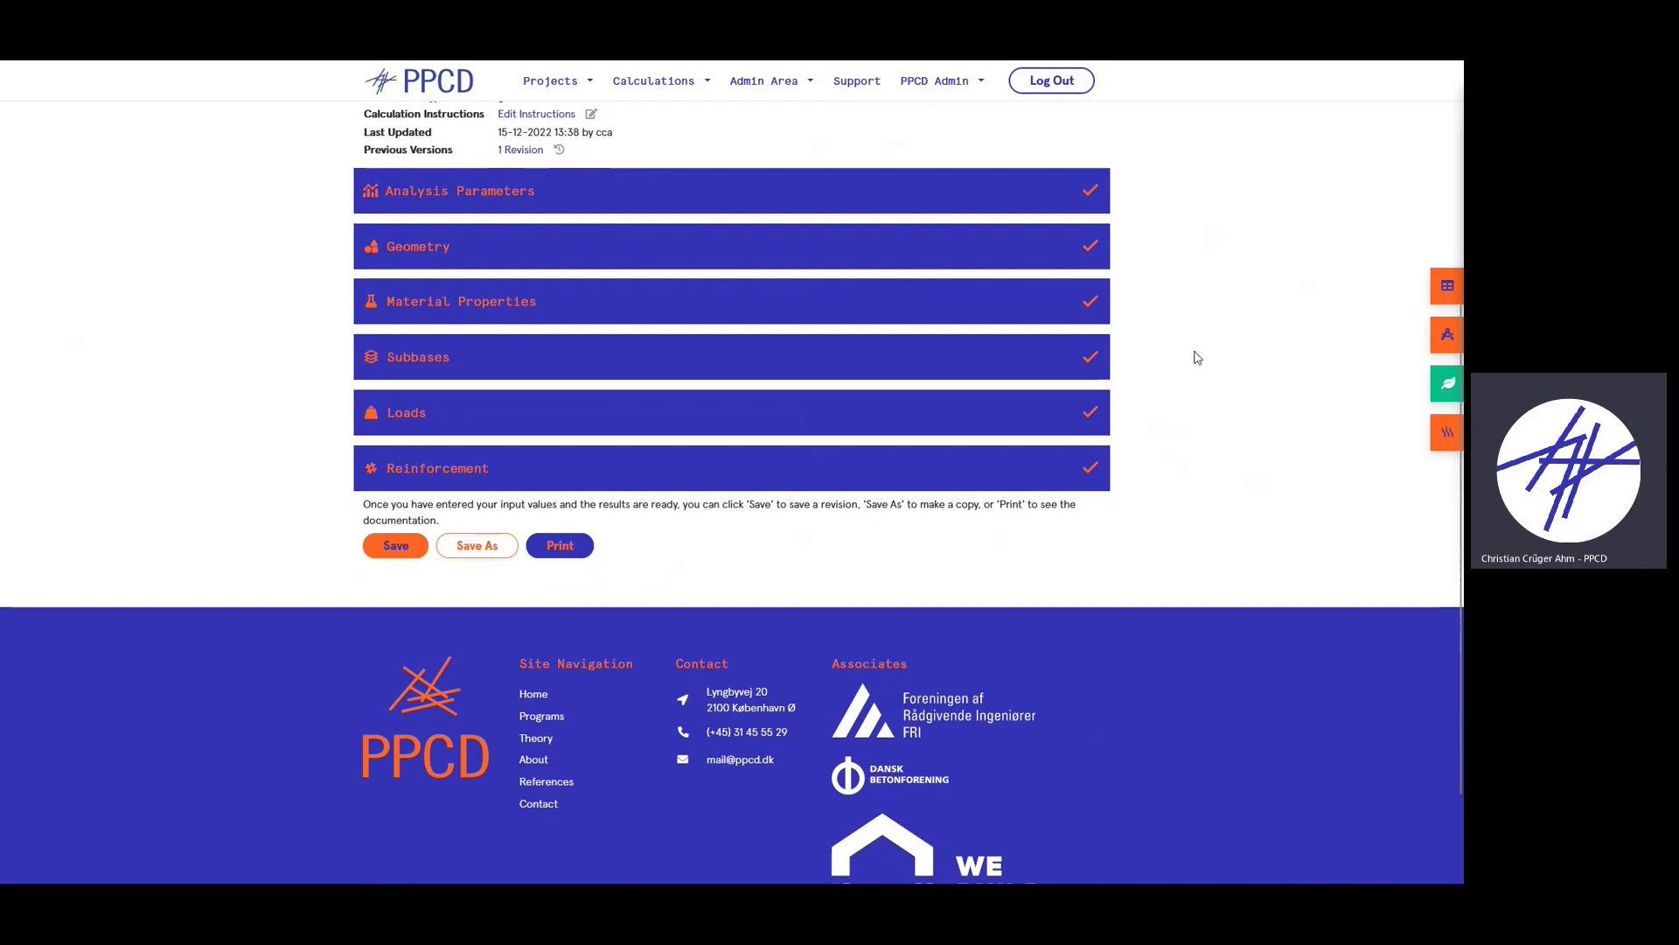
scroll(439, 580, up, 1)
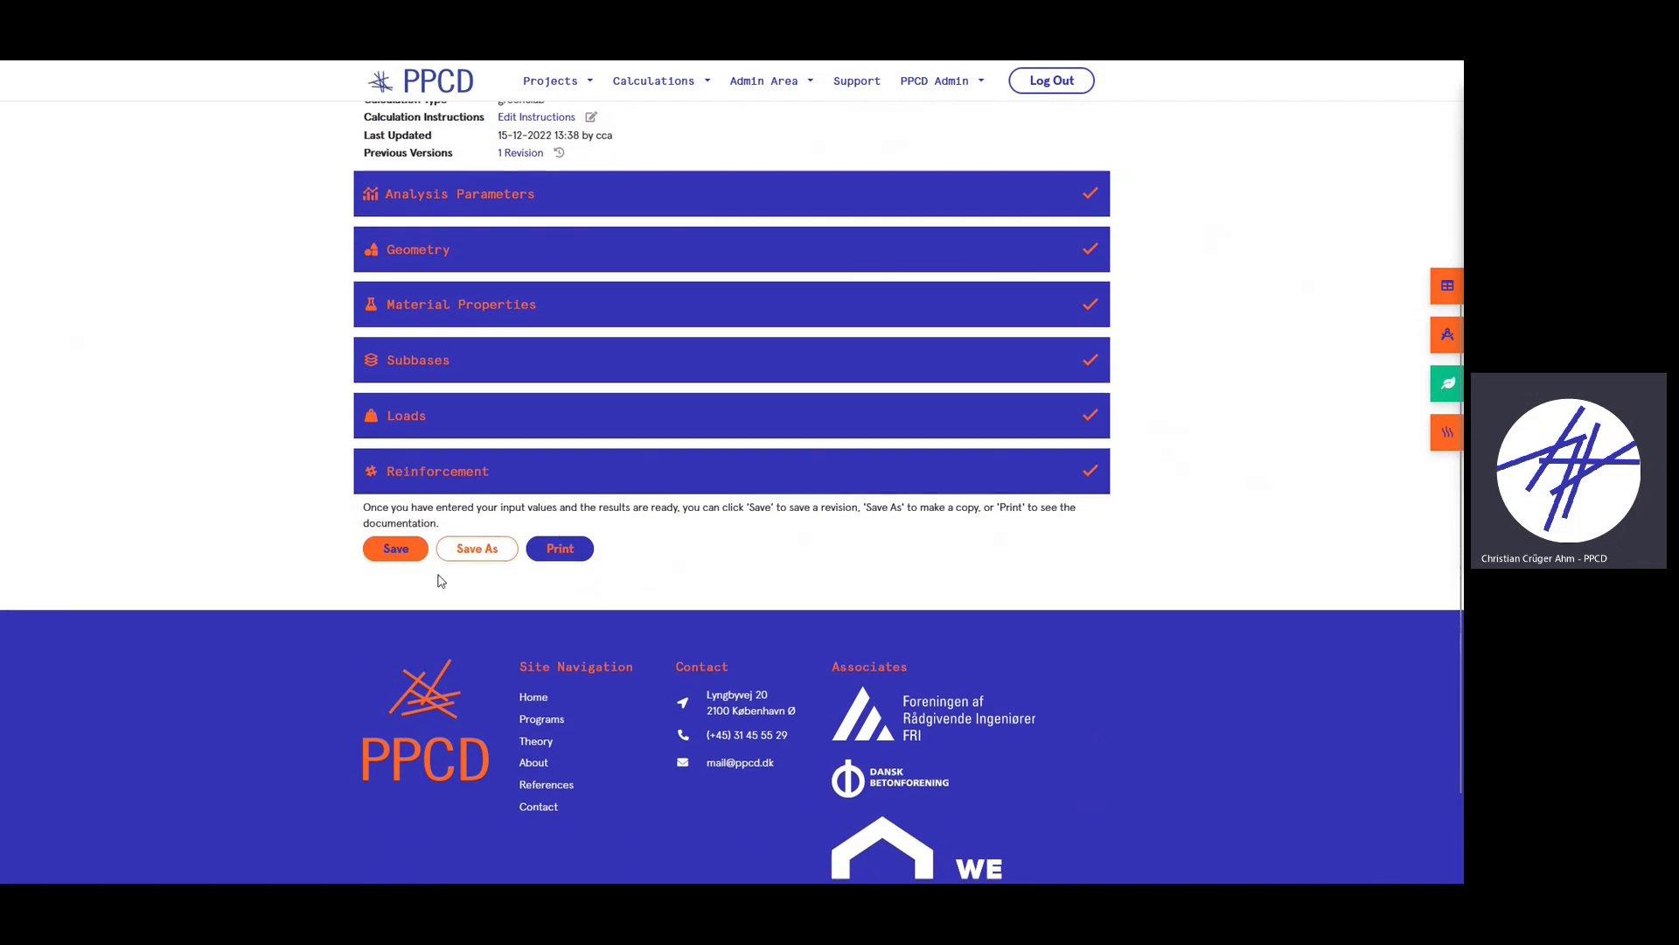
scroll(886, 625, up, 1)
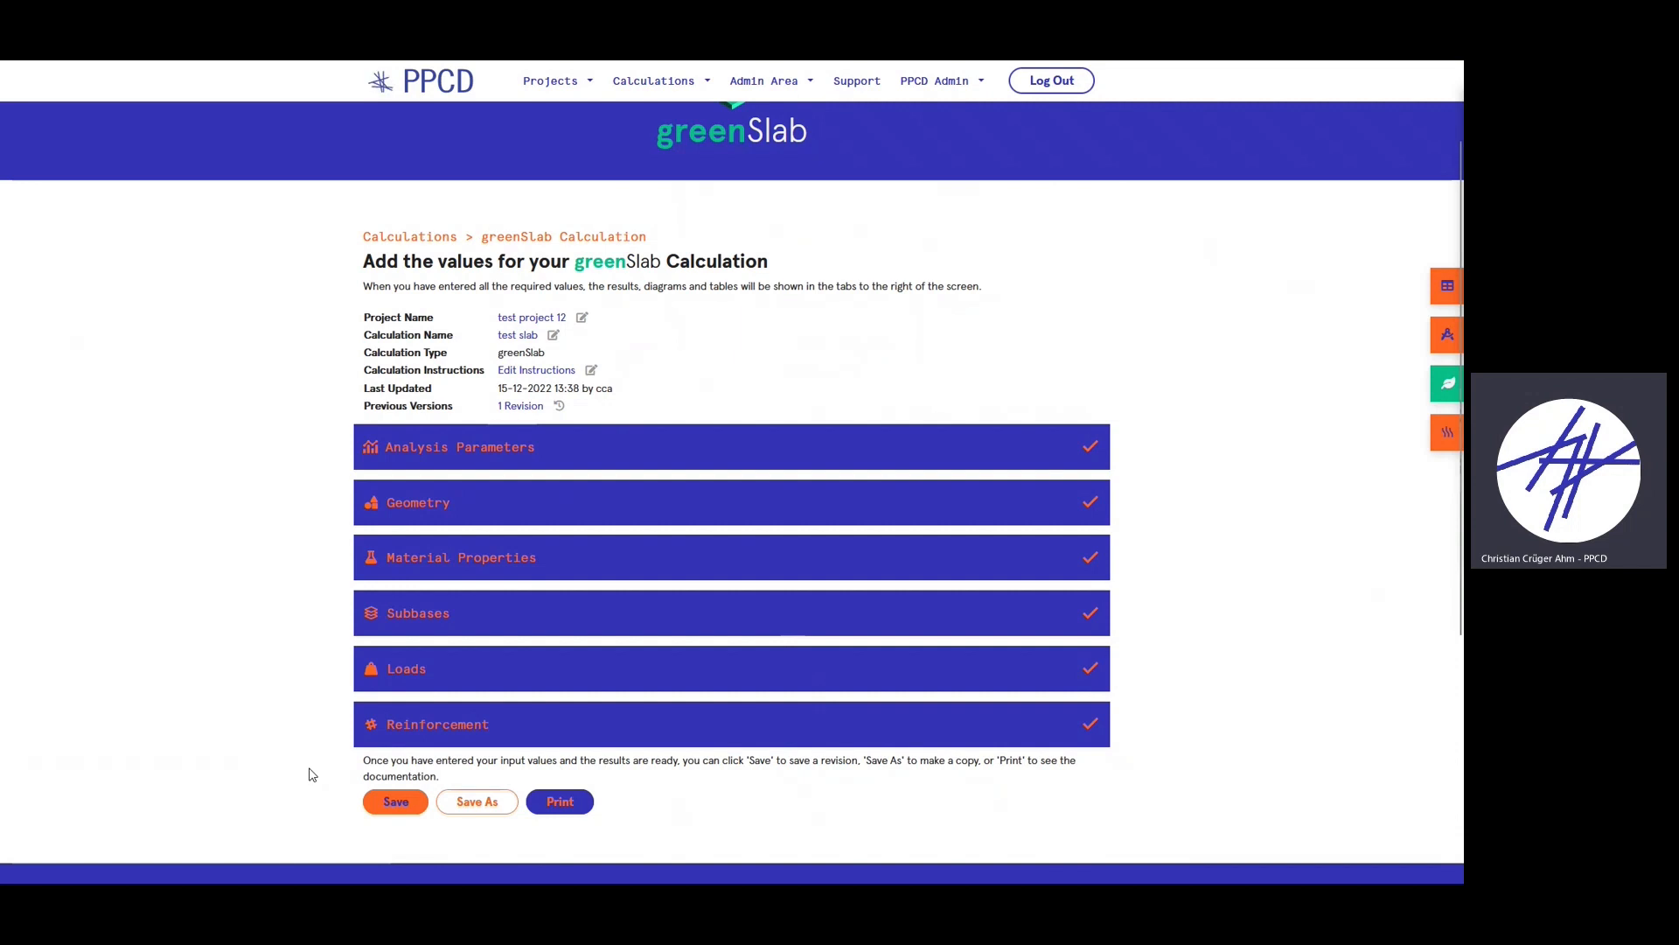
scroll(1180, 398, down, 1)
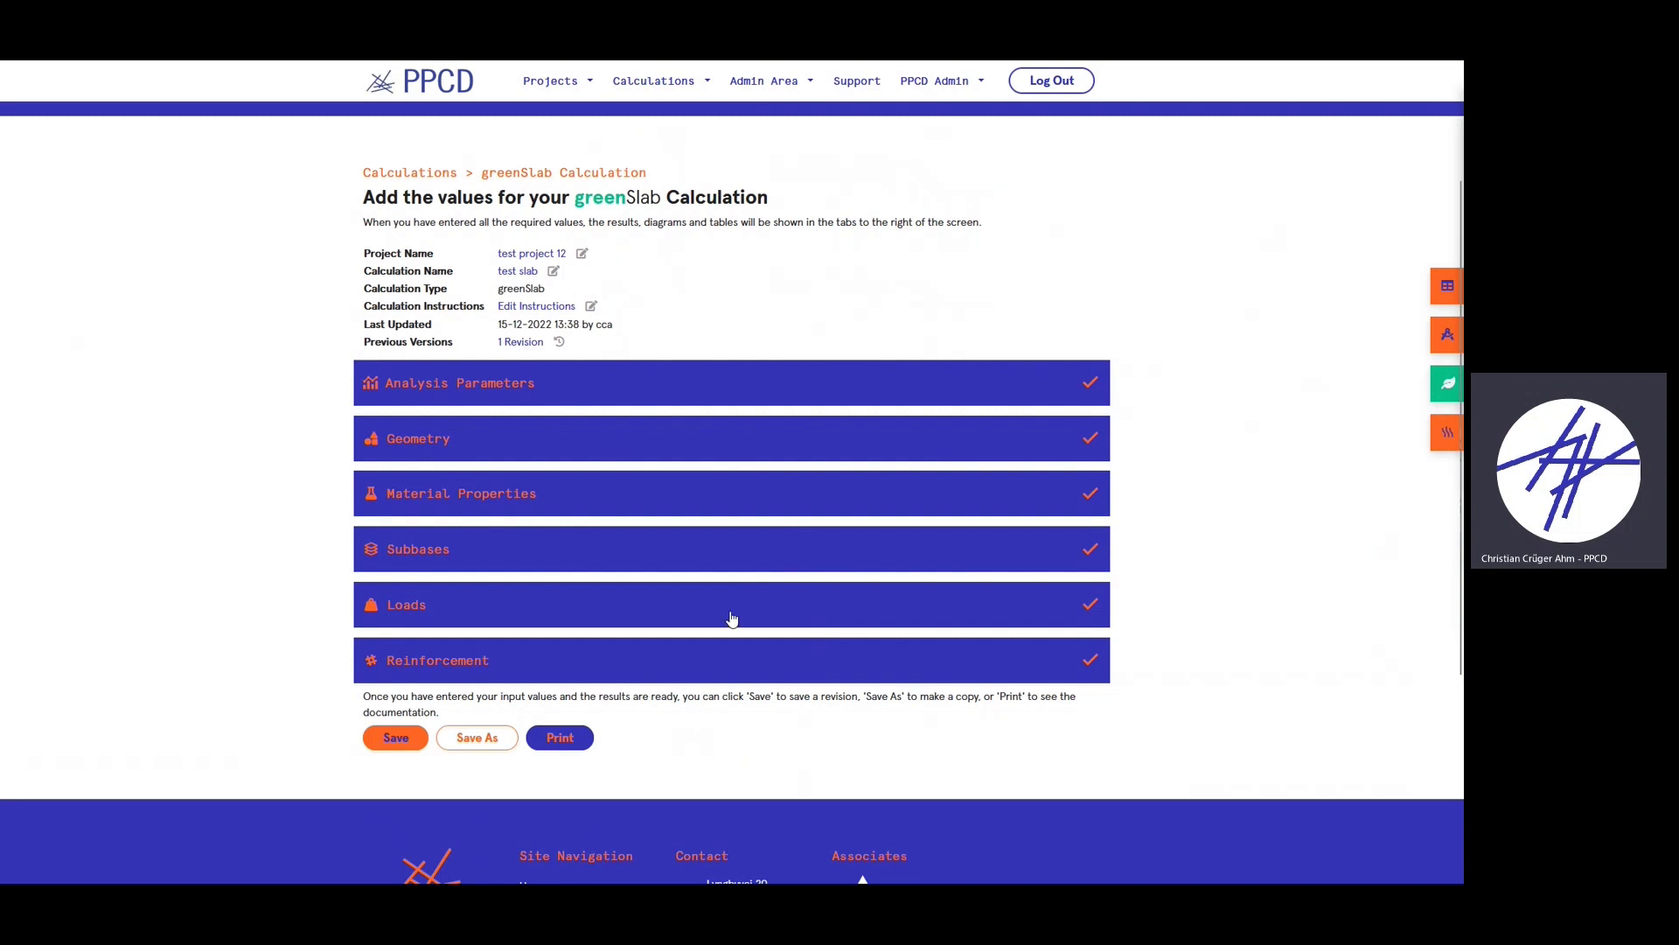
scroll(865, 572, down, 1)
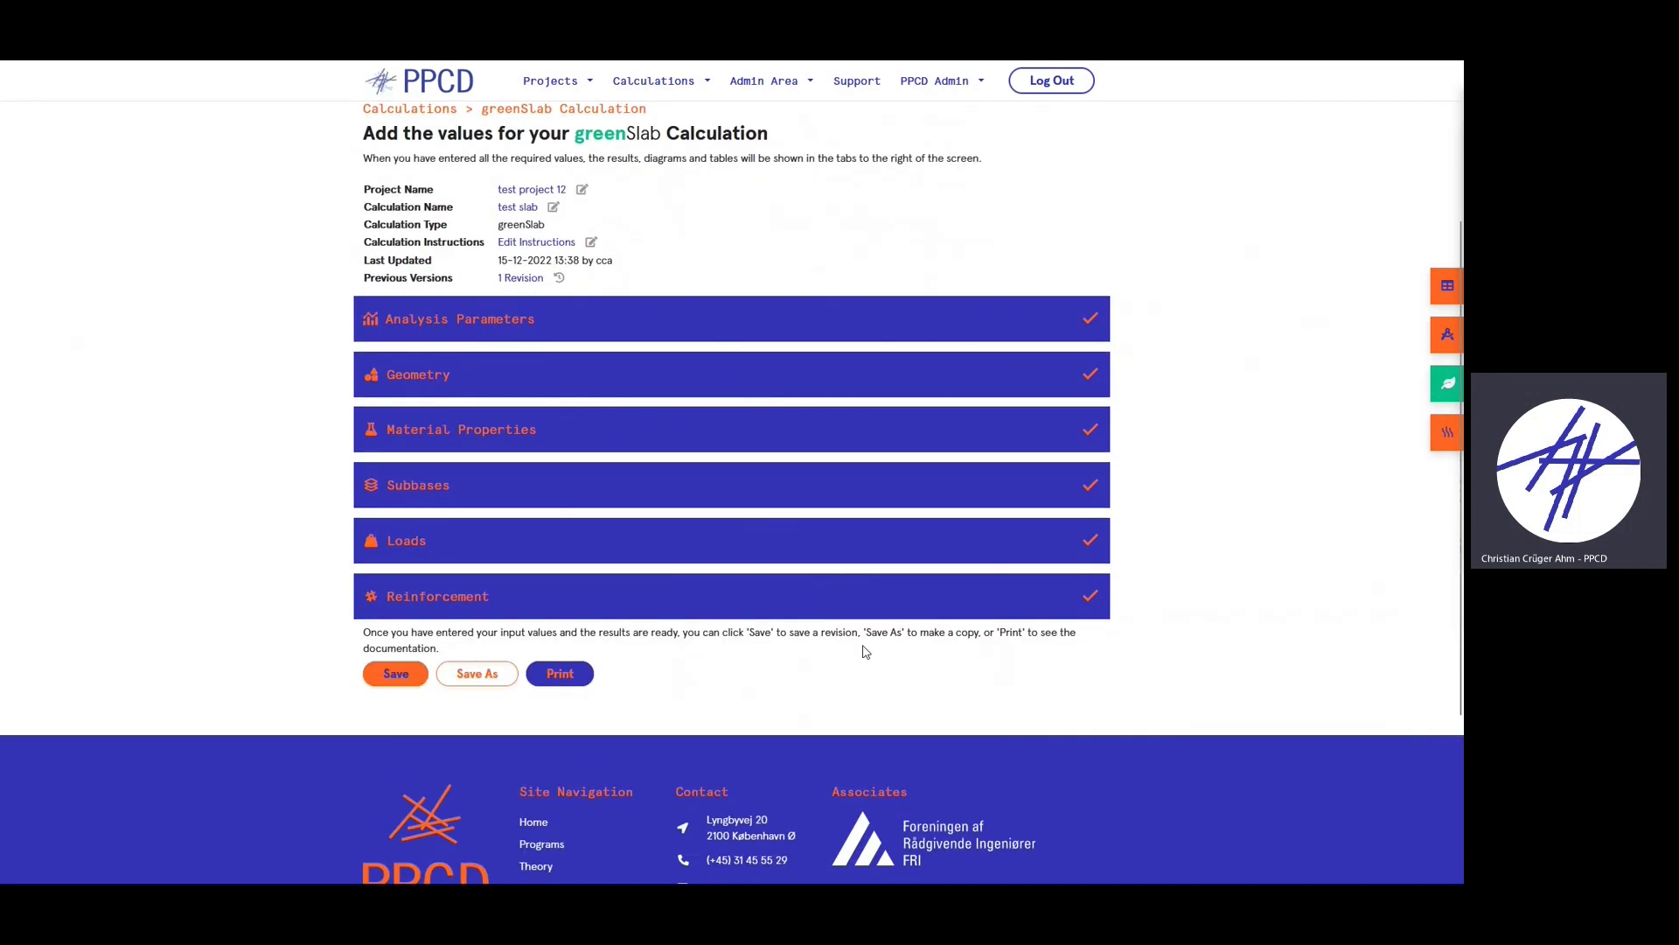
triple_click(461, 654)
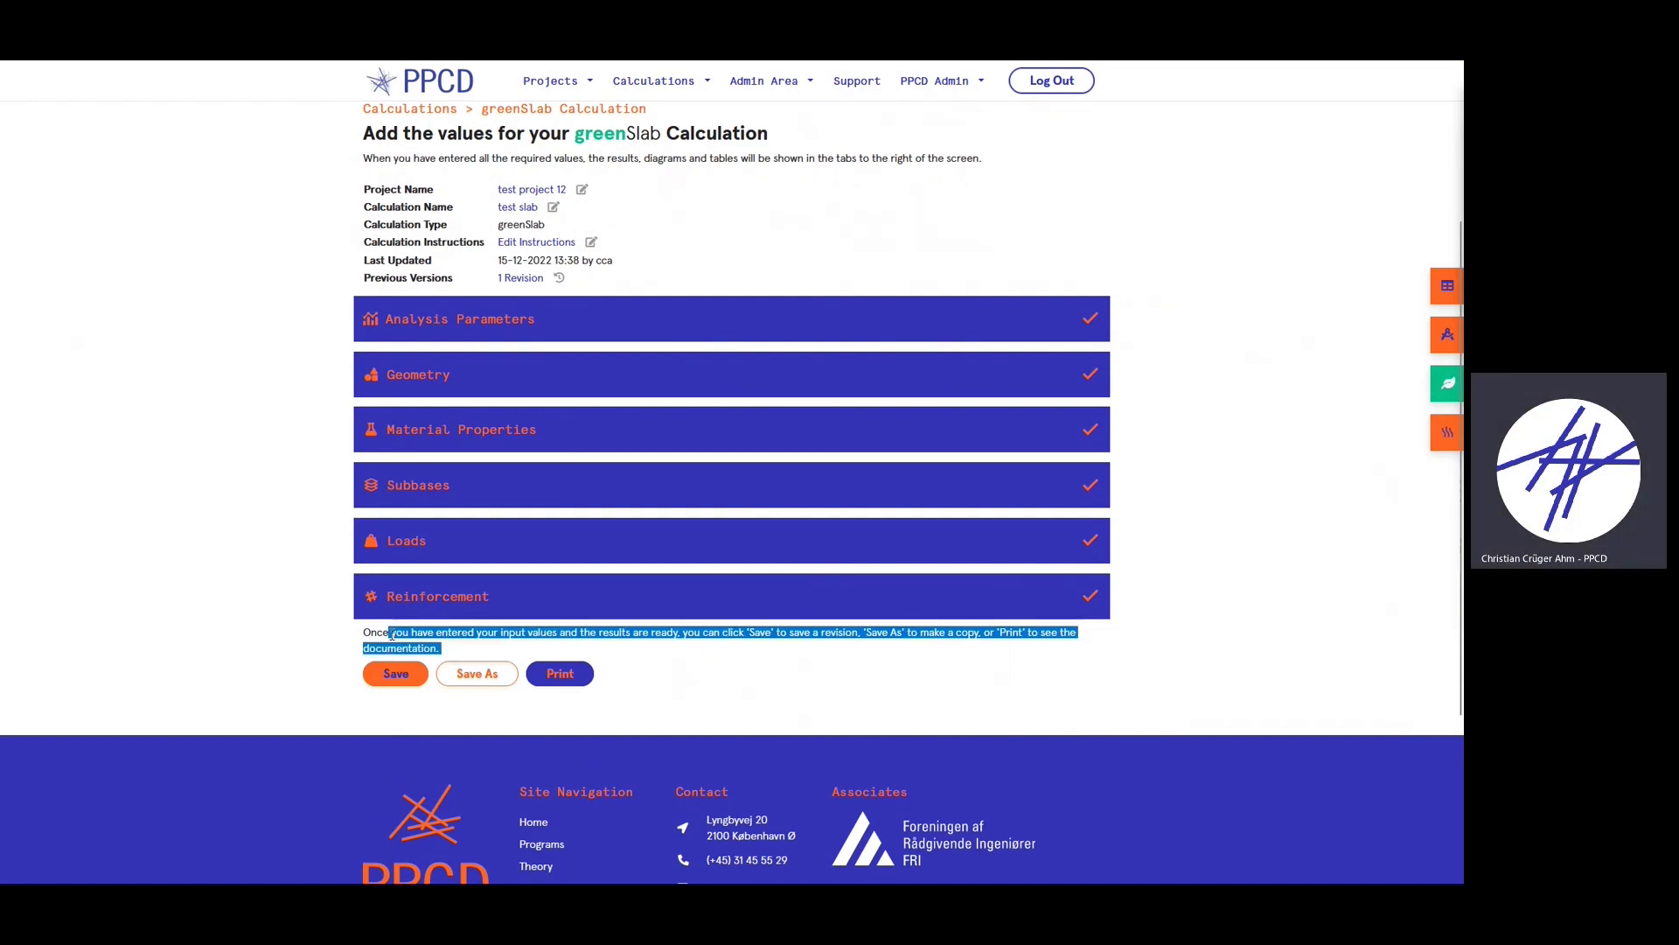
click(461, 713)
scroll(526, 760, up, 1)
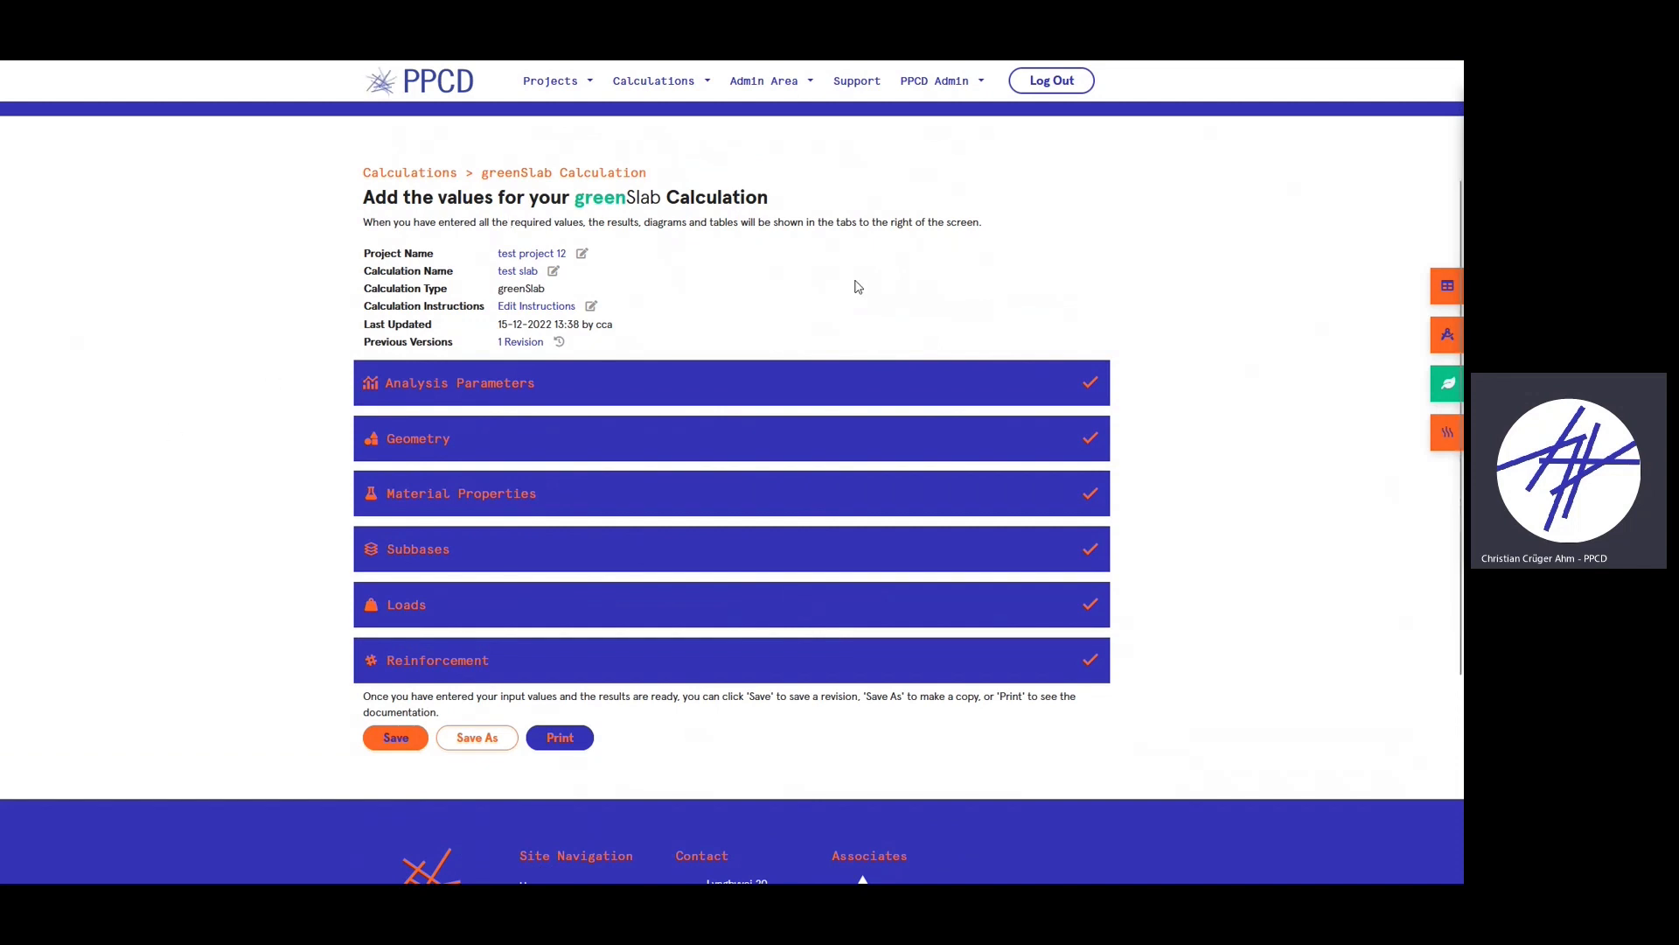
scroll(541, 706, down, 1)
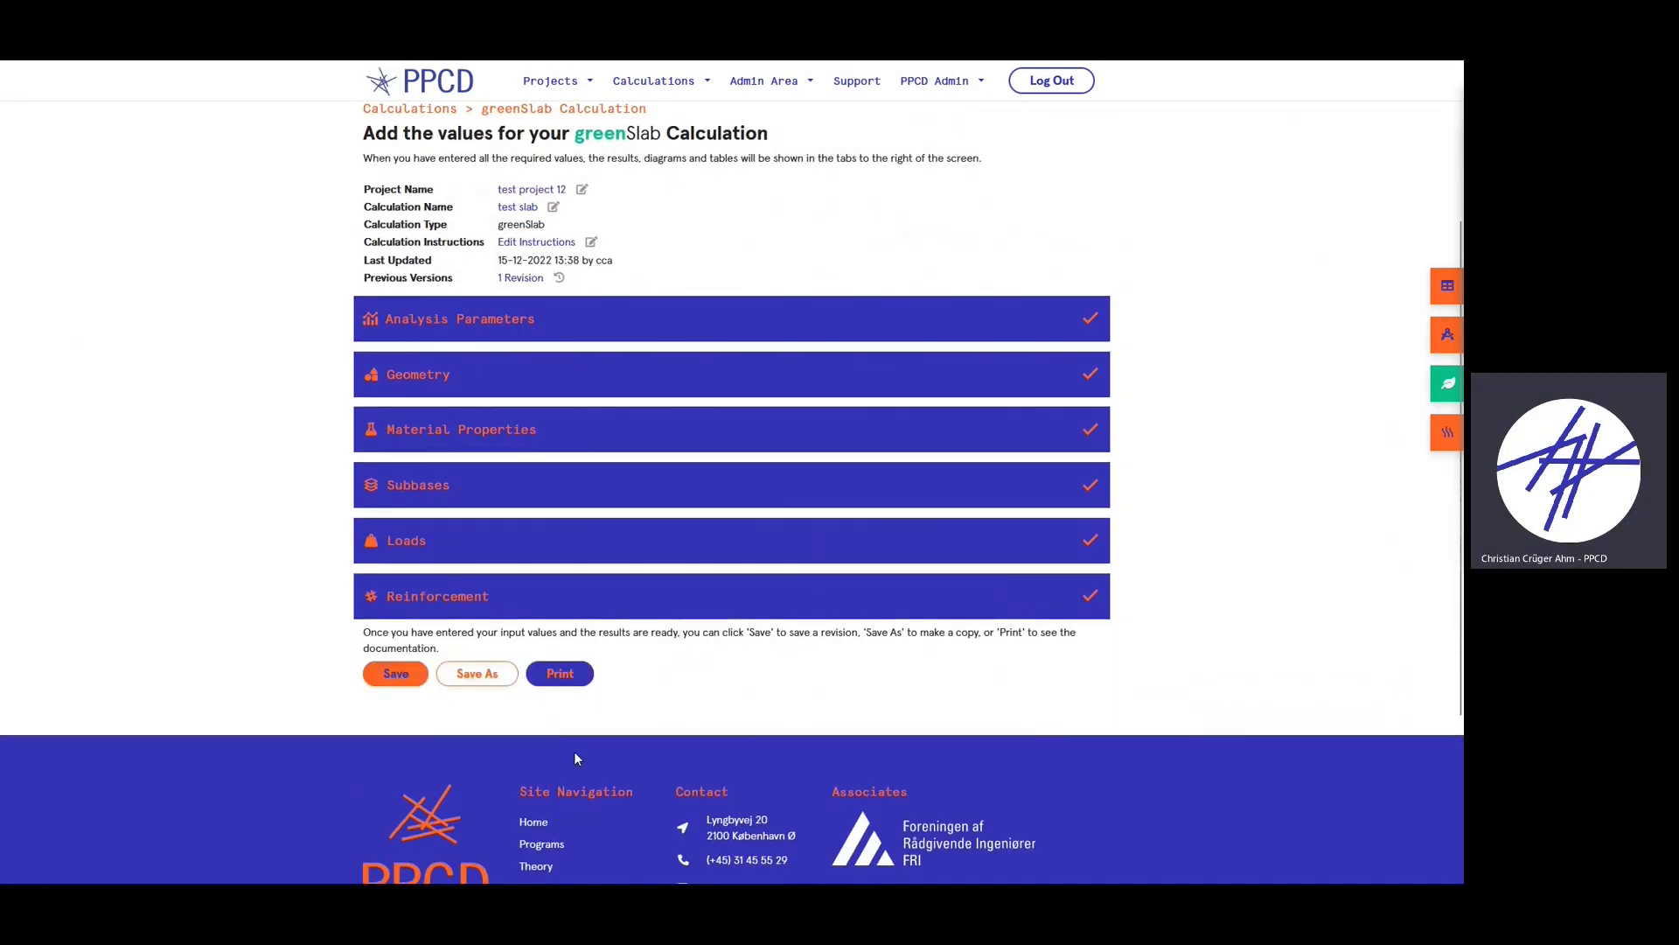
scroll(554, 679, up, 1)
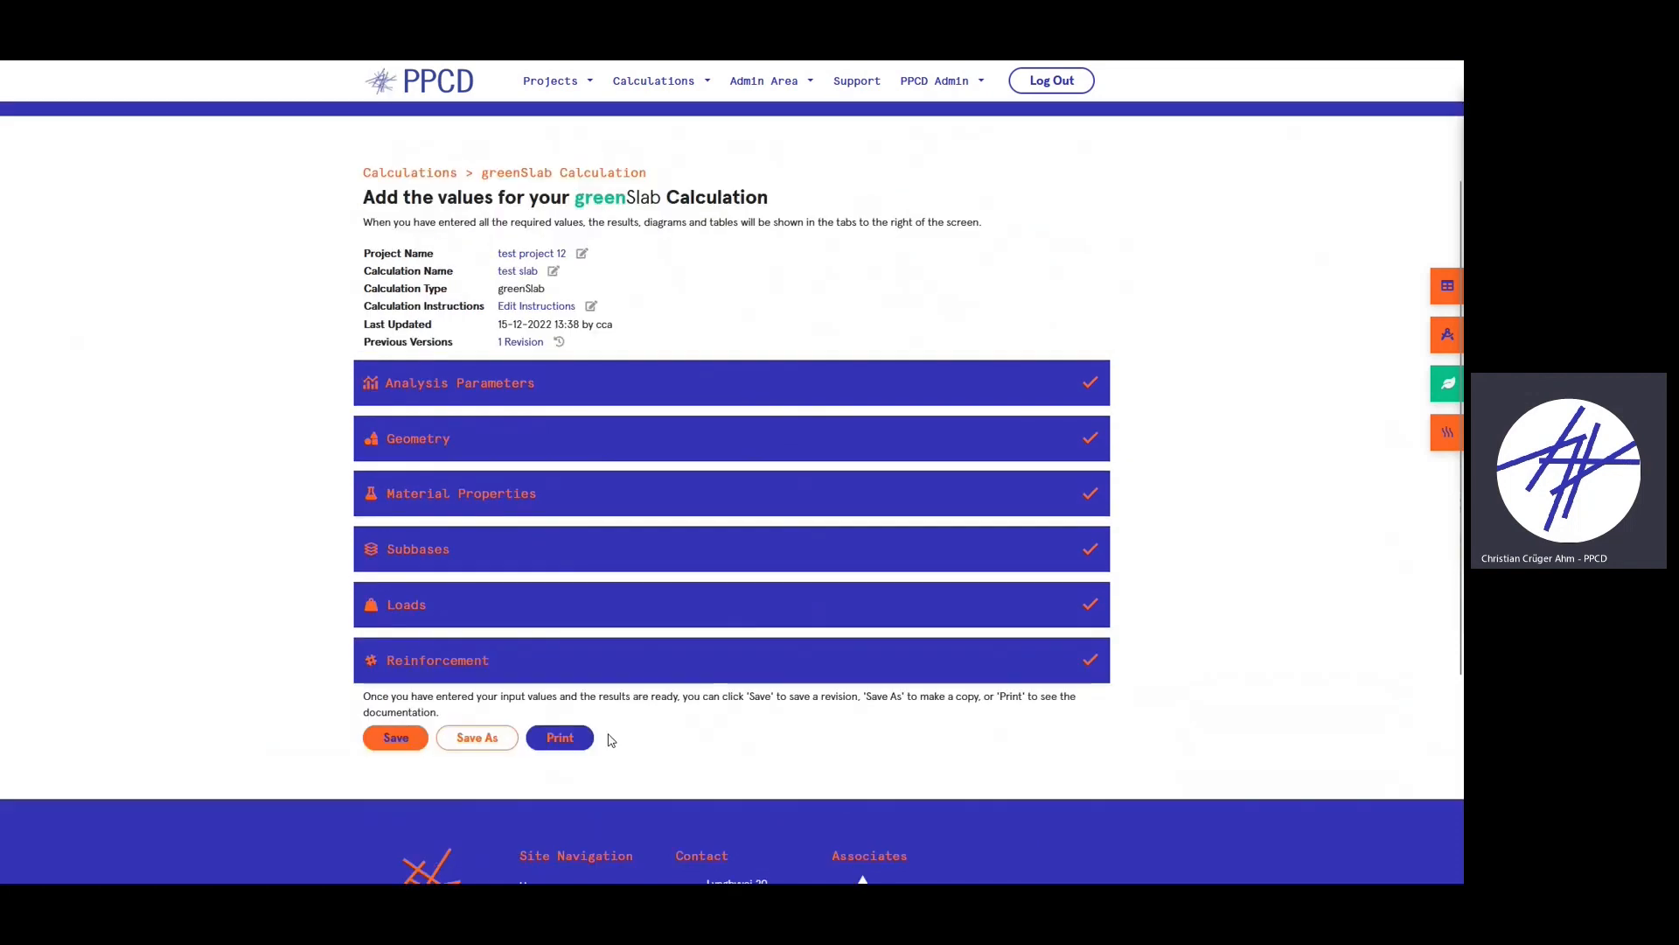
- Generate the test slab documentation report and scroll from the cover page to its table of contents
click(564, 746)
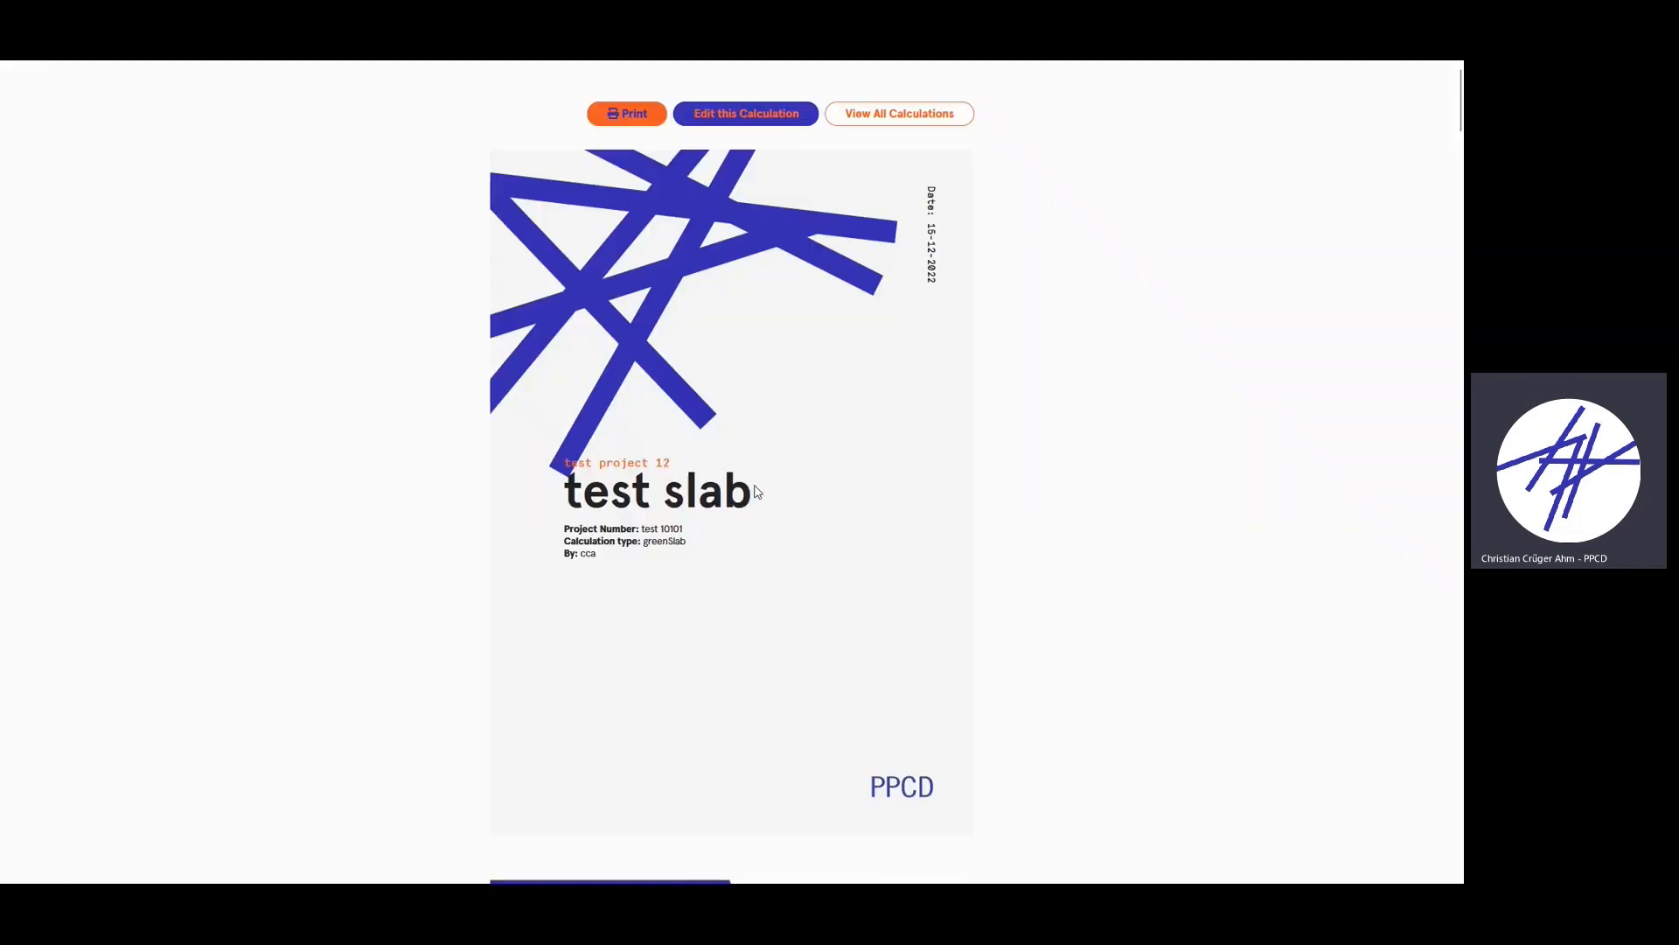
drag(565, 462, 700, 488)
click(758, 495)
scroll(604, 570, down, 1)
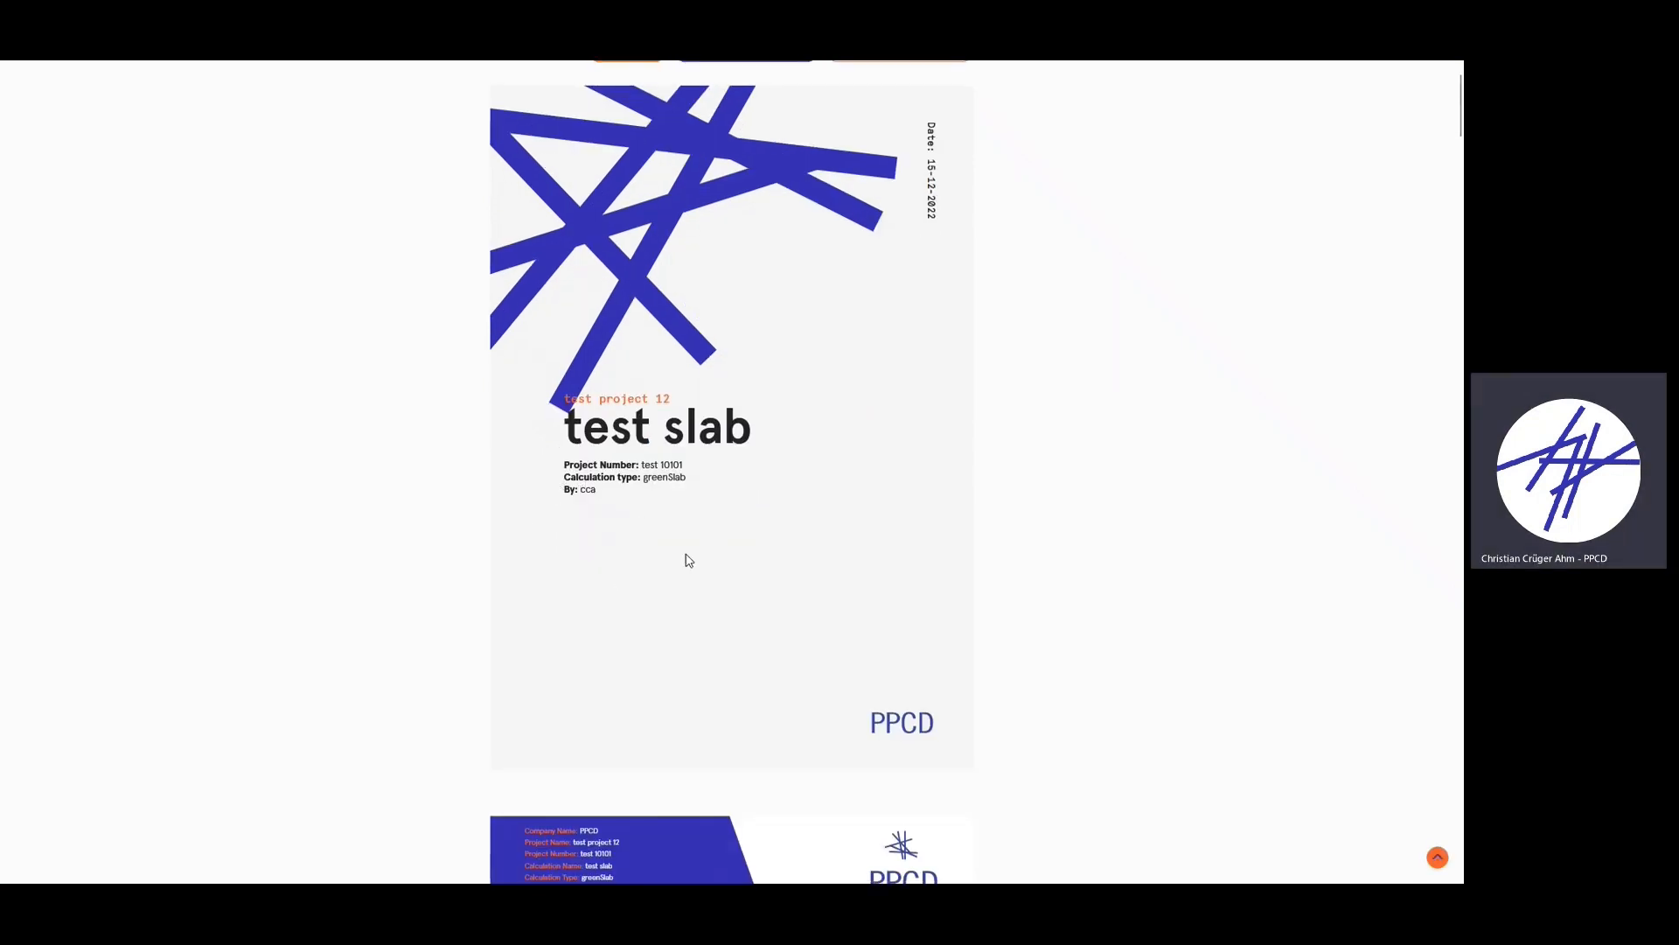
scroll(688, 559, down, 3)
scroll(918, 691, down, 3)
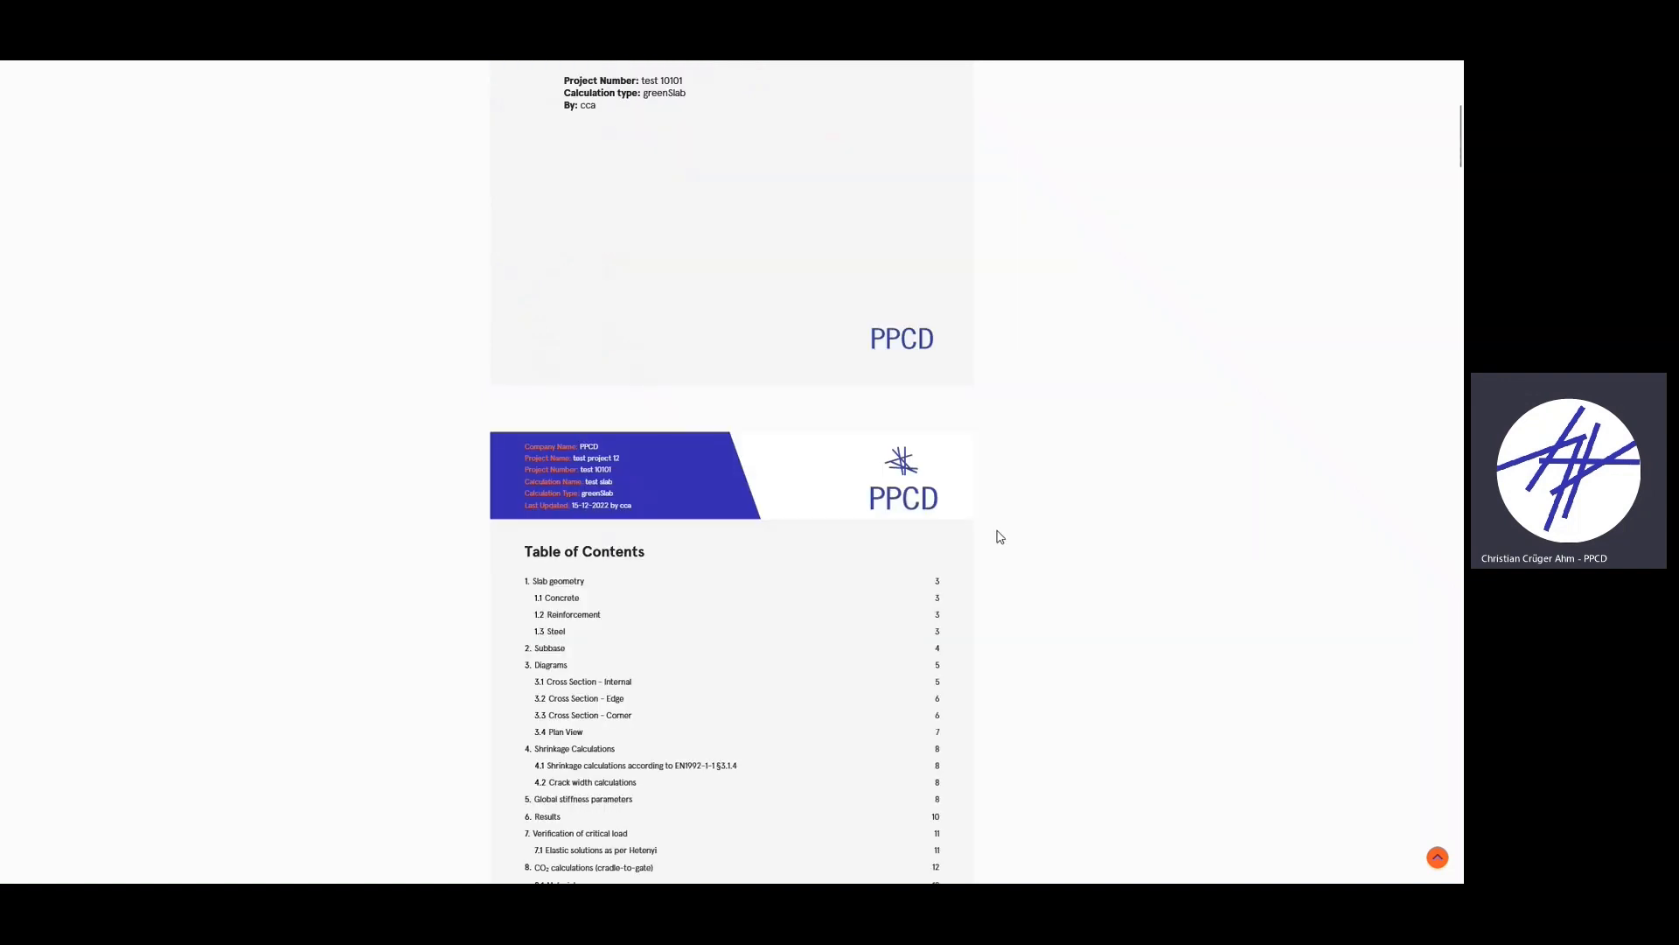